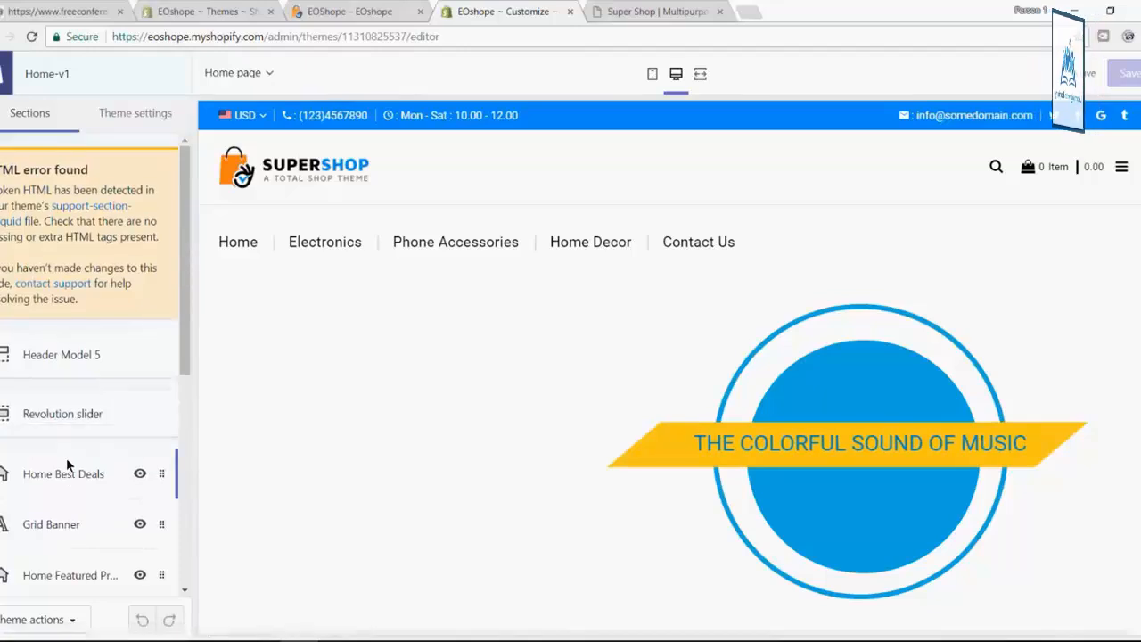
Look through the home page's section list and the theme settings categories.
scroll(66, 457, "down", 3)
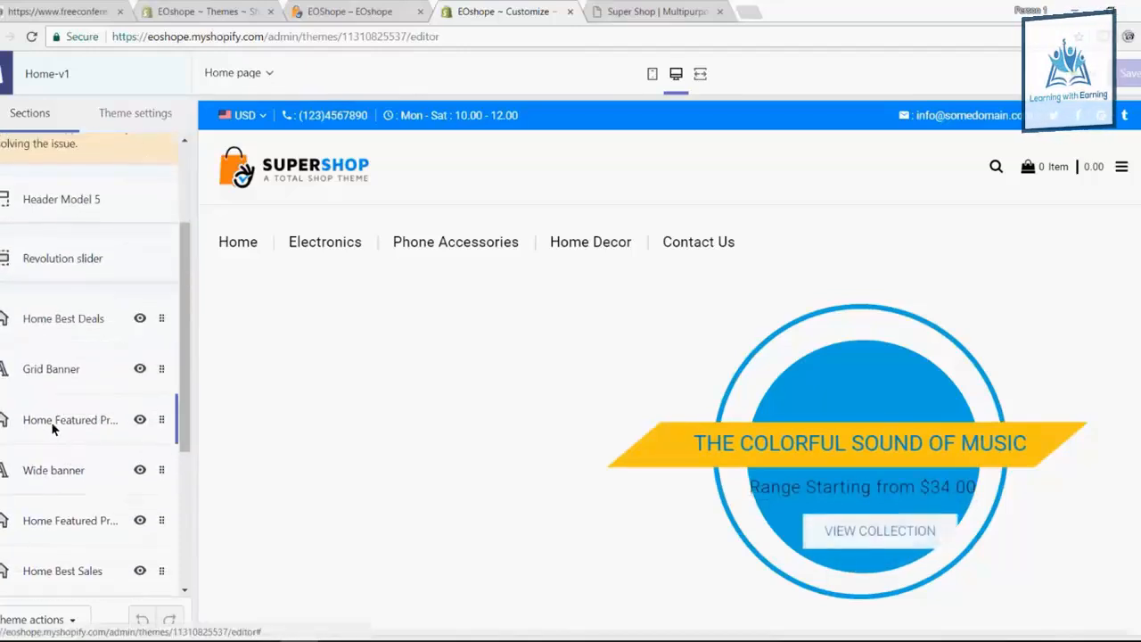
scroll(48, 438, "down", 2)
scroll(54, 442, "down", 3)
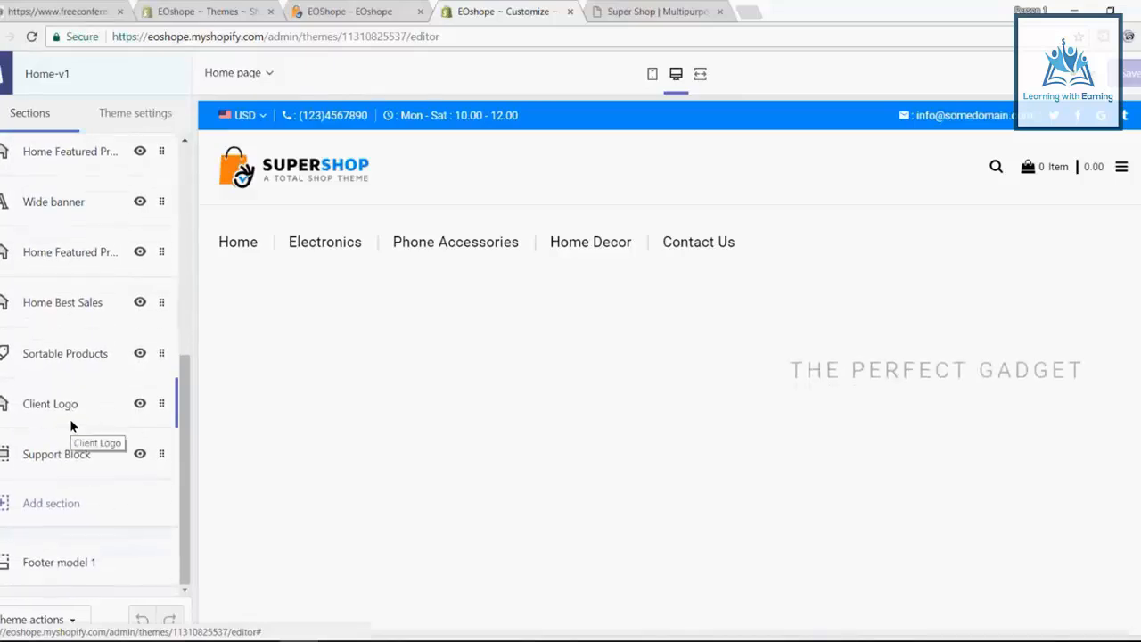
scroll(69, 418, "up", 5)
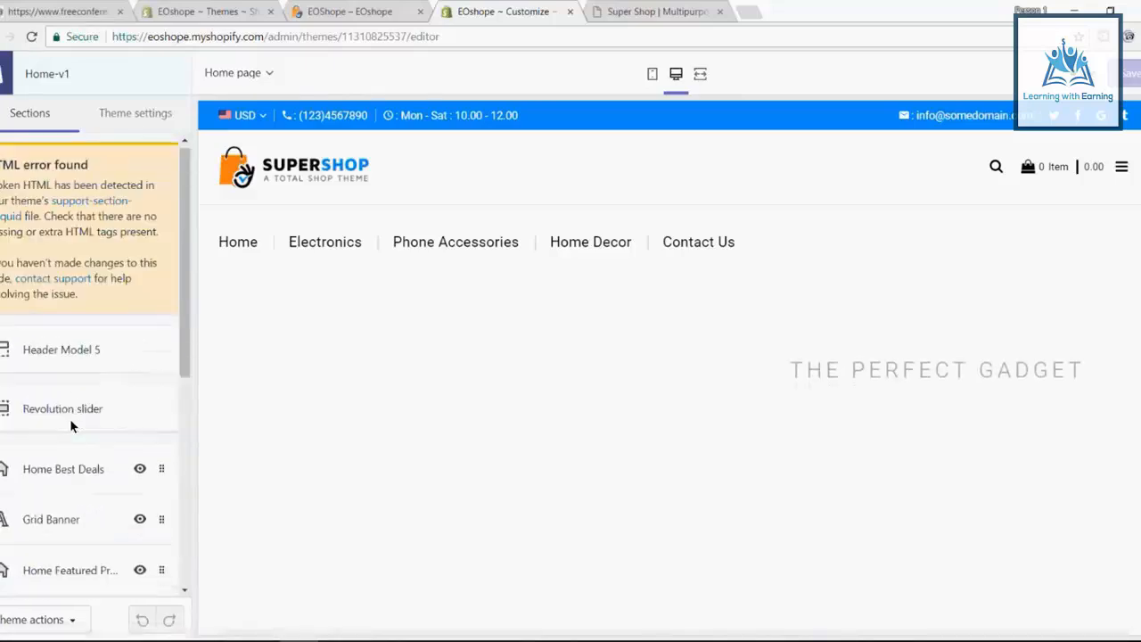
left_click(143, 119)
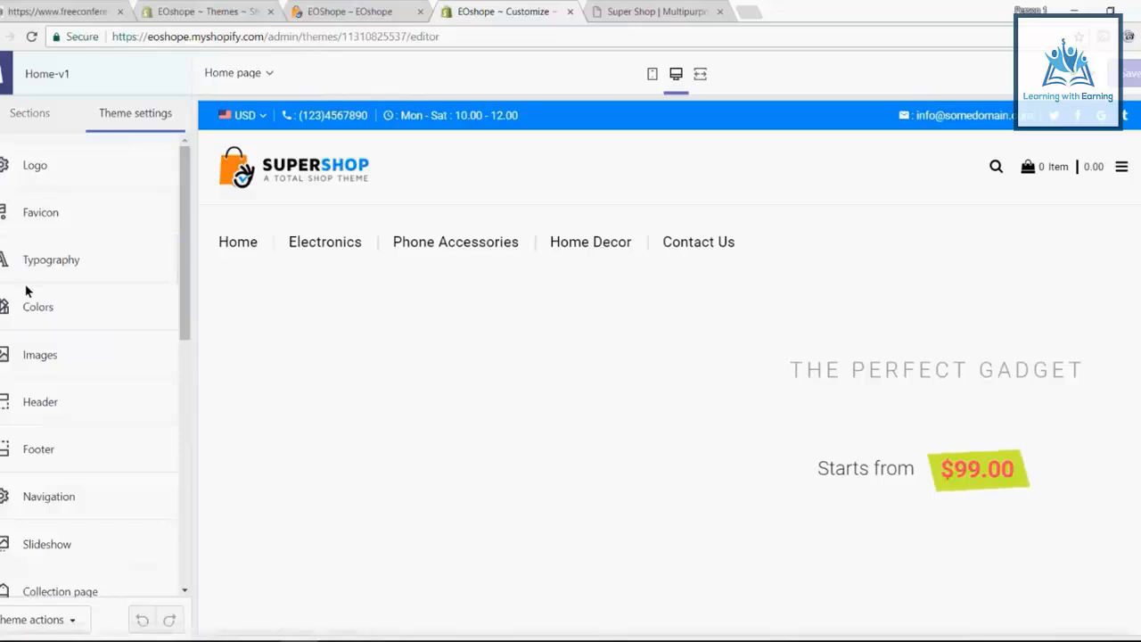
scroll(45, 343, "down", 2)
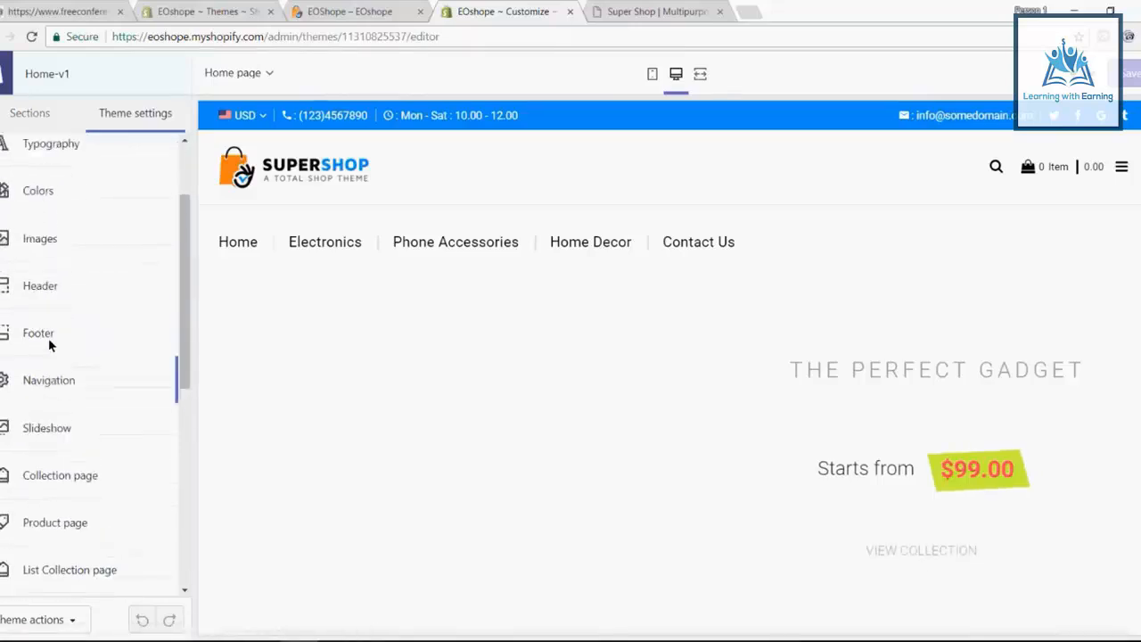
scroll(48, 339, "up", 2)
left_click(37, 127)
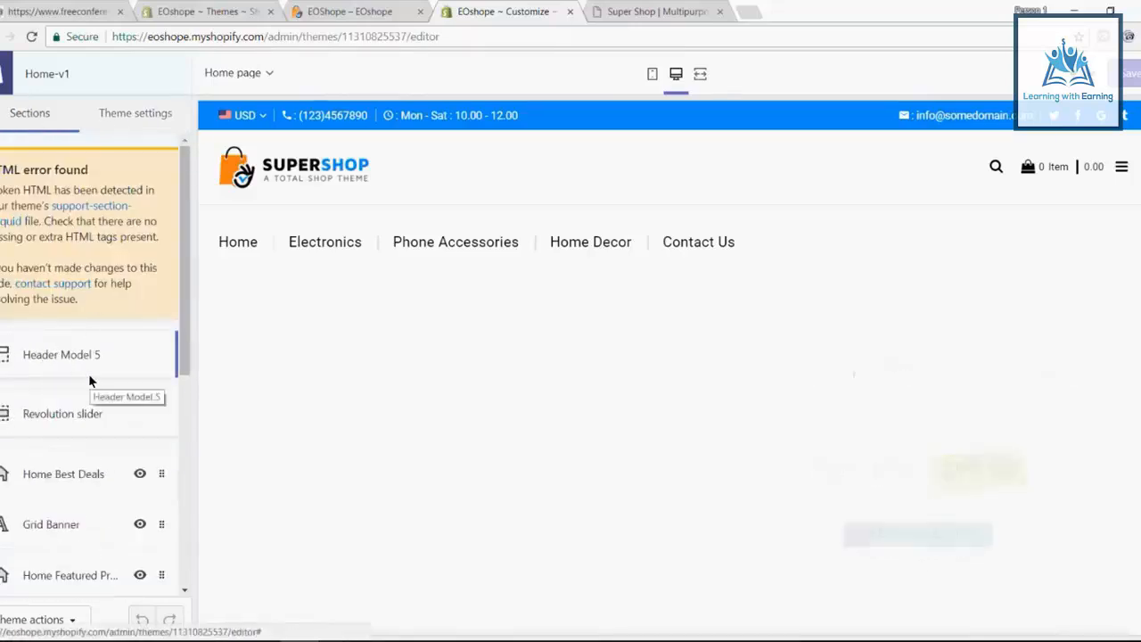
scroll(99, 397, "down", 1)
scroll(100, 396, "down", 2)
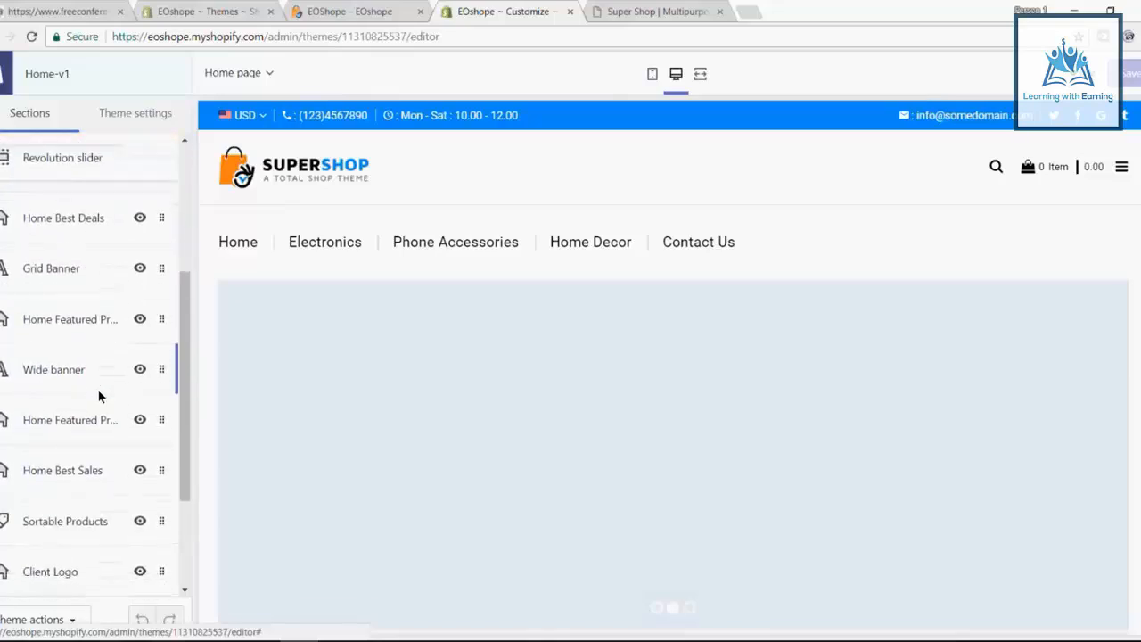
left_click(134, 117)
scroll(49, 356, "down", 3)
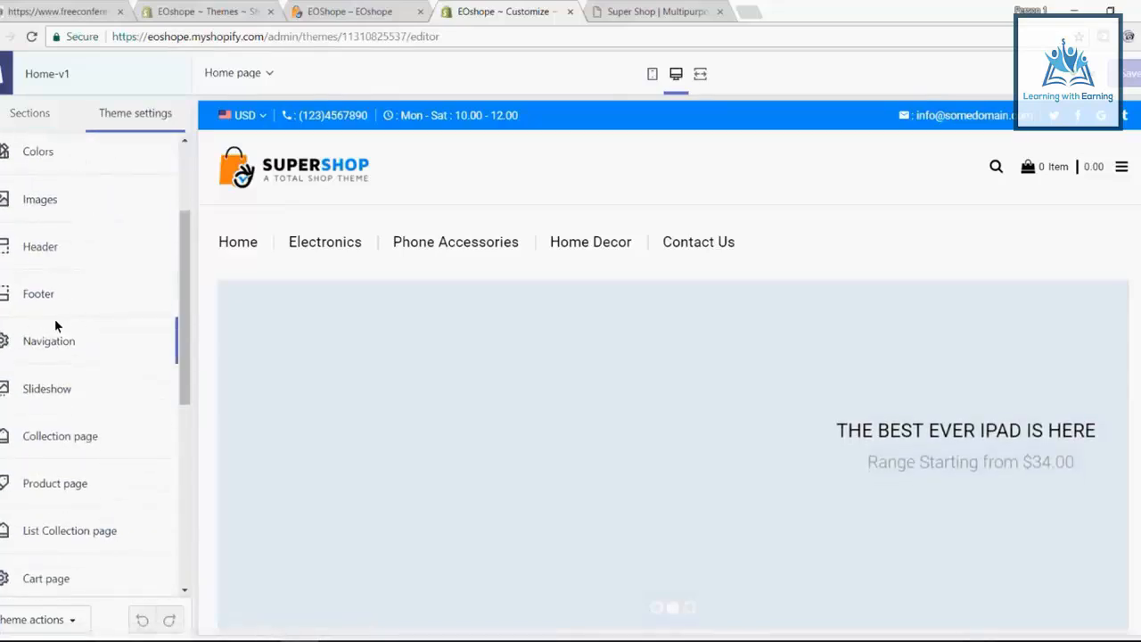
scroll(53, 419, "down", 5)
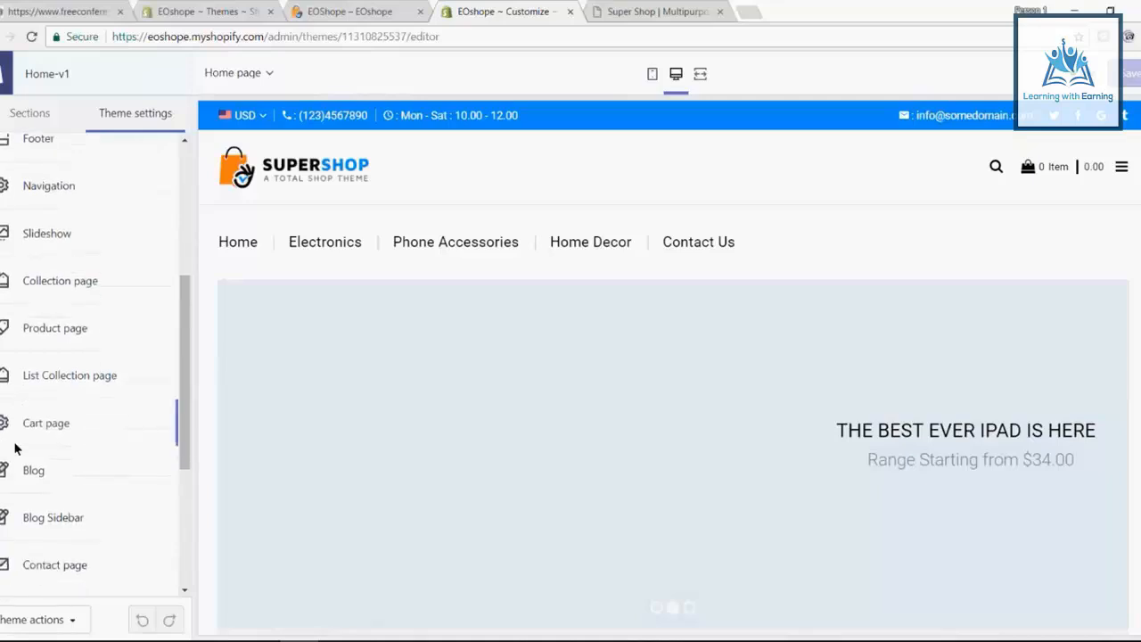
scroll(91, 390, "up", 7)
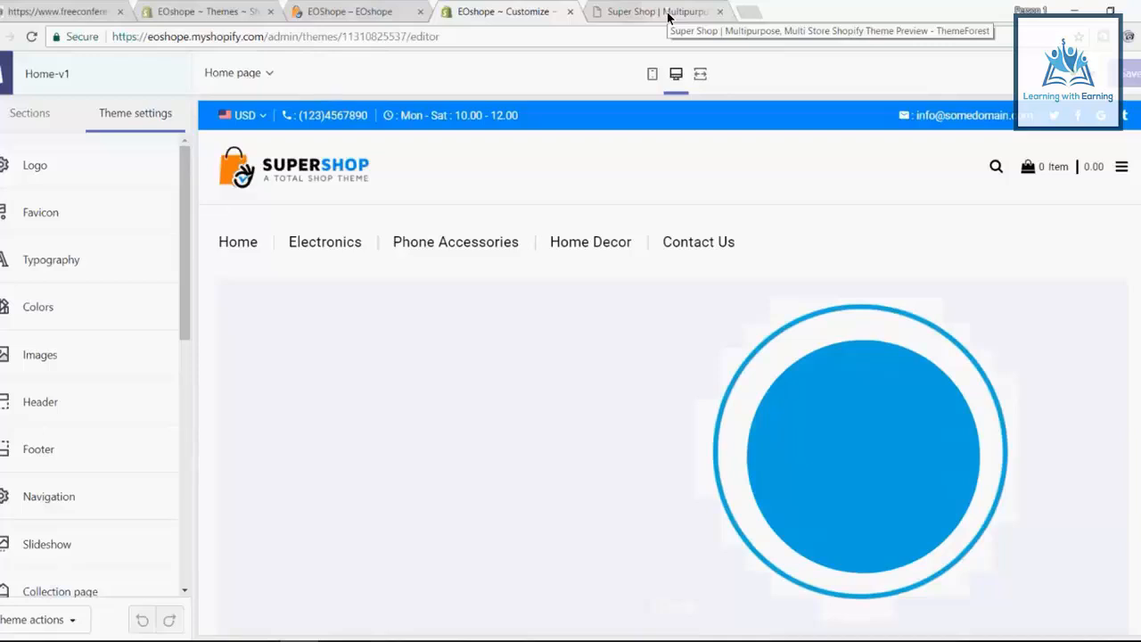
Check the Class 4 list of required items in the Classes notes in Notepad and return to the theme editor.
key("alt+Tab")
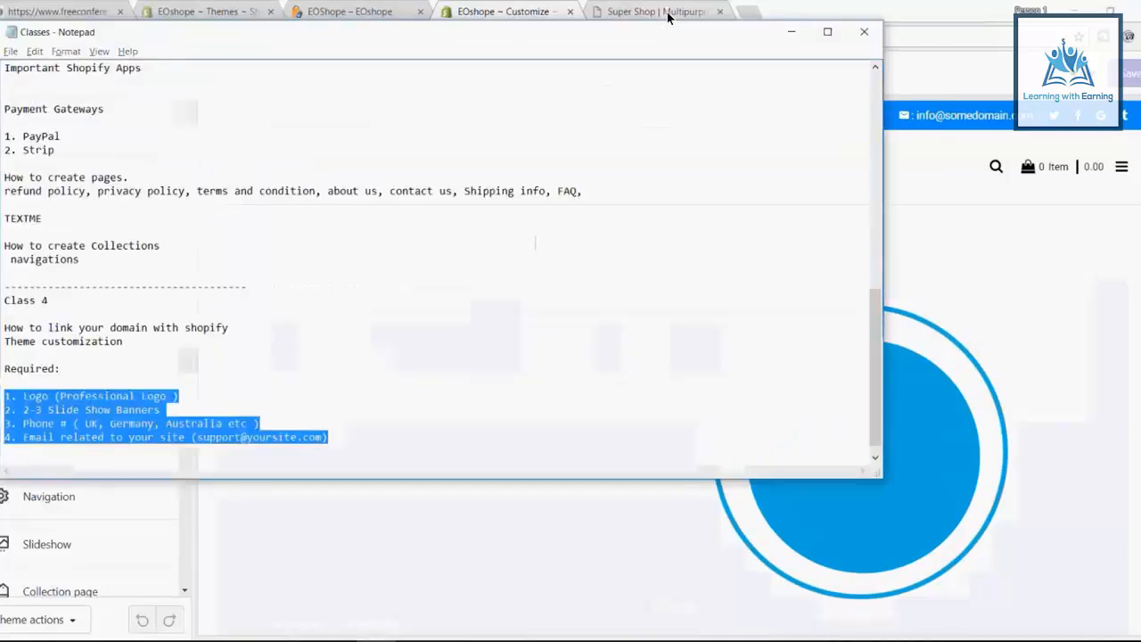
key("alt+Tab")
Replace the theme's custom logo with the sizlee-logo image from Dropshipping > My stores > Sizlee > new theme on drive E.
left_click(27, 169)
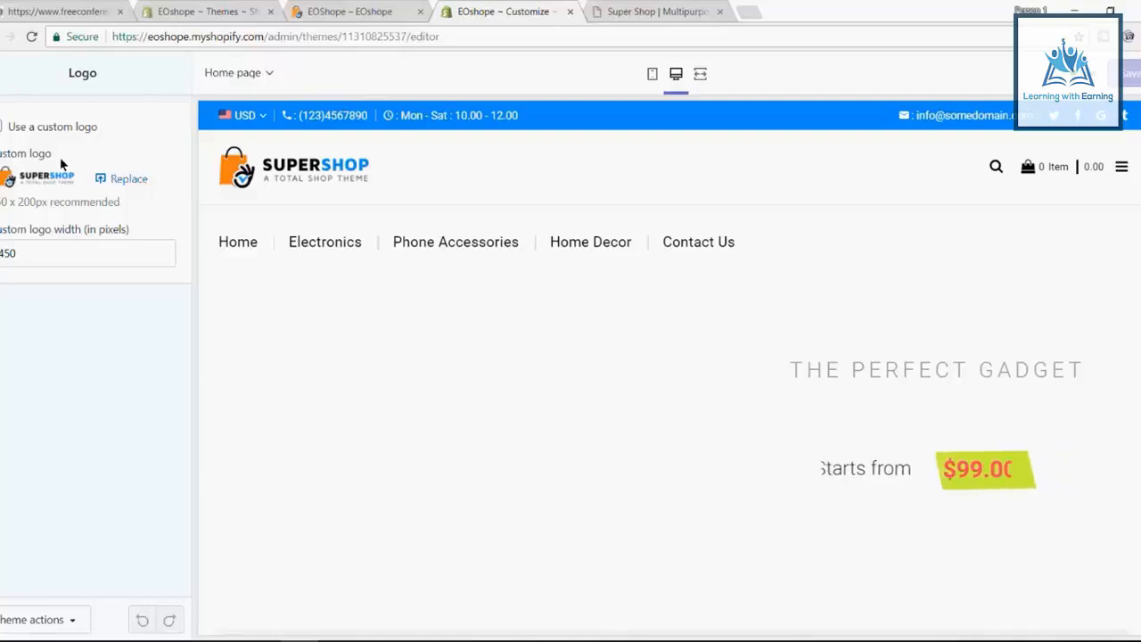
left_click(49, 178)
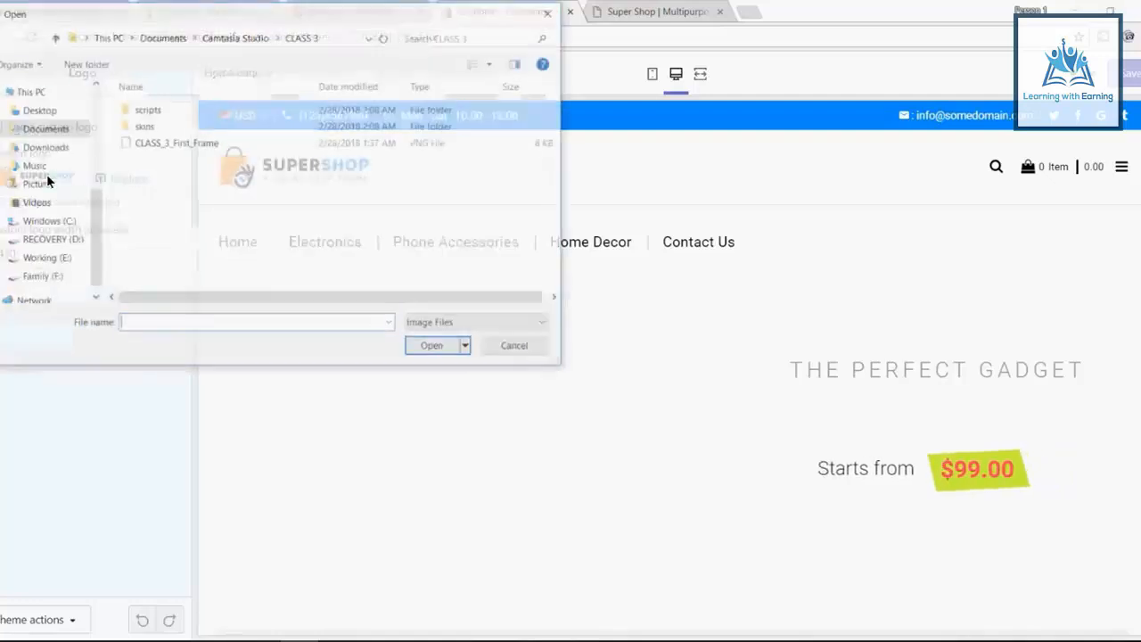
scroll(58, 282, "down", 1)
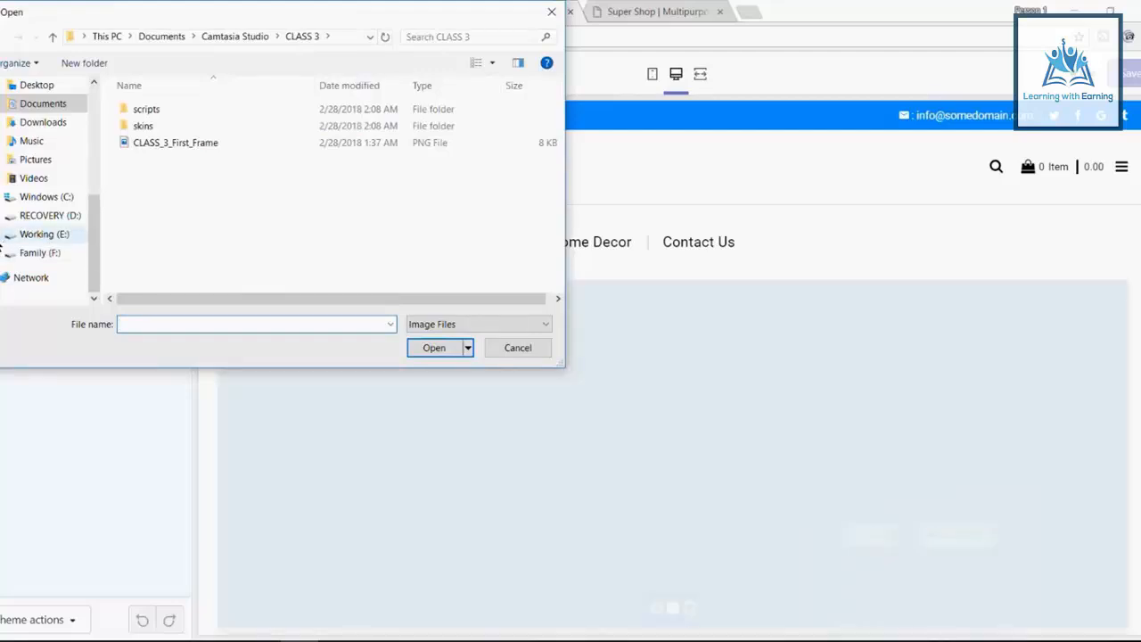
left_click(3, 233)
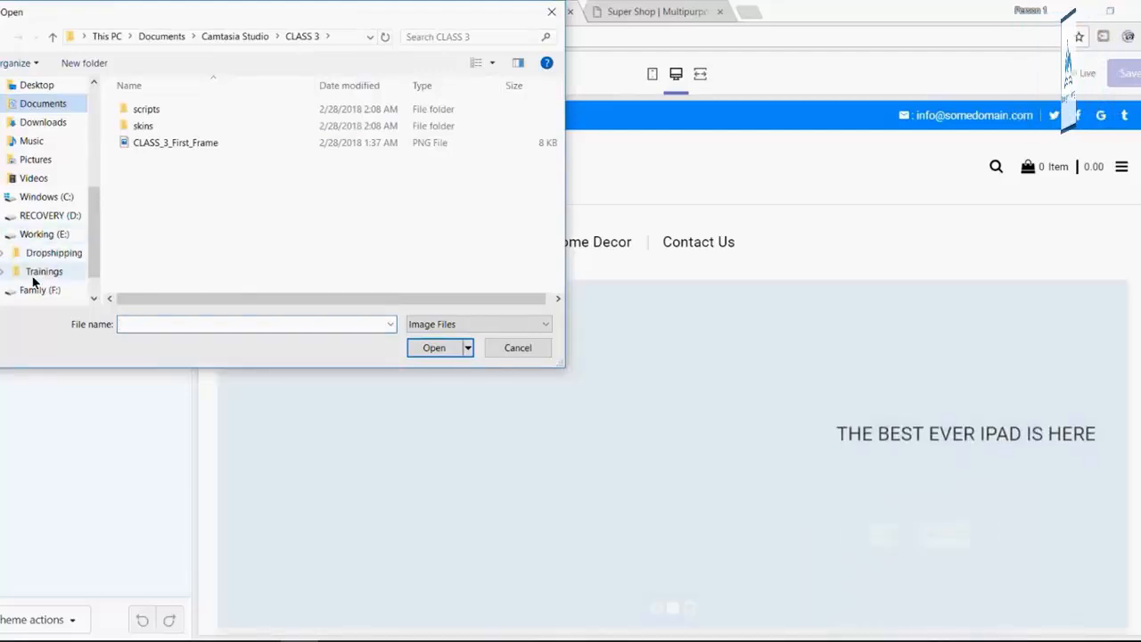
left_click(53, 253)
double_click(155, 110)
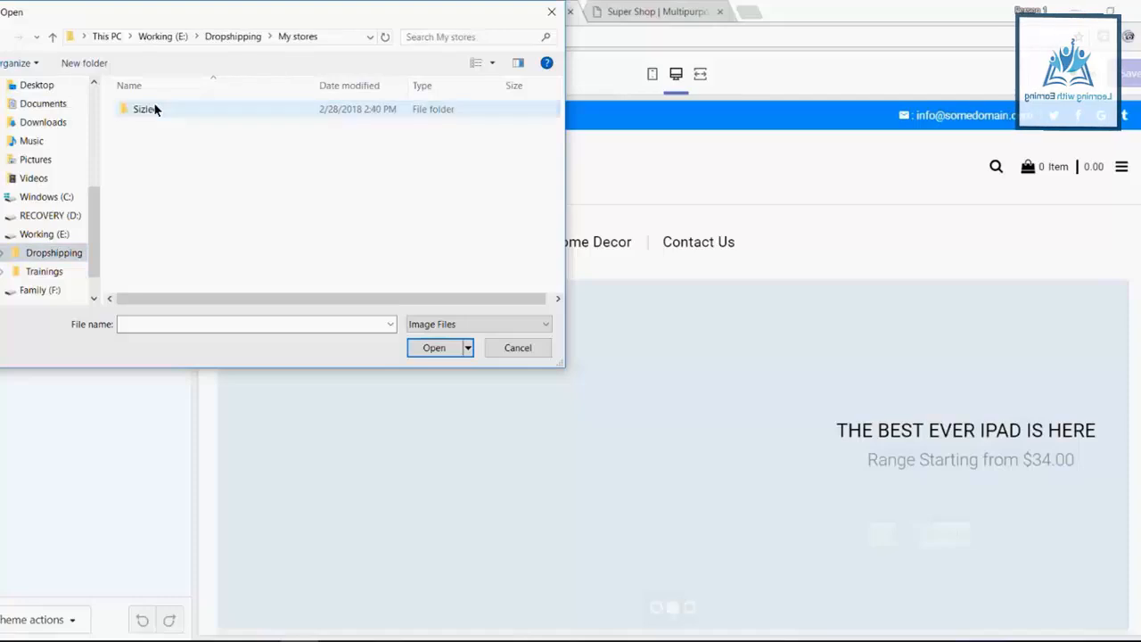
double_click(154, 109)
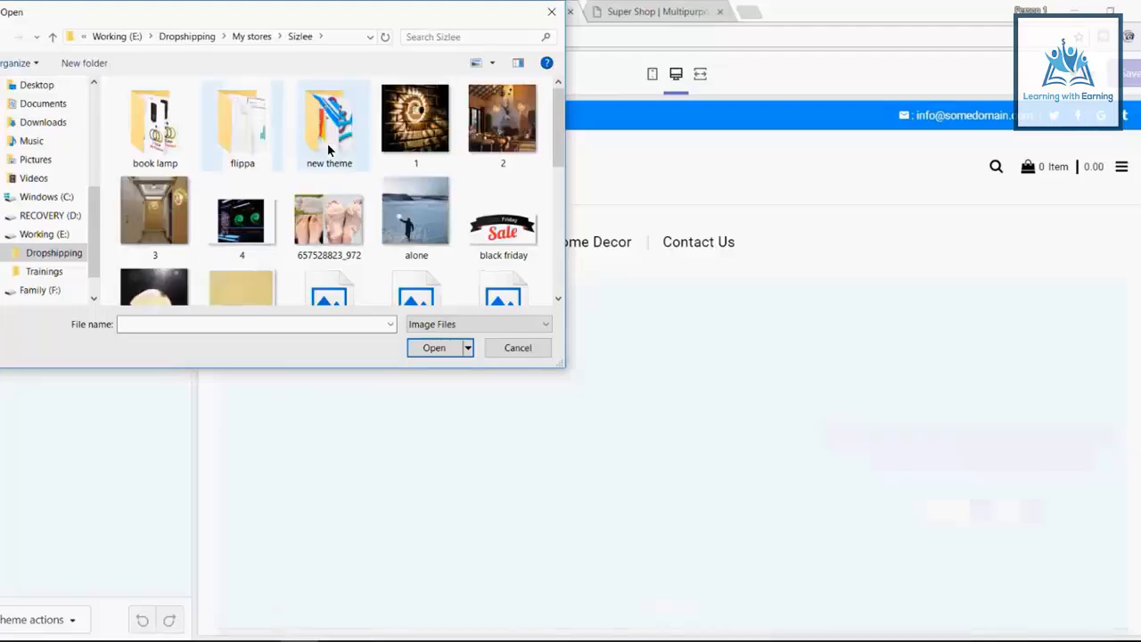
left_click(327, 143)
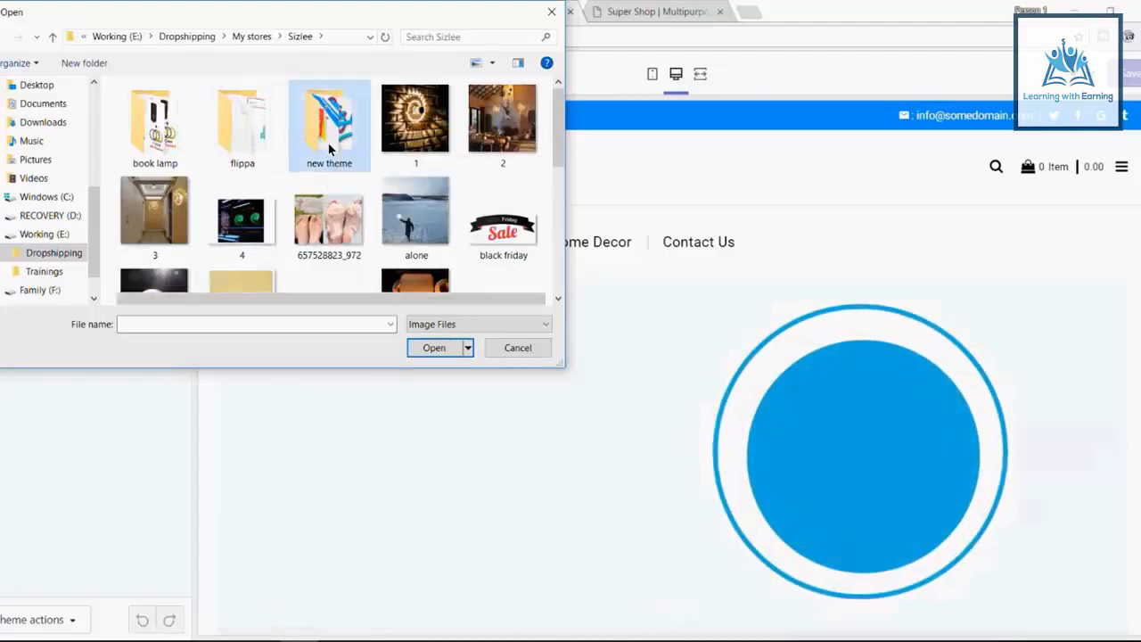
double_click(329, 149)
left_click(154, 231)
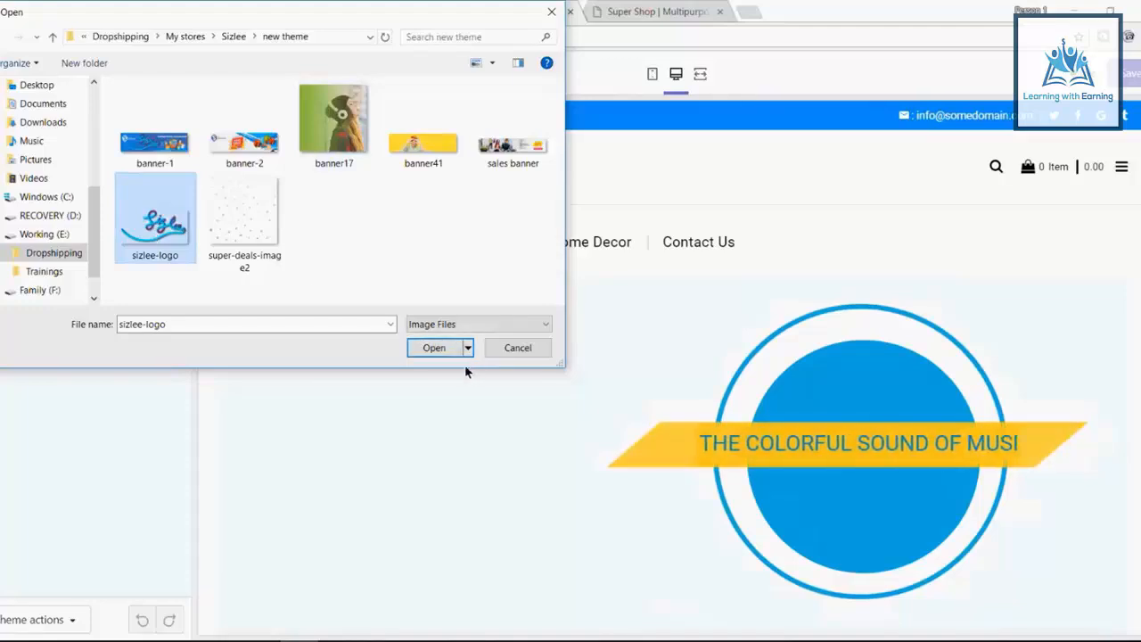
left_click(434, 348)
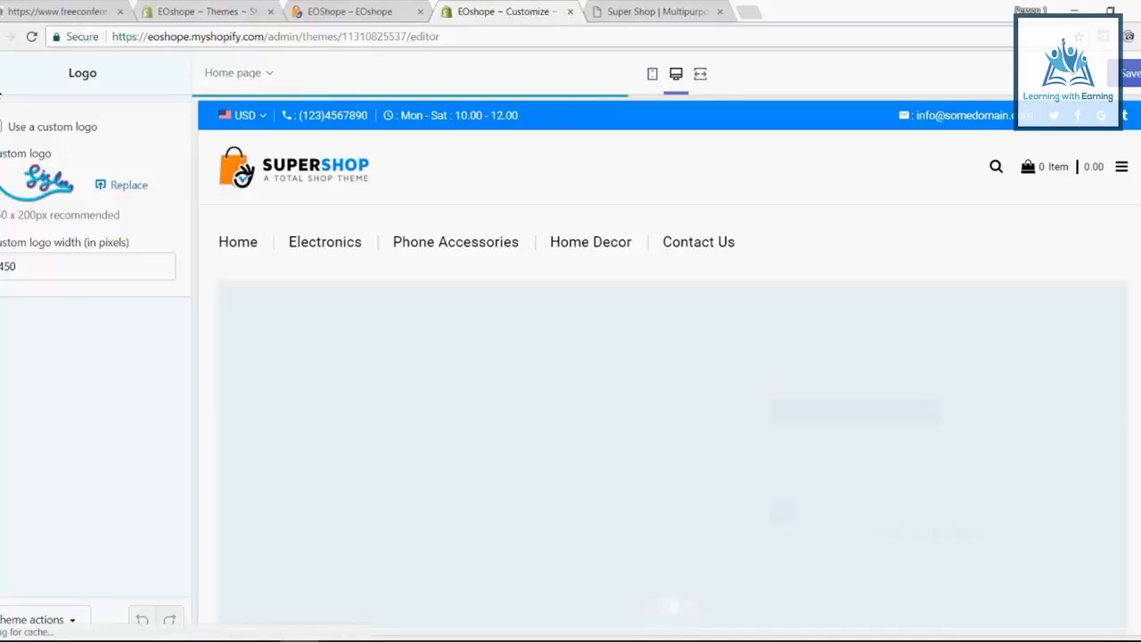
View the theme's Favicon settings and return to the list of theme settings.
left_click(2, 73)
left_click(91, 222)
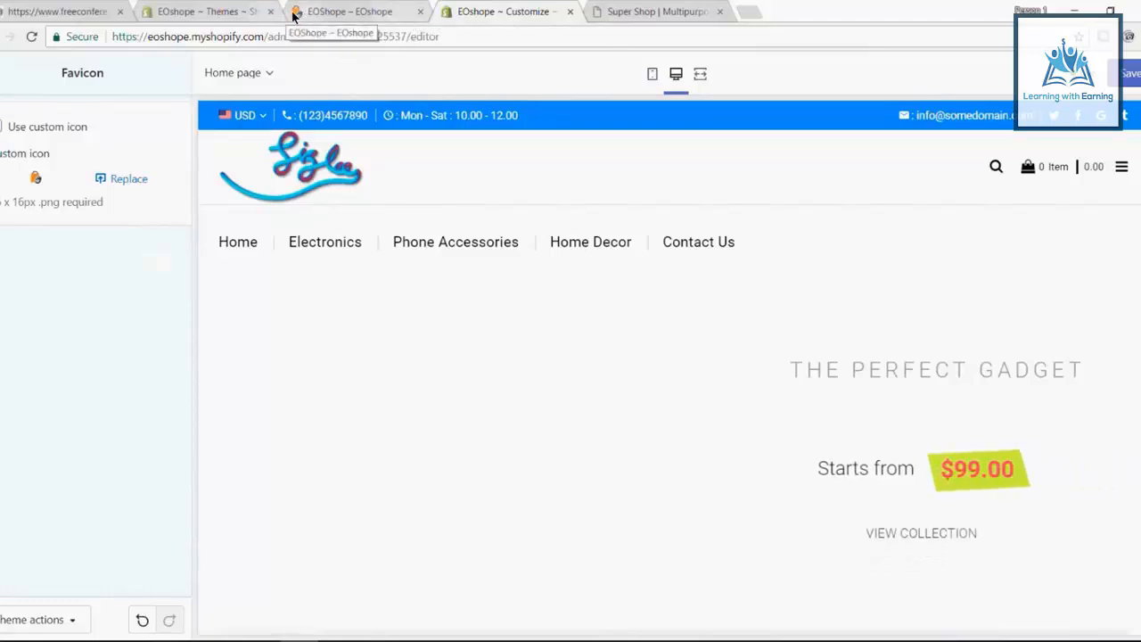
left_click(3, 74)
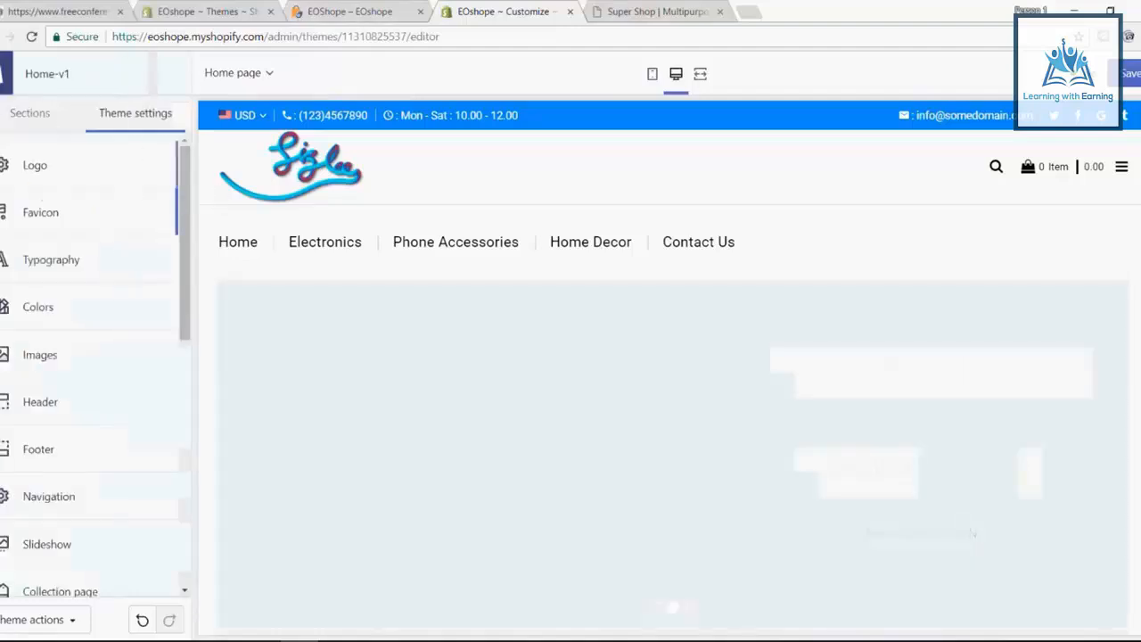
Set the theme's header style to Header 2 and leave the Header settings.
scroll(89, 337, "down", 1)
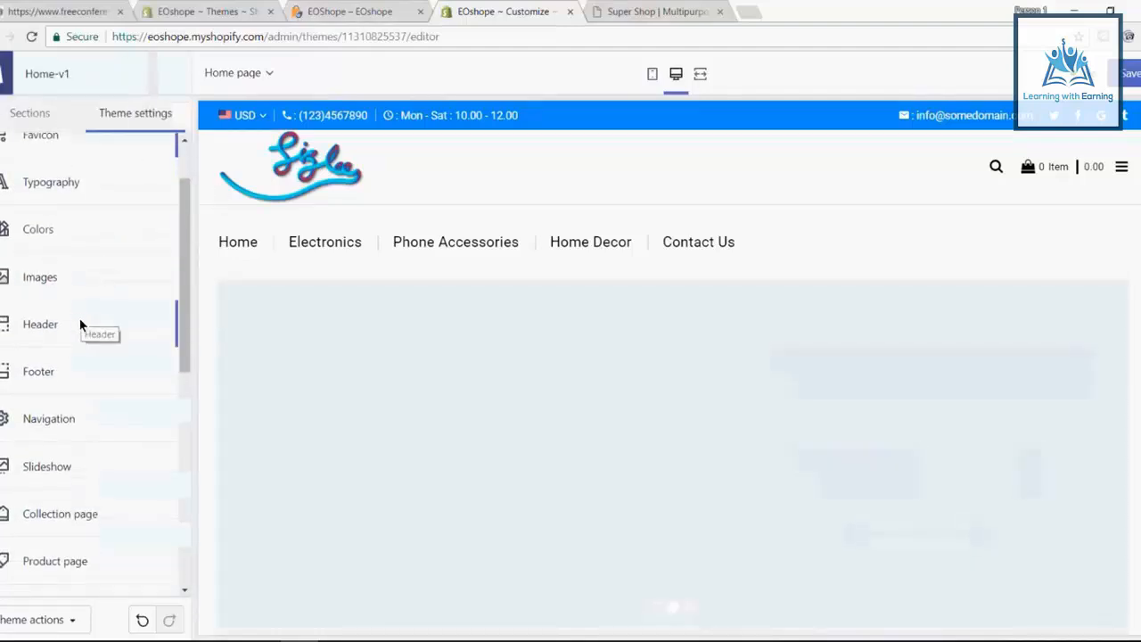
left_click(79, 325)
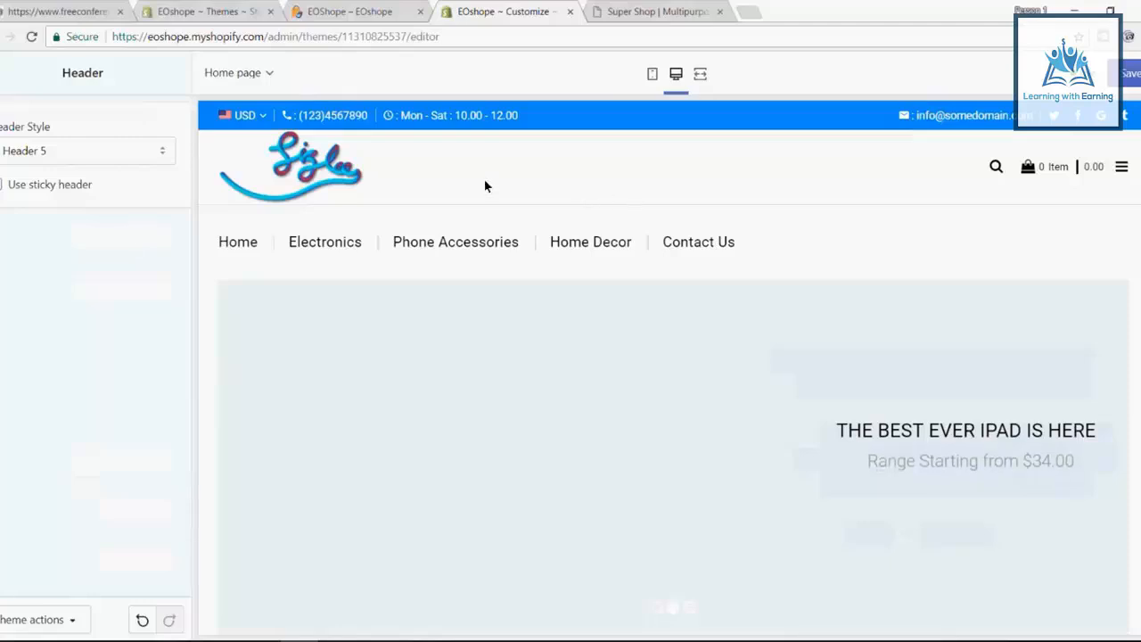
left_click(94, 160)
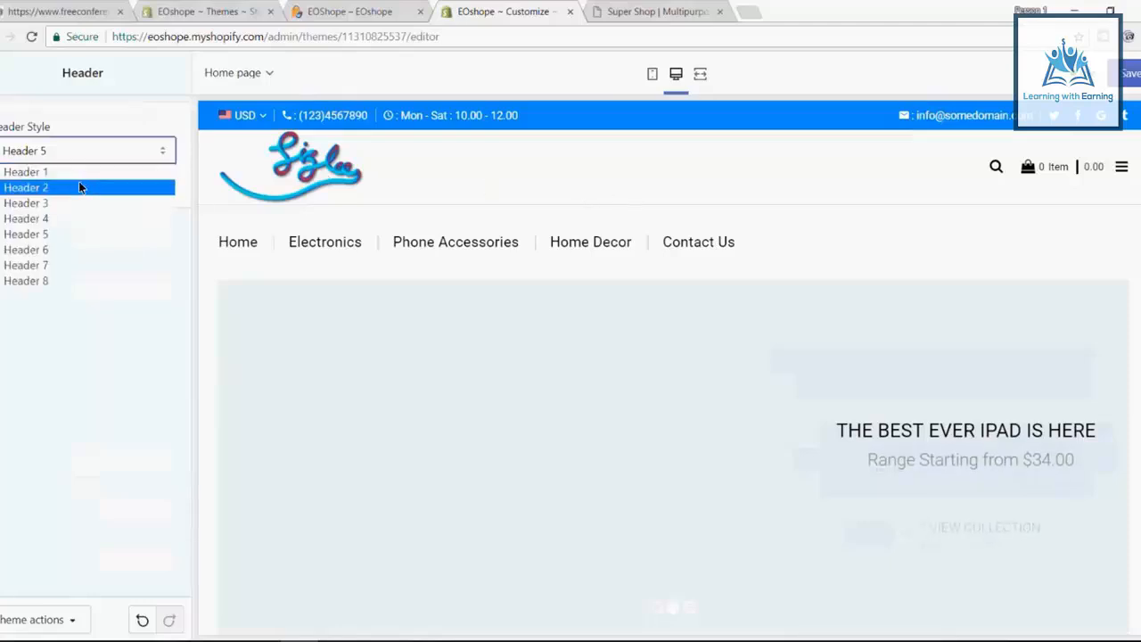
left_click(78, 186)
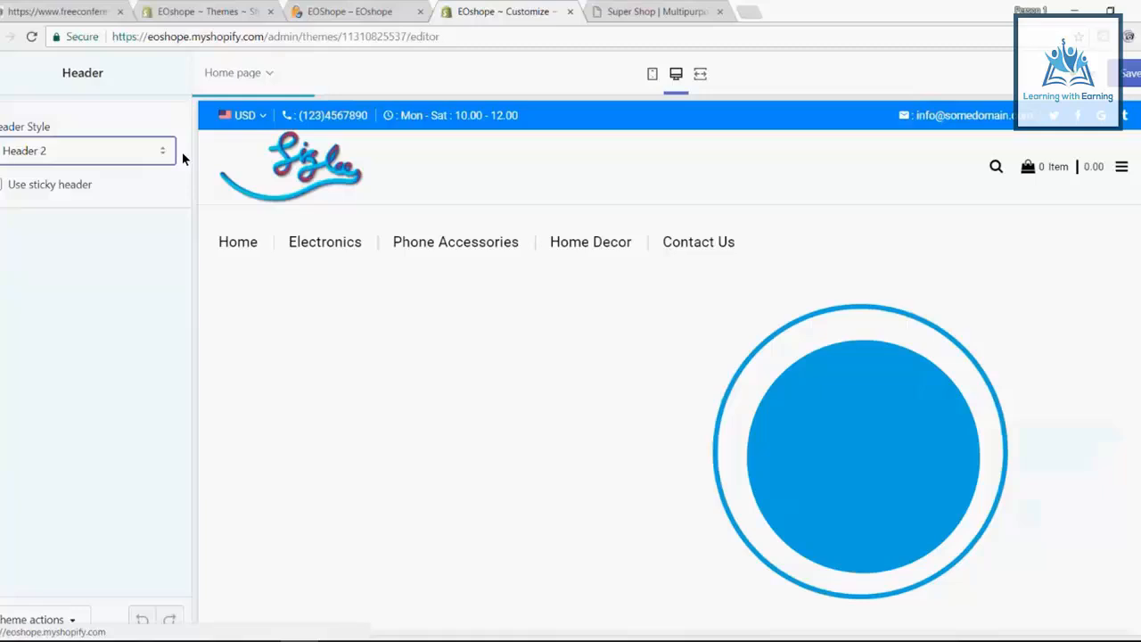
left_click(4, 73)
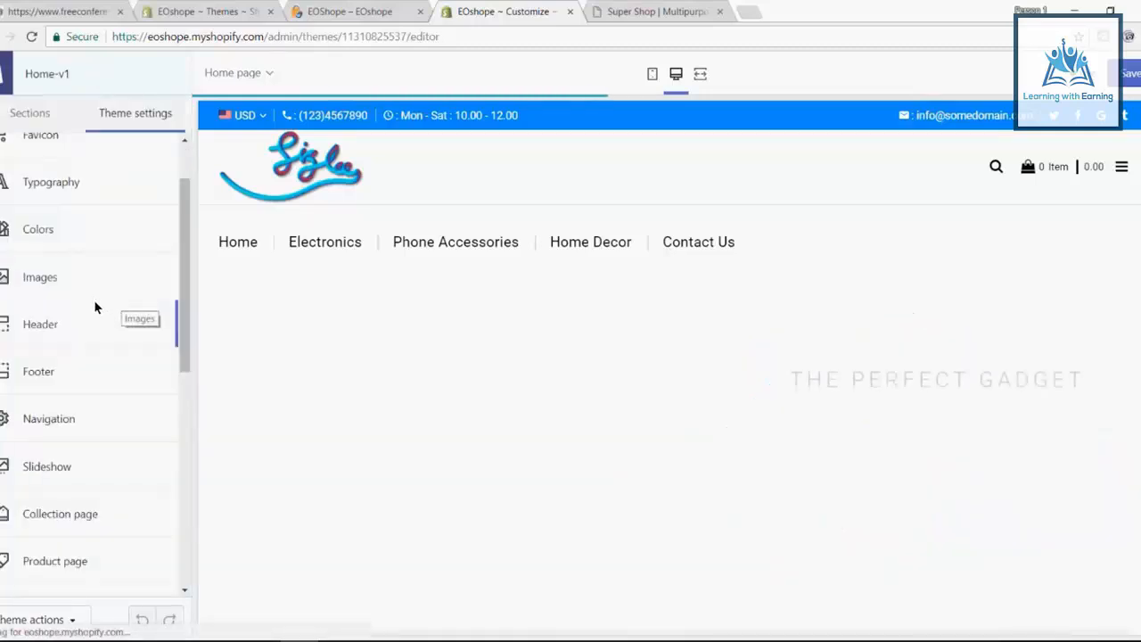
Examine the updated header in the preview and look through the remaining theme settings categories.
scroll(93, 300, "down", 1)
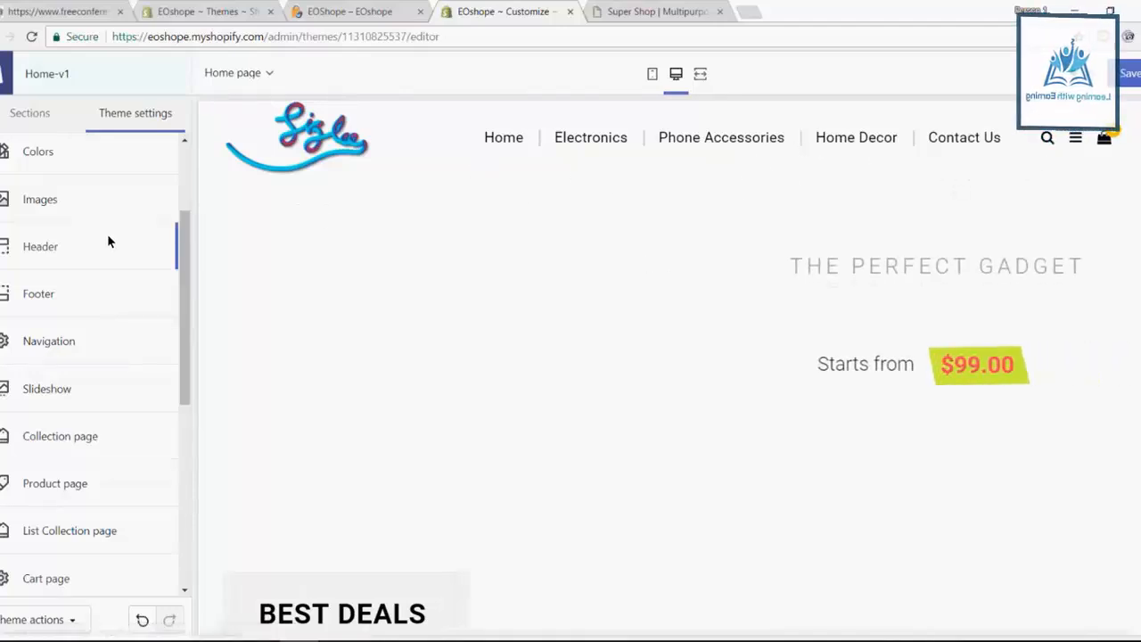
scroll(107, 241, "up", 2)
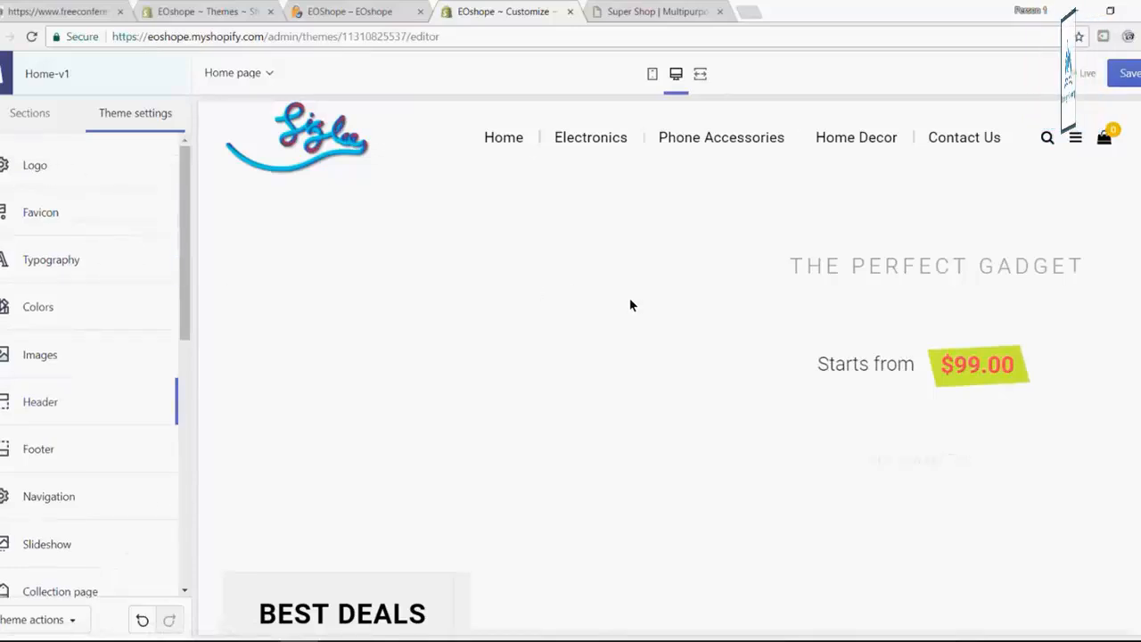
scroll(589, 267, "down", 3)
scroll(509, 233, "up", 3)
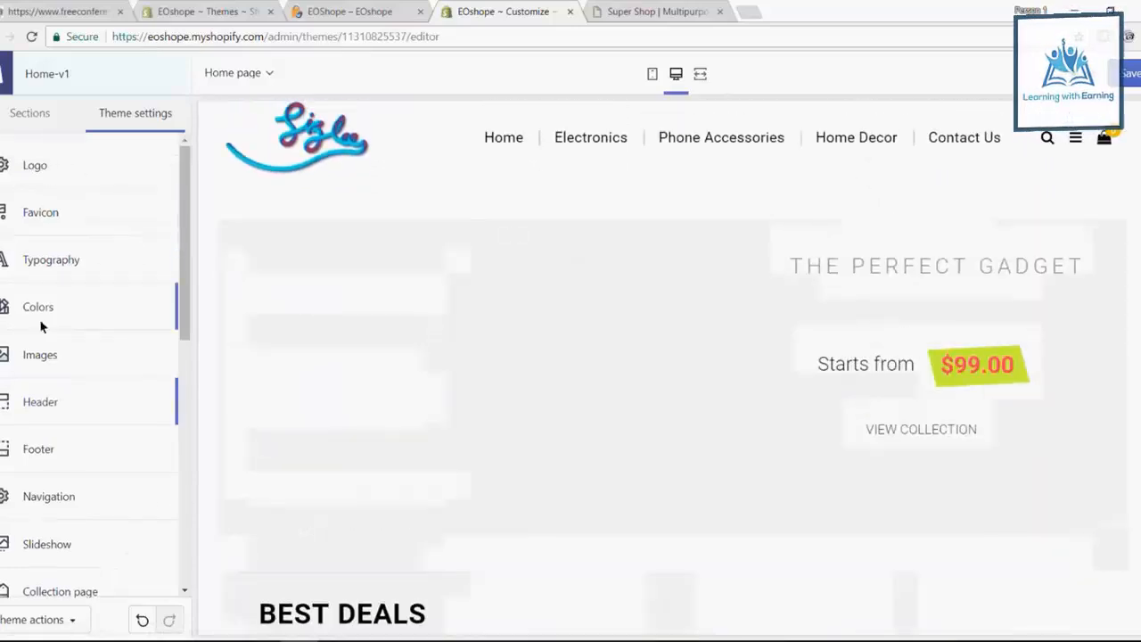
scroll(46, 330, "down", 3)
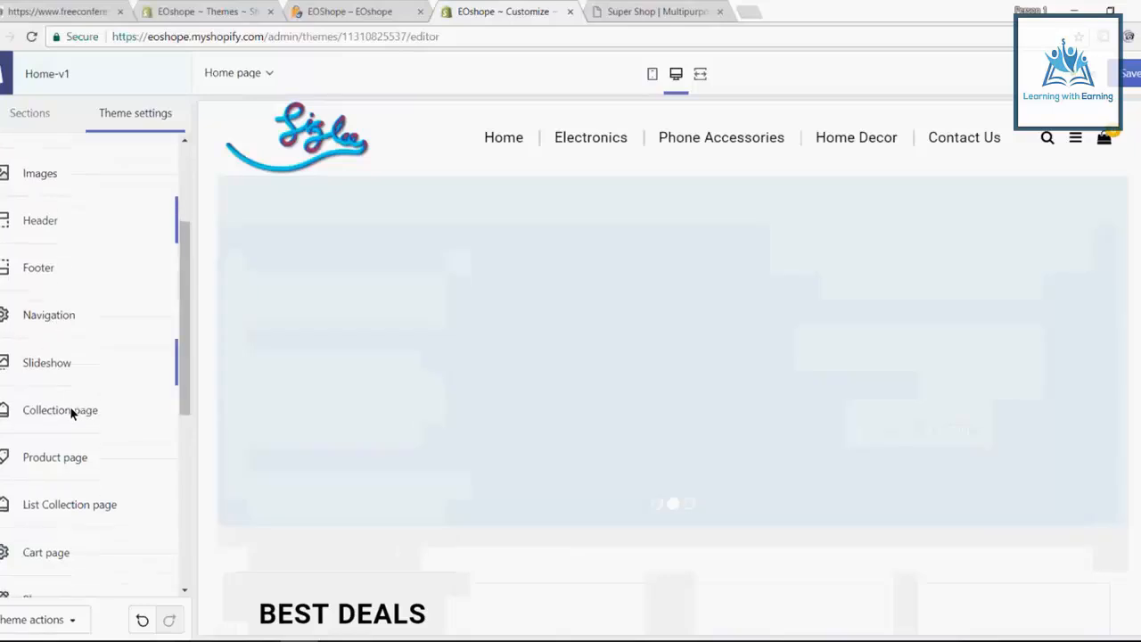
scroll(61, 357, "down", 6)
scroll(60, 357, "up", 7)
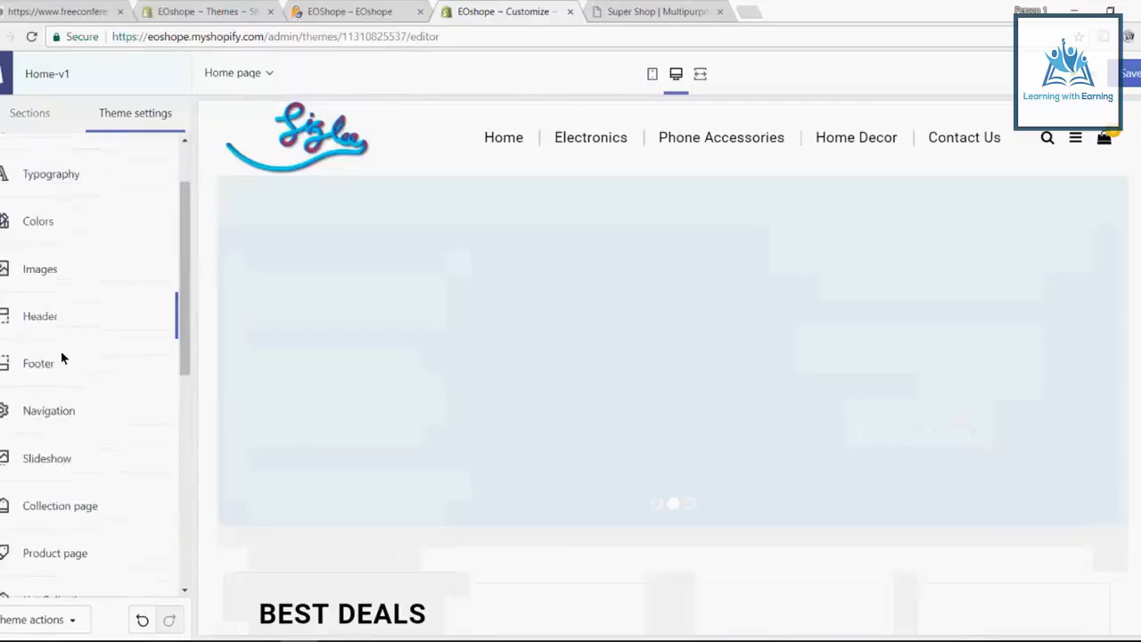
scroll(60, 350, "up", 2)
Open the settings of the home page's Revolution slider section.
left_click(28, 127)
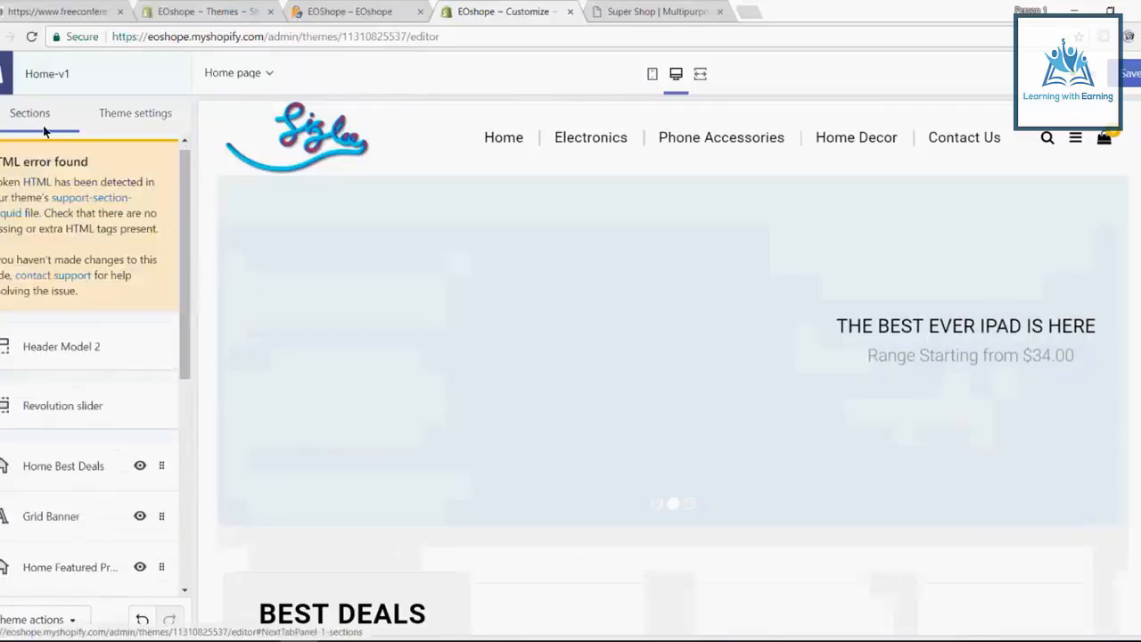
scroll(73, 406, "down", 2)
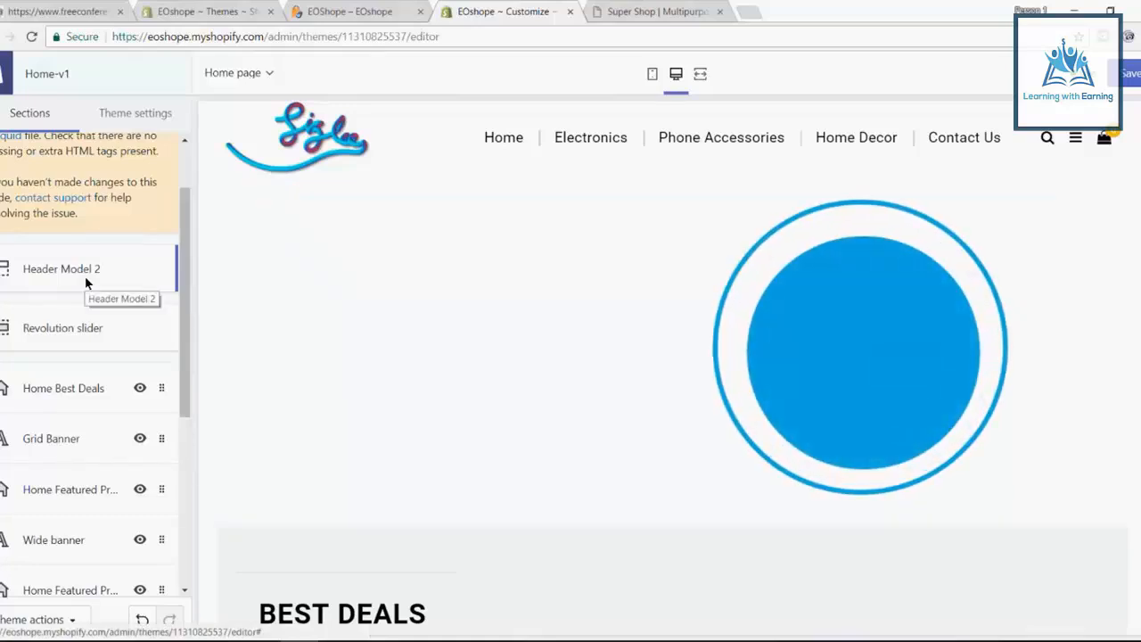
left_click(99, 339)
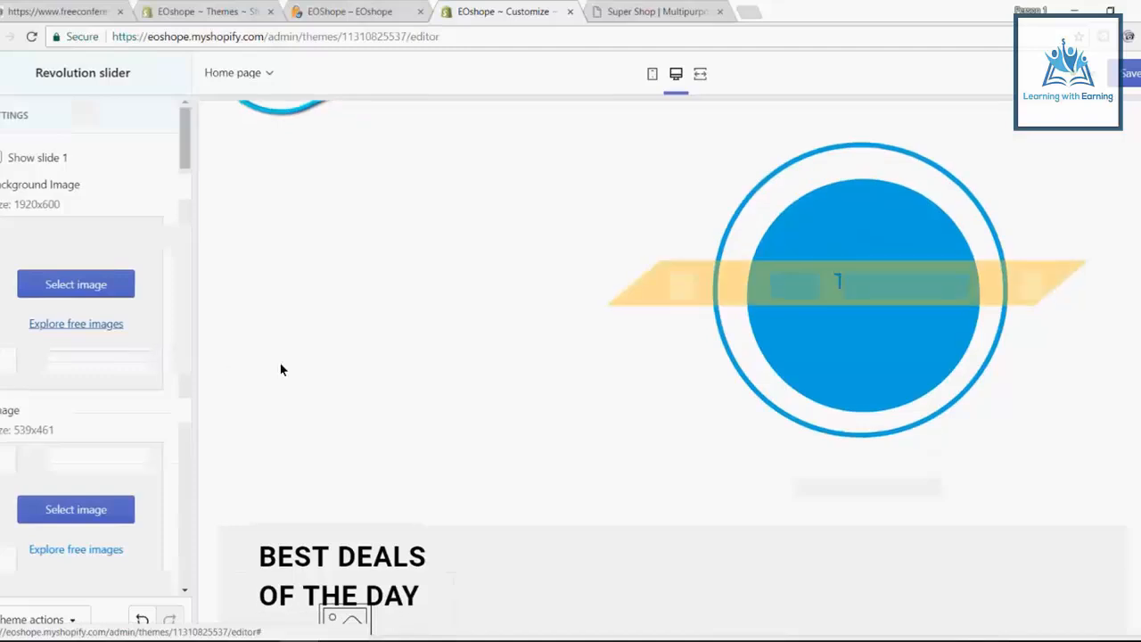
Open the Fashion category of the free stock images for slide 1's background image.
left_click(76, 285)
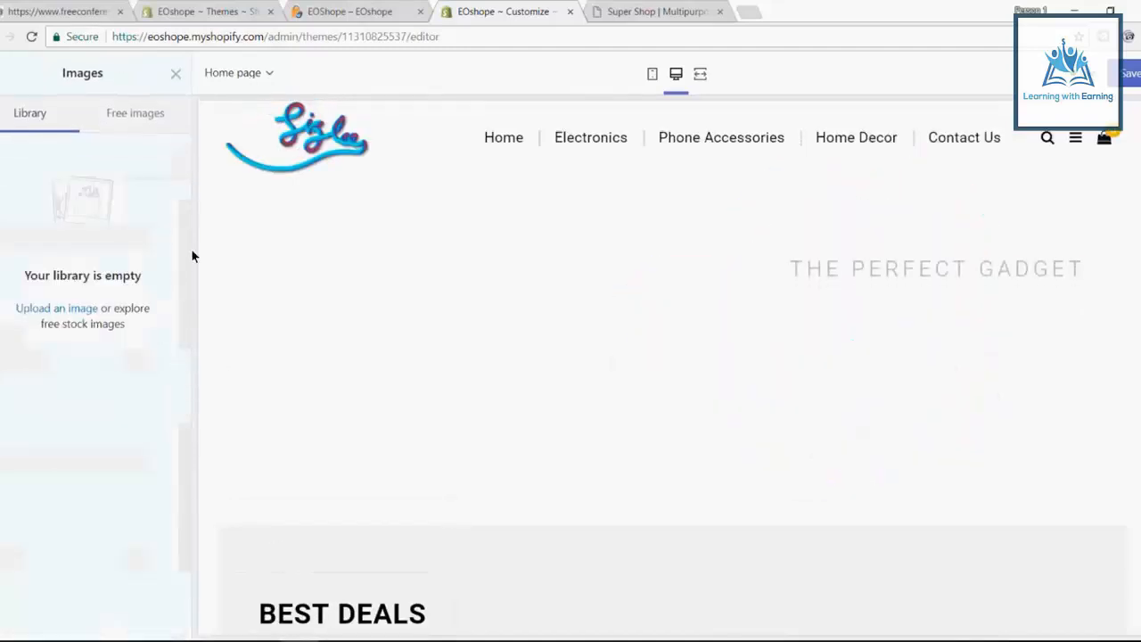
left_click(169, 84)
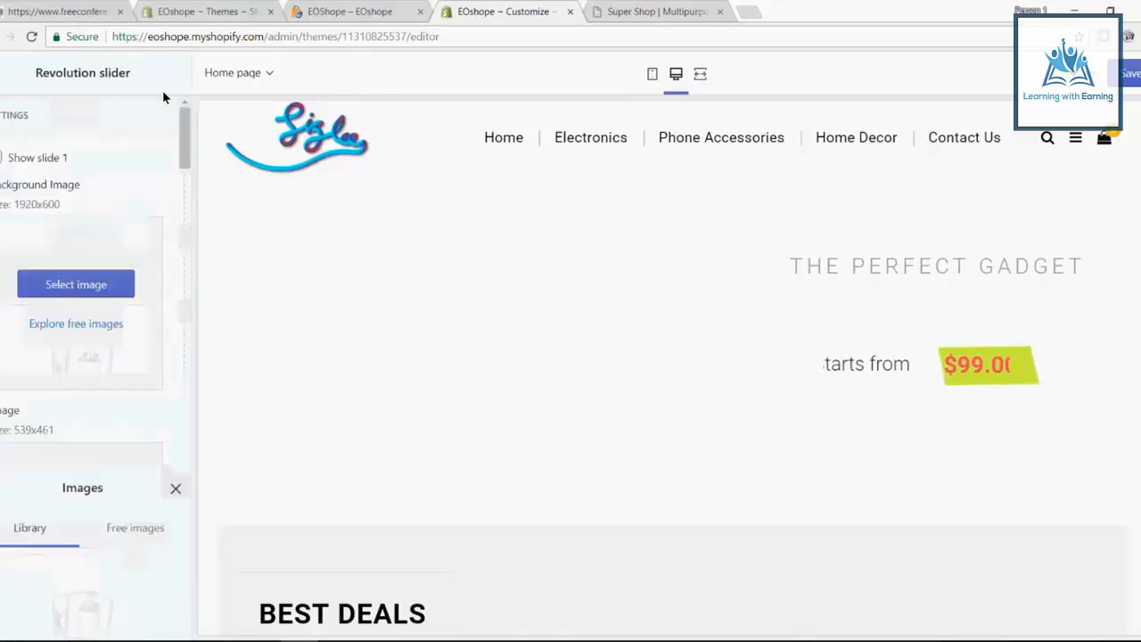
left_click(59, 289)
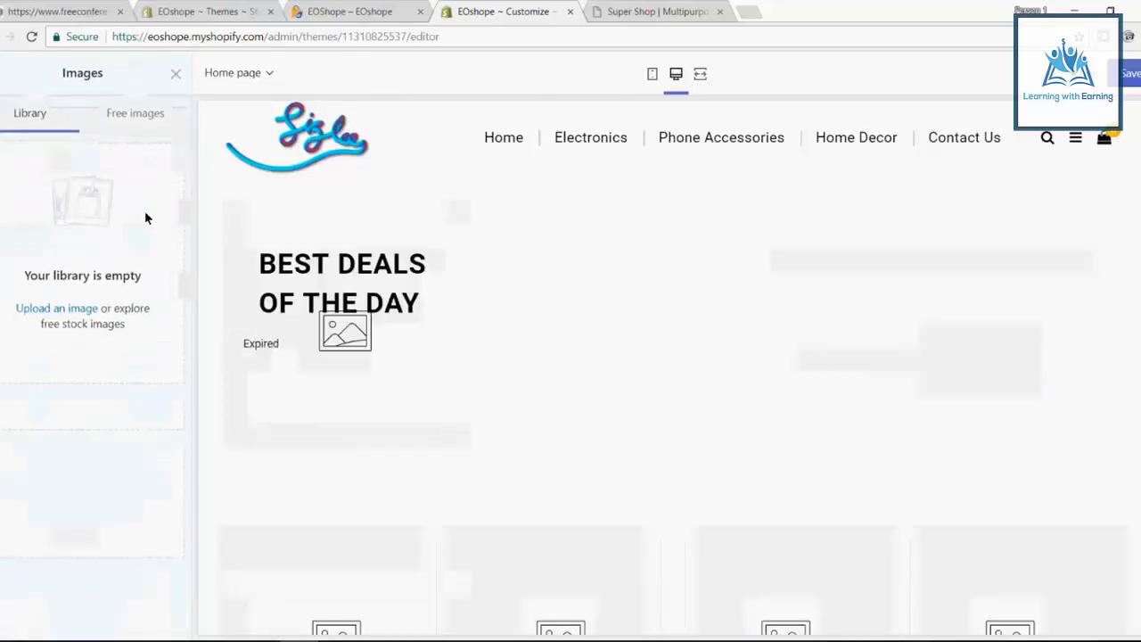
left_click(35, 125)
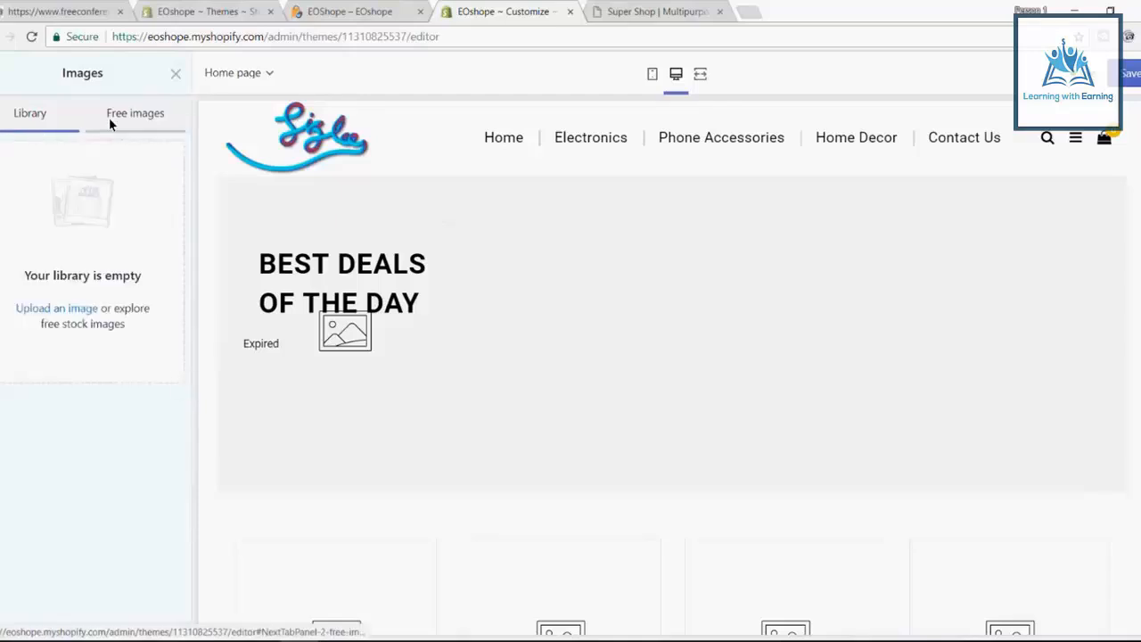
left_click(108, 118)
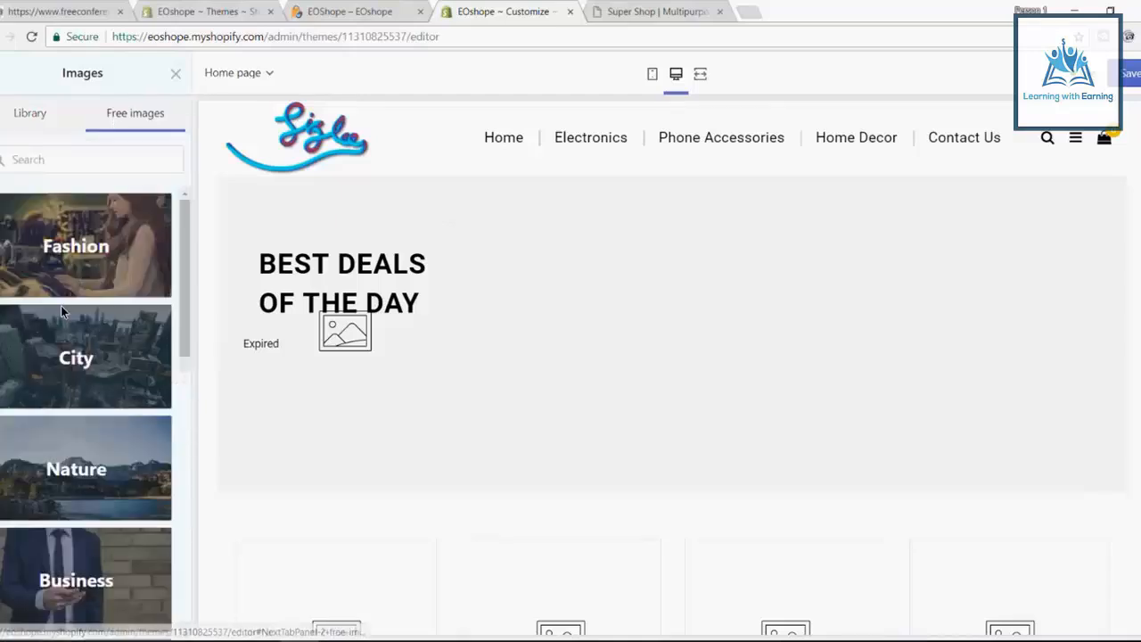
left_click(82, 252)
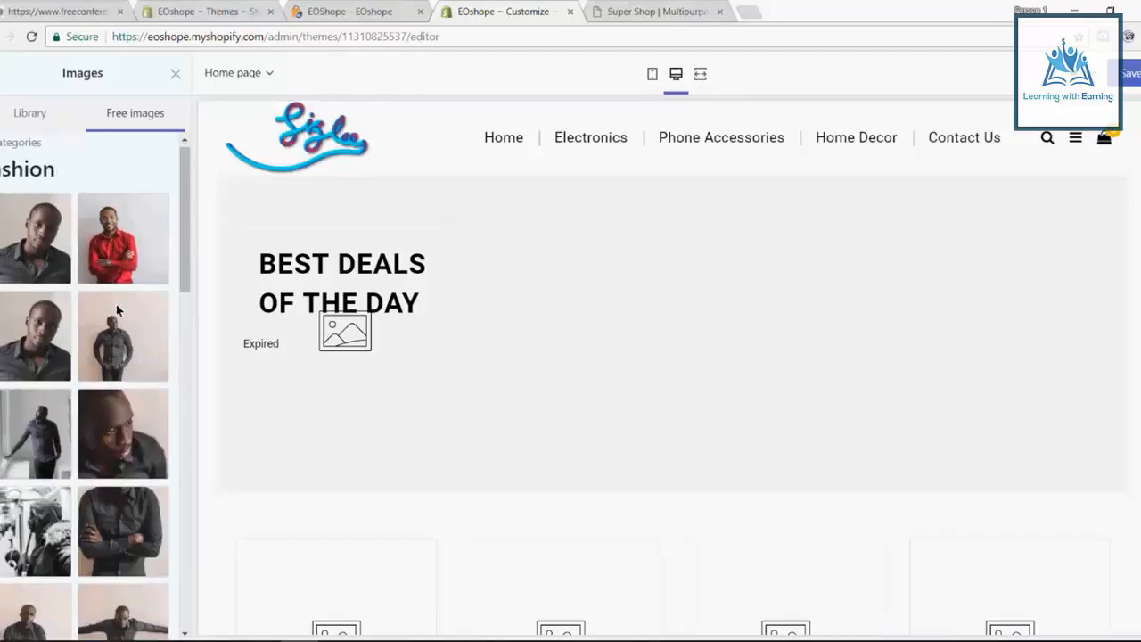
Browse the Fashion stock photos and set one as slide 1's background image.
scroll(116, 304, "down", 3)
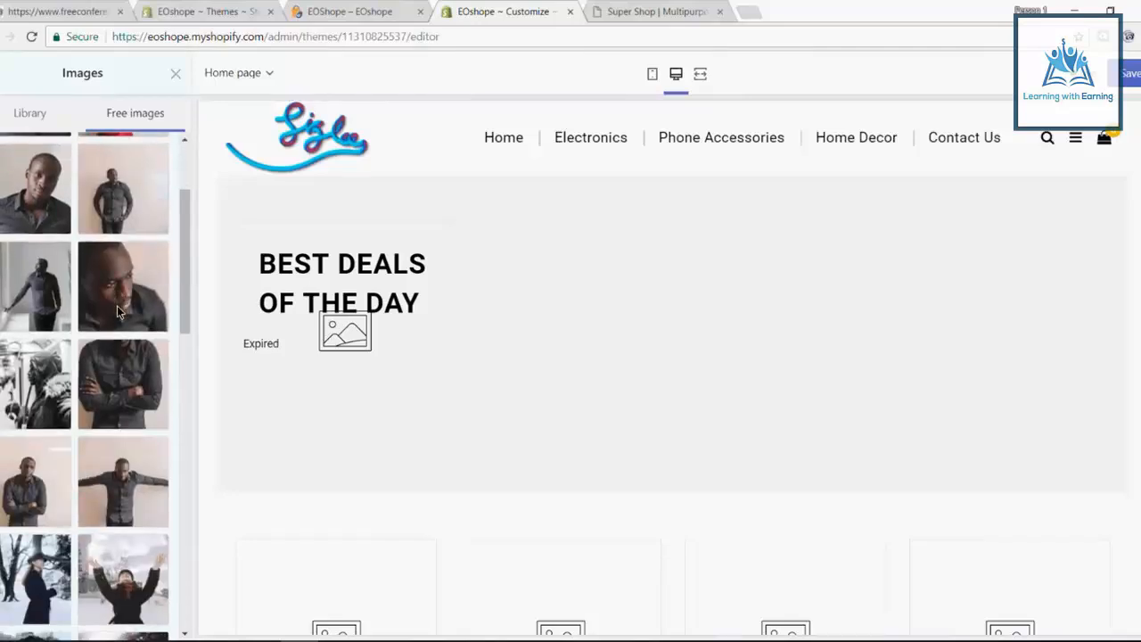
scroll(117, 309, "down", 3)
scroll(116, 309, "down", 7)
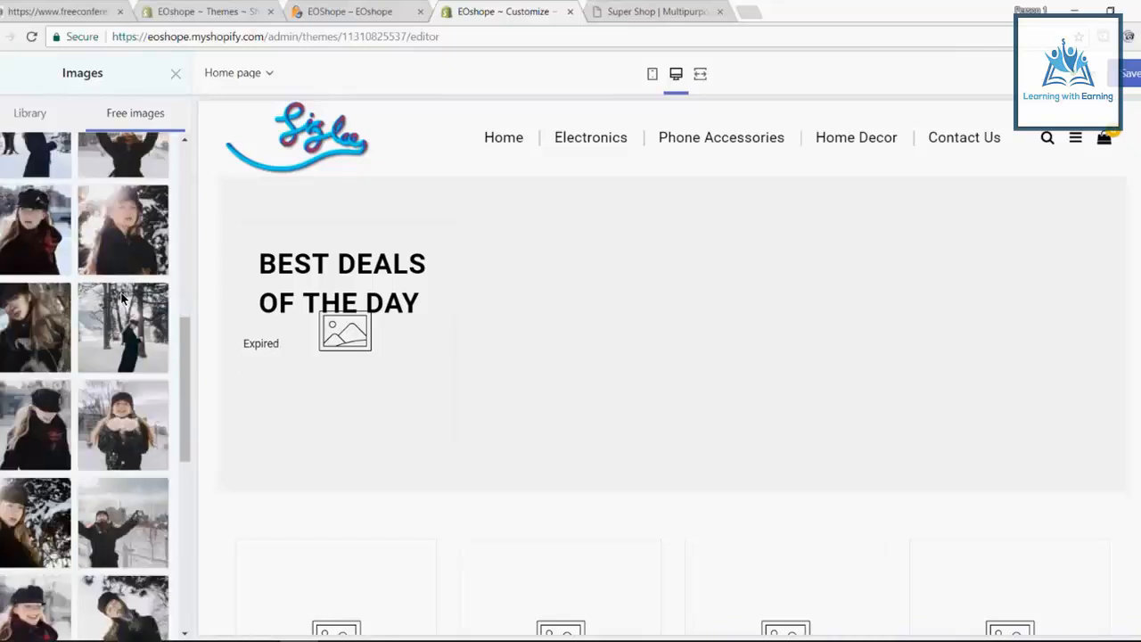
scroll(119, 360, "down", 3)
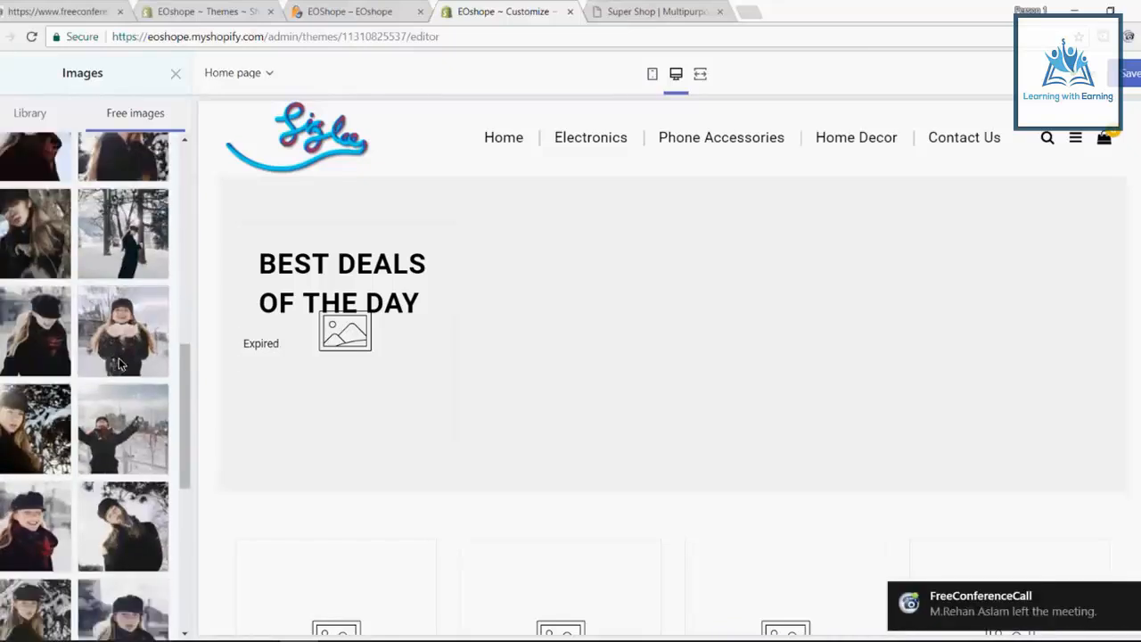
scroll(117, 361, "down", 3)
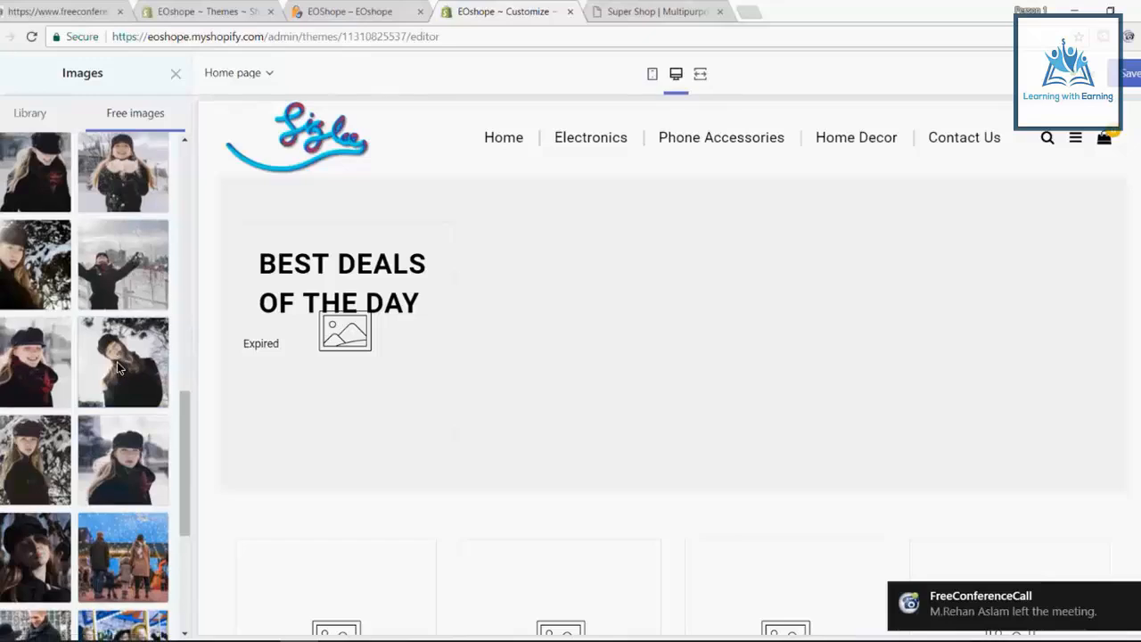
scroll(136, 258, "up", 3)
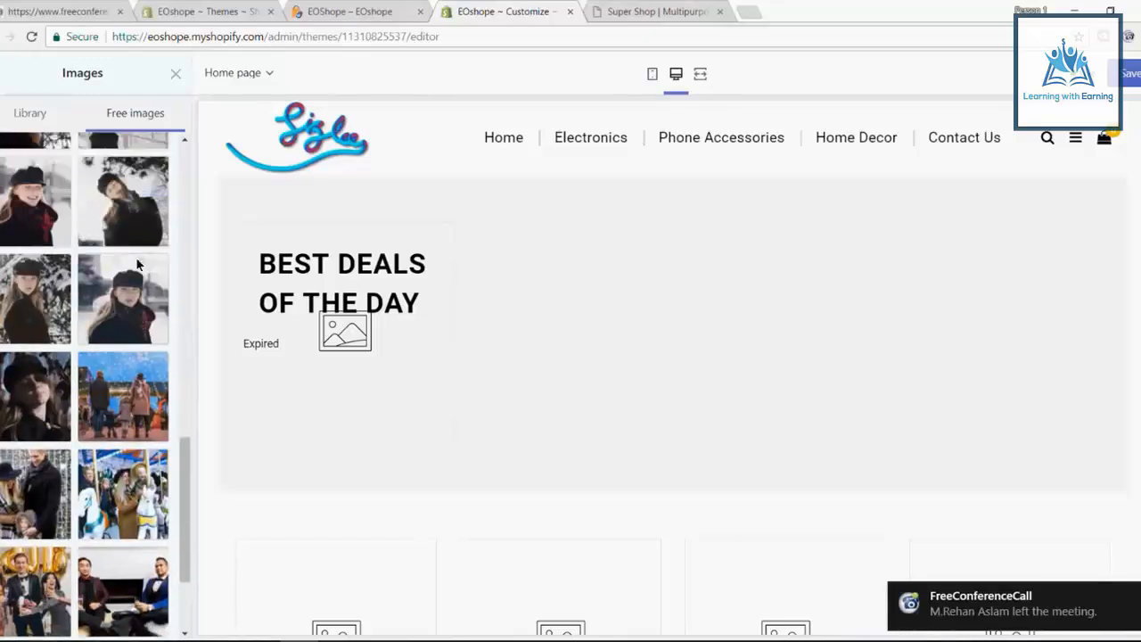
scroll(136, 267, "up", 3)
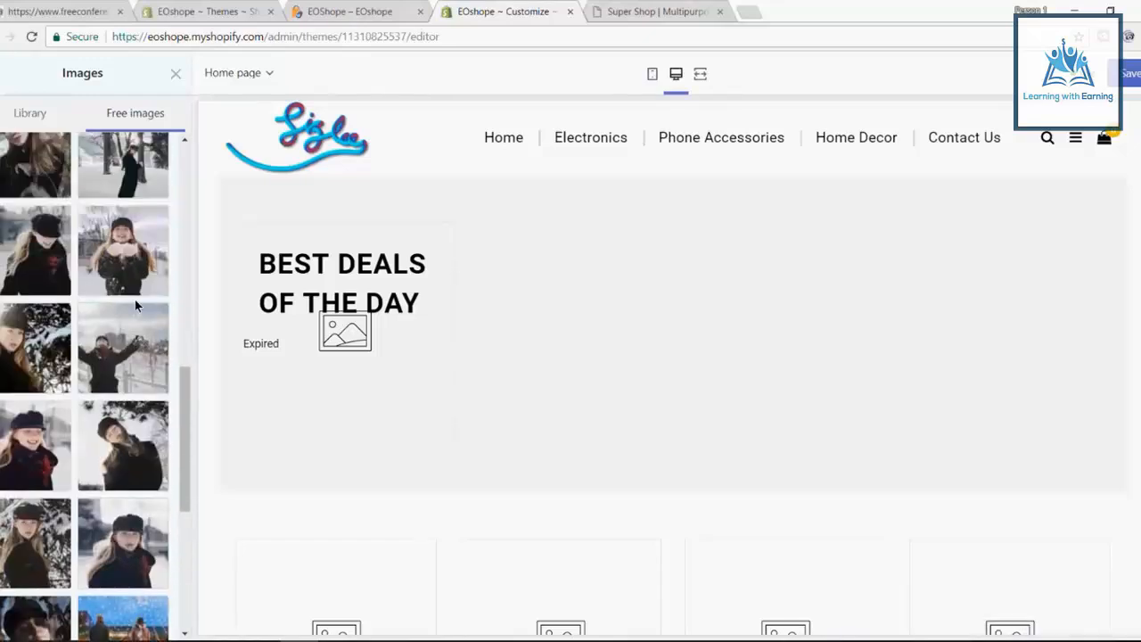
scroll(125, 295, "down", 4)
left_click(124, 391)
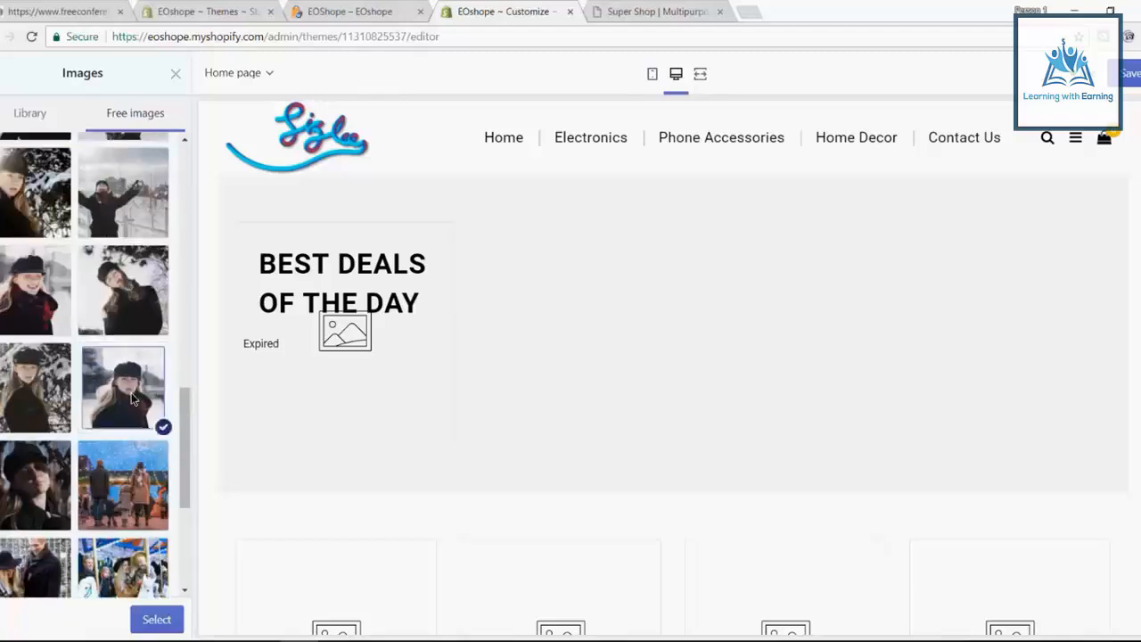
left_click(113, 477)
scroll(95, 427, "down", 1)
scroll(95, 428, "down", 3)
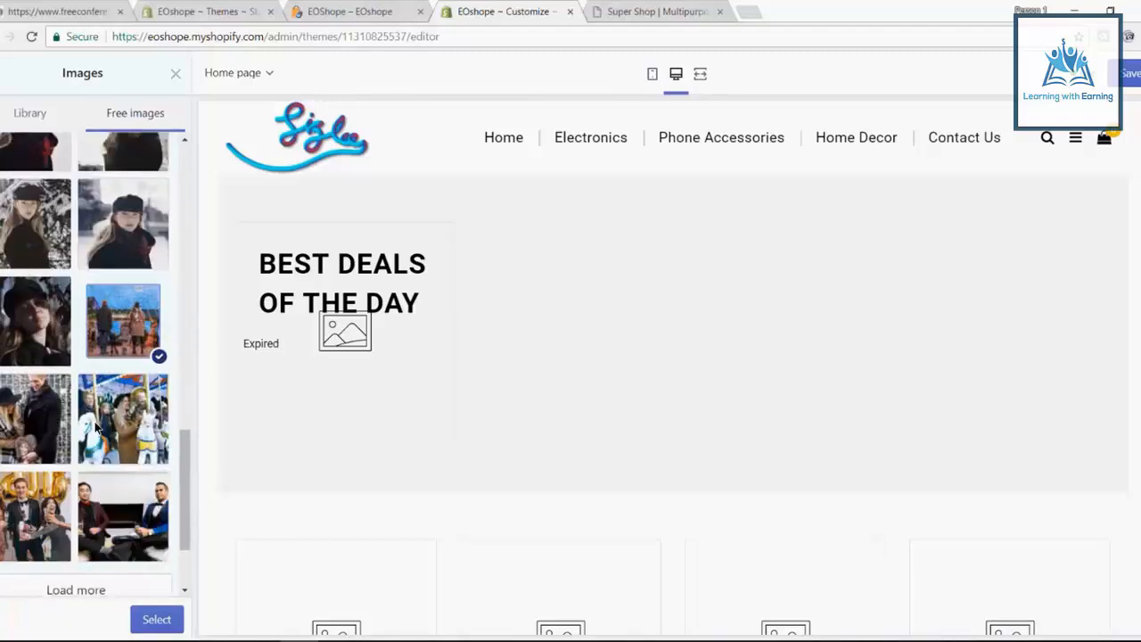
left_click(135, 456)
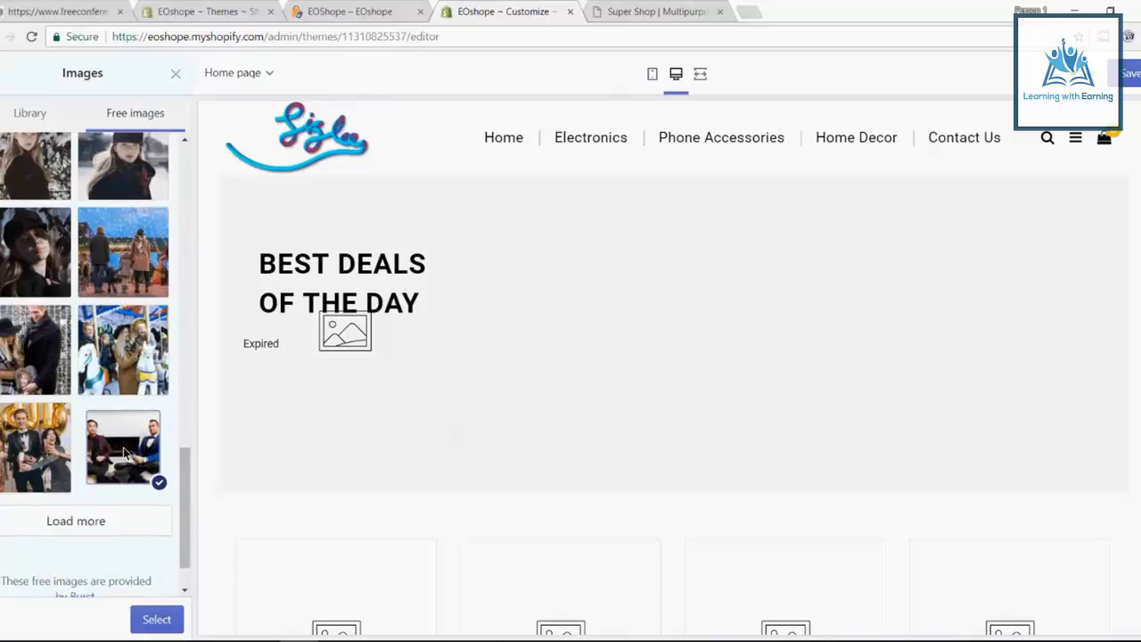
scroll(123, 452, "up", 3)
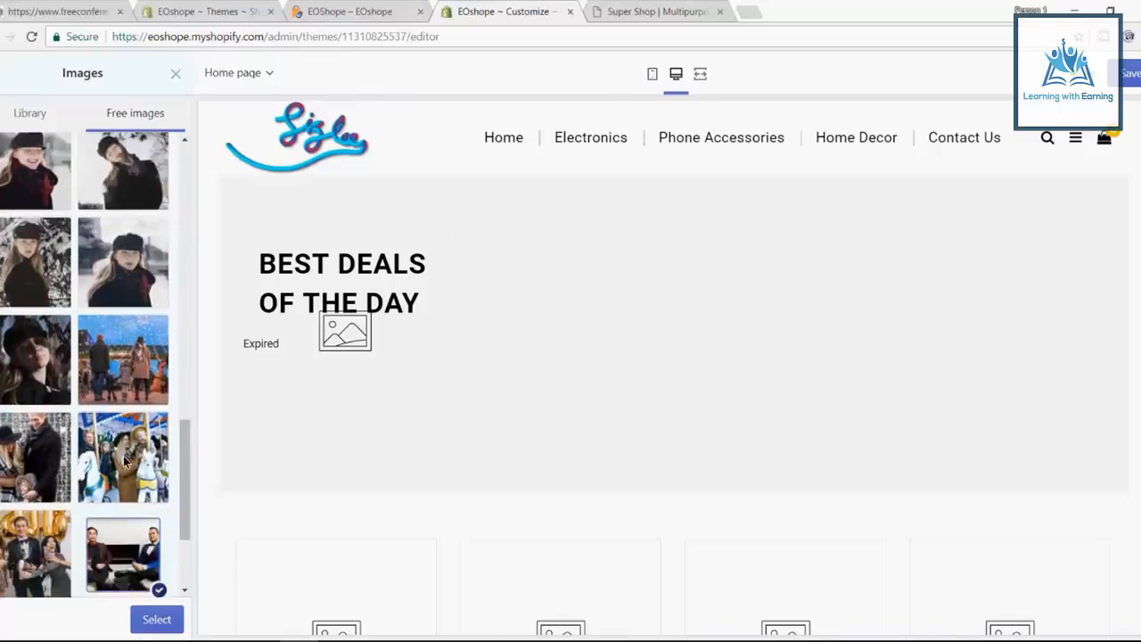
left_click(156, 619)
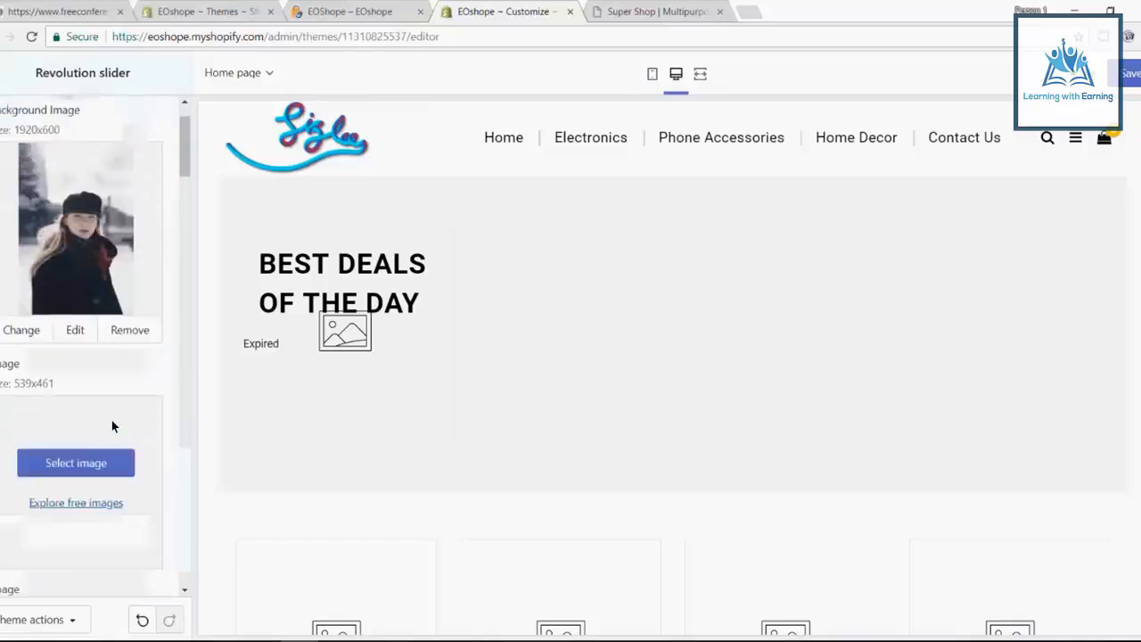
Look over the remaining slide 1 settings and remove the stock photo from the slide's background image.
scroll(111, 427, "down", 5)
scroll(109, 426, "up", 5)
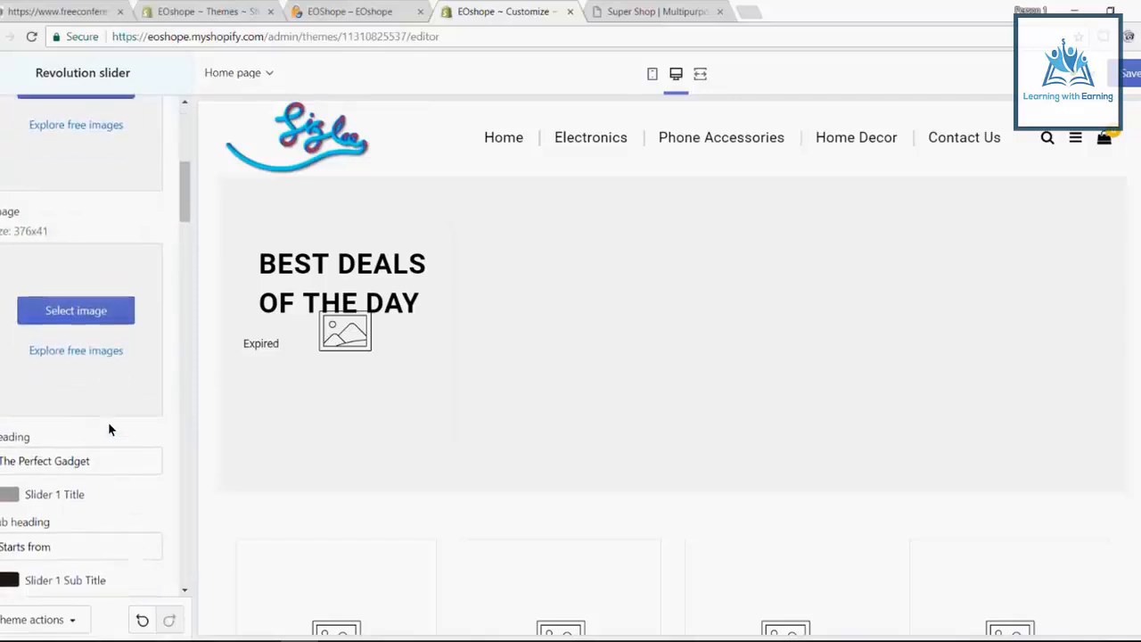
scroll(108, 427, "down", 2)
scroll(109, 426, "up", 2)
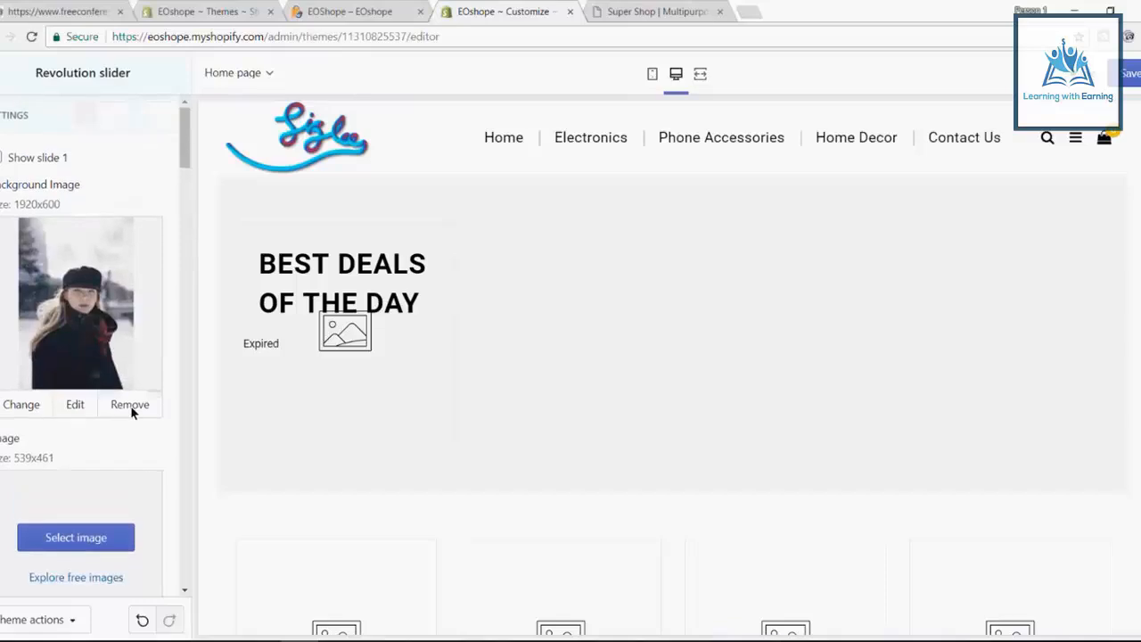
left_click(130, 403)
Upload the banner-2 file to the image library and select it as slide 1's background image.
left_click(102, 286)
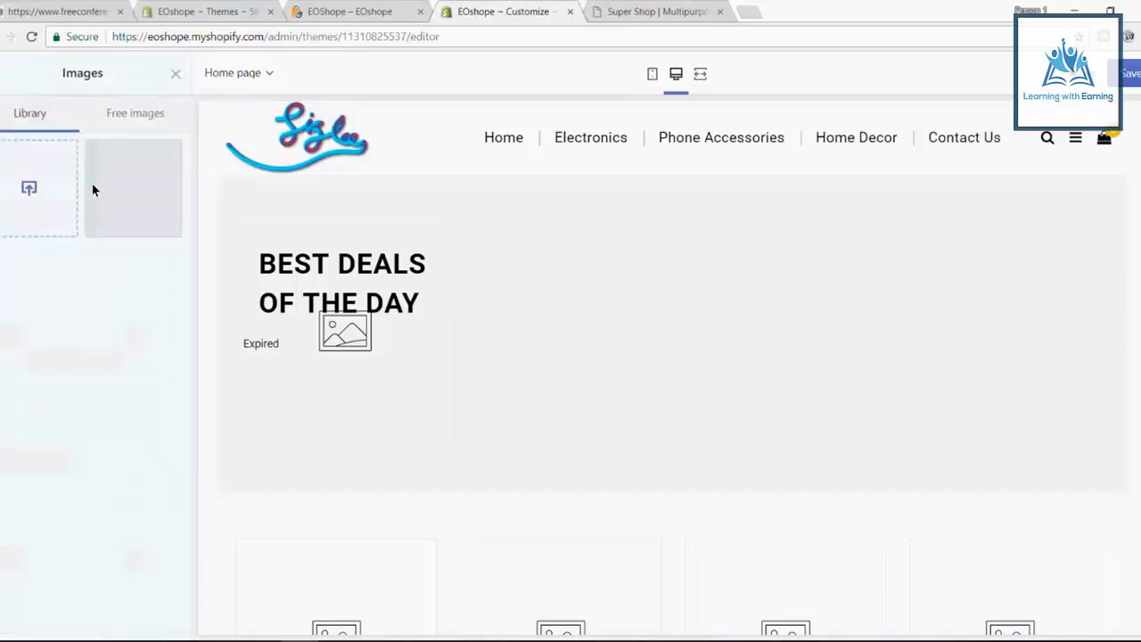
left_click(39, 204)
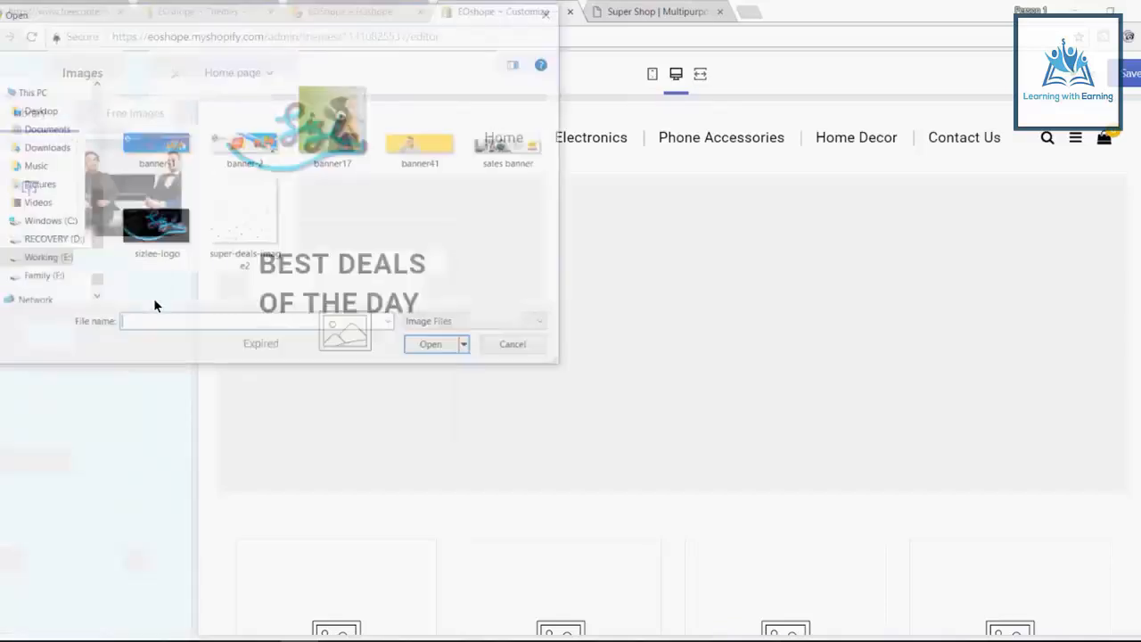
left_click(242, 158)
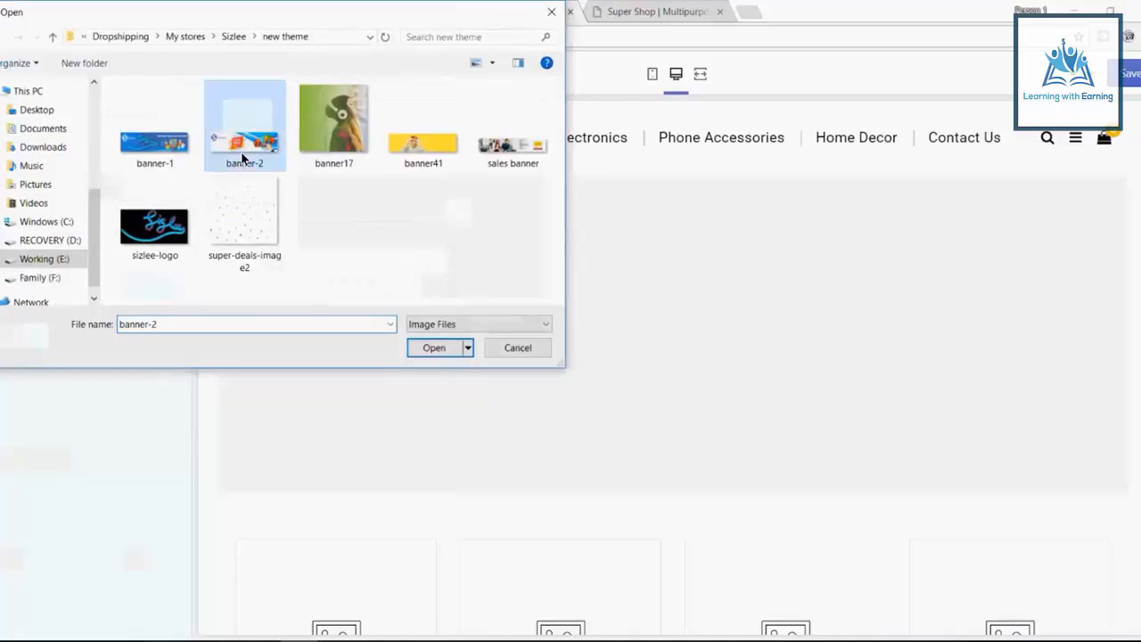
left_click(443, 354)
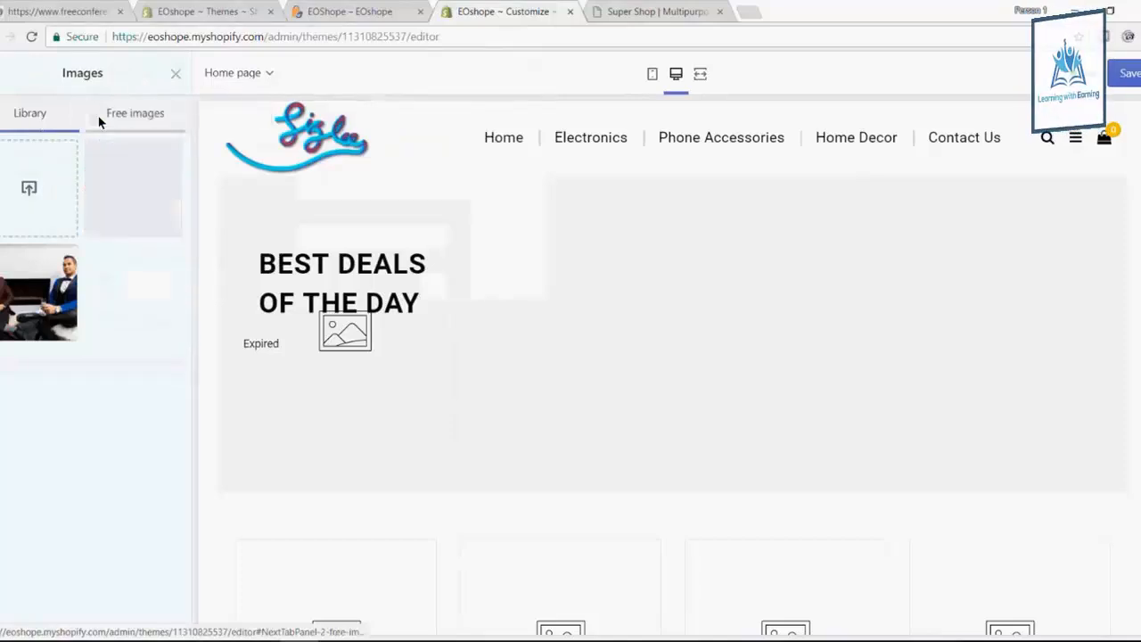
left_click(154, 185)
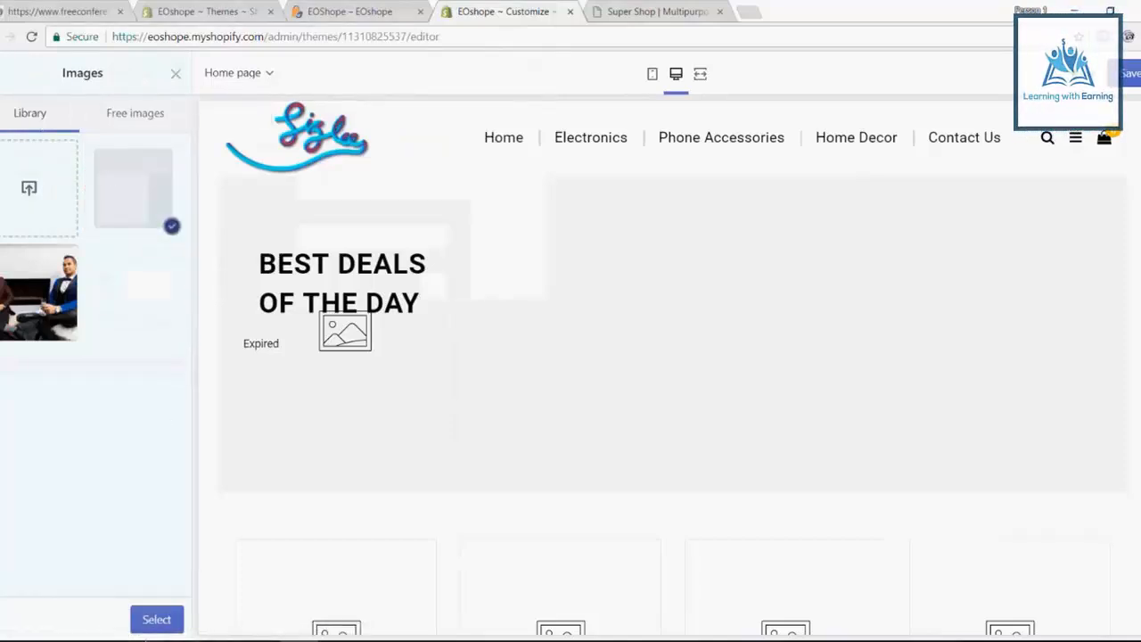
left_click(157, 619)
Reopen the Revolution slider settings, upload the banner-1 file and select it as slide 1's background image.
left_click(3, 73)
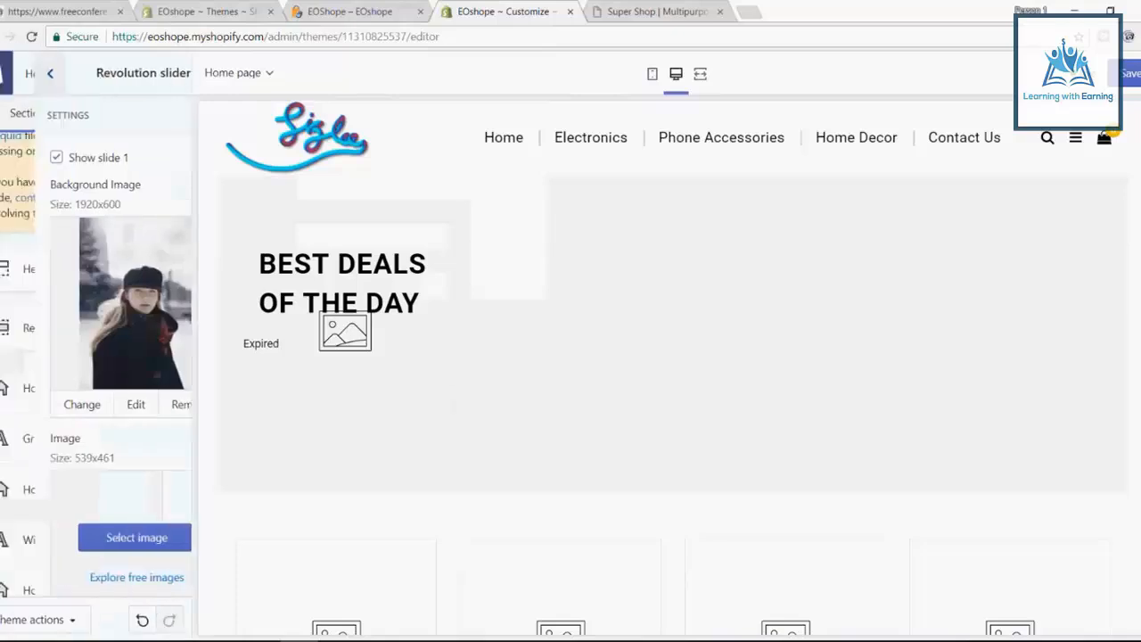
left_click(96, 336)
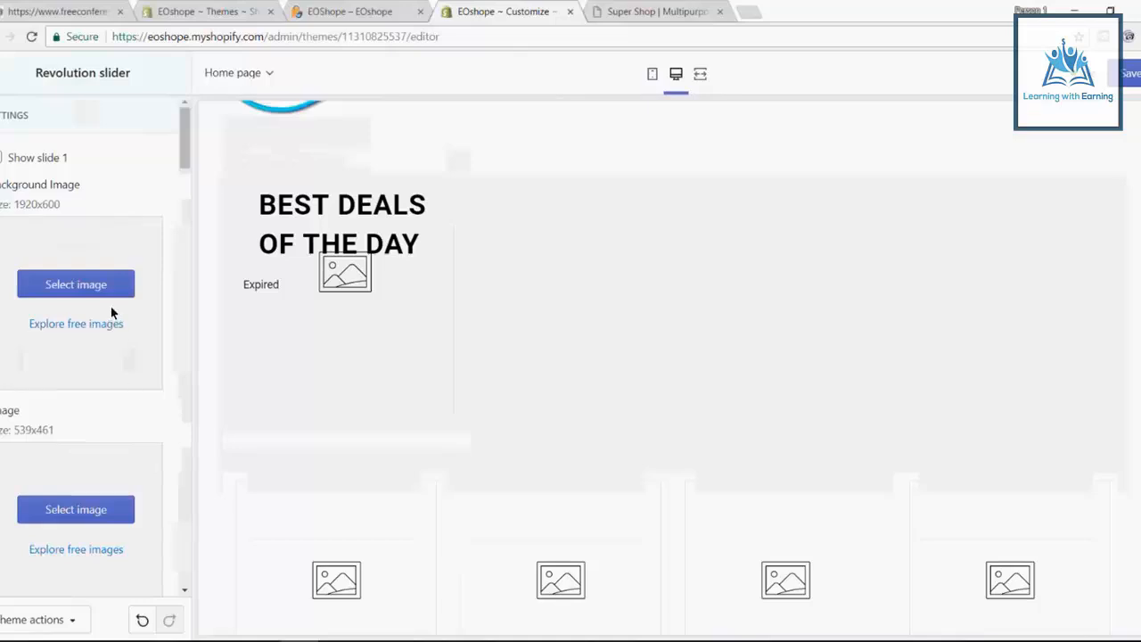
scroll(120, 325, "down", 5)
scroll(101, 357, "up", 5)
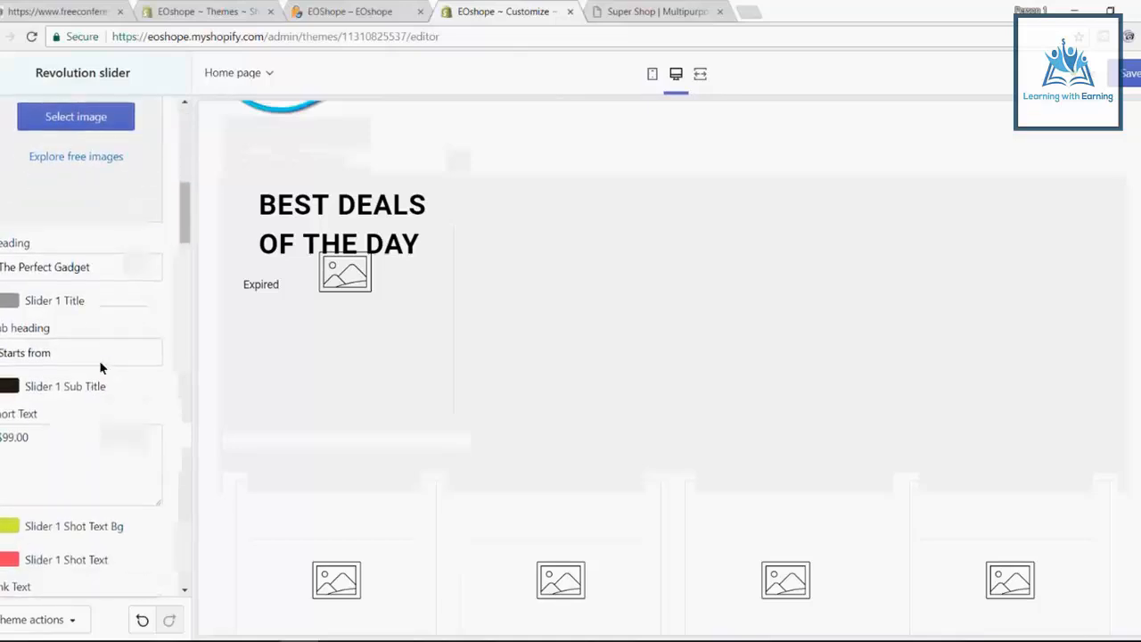
left_click(107, 278)
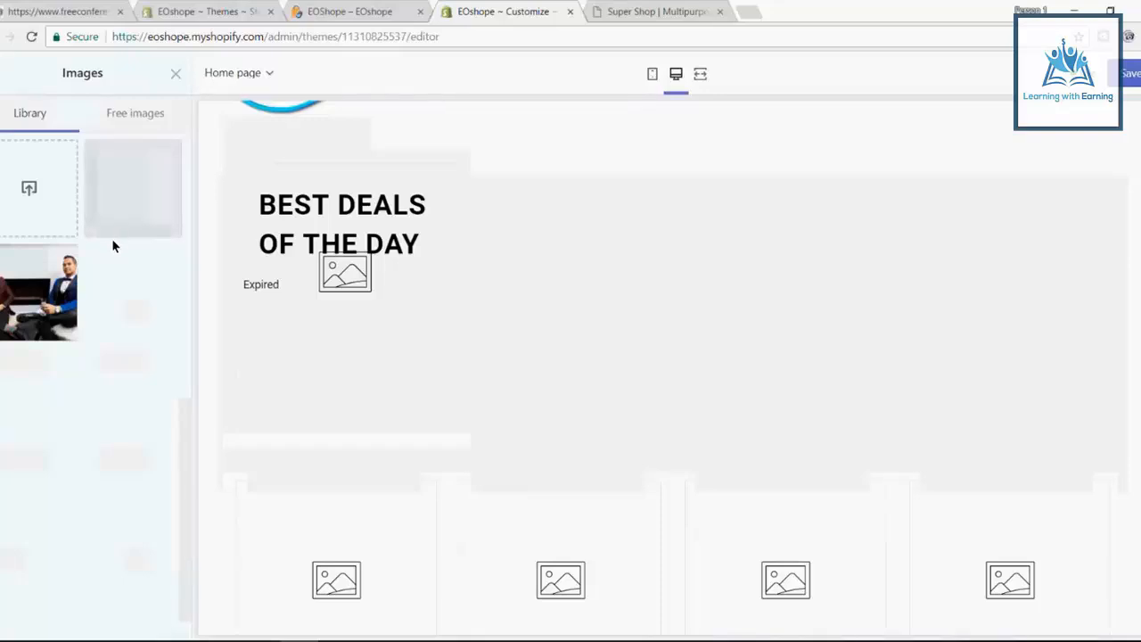
left_click(28, 214)
left_click(154, 159)
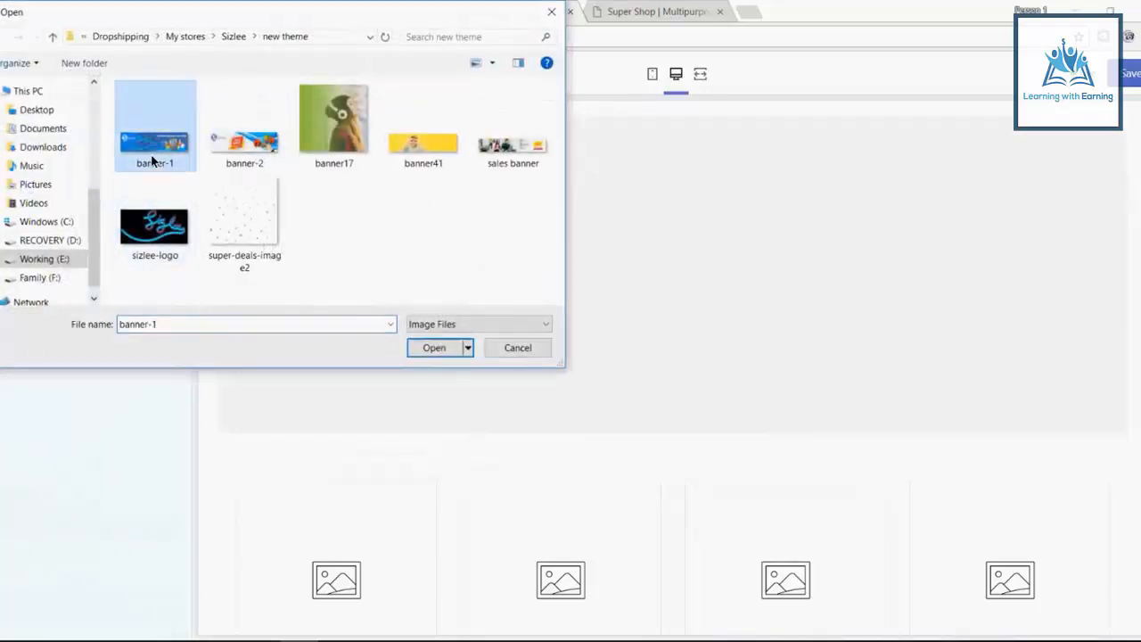
left_click(434, 349)
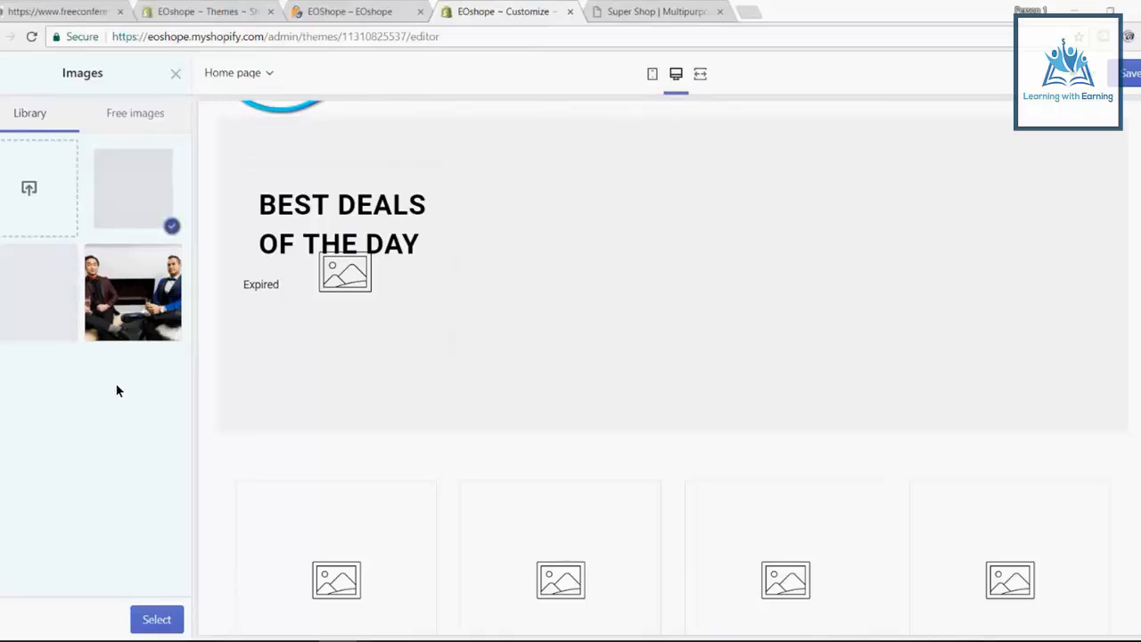
left_click(178, 628)
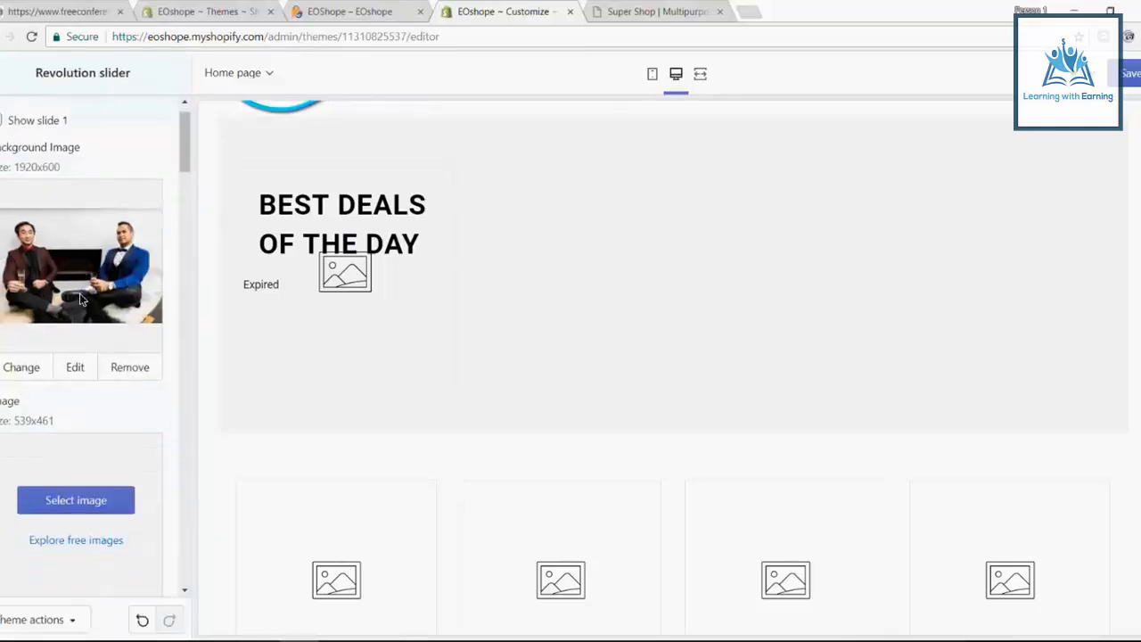
Examine slide 1's background image, additional image slots and heading setting in the Revolution slider section.
scroll(79, 294, "down", 3)
scroll(79, 292, "up", 3)
scroll(80, 294, "down", 1)
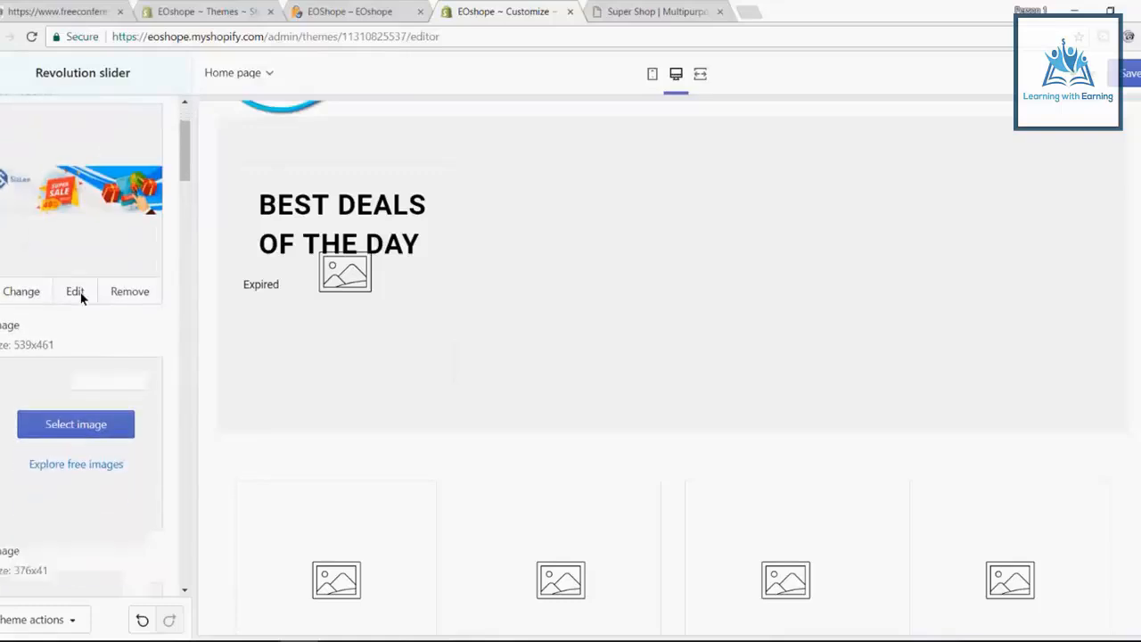
scroll(82, 295, "up", 1)
scroll(132, 374, "down", 3)
scroll(108, 352, "down", 5)
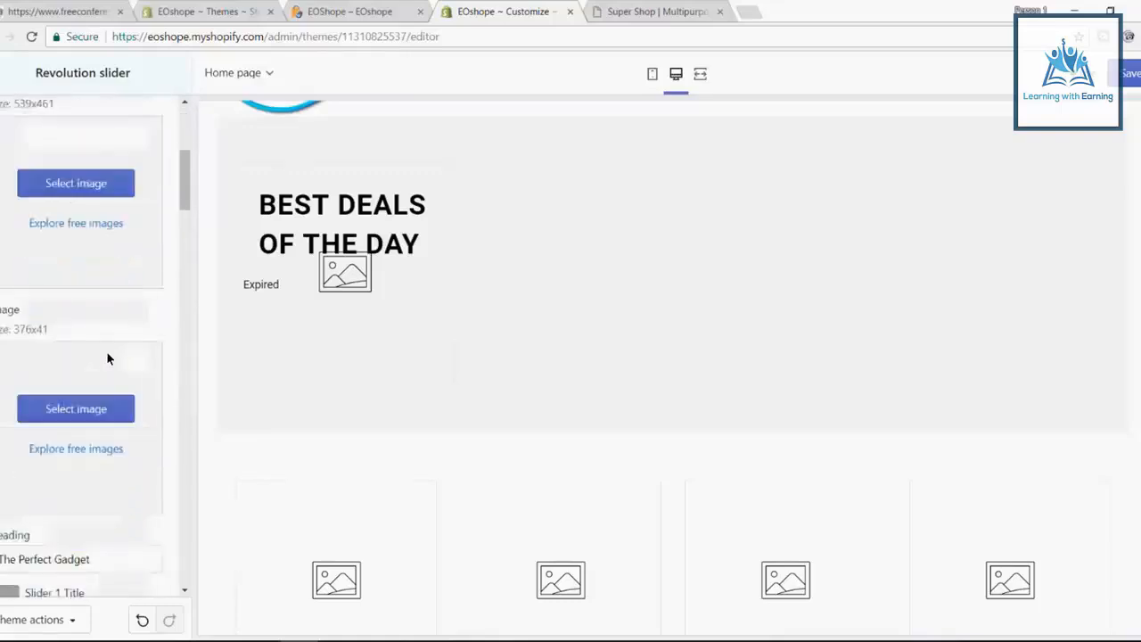
scroll(108, 343, "up", 8)
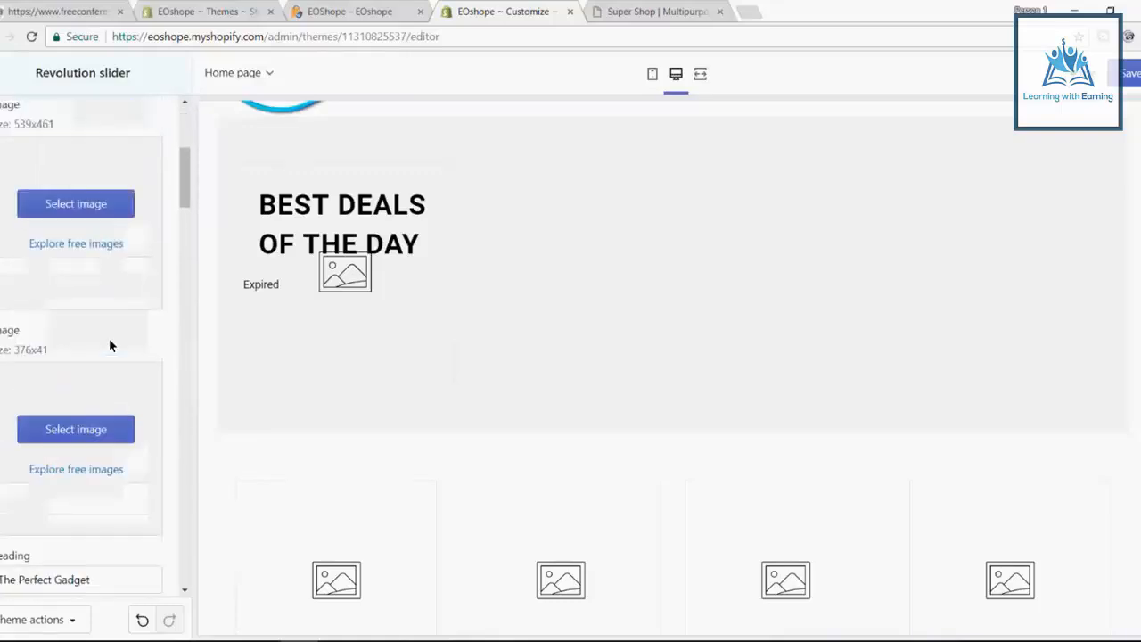
scroll(110, 337, "down", 1)
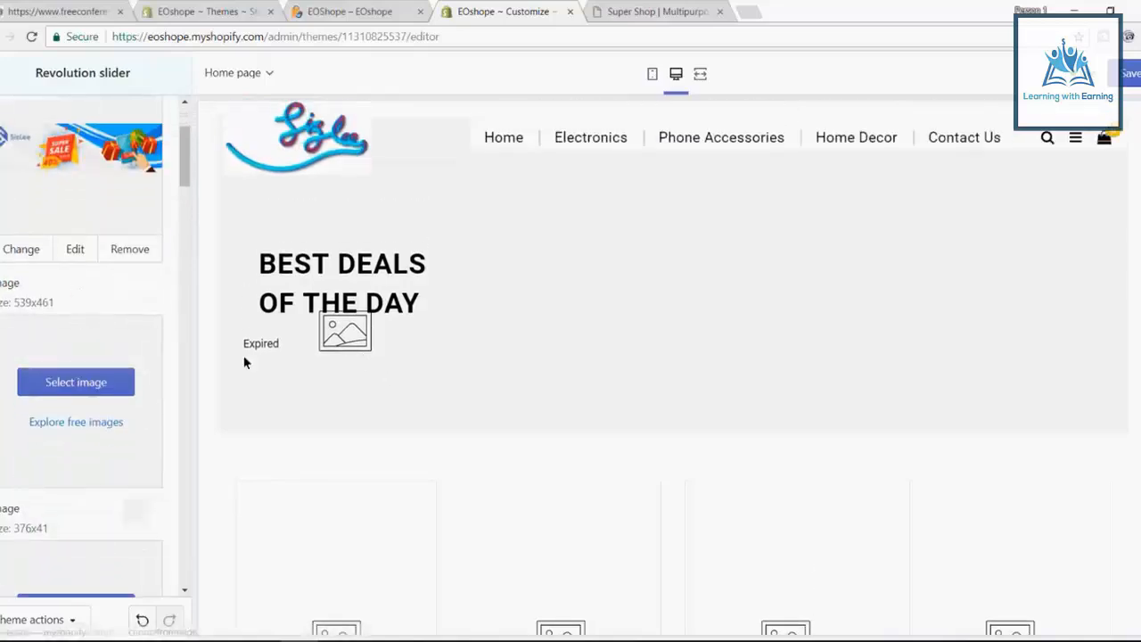
Clear slide 1's heading text "The Perfect Gadget" in the Revolution slider settings.
scroll(101, 401, "down", 4)
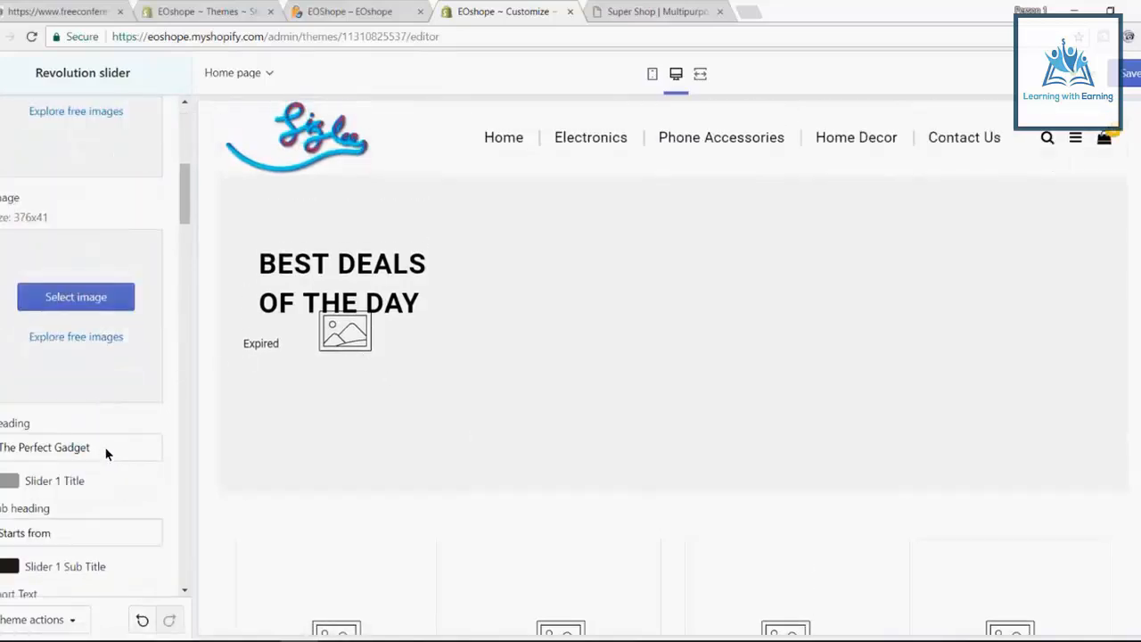
left_click_drag(106, 454, 7, 448)
scroll(102, 446, "down", 2)
left_click_drag(62, 378, 0, 378)
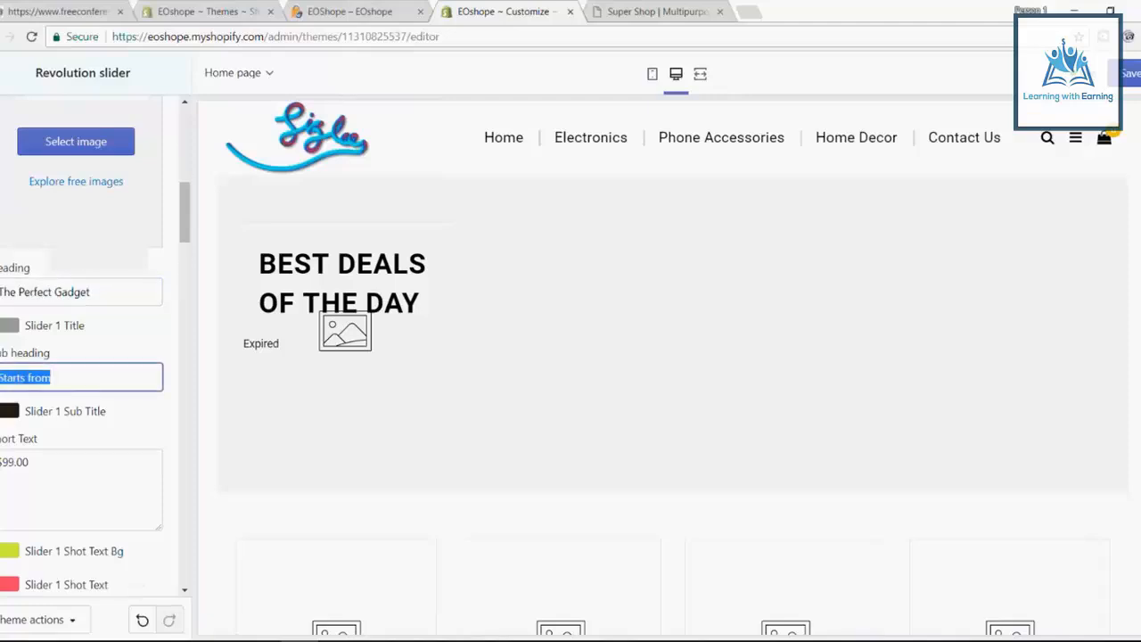
left_click(97, 484)
scroll(97, 390, "up", 2)
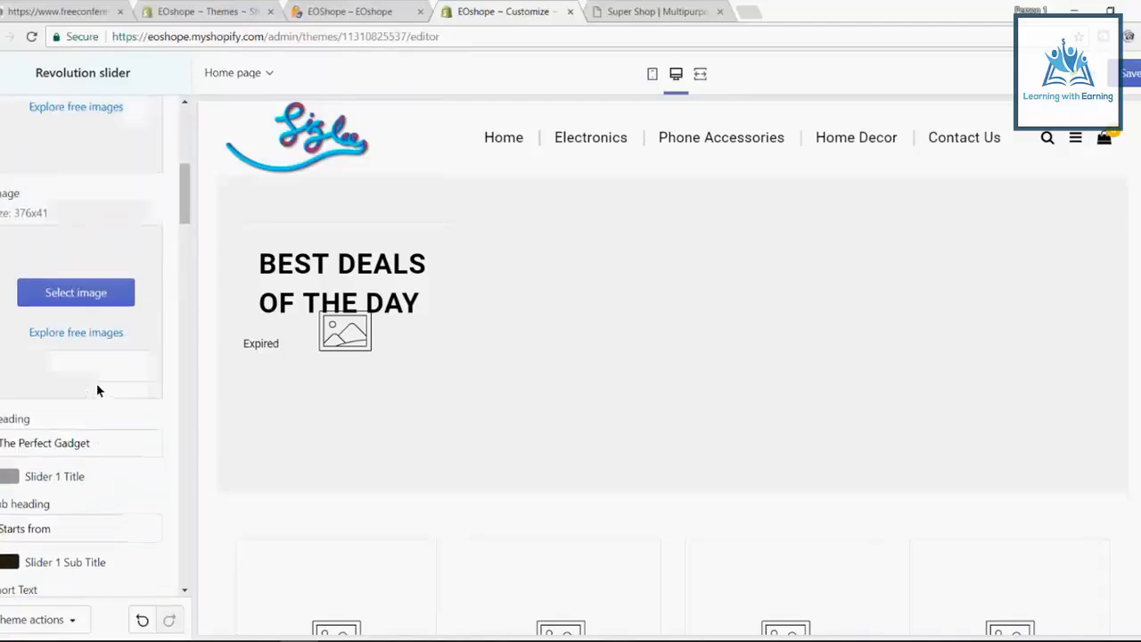
left_click_drag(94, 448, 1, 441)
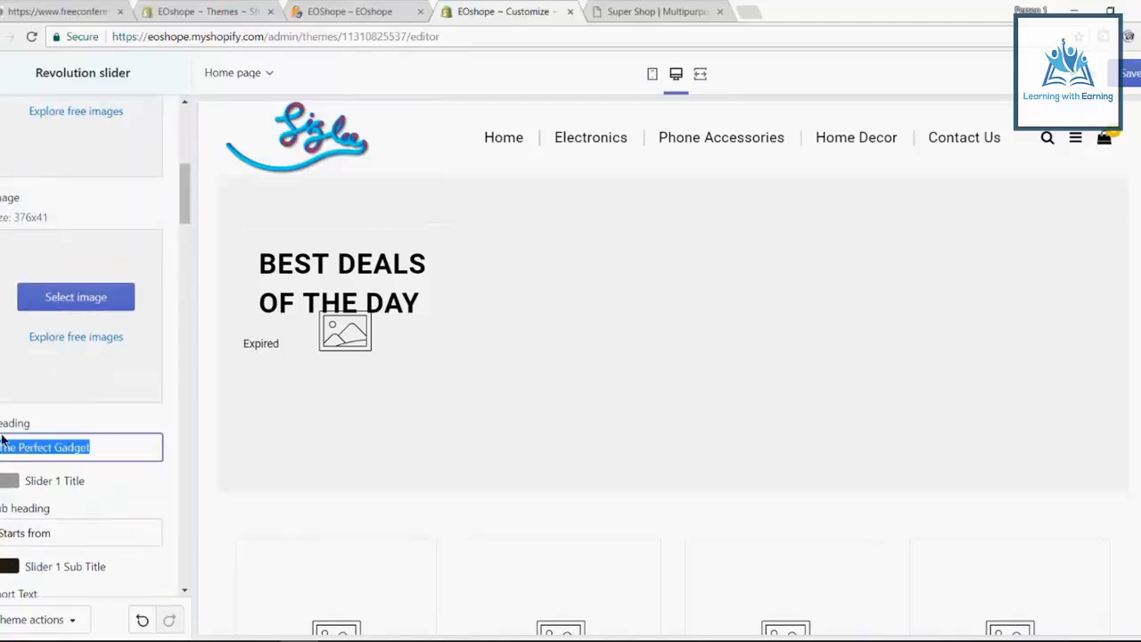
key("BackSpace")
Empty slide 1's sub heading and short text so no overlay copy covers the banner.
scroll(86, 446, "down", 3)
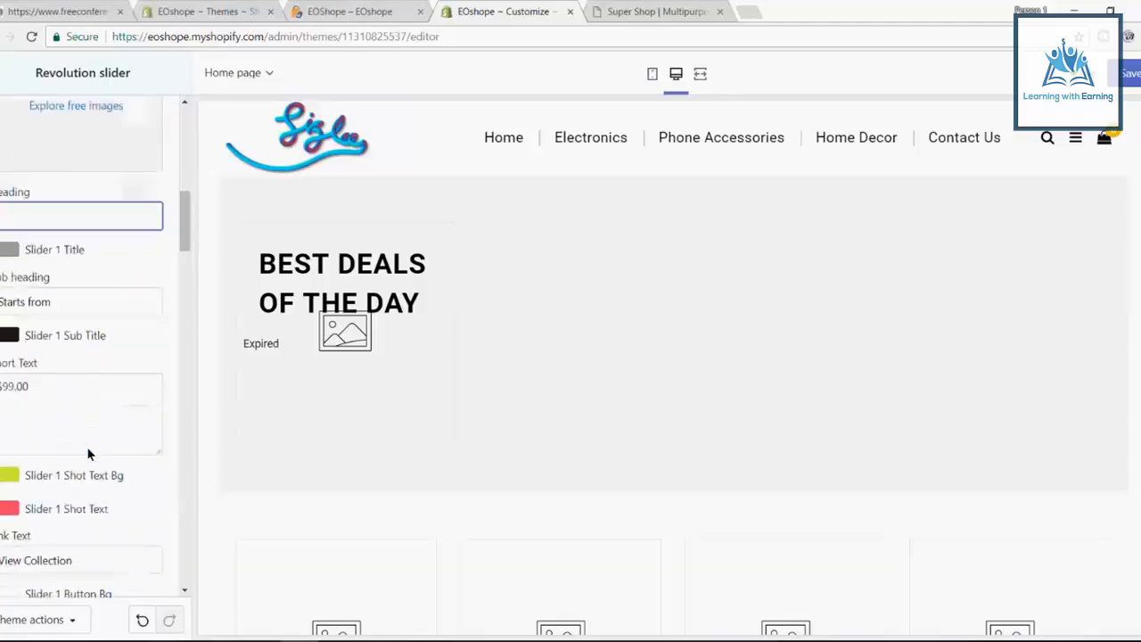
left_click(92, 294)
key("ctrl+a")
key("BackSpace")
left_click(107, 401)
key("ctrl+a")
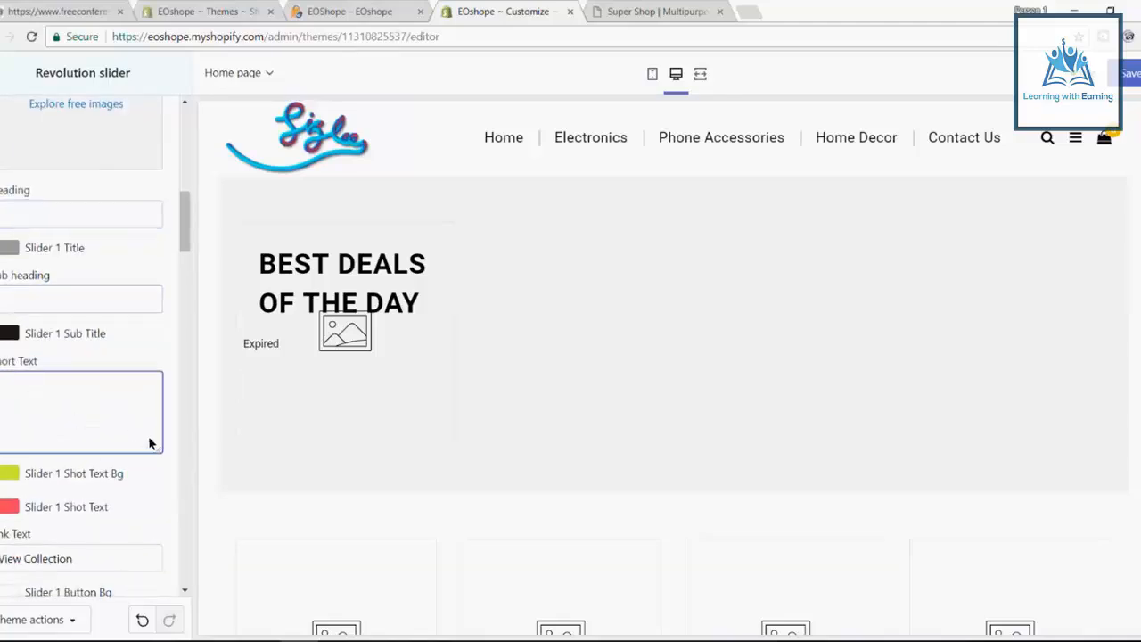
Remove slide 1's "View Collection" link text and its placeholder link.
scroll(133, 443, "down", 2)
left_click(127, 404)
key("ctrl+a")
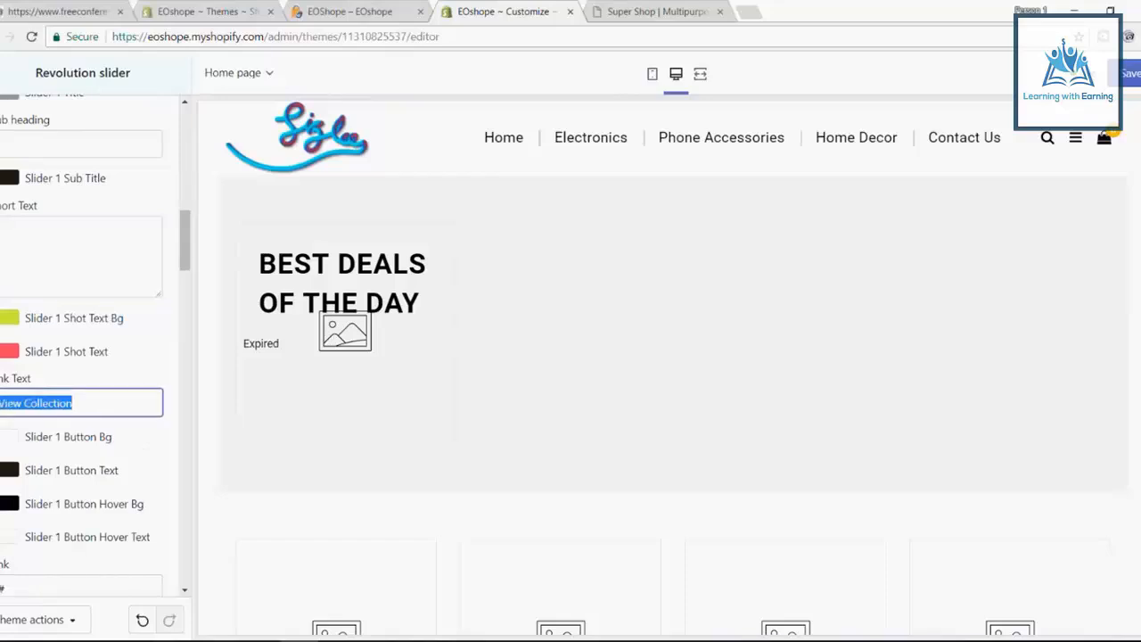
key("BackSpace")
scroll(122, 390, "down", 1)
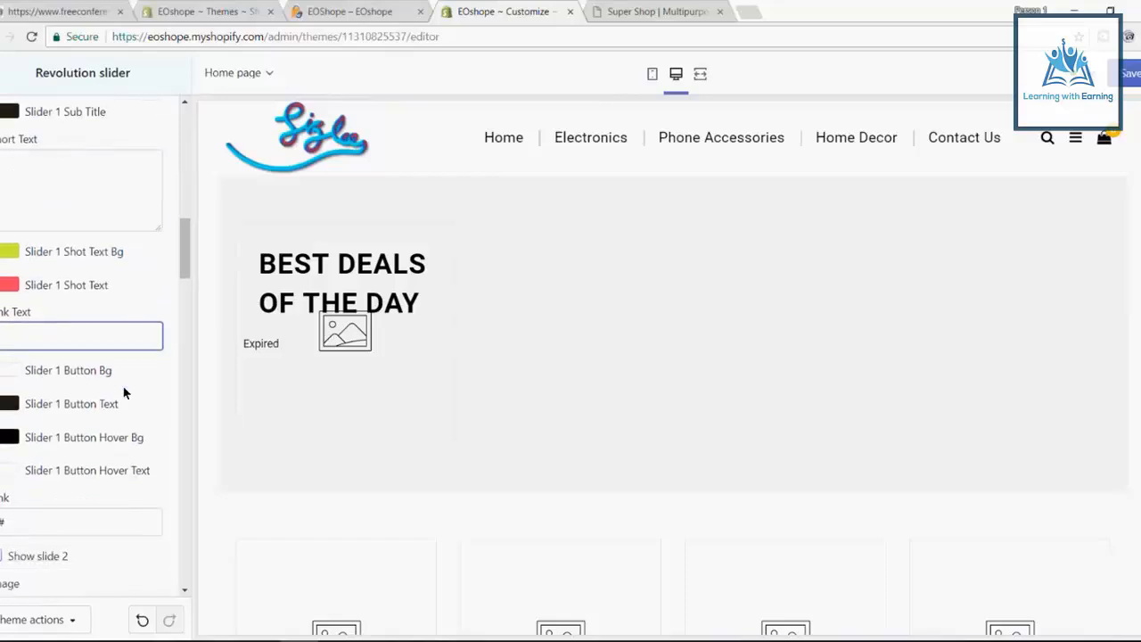
scroll(125, 393, "down", 2)
left_click(105, 356)
key("BackSpace")
scroll(80, 373, "down", 1)
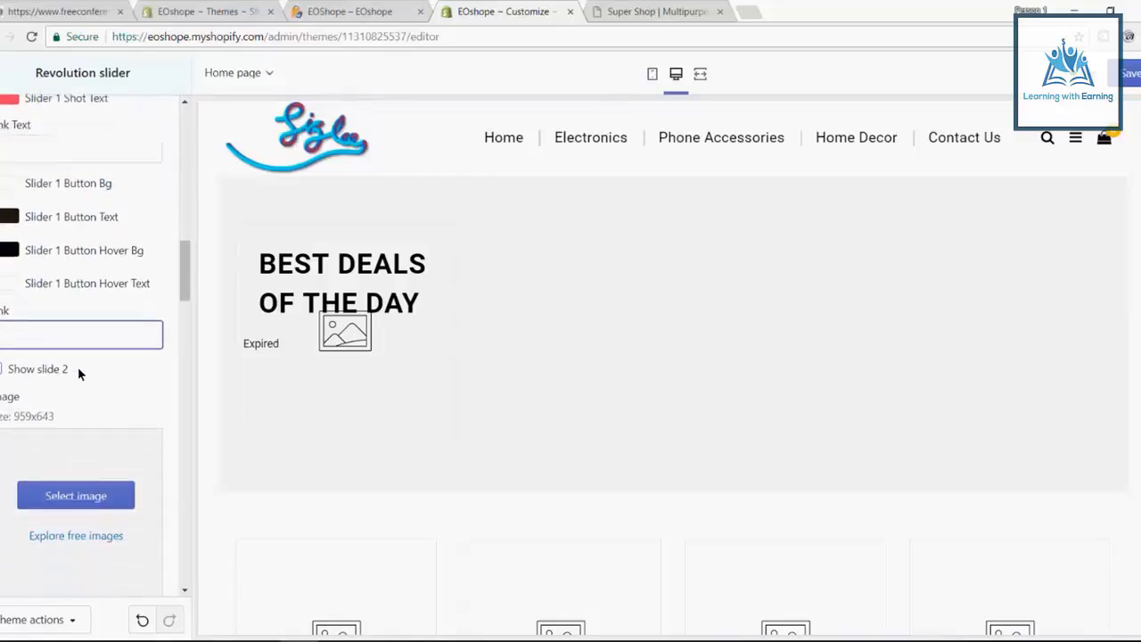
Examine slide 2's display option, image slots, heading, short text and link settings, down to the start of slide 3.
scroll(80, 373, "down", 5)
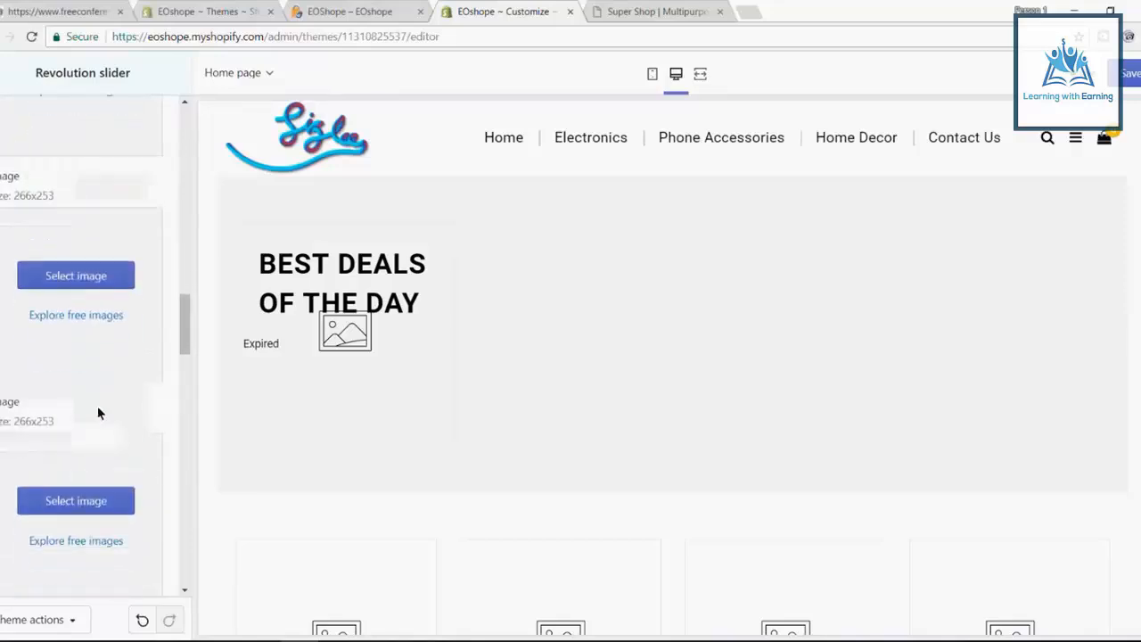
scroll(99, 413, "up", 3)
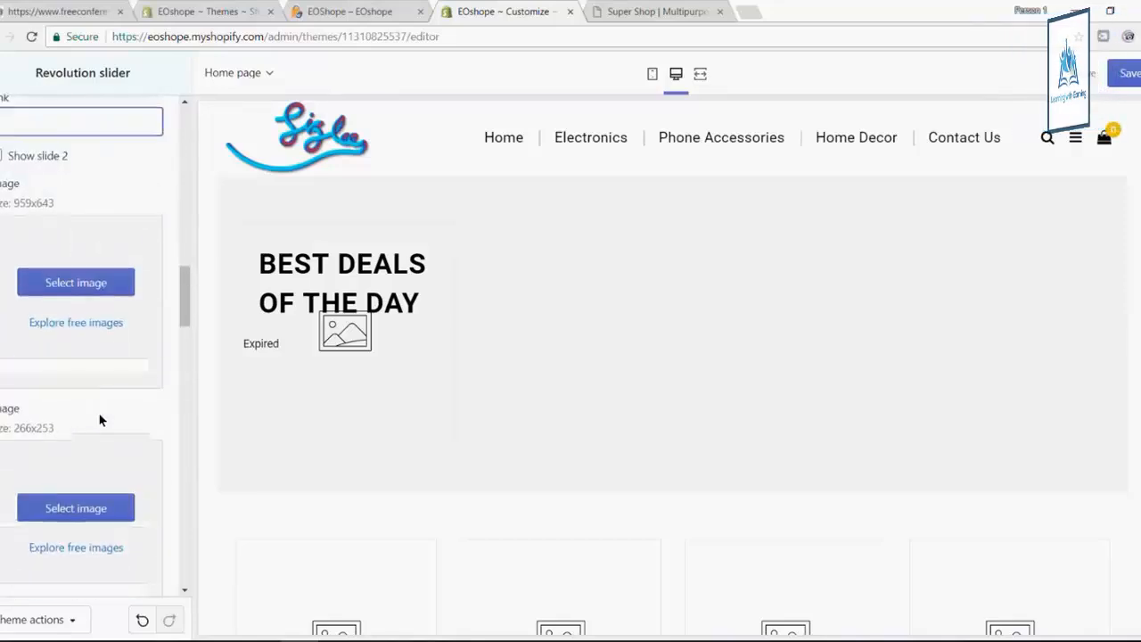
scroll(101, 415, "up", 1)
scroll(102, 425, "down", 3)
scroll(107, 423, "up", 2)
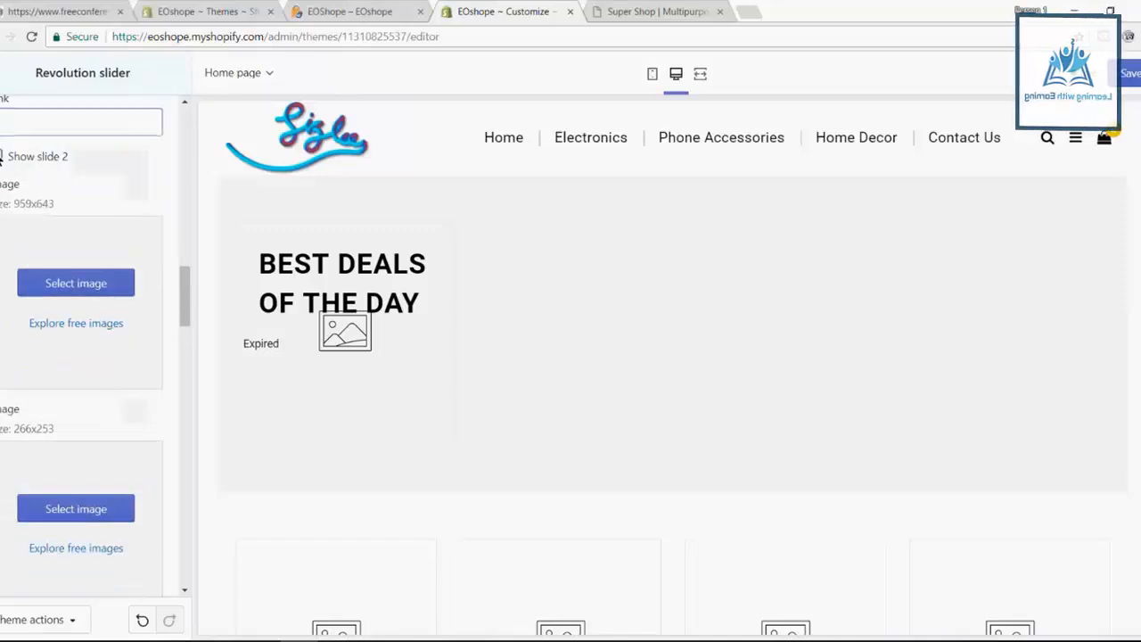
scroll(80, 383, "down", 4)
scroll(85, 405, "up", 1)
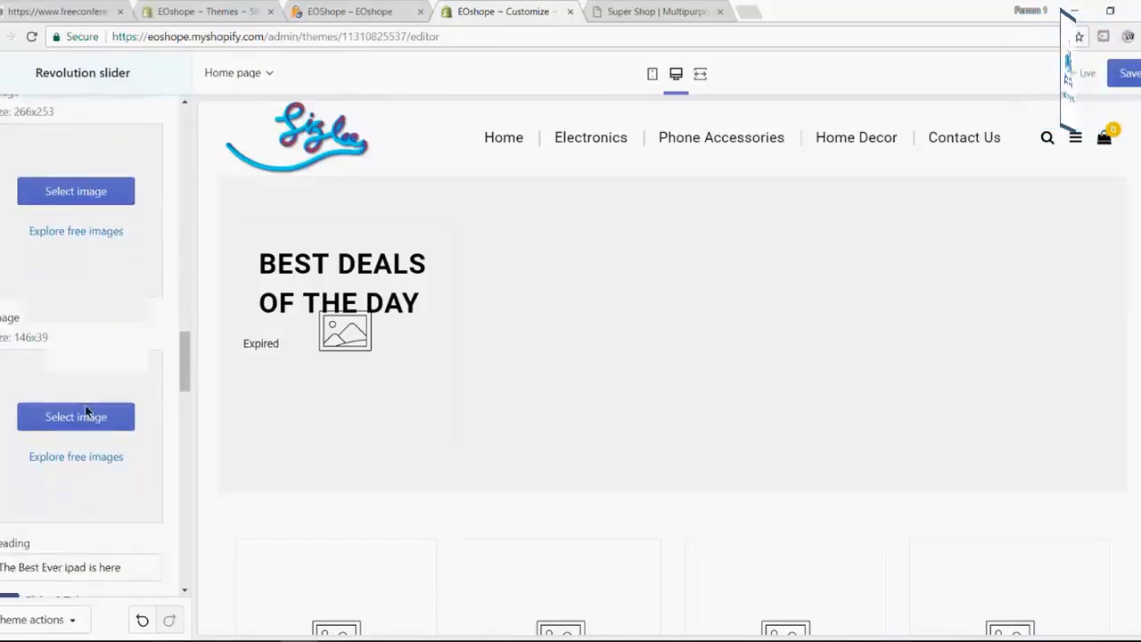
scroll(85, 405, "down", 3)
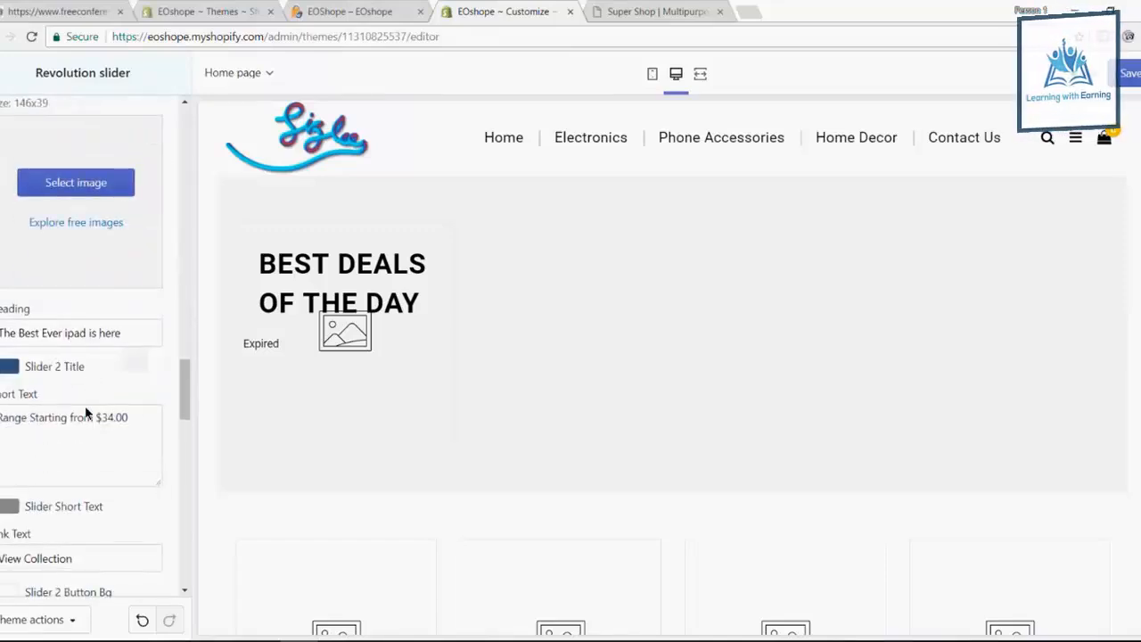
scroll(88, 395, "up", 3)
scroll(89, 401, "down", 3)
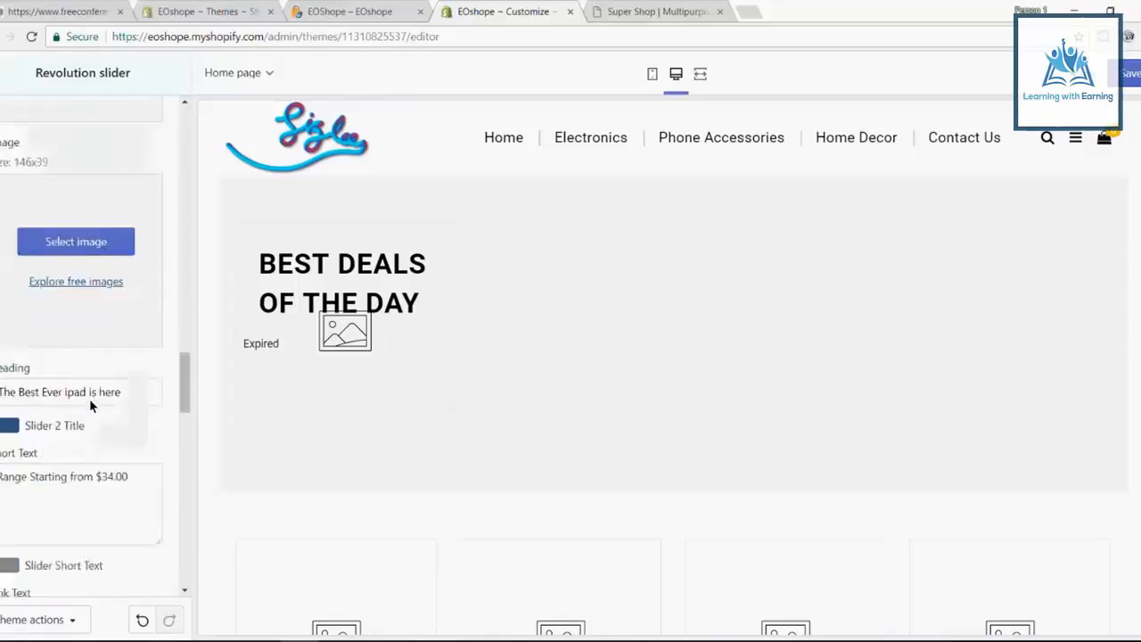
scroll(89, 399, "down", 3)
scroll(89, 397, "up", 7)
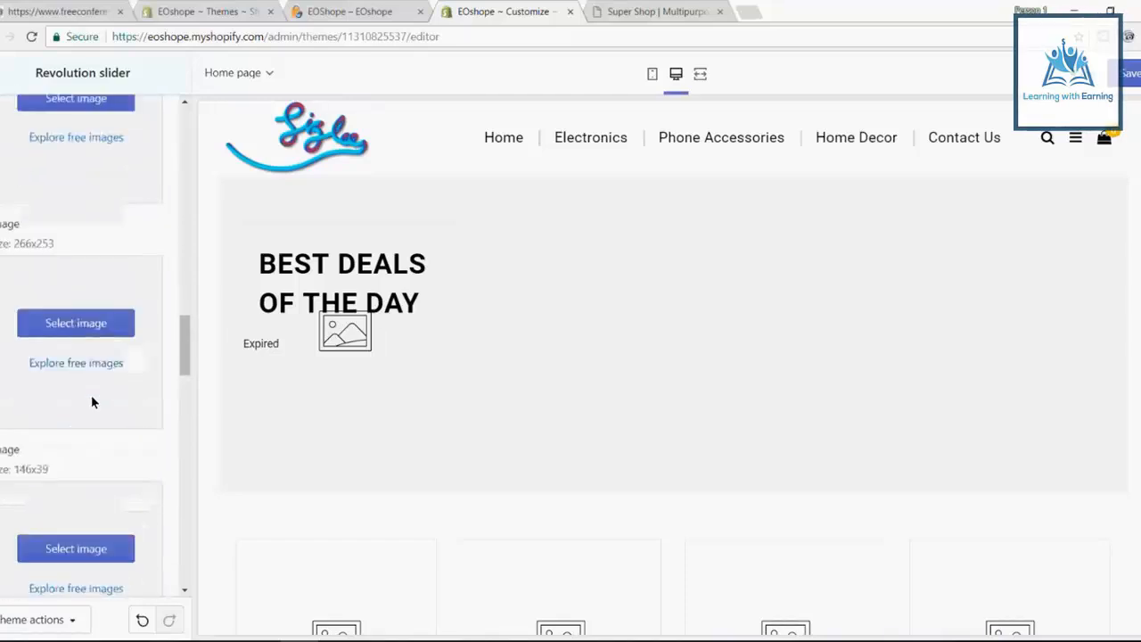
scroll(93, 395, "down", 8)
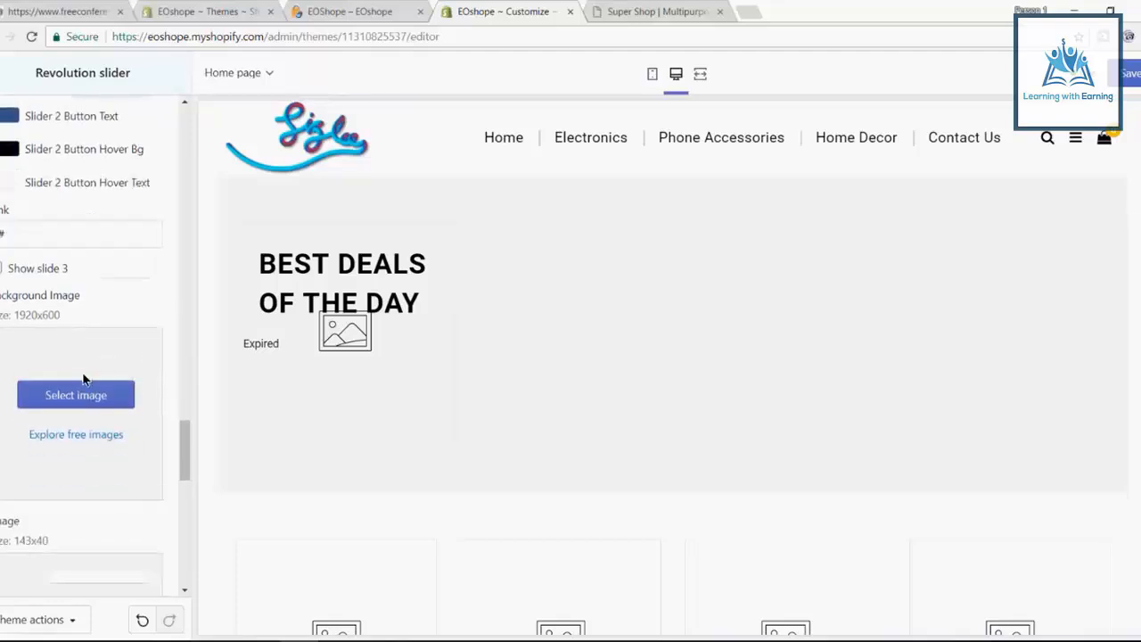
Upload the banner-2 file to the image library and select it as slide 3's background image.
scroll(87, 382, "down", 1)
left_click(99, 362)
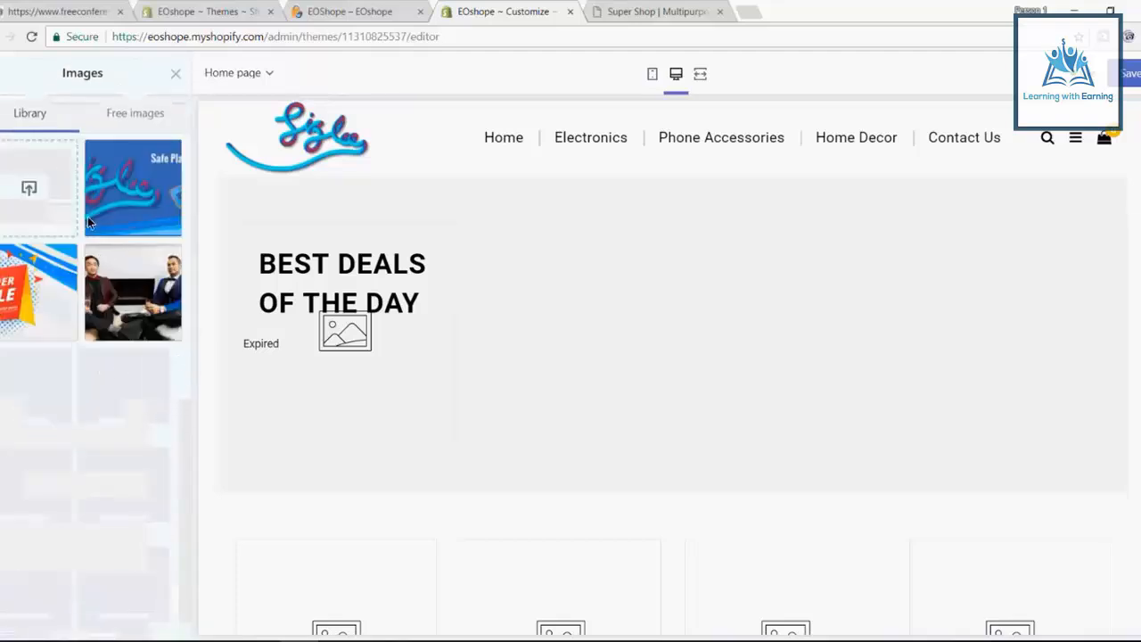
left_click(58, 188)
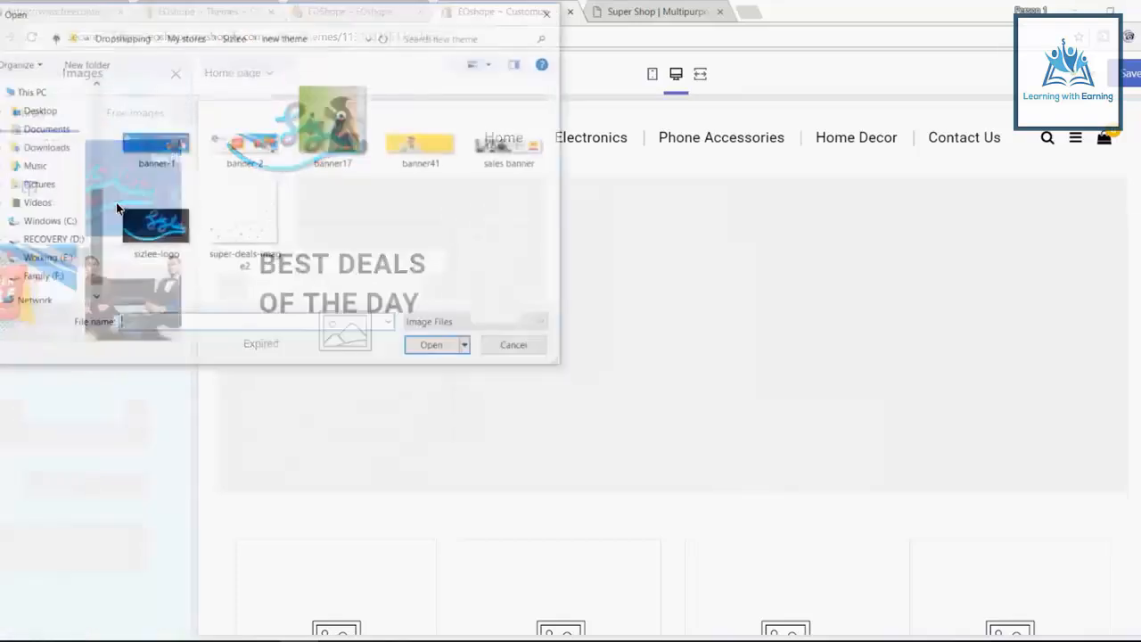
left_click(238, 149)
left_click(676, 301)
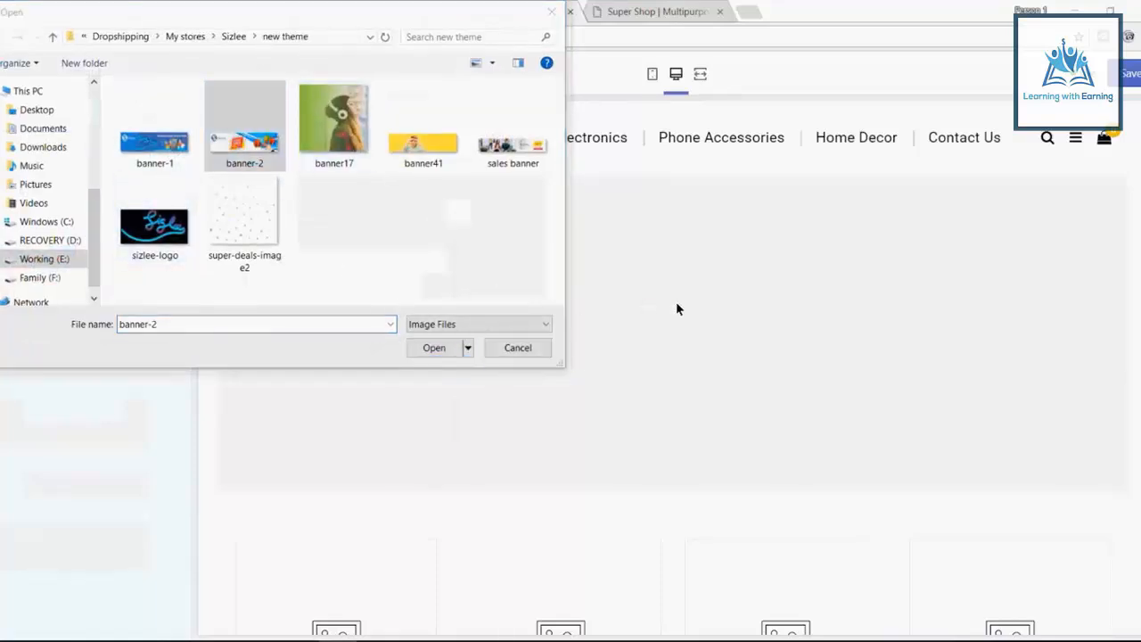
left_click(443, 350)
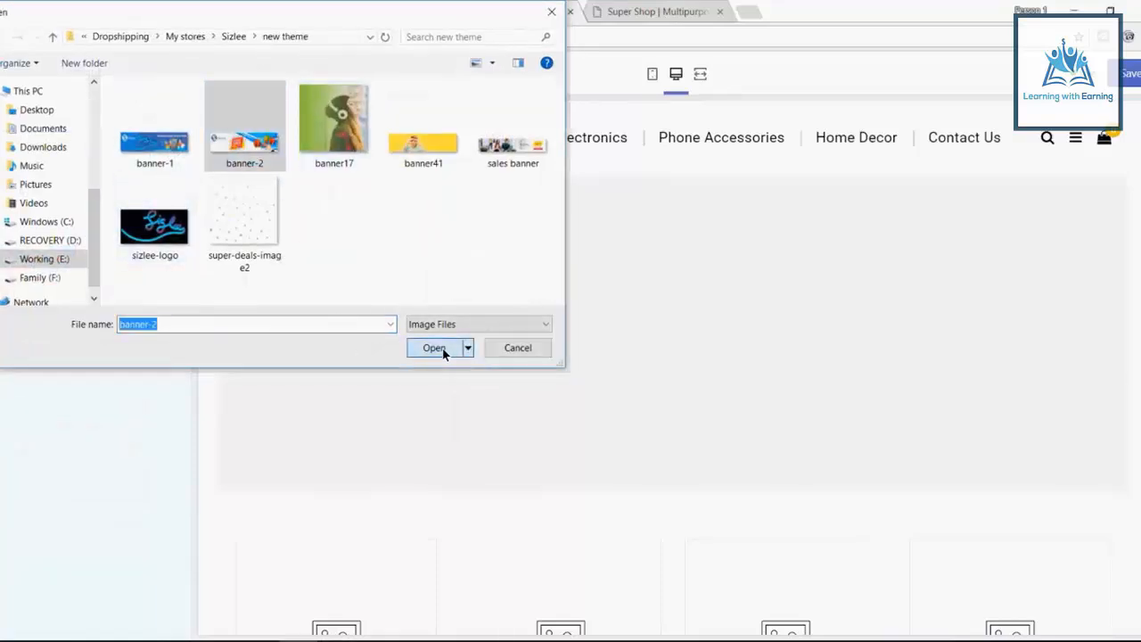
left_click(437, 348)
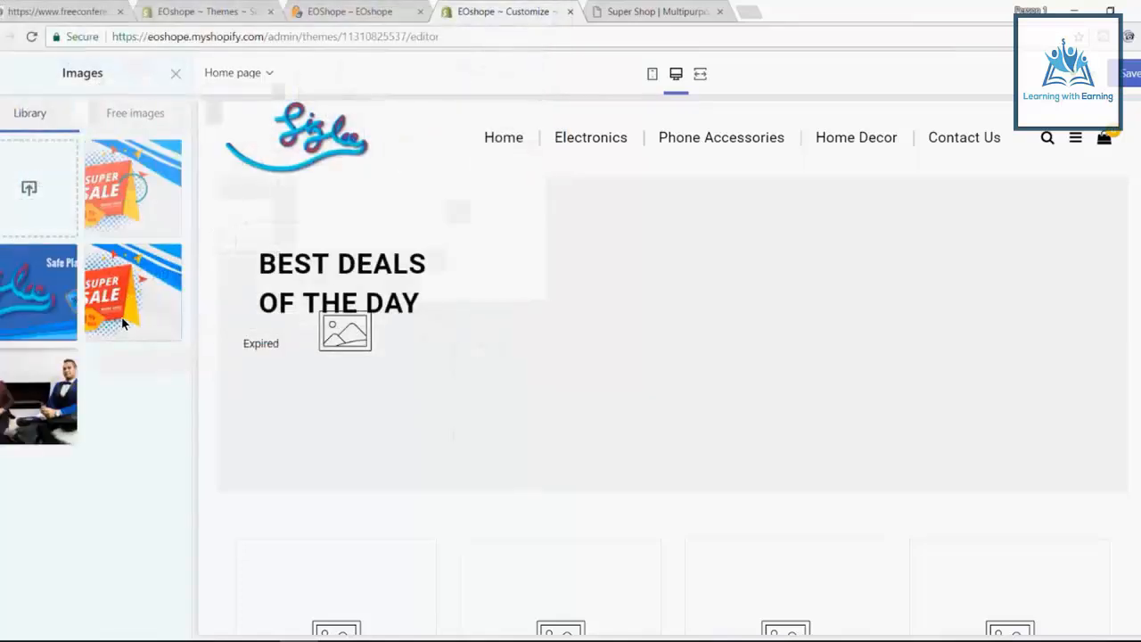
left_click(163, 613)
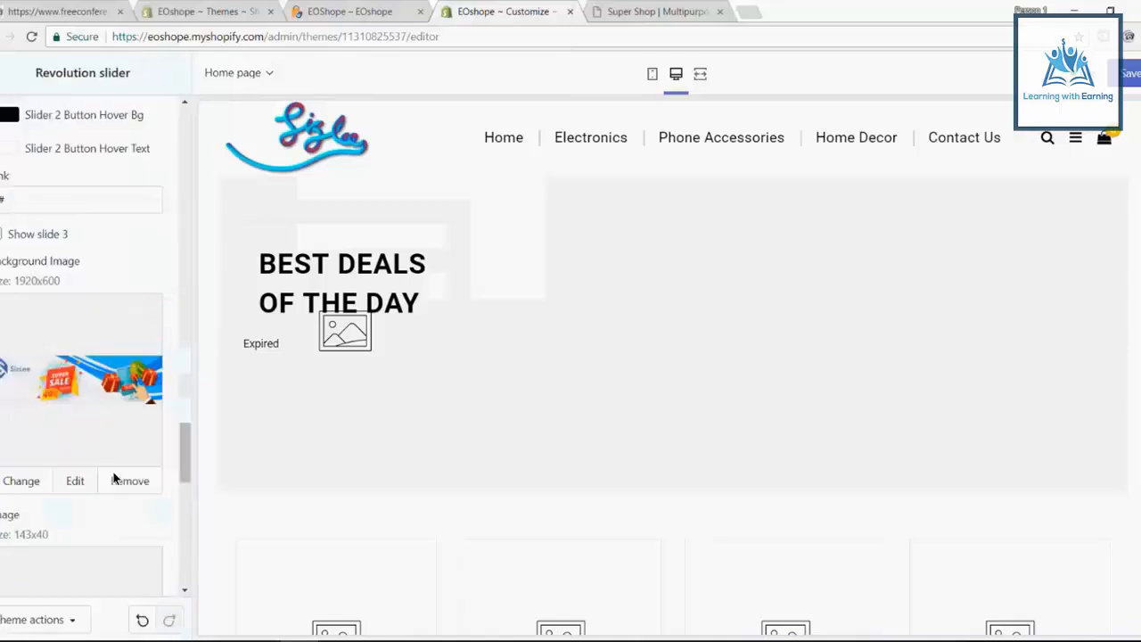
Clear slide 3's heading and its "Range Starting from $34.00" description.
scroll(114, 480, "down", 3)
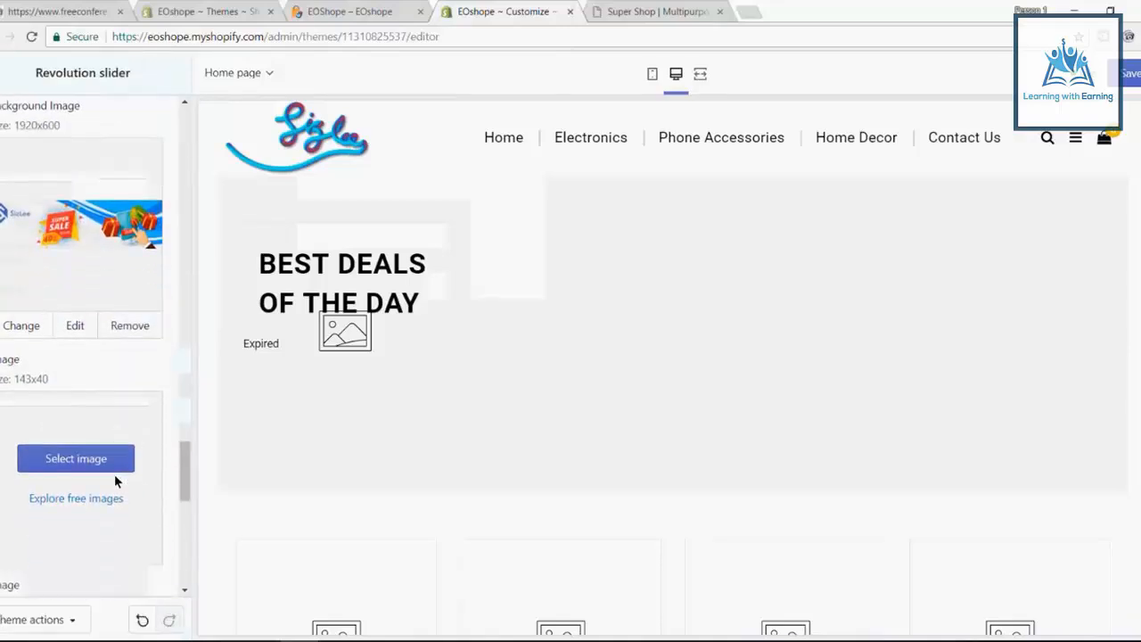
scroll(114, 474, "down", 5)
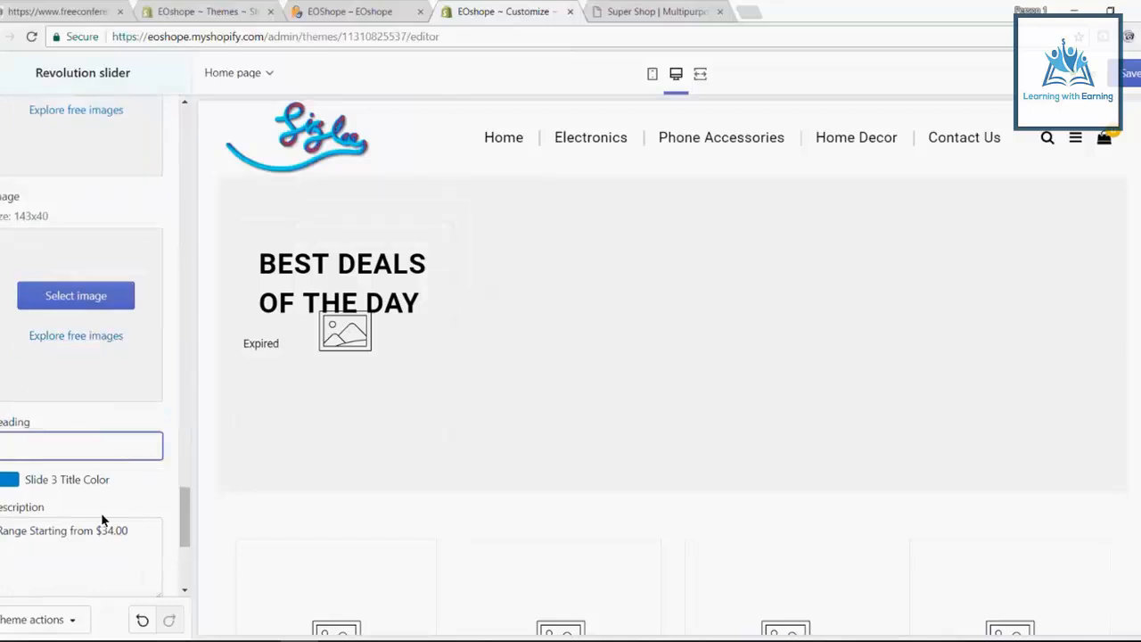
scroll(101, 510, "down", 2)
left_click(97, 428)
key("ctrl+a")
key("BackSpace")
scroll(113, 471, "down", 2)
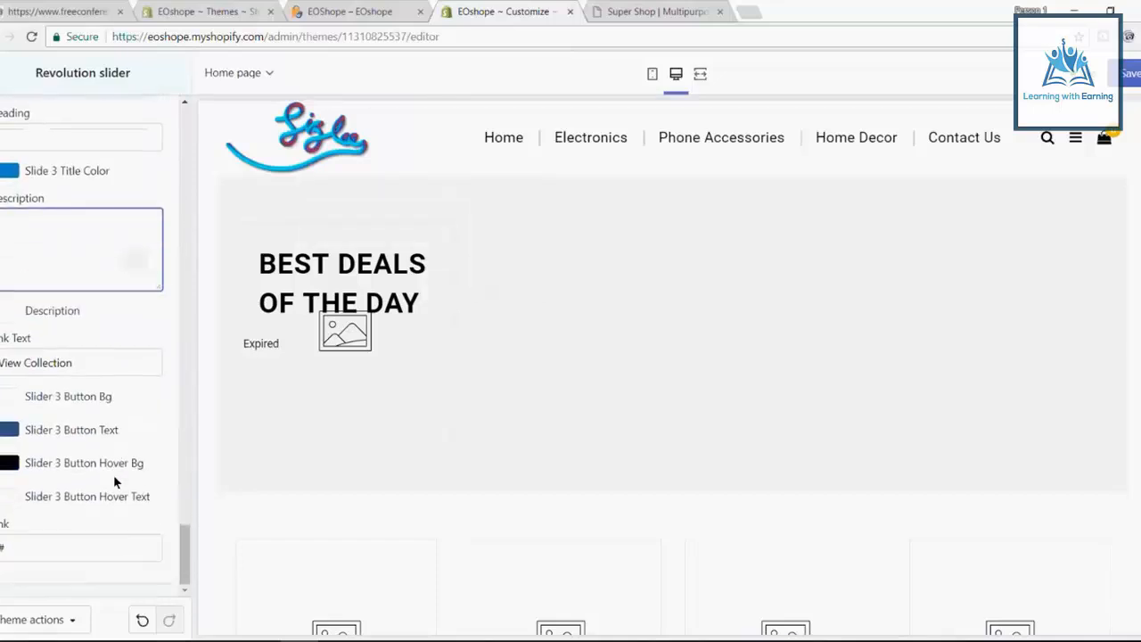
Clear slide 3's "View Collection" link text and its placeholder link.
left_click(86, 363)
key("ctrl+a")
key("BackSpace")
left_click(53, 536)
key("ctrl+a")
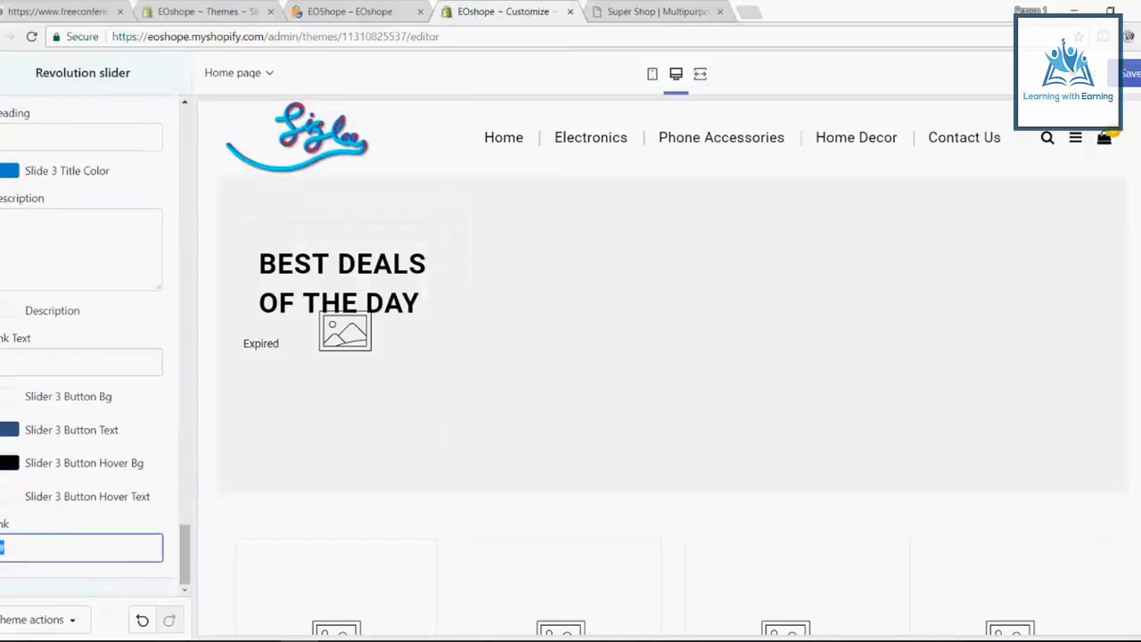
Save the Revolution slider changes, return to the section list and reload the live EOshope storefront.
scroll(114, 471, "up", 6)
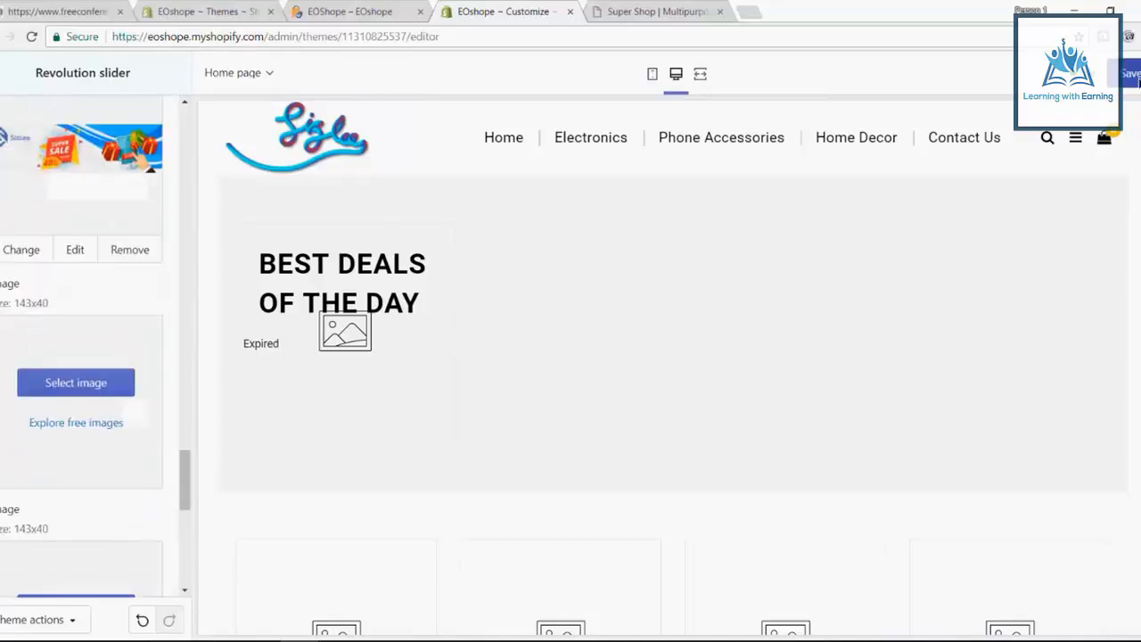
left_click(1133, 75)
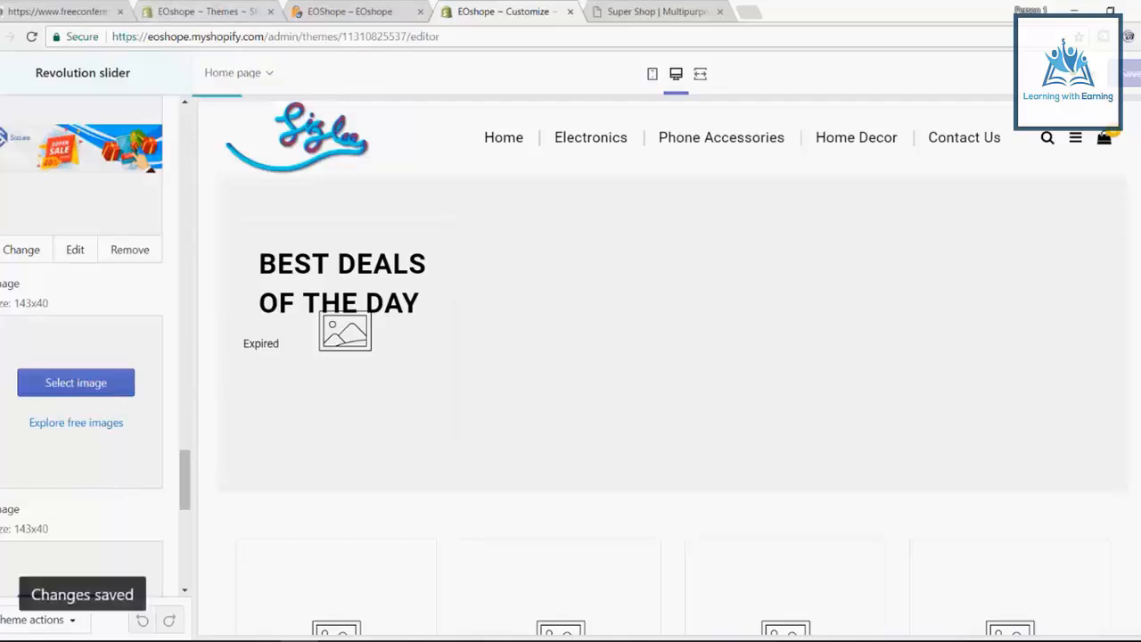
left_click(3, 73)
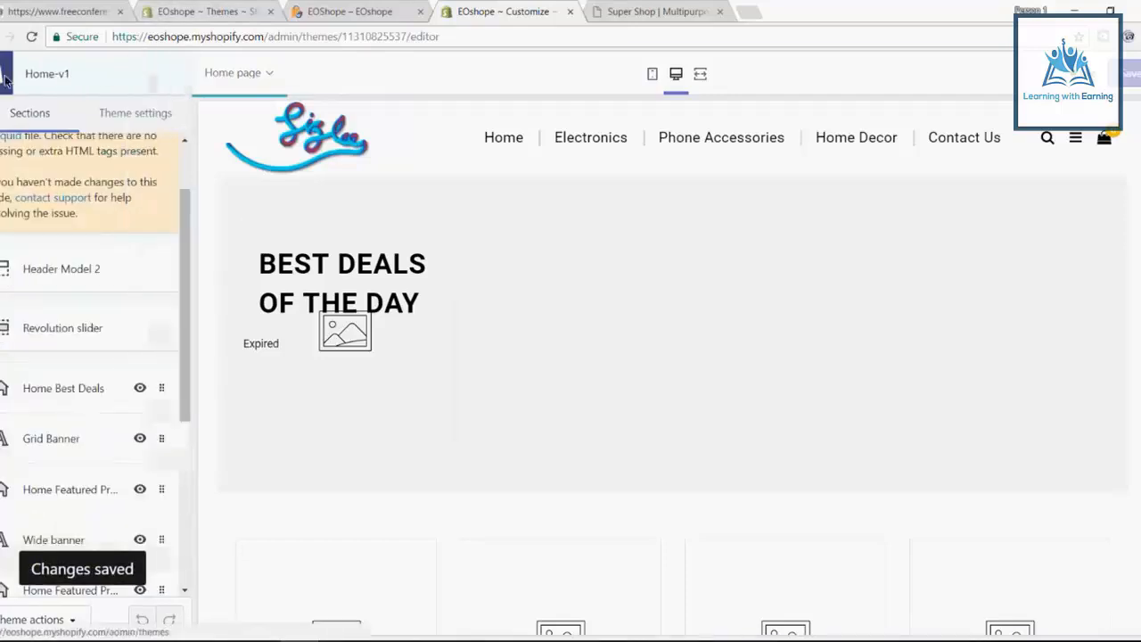
left_click(325, 20)
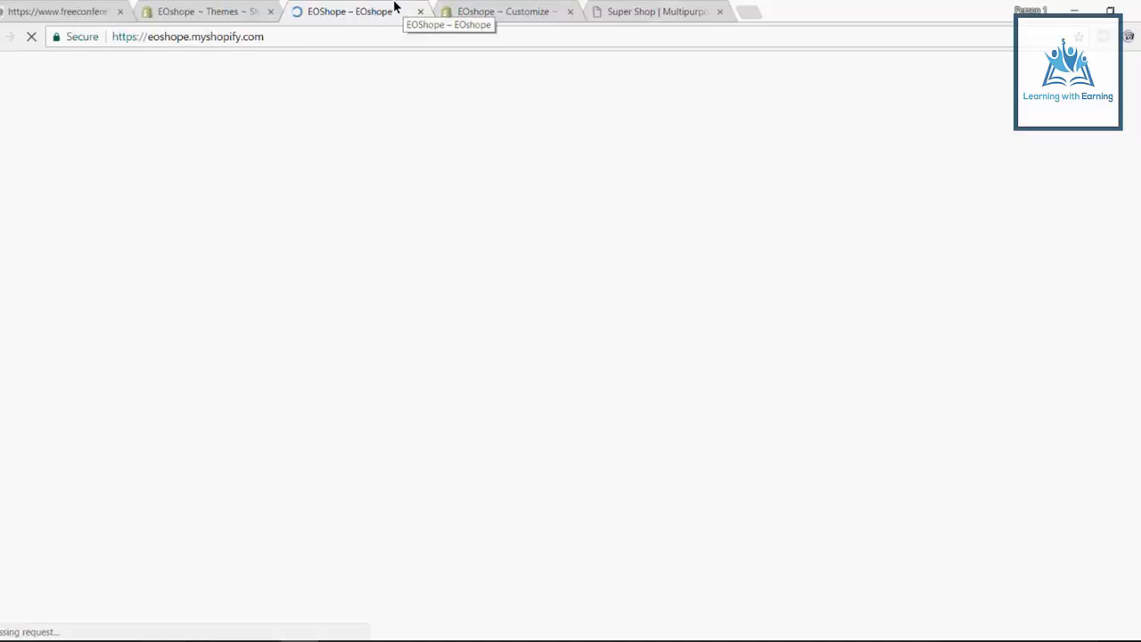
Return to the theme editor and open the Home Best Deals section's settings.
left_click(471, 11)
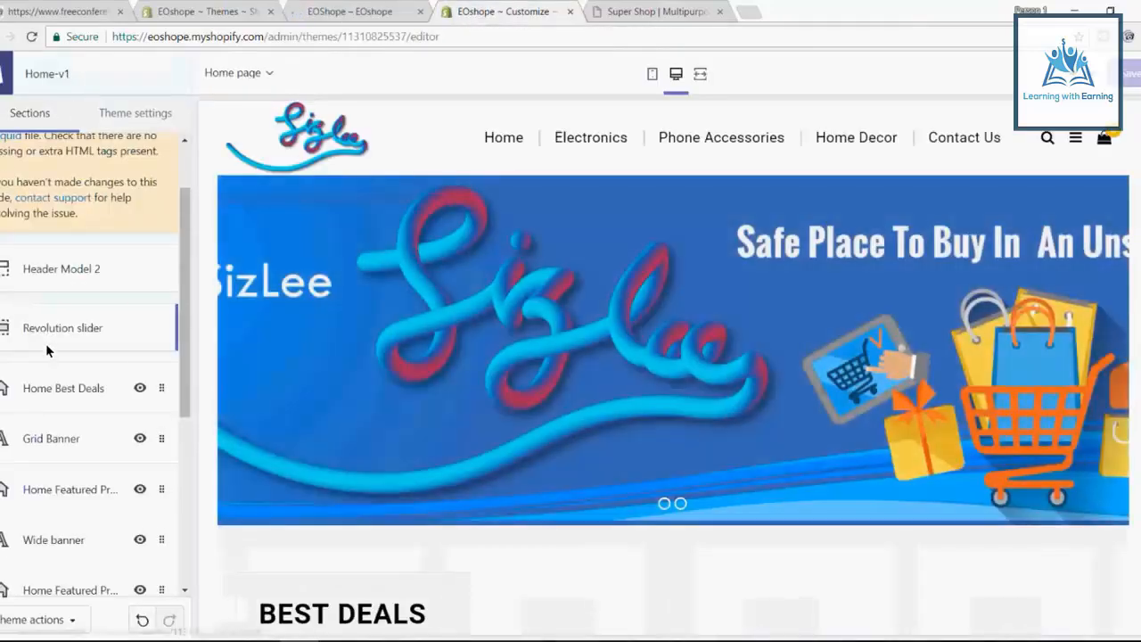
left_click(46, 348)
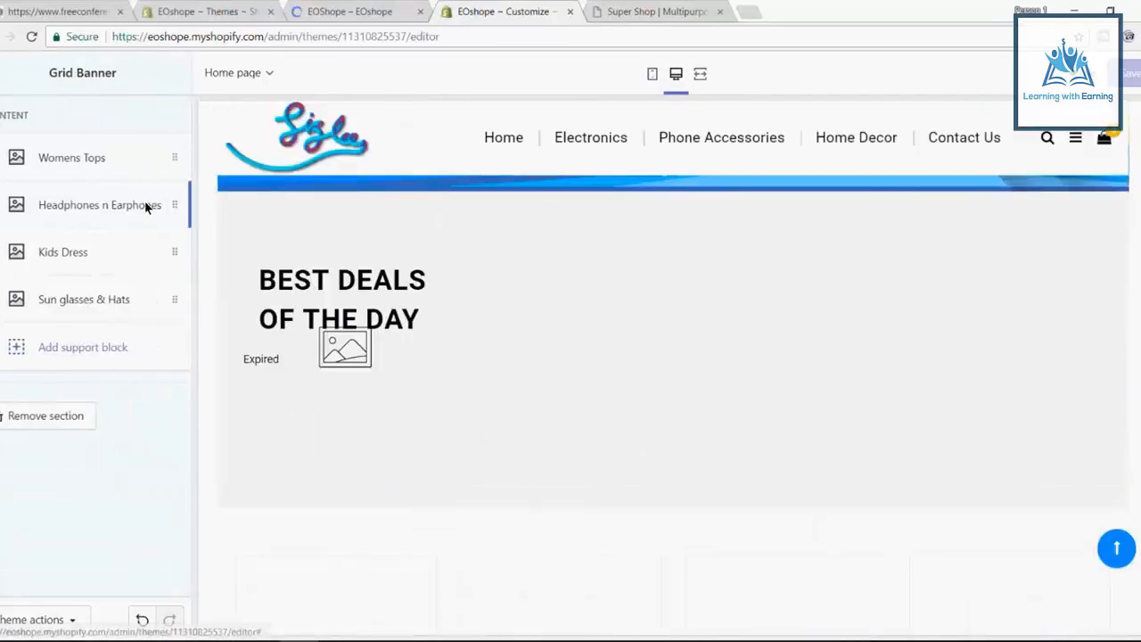
left_click(1, 73)
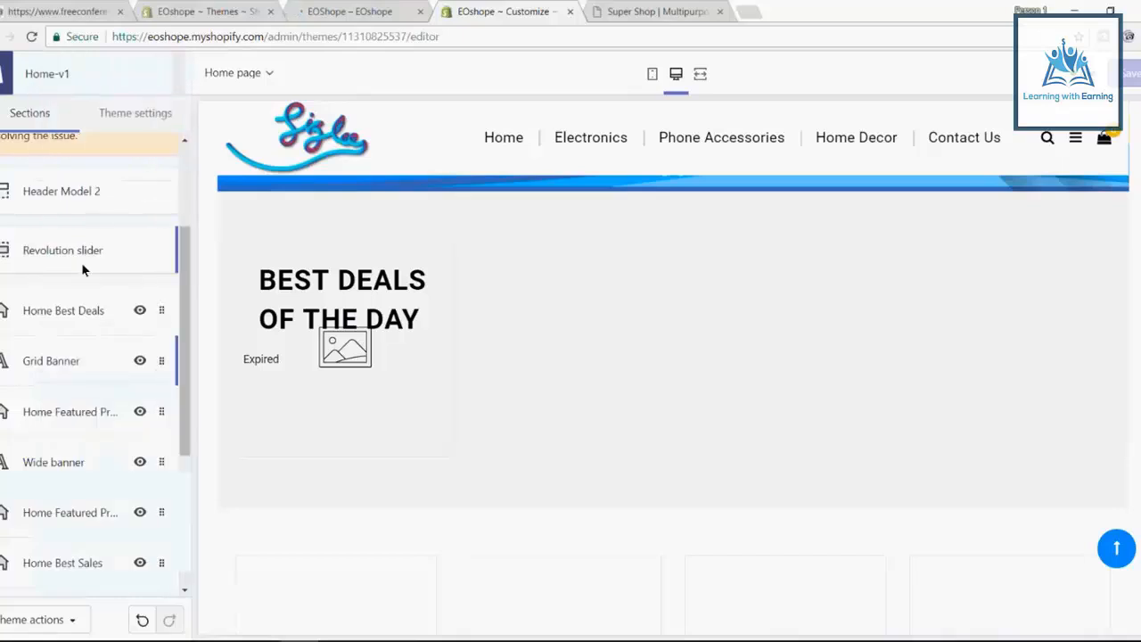
left_click(72, 314)
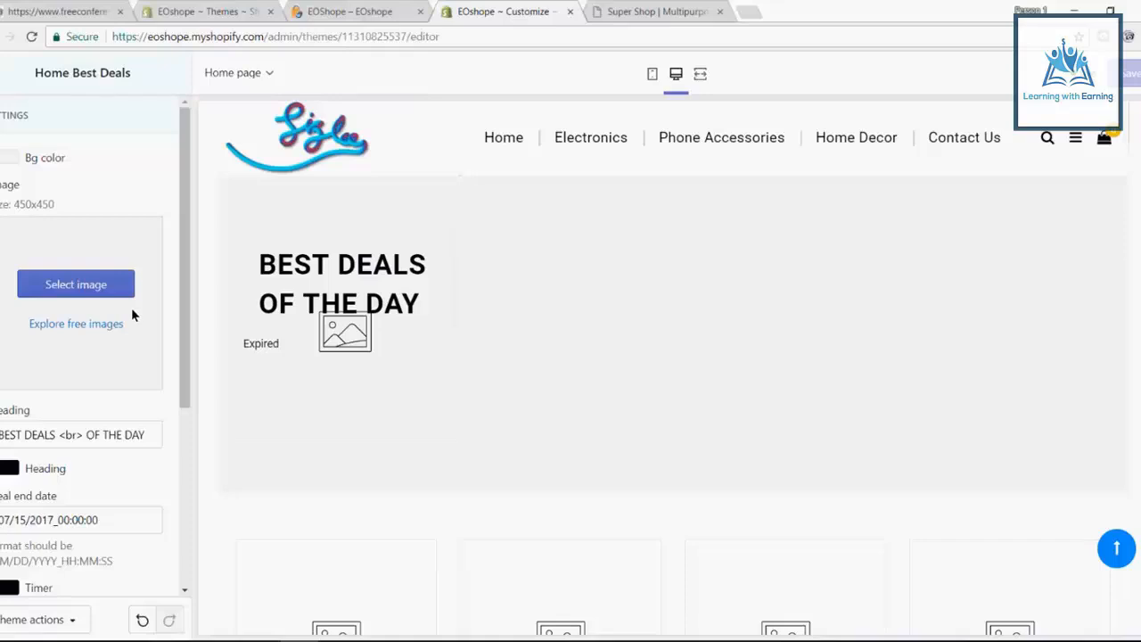
Review the Home Best Deals settings and examine the Best Deals of the Day block in the Super Shop theme demo.
scroll(126, 442, "down", 2)
scroll(123, 457, "down", 2)
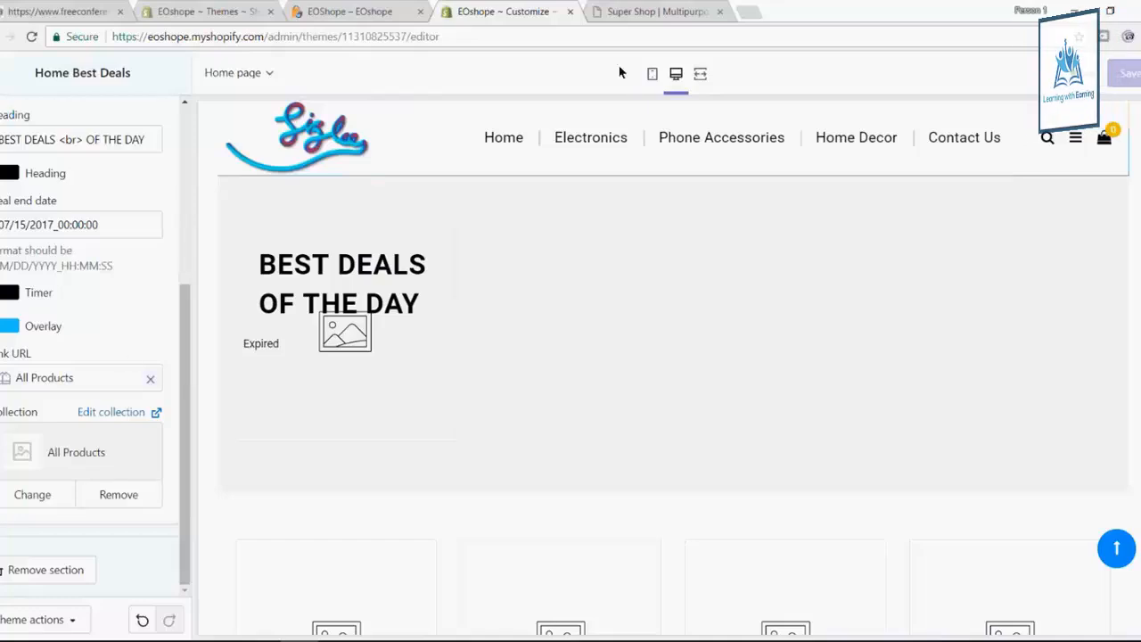
left_click(640, 9)
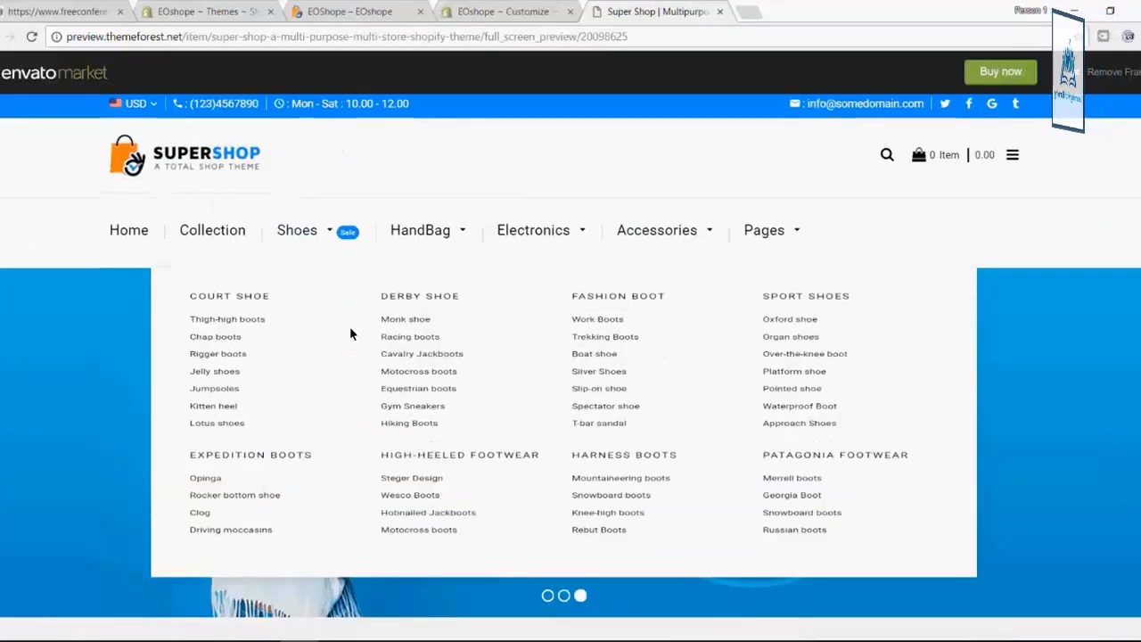
scroll(353, 312, "down", 5)
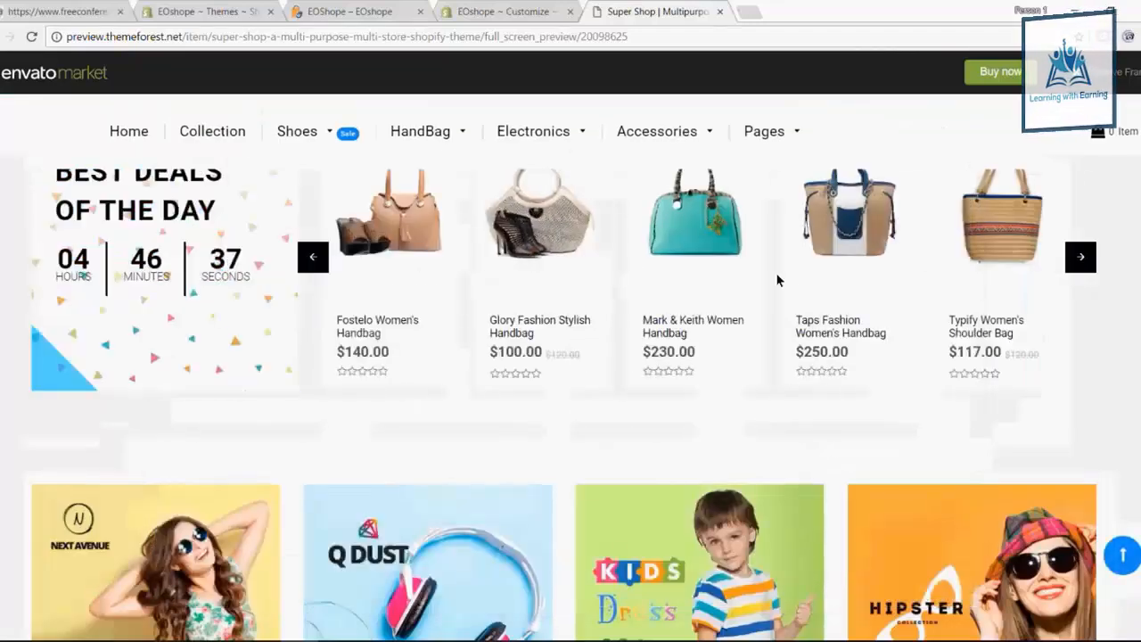
scroll(350, 312, "up", 1)
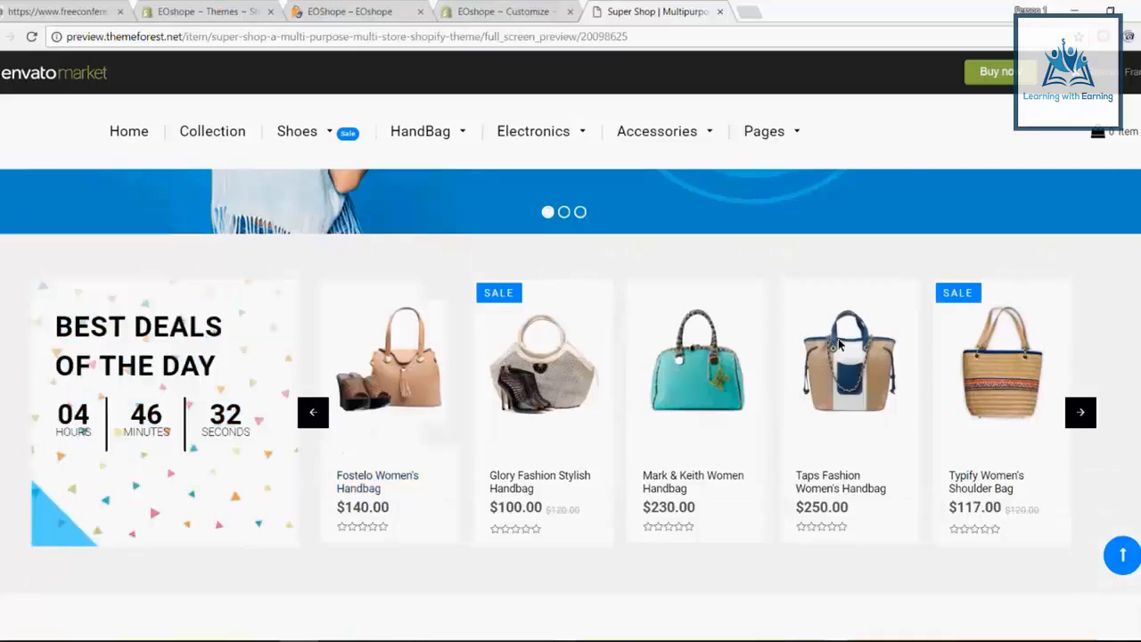
Check the EOshope storefront's home page against the theme demo and return to the Home Best Deals settings.
left_click(364, 12)
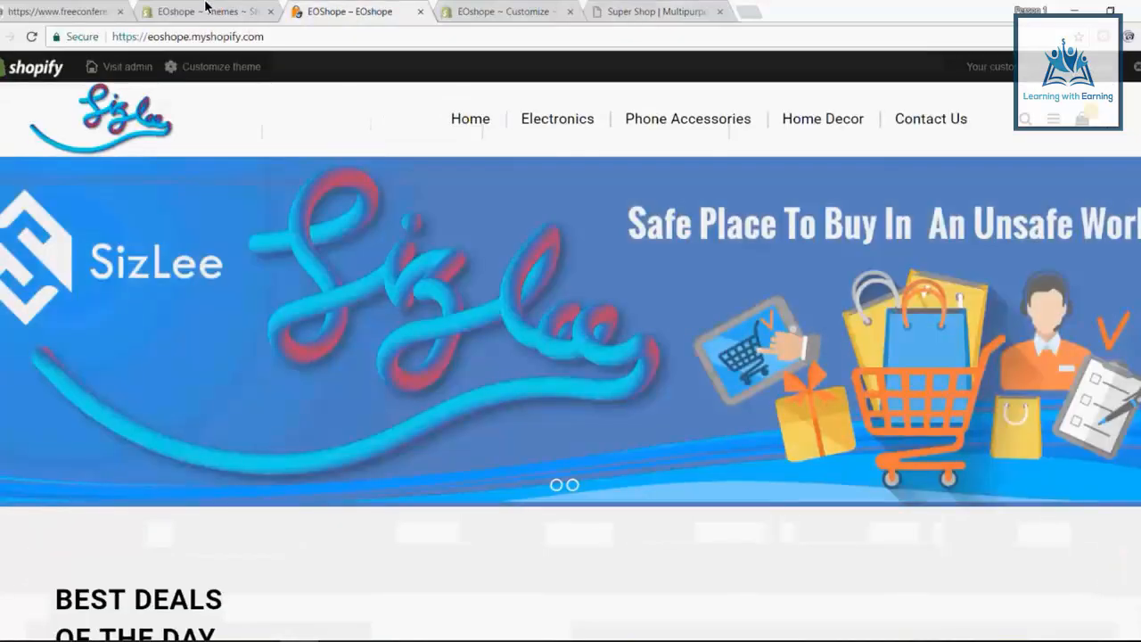
left_click(205, 9)
left_click(369, 9)
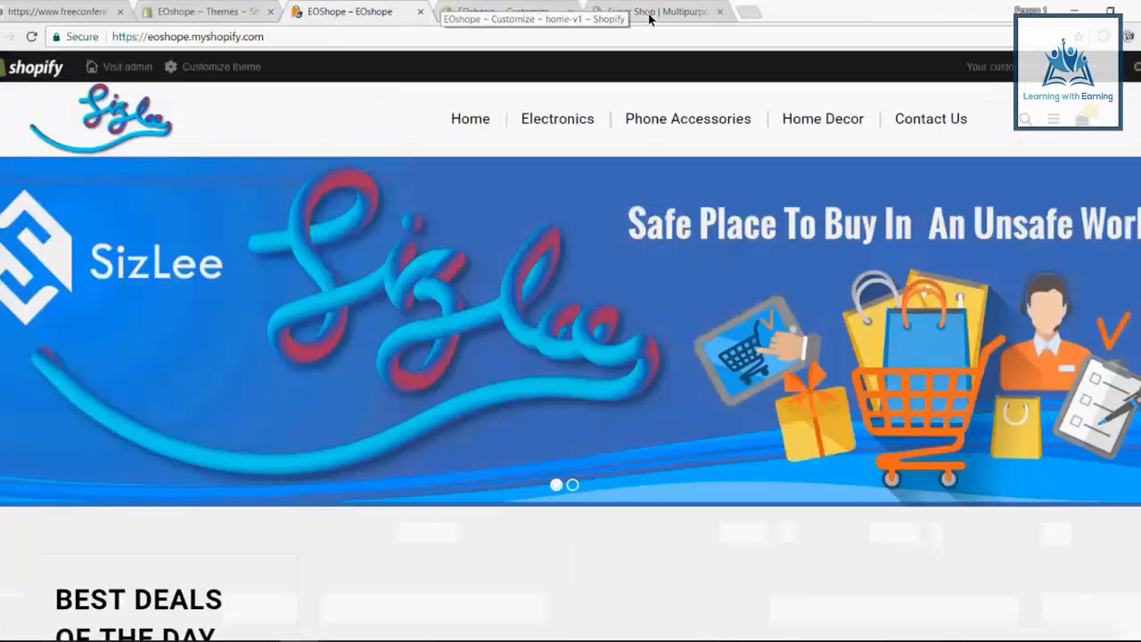
left_click(649, 14)
left_click(361, 11)
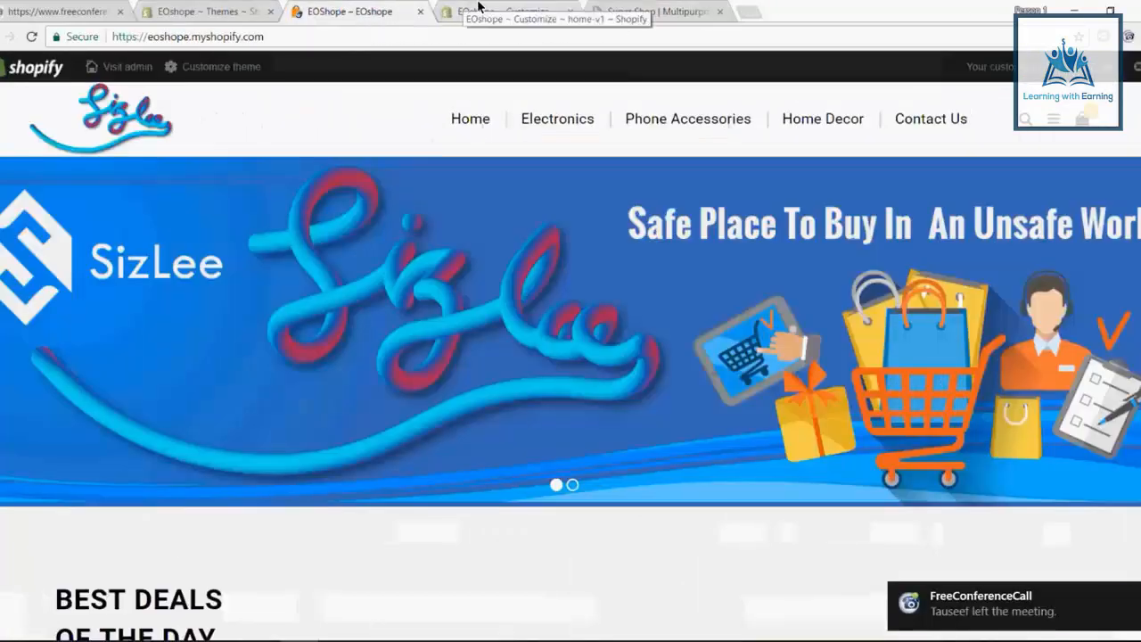
left_click(478, 6)
Upload super-deals-image2 from the new theme folder and use it as the Home Best Deals section's image.
scroll(106, 348, "up", 3)
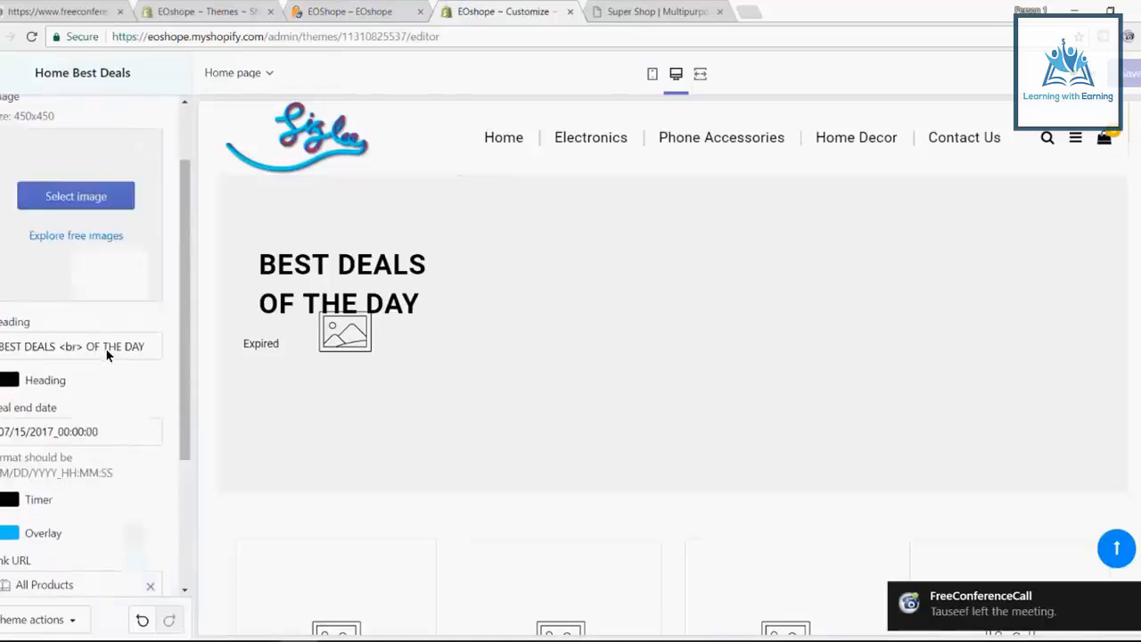
scroll(29, 216, "up", 1)
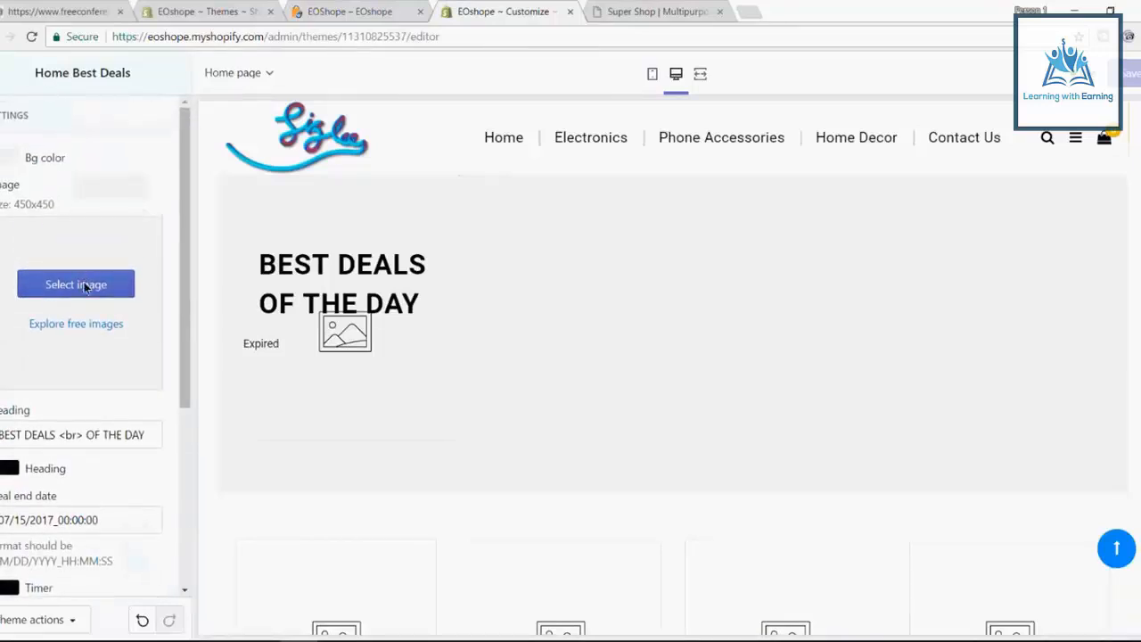
scroll(106, 410, "down", 3)
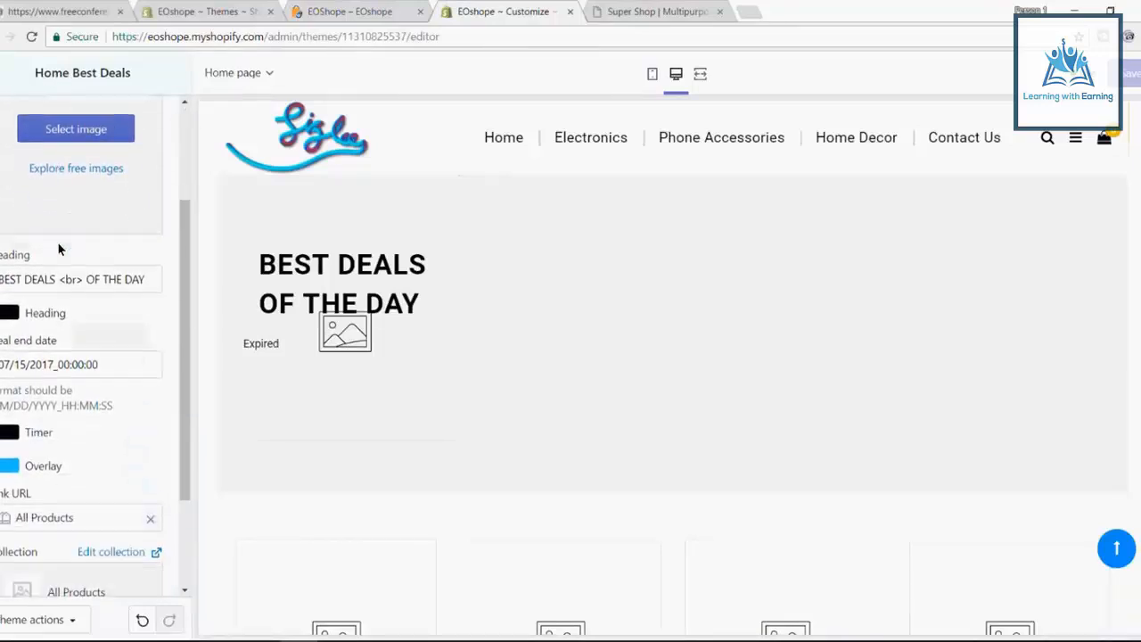
left_click(599, 9)
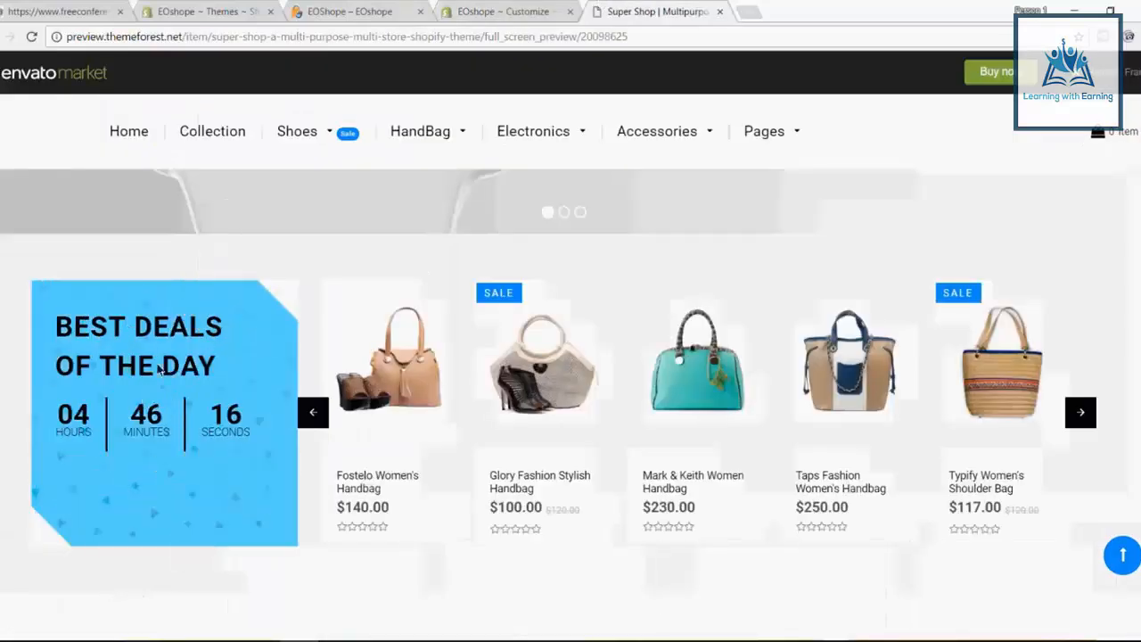
left_click(472, 13)
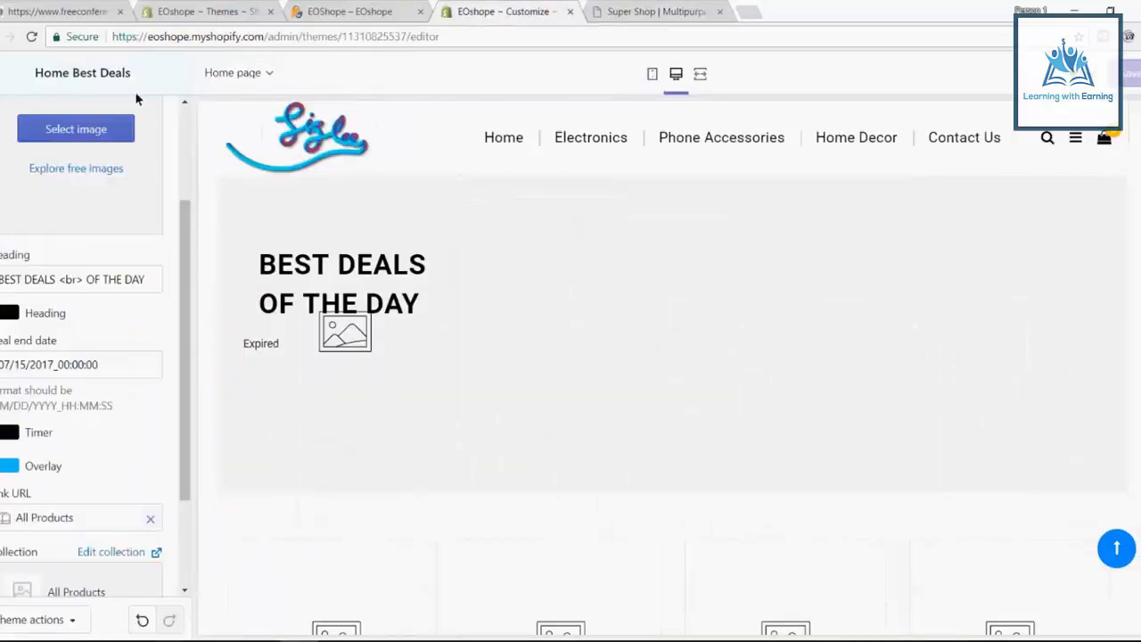
left_click(88, 132)
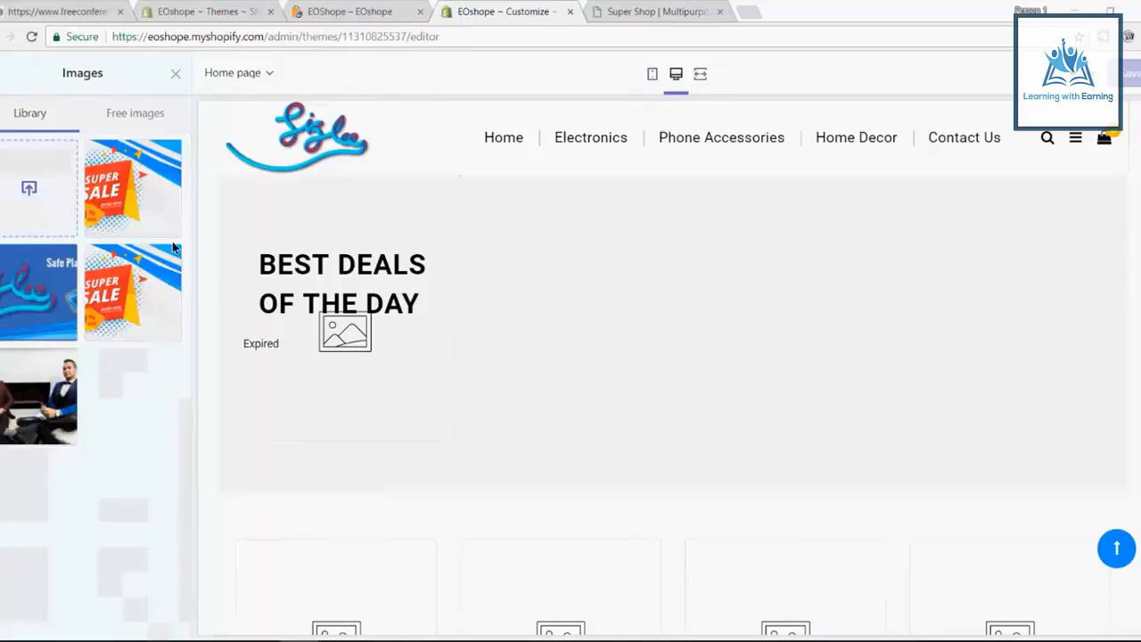
left_click(265, 224)
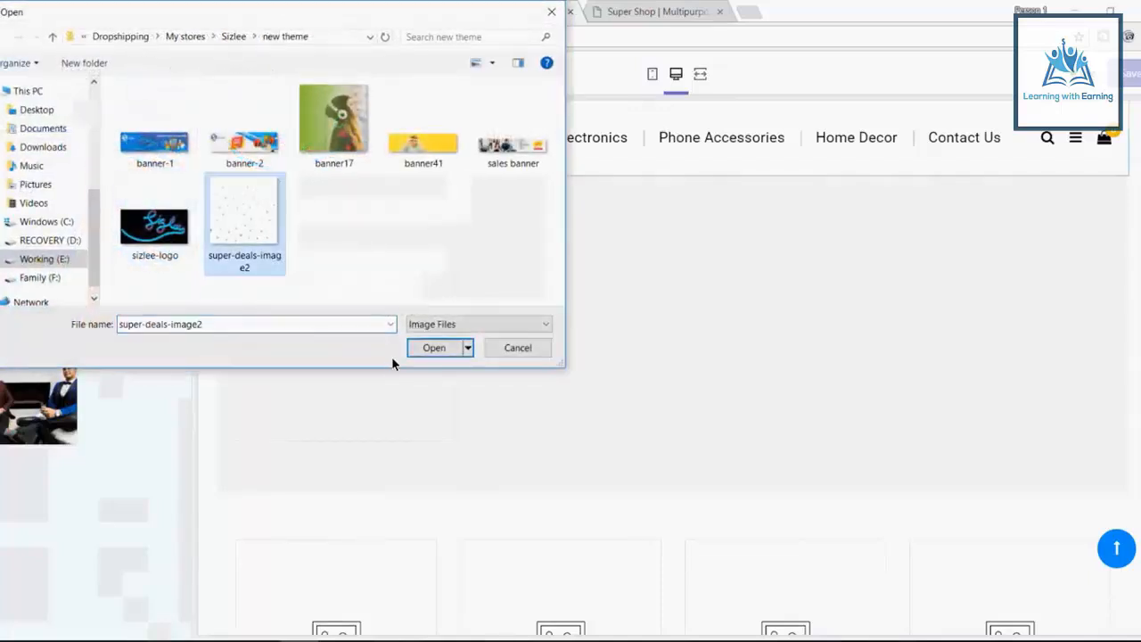
left_click(419, 347)
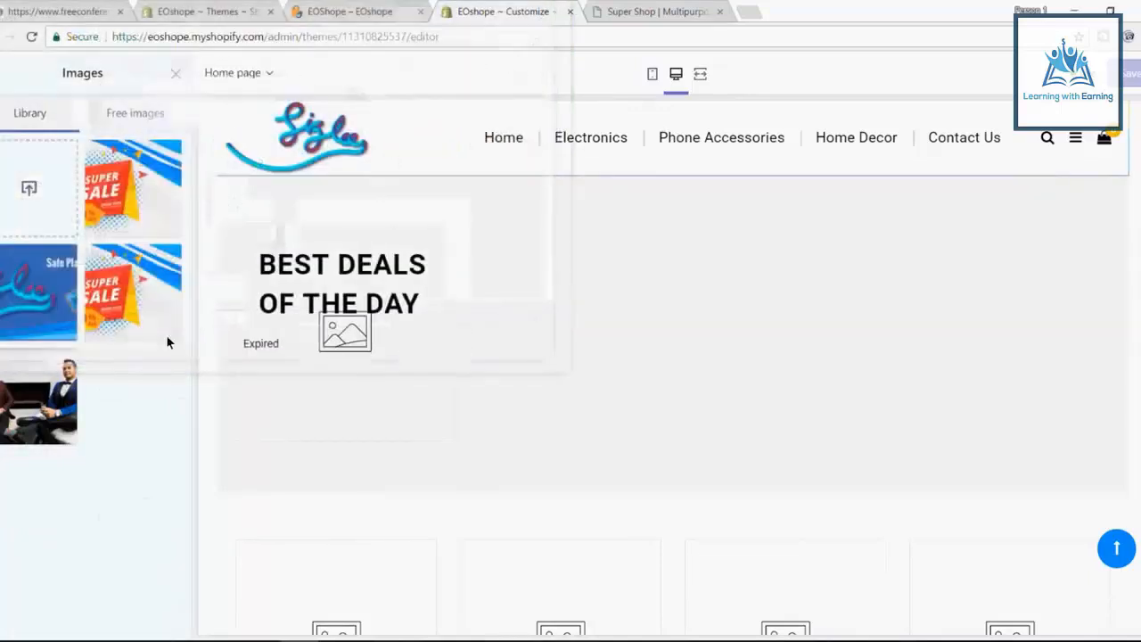
left_click(142, 209)
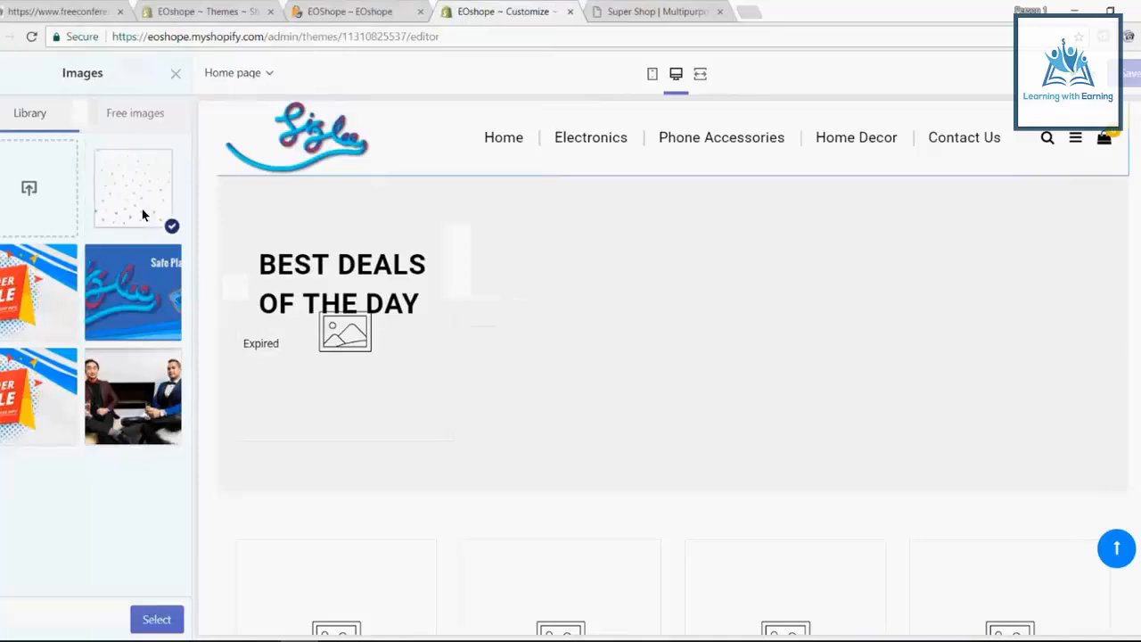
left_click(157, 619)
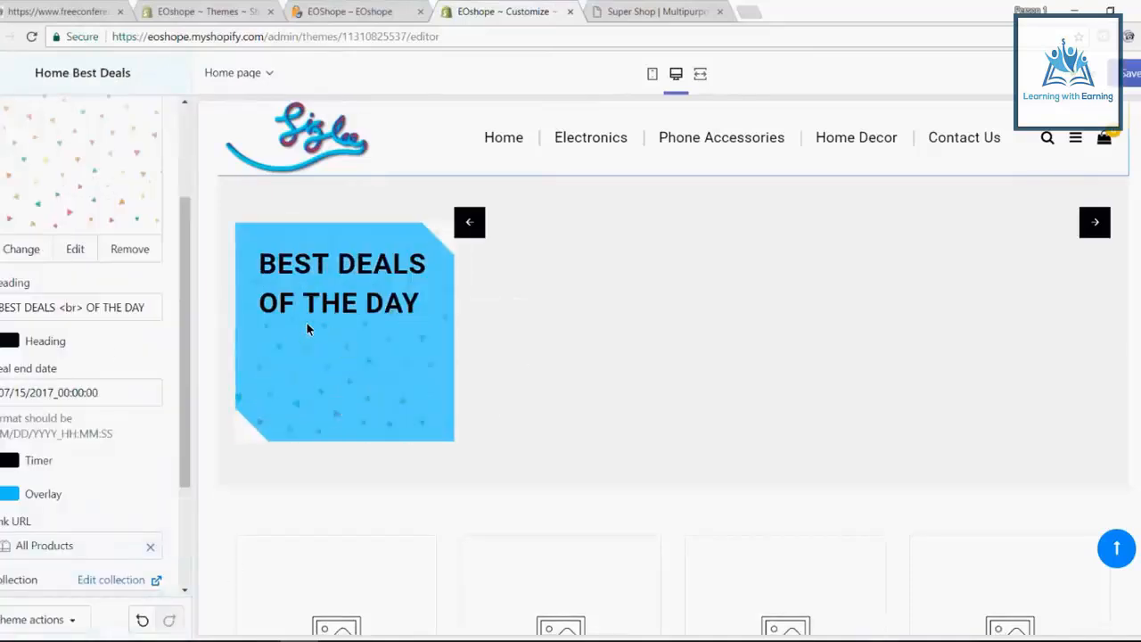
Compare the Home Best Deals link and collection settings with the handbag products in the demo's Best Deals block.
scroll(112, 356, "down", 3)
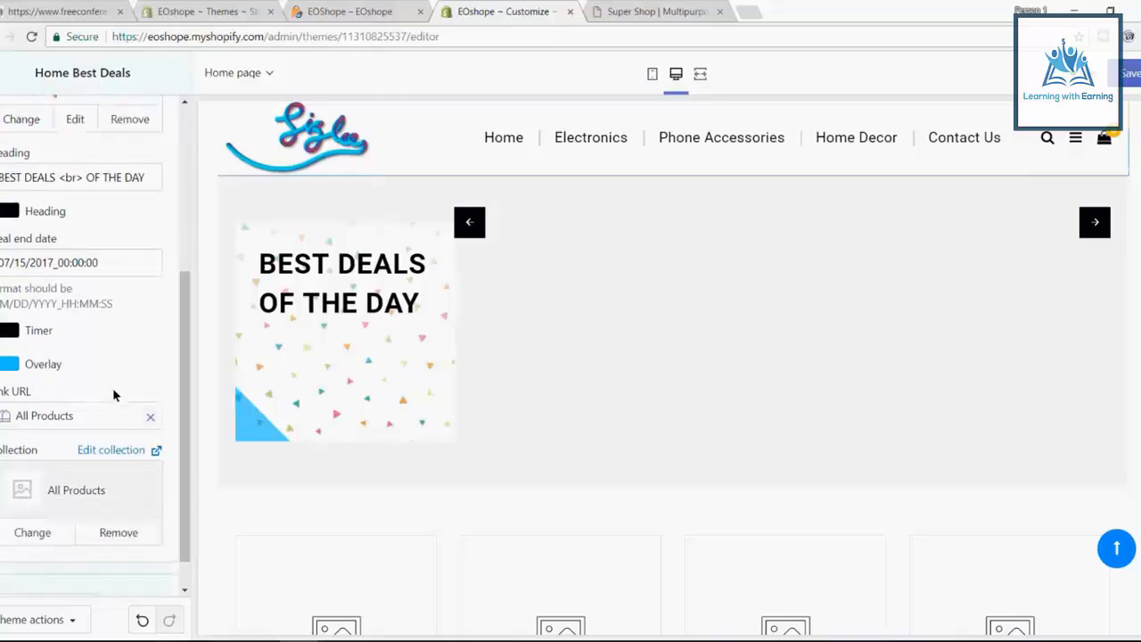
scroll(116, 392, "down", 1)
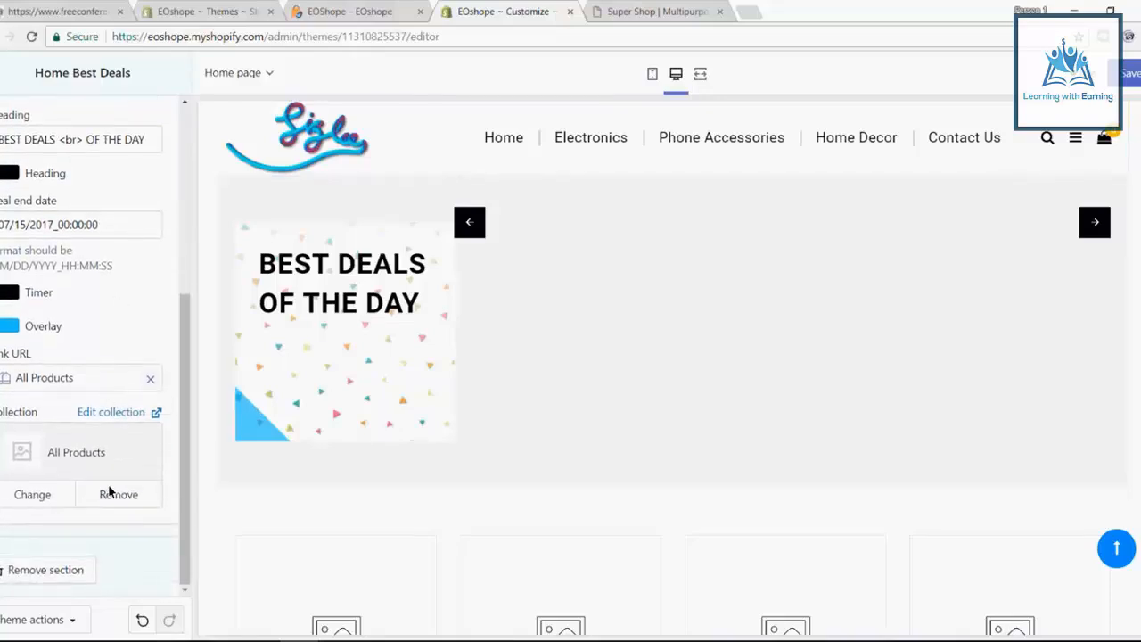
left_click(609, 9)
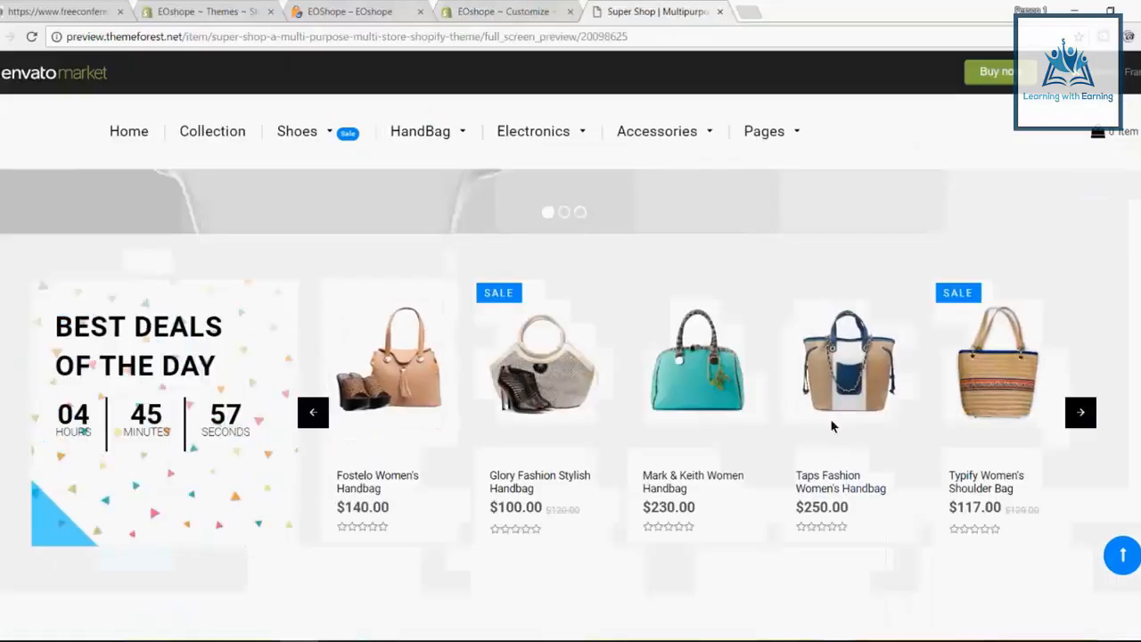
left_click(487, 9)
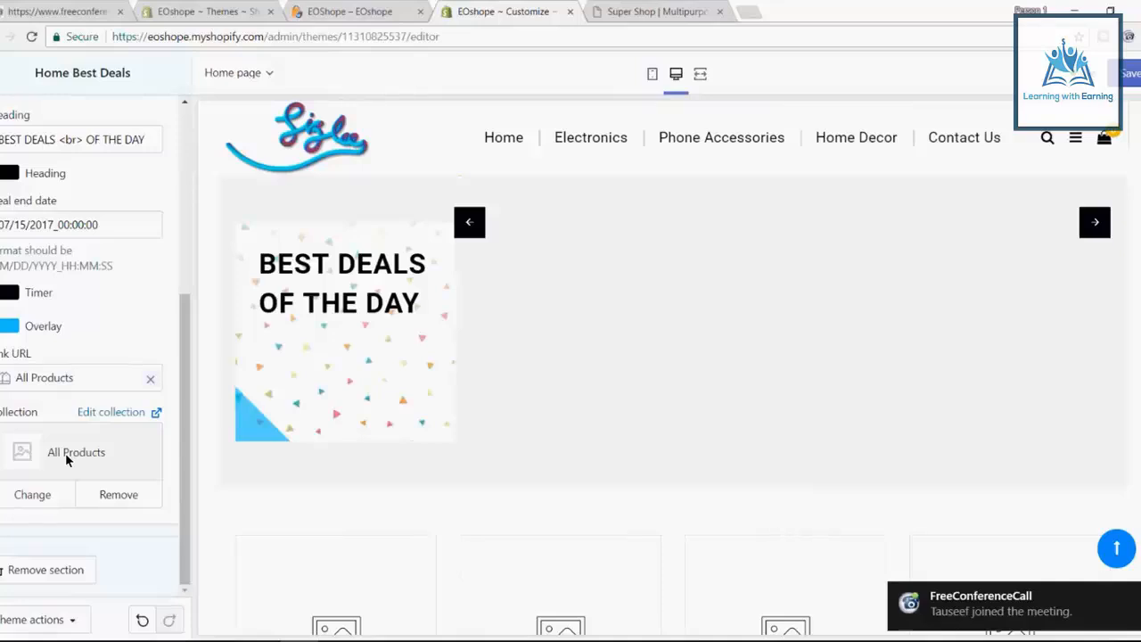
left_click(672, 9)
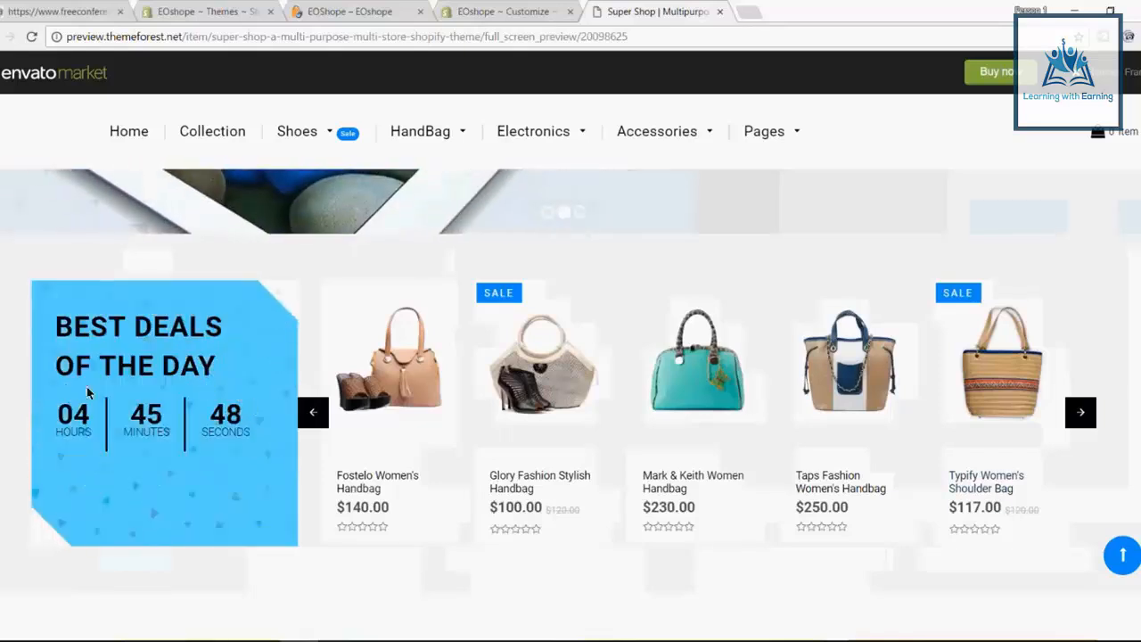
left_click(348, 11)
left_click(478, 13)
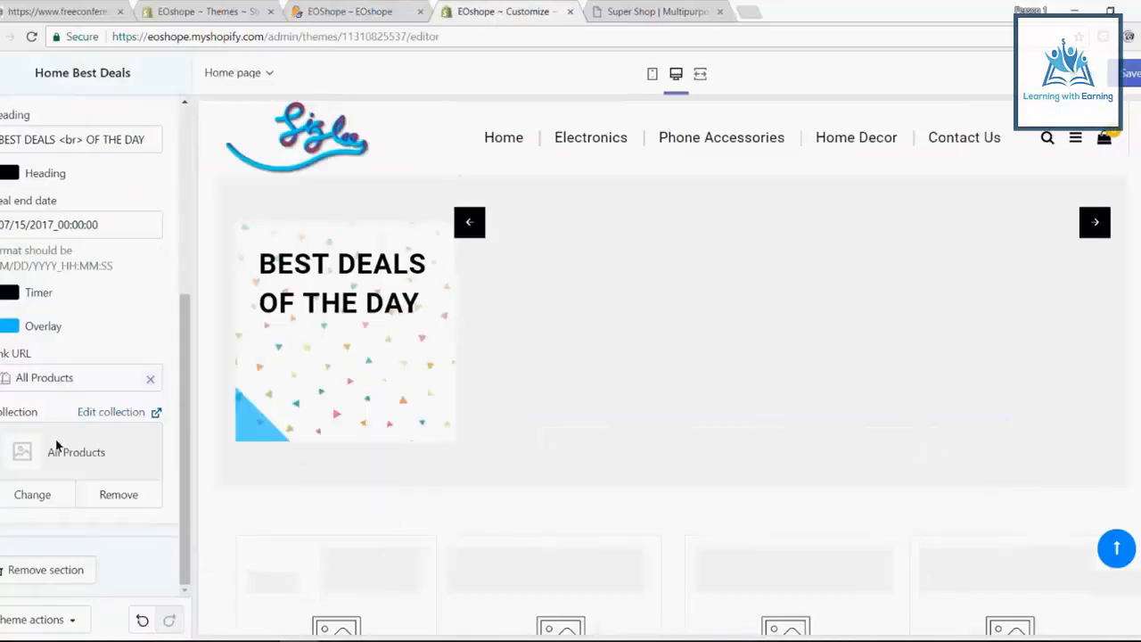
Change the Home Best Deals collection to lamps, go back to the section list and save the changes.
left_click(33, 495)
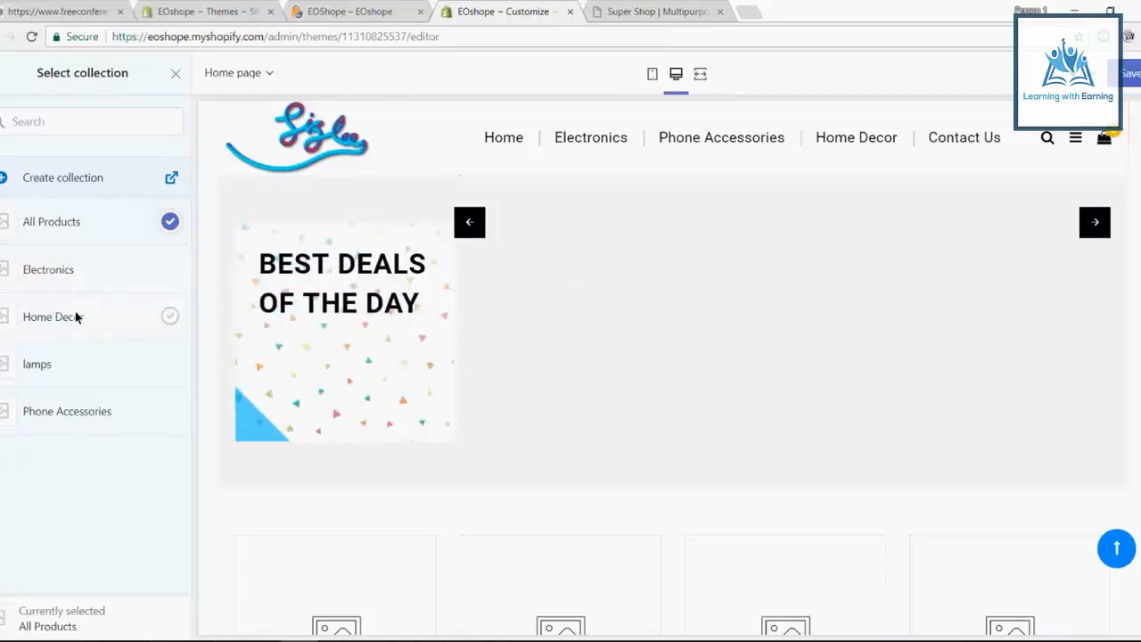
left_click(66, 366)
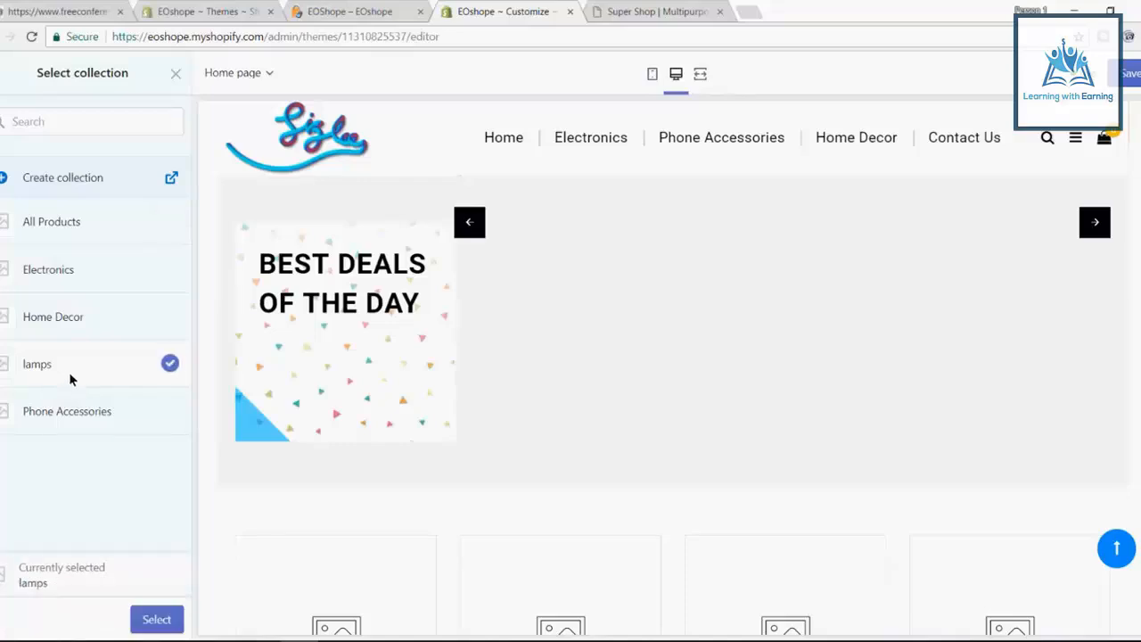
left_click(157, 624)
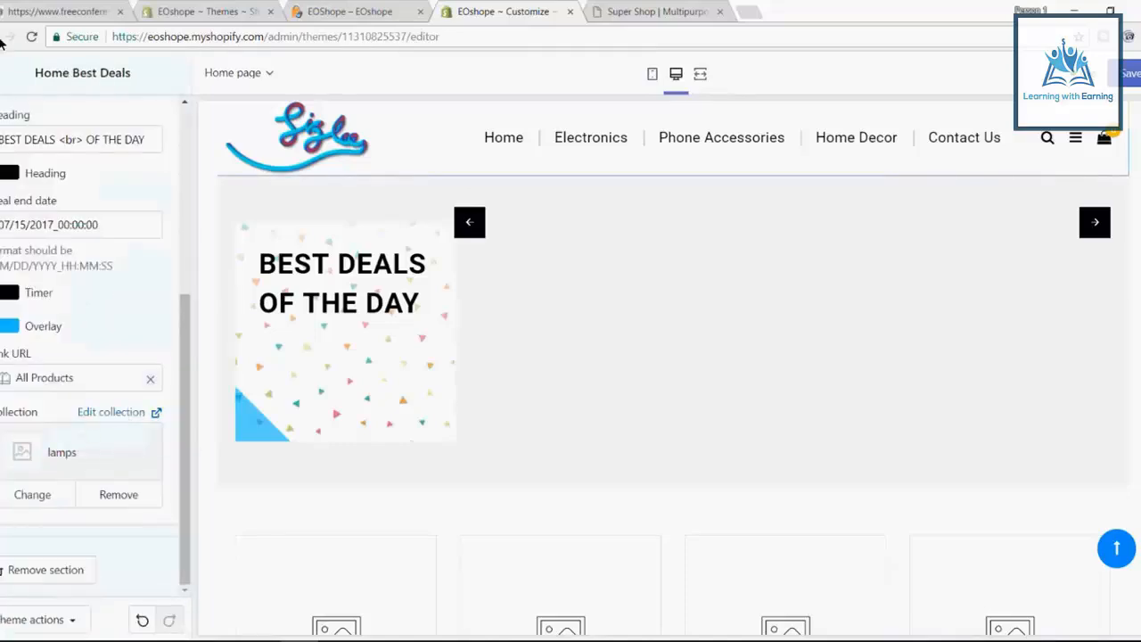
left_click(1, 73)
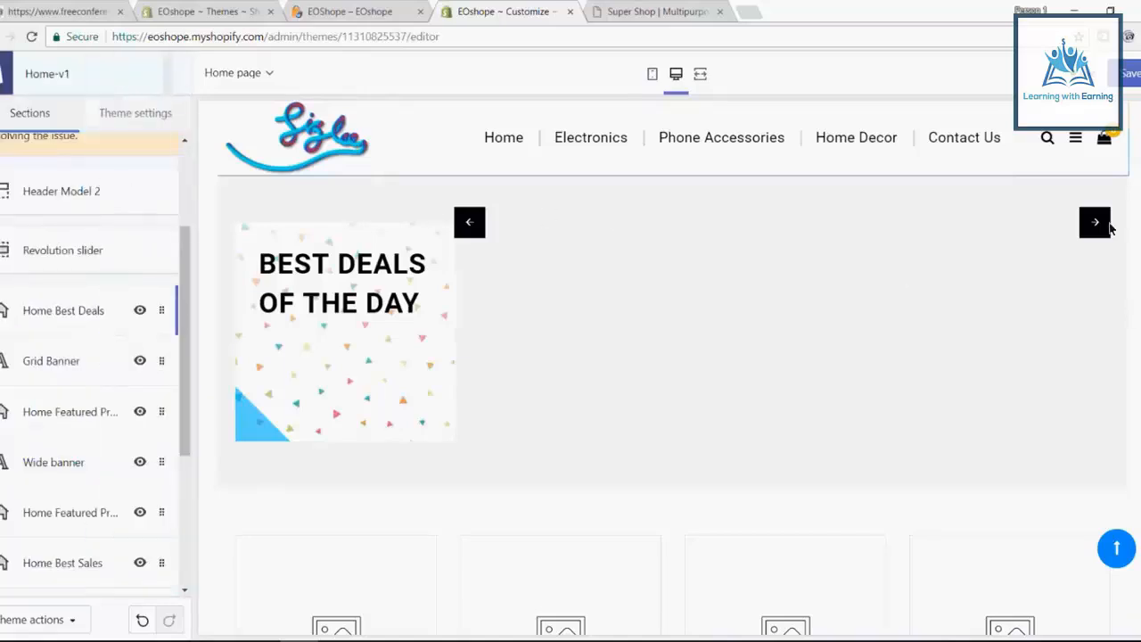
left_click(1129, 73)
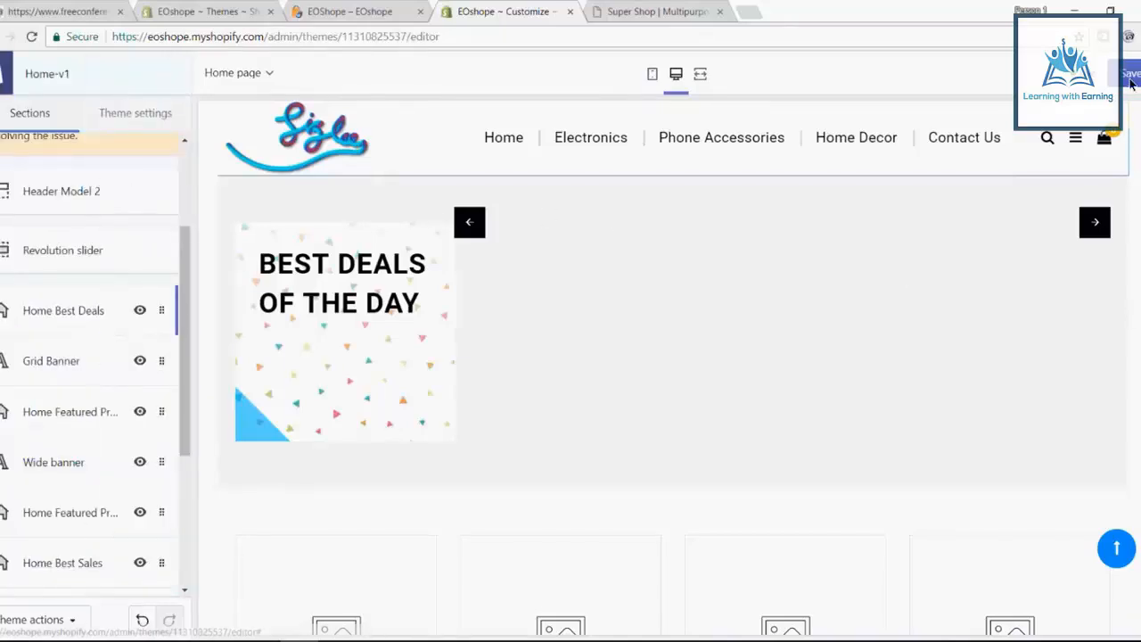
Advance the Best Deals product carousel in the theme demo and open sizlee.com in a new tab.
left_click(654, 9)
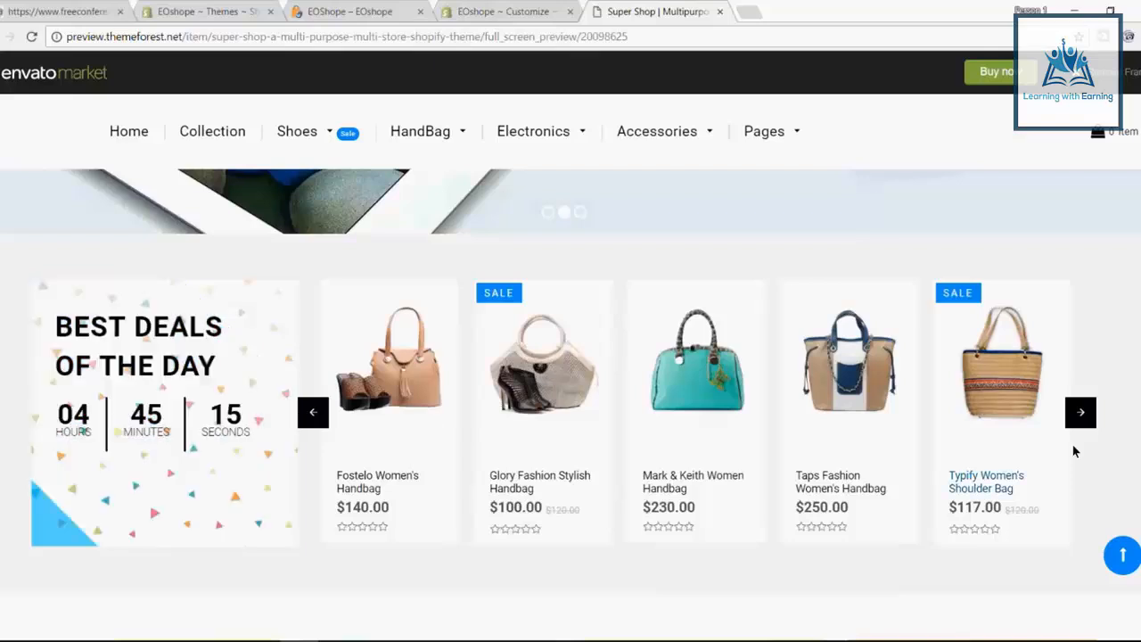
left_click(1082, 417)
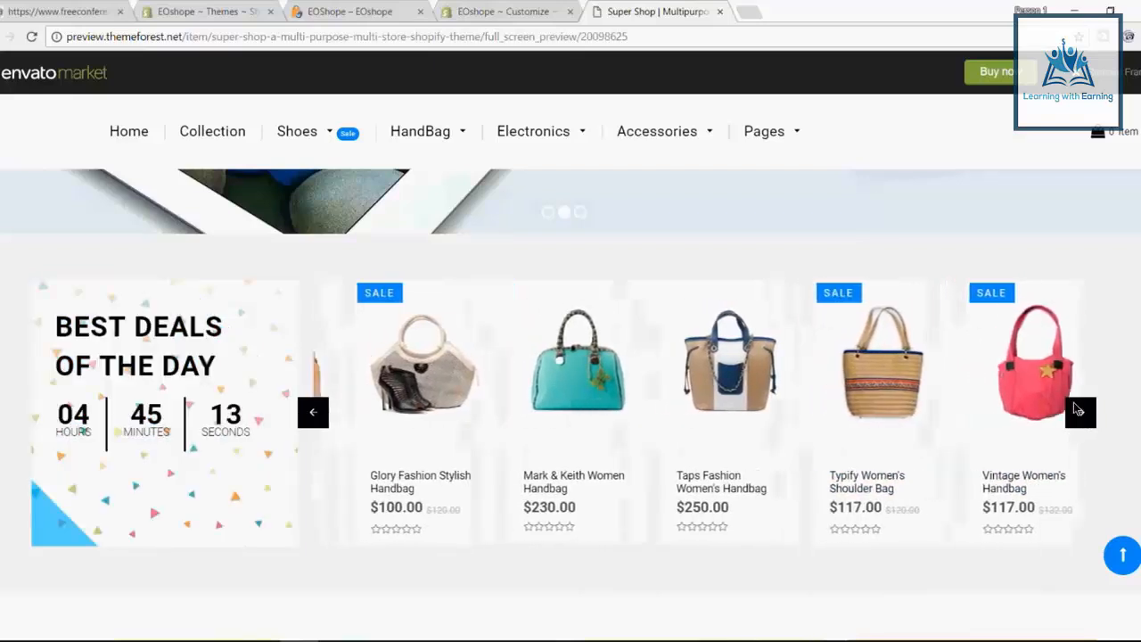
left_click(754, 12)
type("sizle")
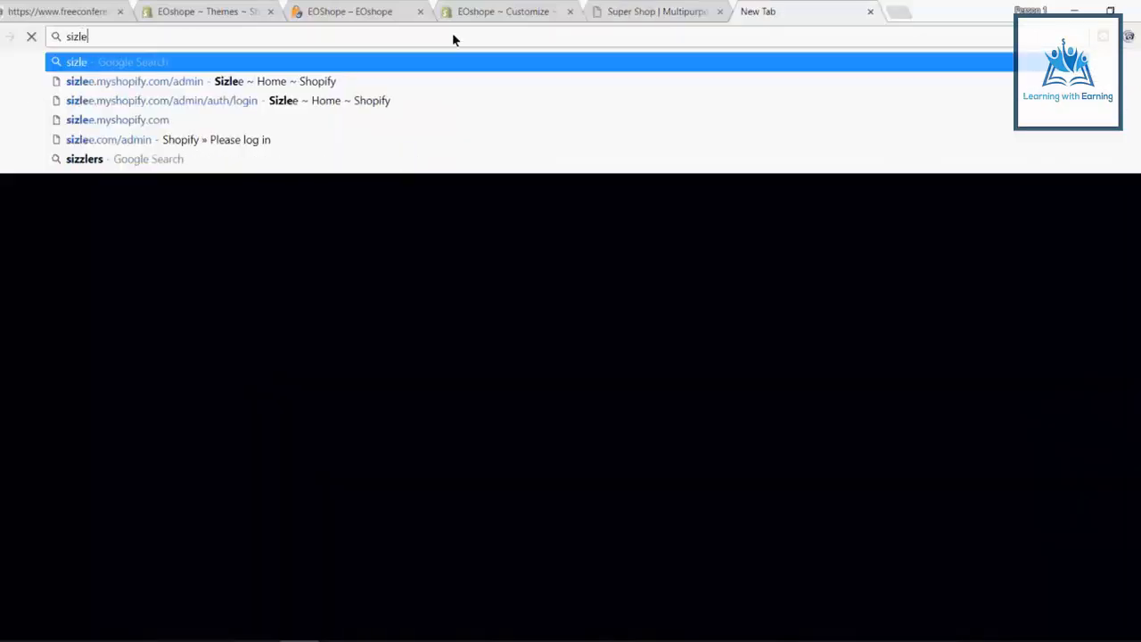
type("e.com")
key("Return")
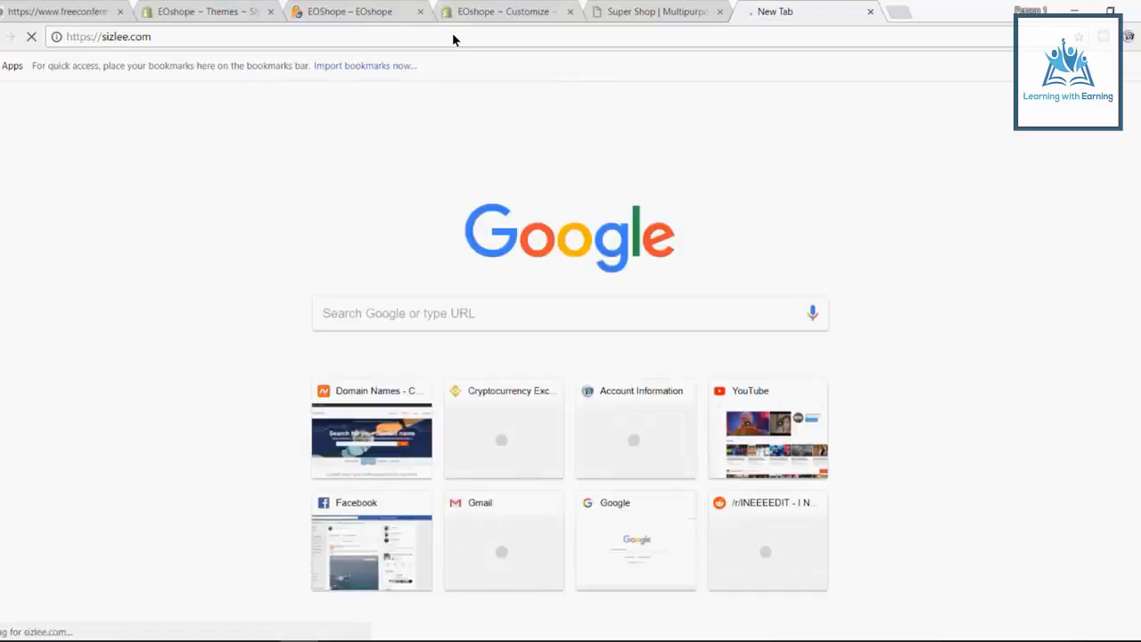
Glance at the theme demo while sizlee.com loads and return to the theme editor's section list.
left_click(513, 7)
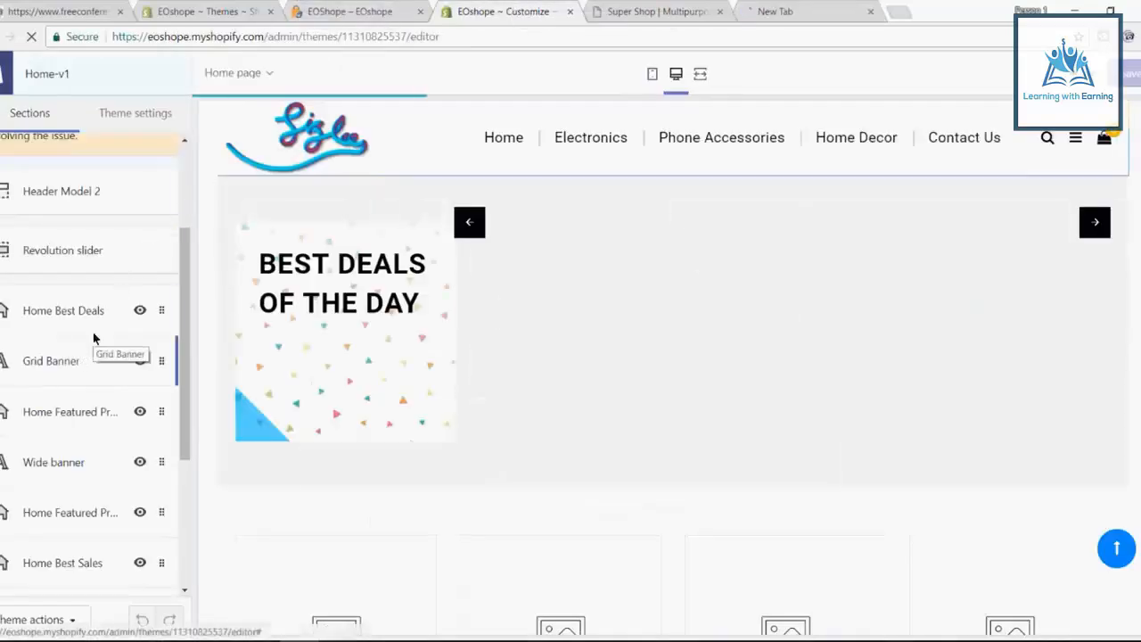
left_click(618, 11)
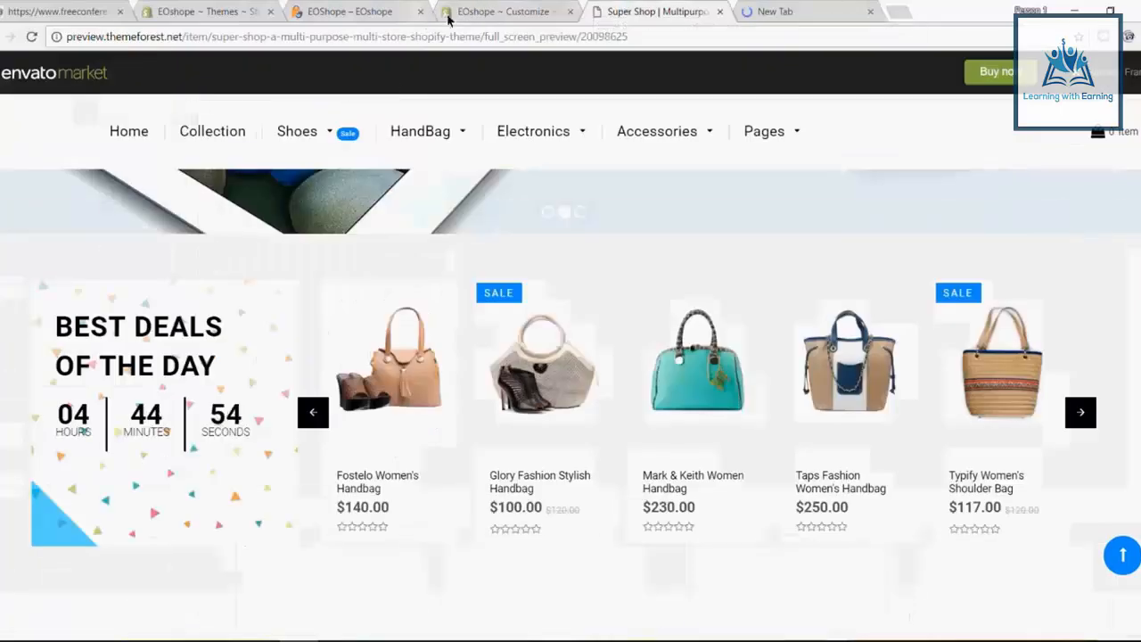
left_click(451, 12)
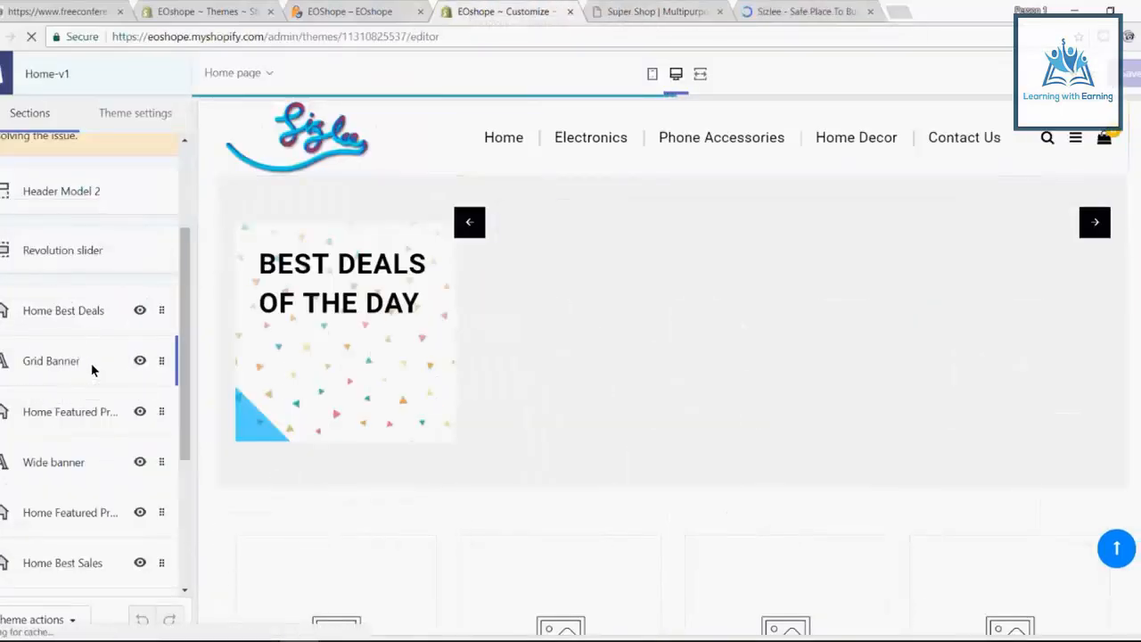
Open the Grid Banner section's settings and glance at the Classes notes in Notepad before returning to Chrome.
left_click(91, 363)
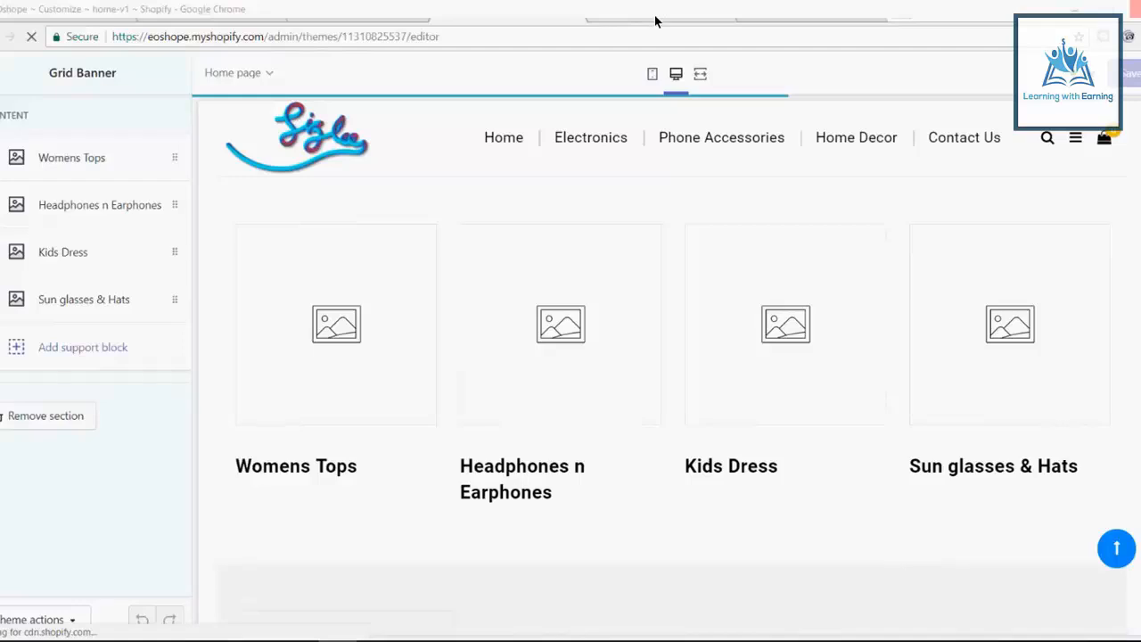
key("alt+Tab")
key("alt+Tab")
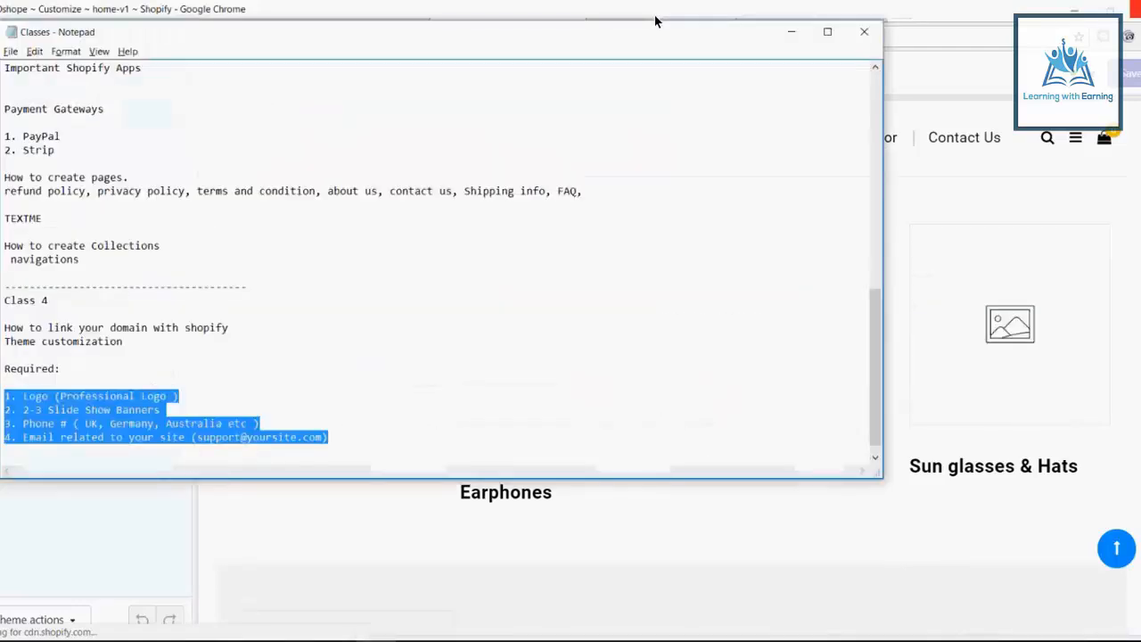
left_click(757, 125)
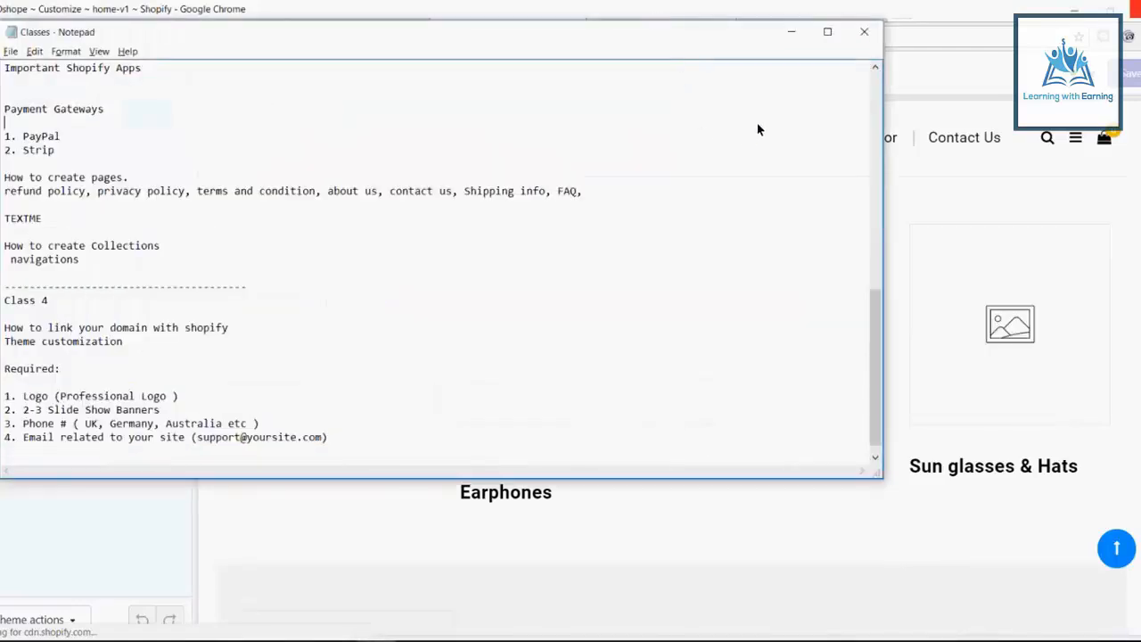
left_click(962, 173)
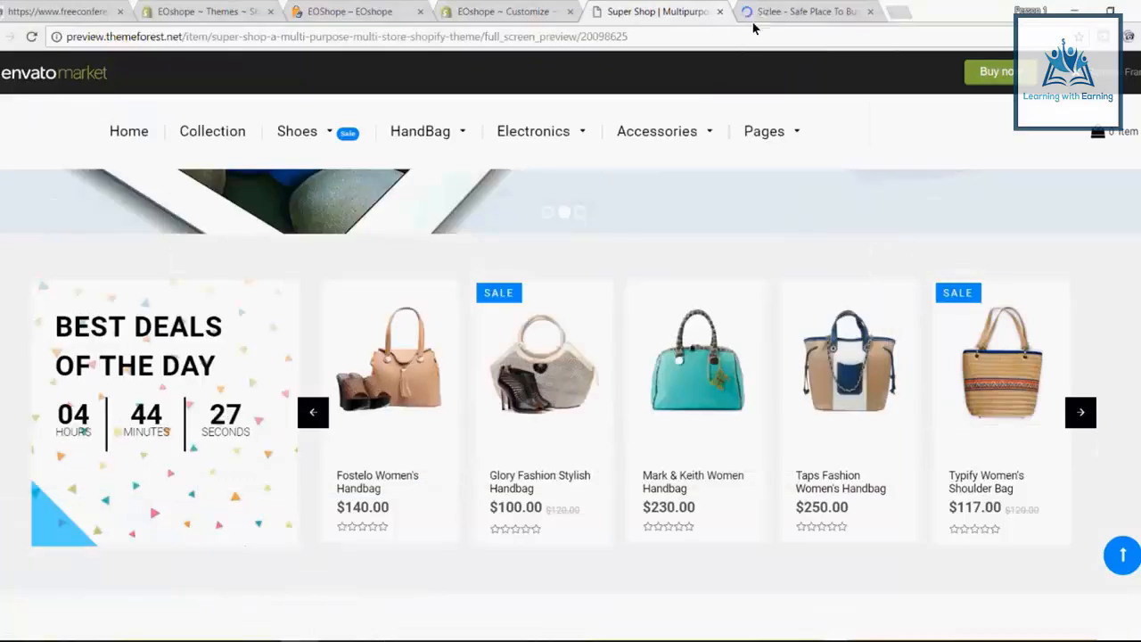
Check on the sizlee.com page and examine the Best Deals block and four category banners in the theme demo.
left_click(789, 12)
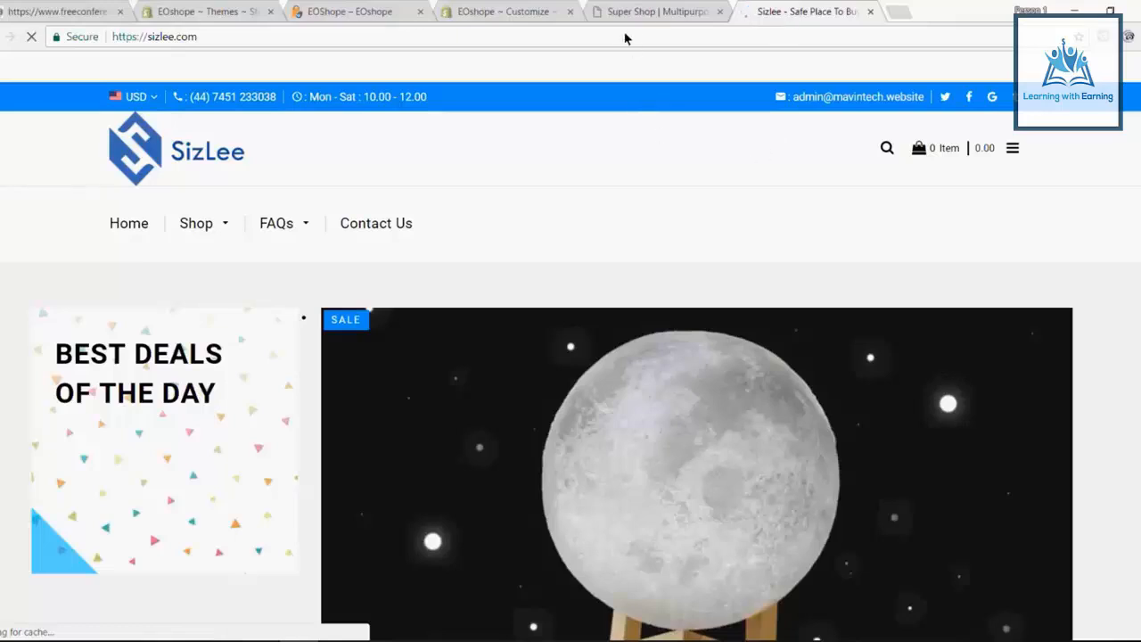
left_click(654, 15)
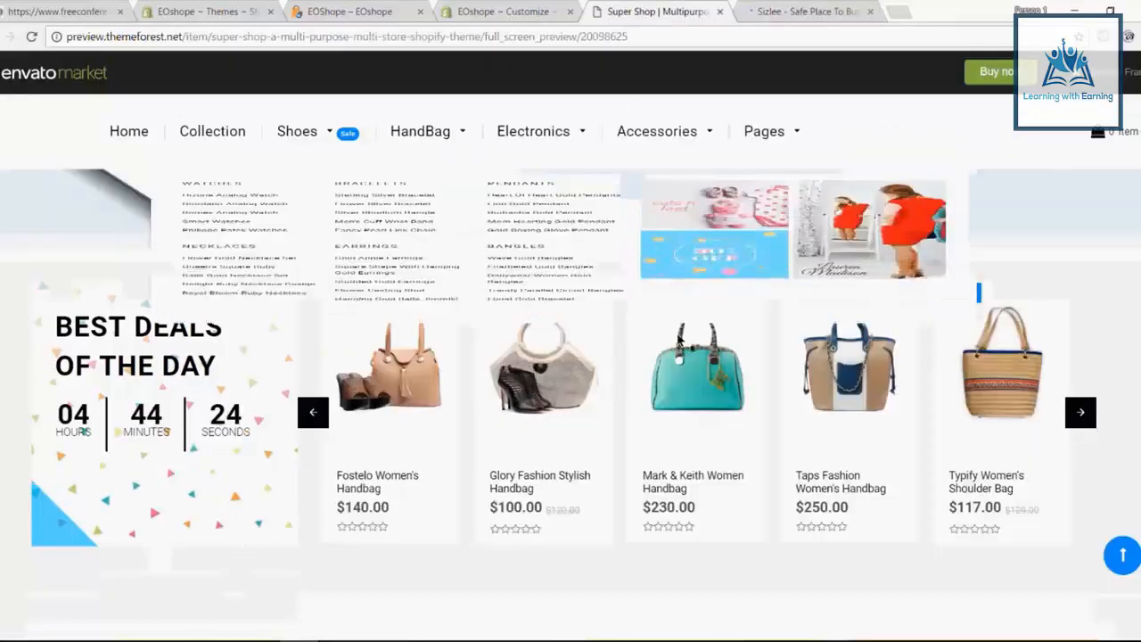
scroll(1069, 288, "down", 2)
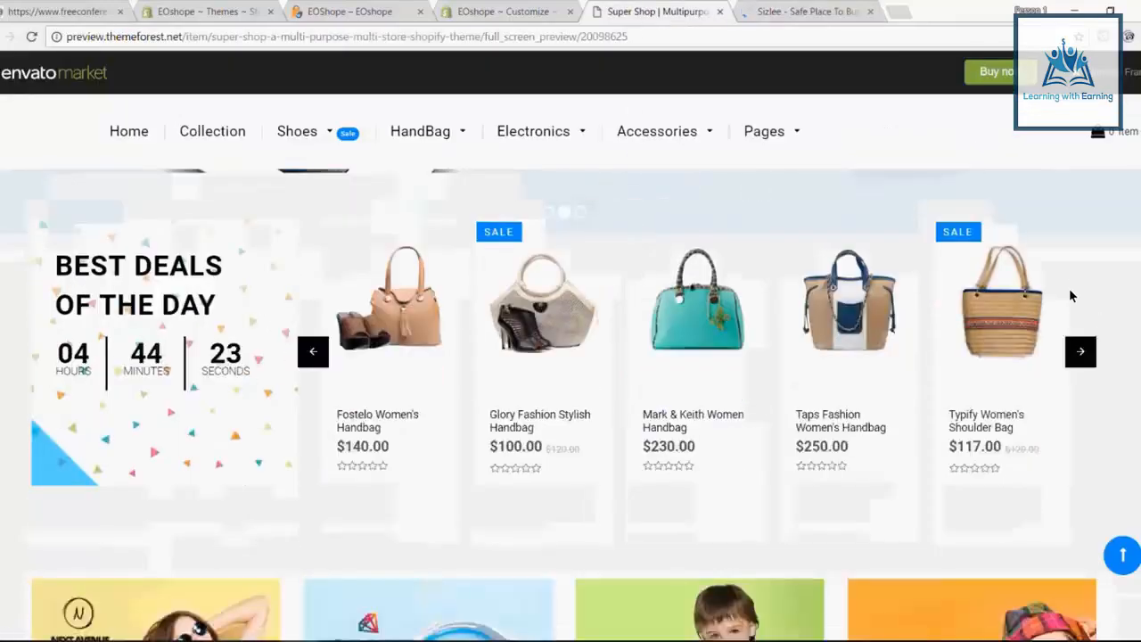
scroll(1075, 299, "down", 1)
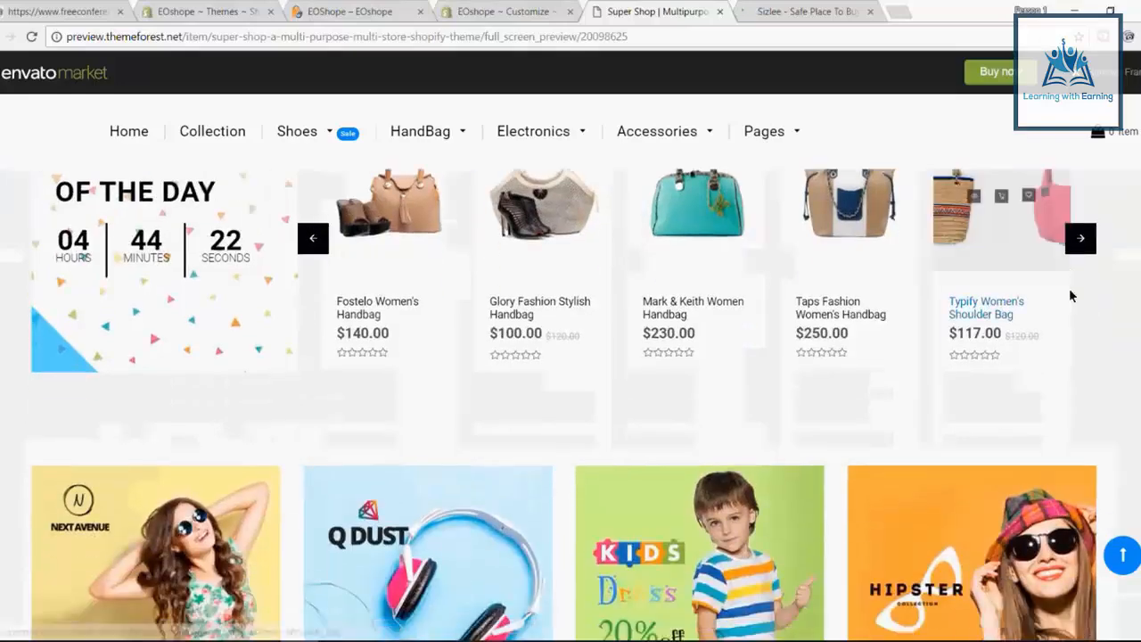
scroll(1070, 296, "down", 1)
scroll(1069, 289, "up", 2)
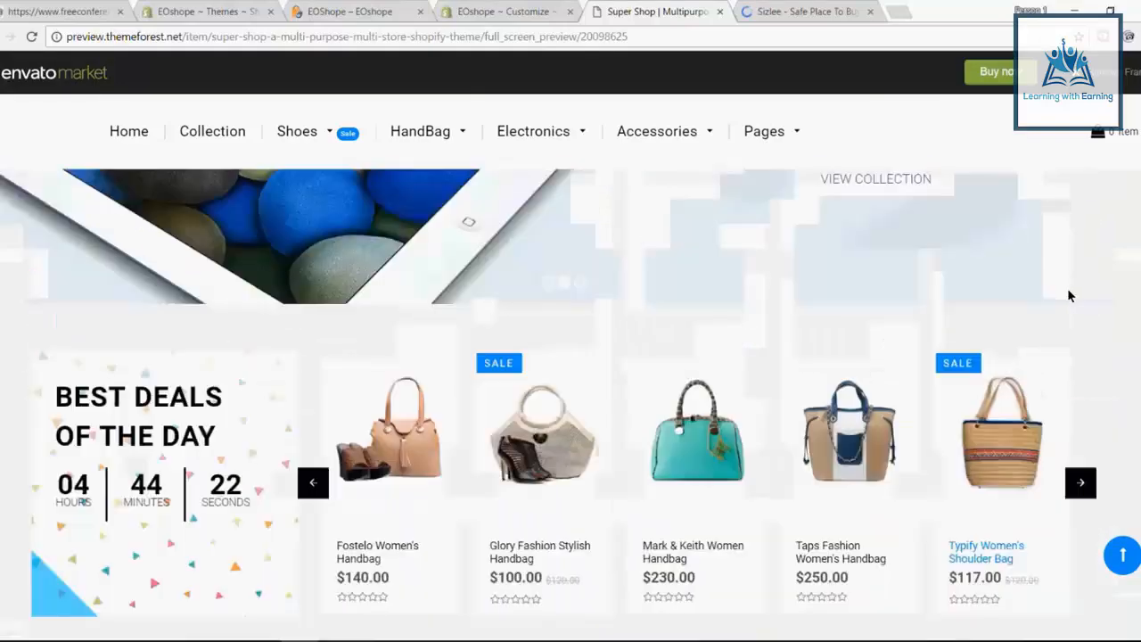
scroll(1070, 290, "down", 4)
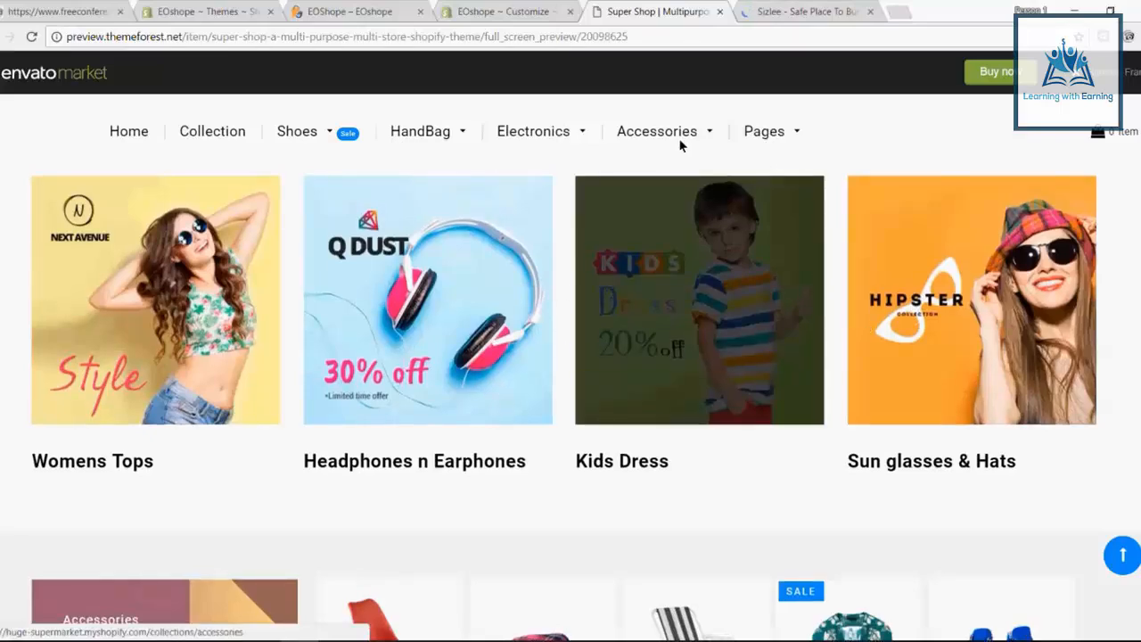
scroll(736, 82, "up", 2)
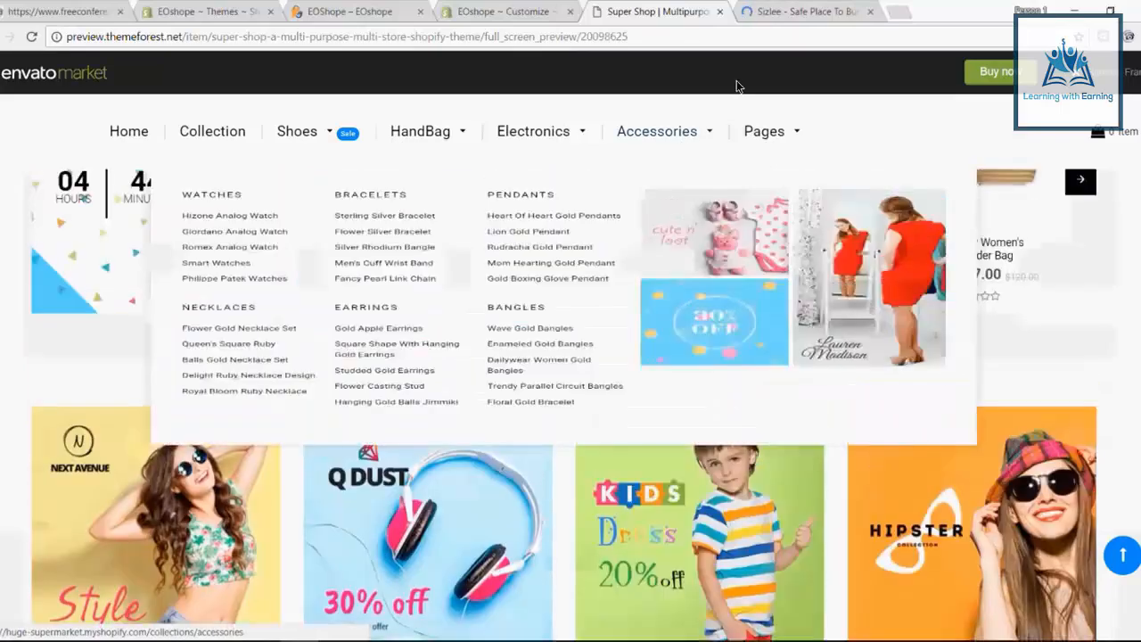
scroll(512, 260, "down", 1)
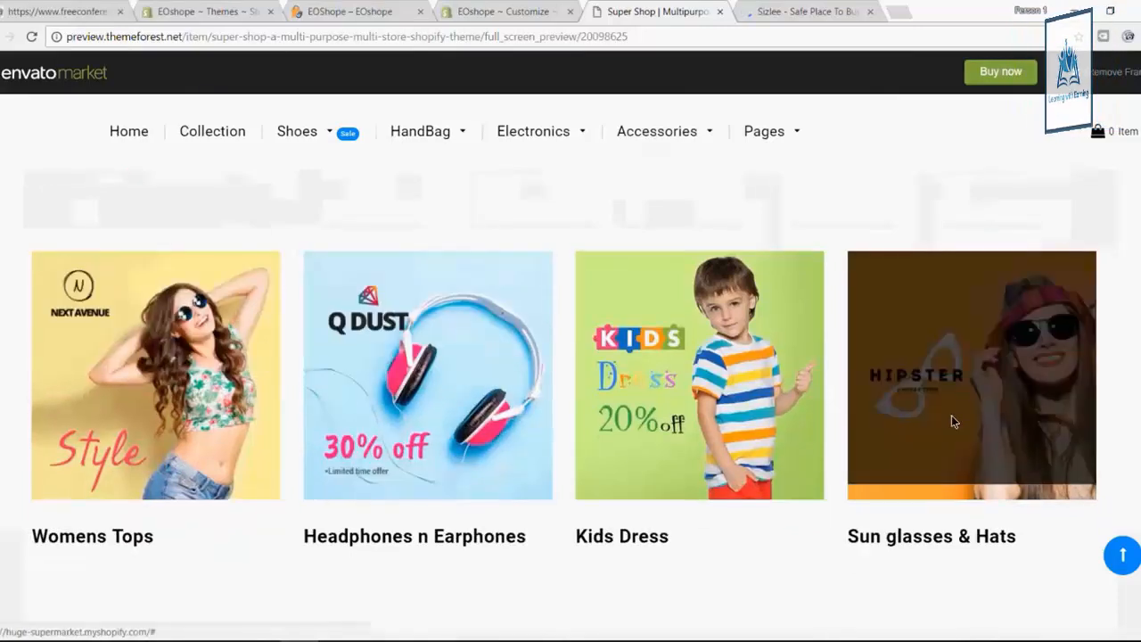
scroll(951, 414, "up", 2)
scroll(951, 416, "down", 2)
In the theme editor, change the heading of the Womens Tops grid banner to Phone Accessories.
left_click(485, 18)
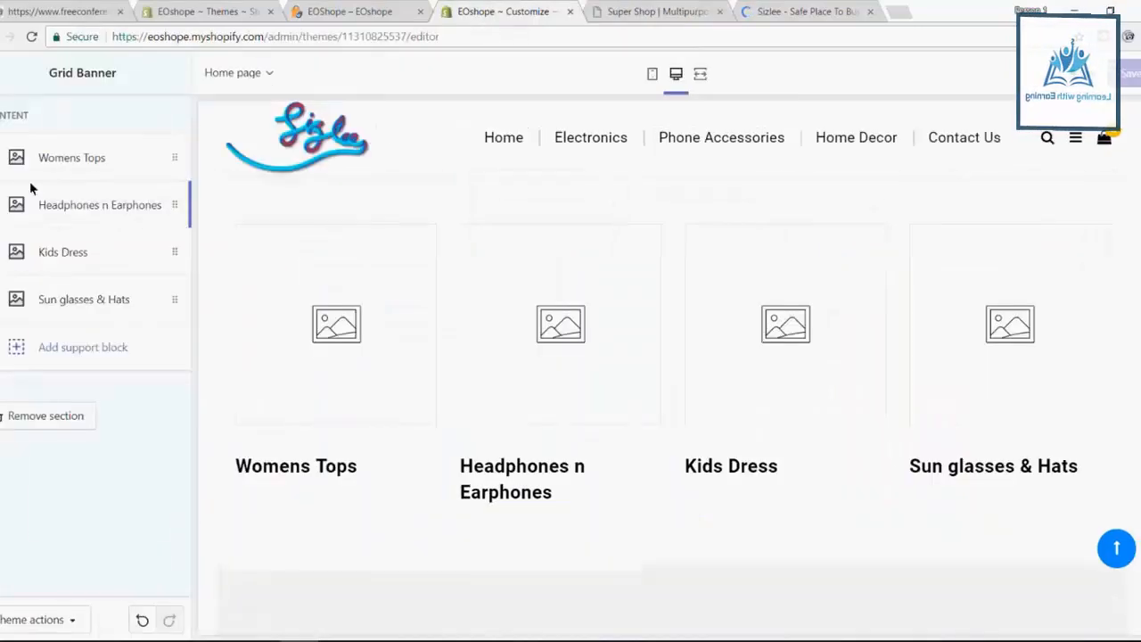
left_click(83, 161)
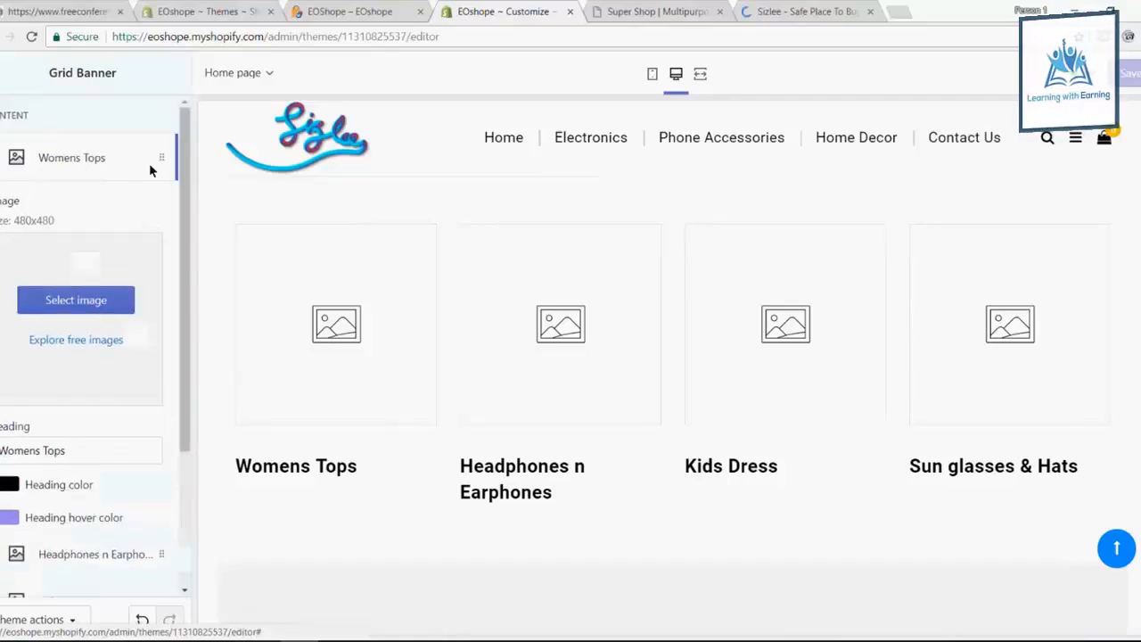
triple_click(75, 443)
scroll(98, 455, "down", 1)
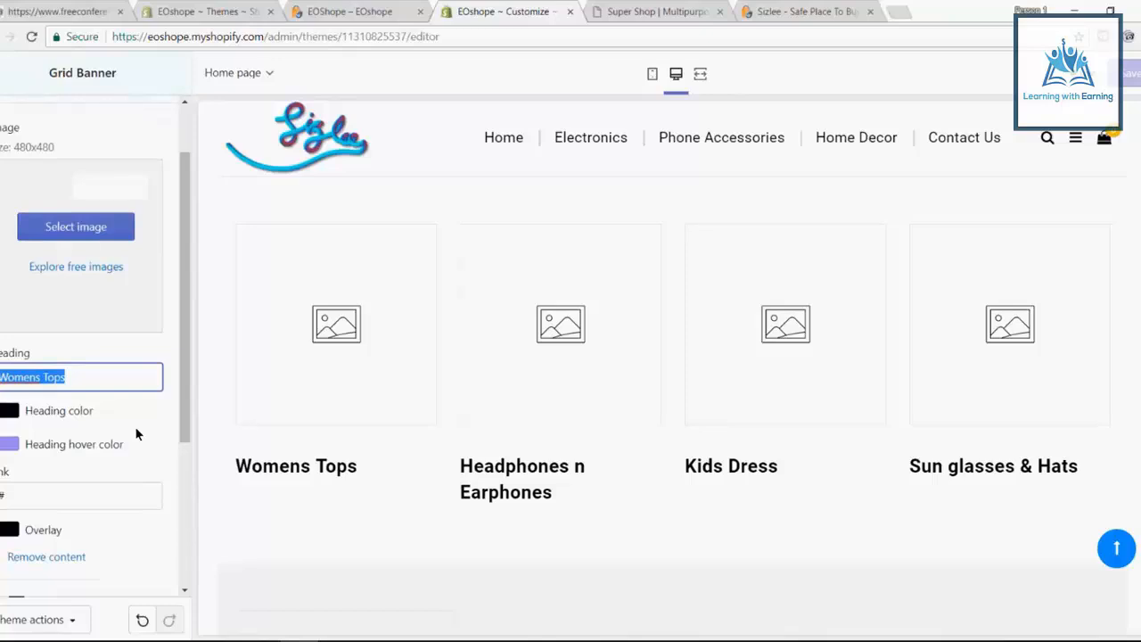
type("Phone Ac")
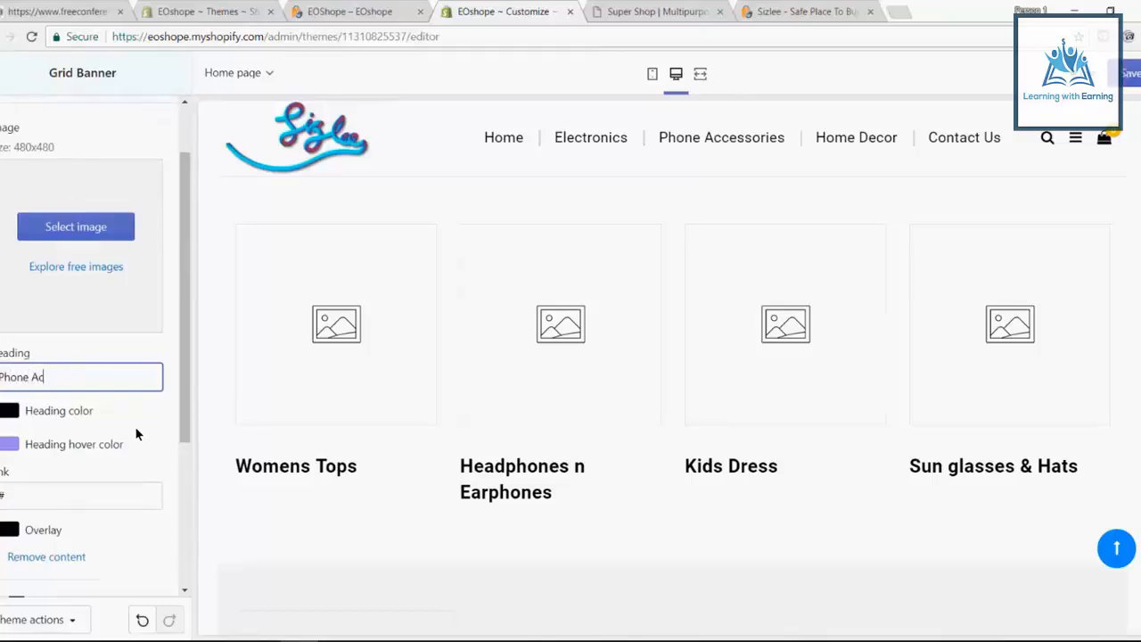
type("cessories")
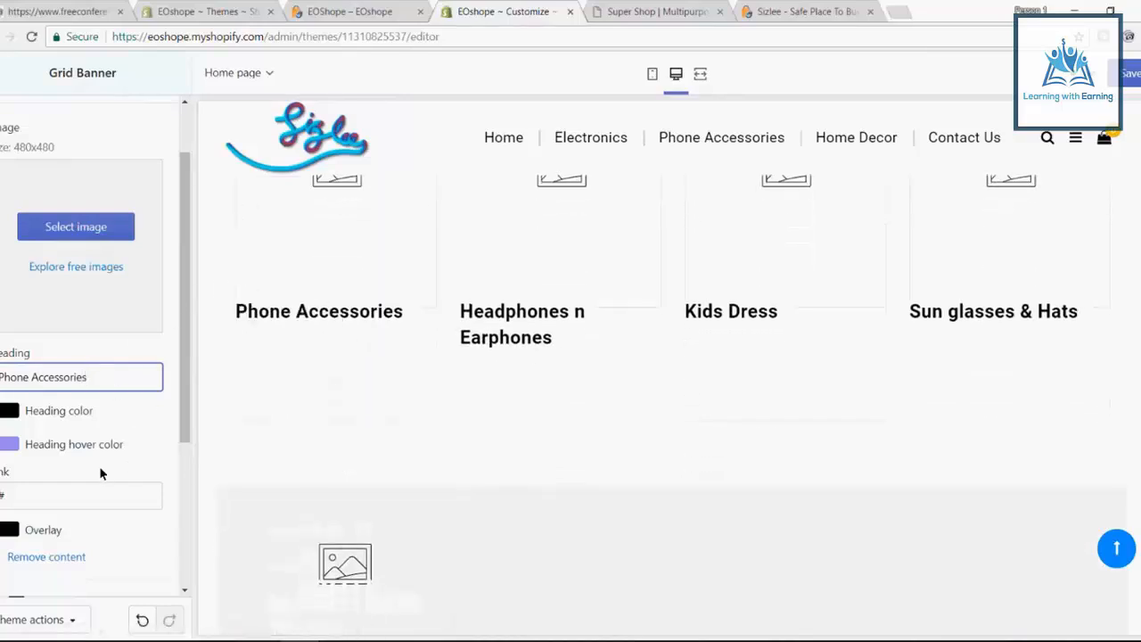
Select the banner's link value, open the store's Phone Accessories collection in a new tab and copy its address.
scroll(101, 474, "down", 2)
left_click_drag(101, 344, 0, 343)
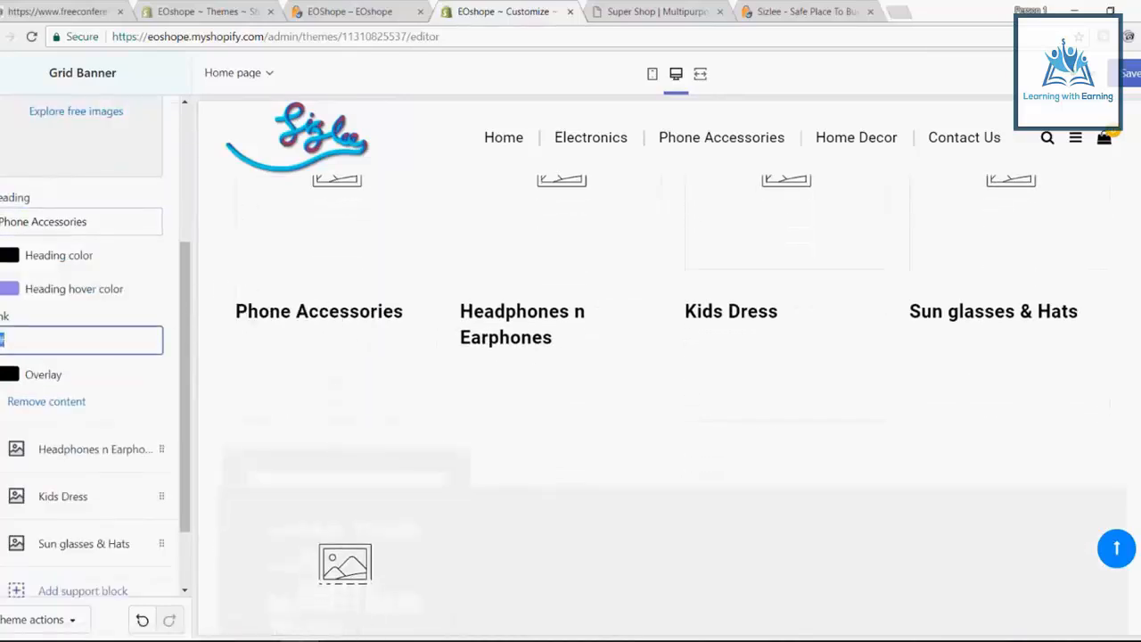
left_click(346, 9)
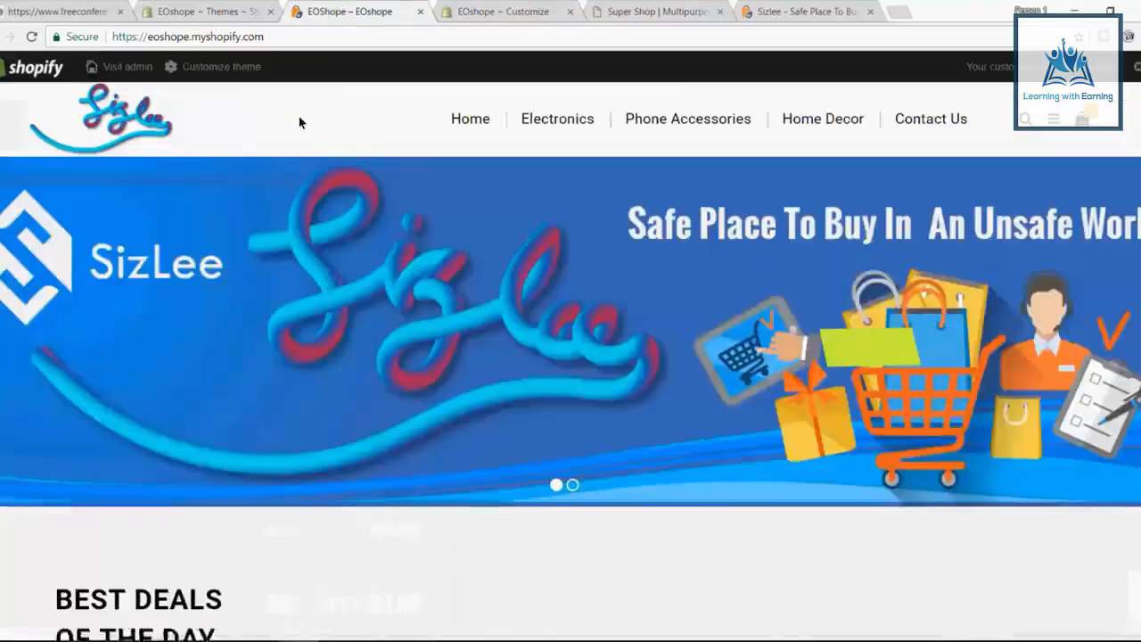
right_click(673, 123)
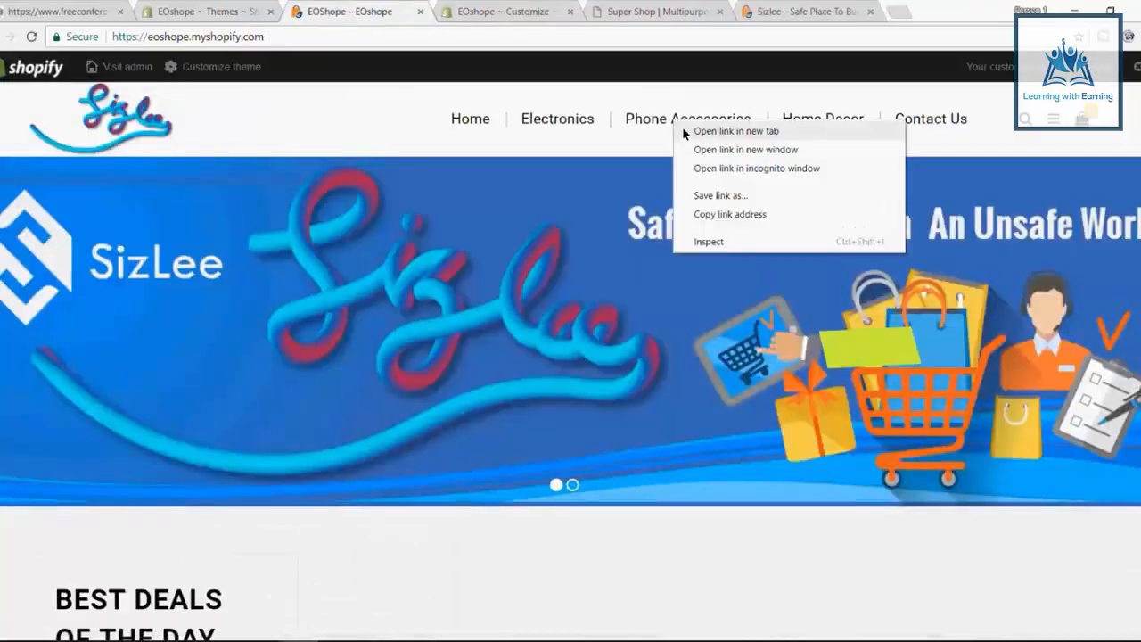
left_click(682, 126)
left_click(445, 12)
left_click(351, 37)
key("ctrl+c")
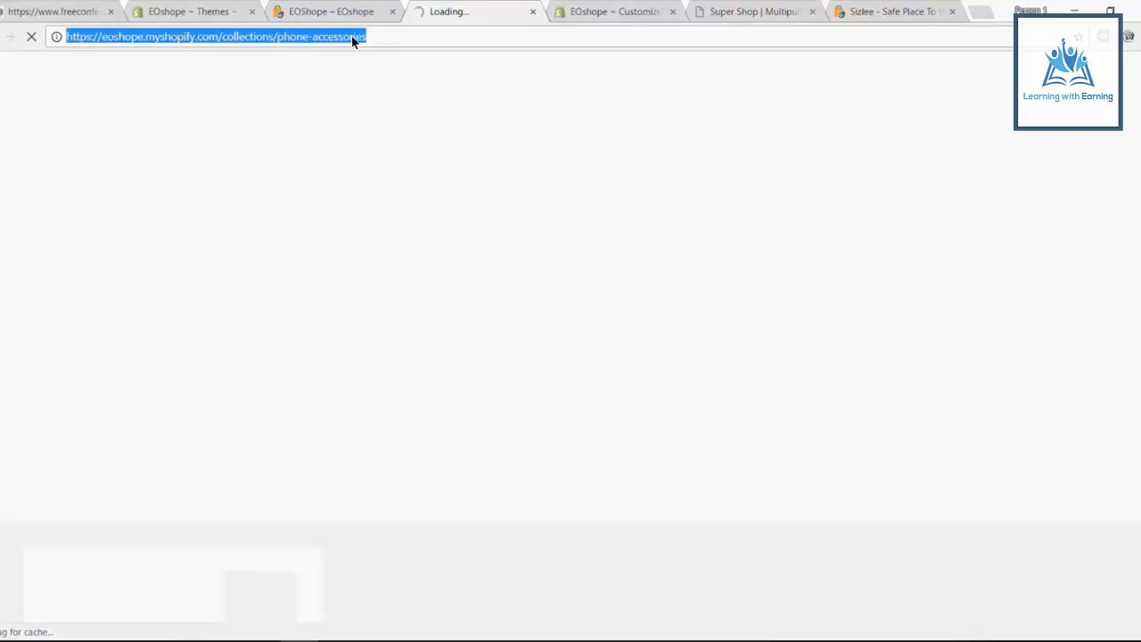
Return to the theme editor and paste the phone-accessories collection address as the banner's link.
left_click(621, 9)
left_click(729, 15)
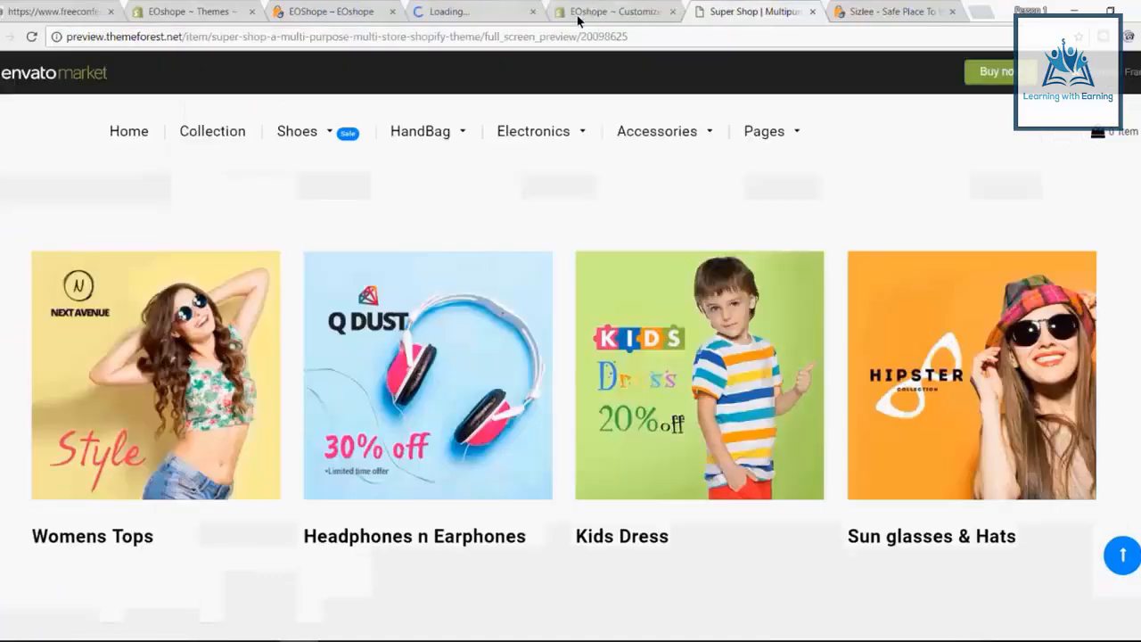
left_click(579, 18)
key("ctrl+v")
Review the Phone Accessories banner's image and link settings and the remaining banner blocks, and collapse its block.
scroll(91, 339, "down", 1)
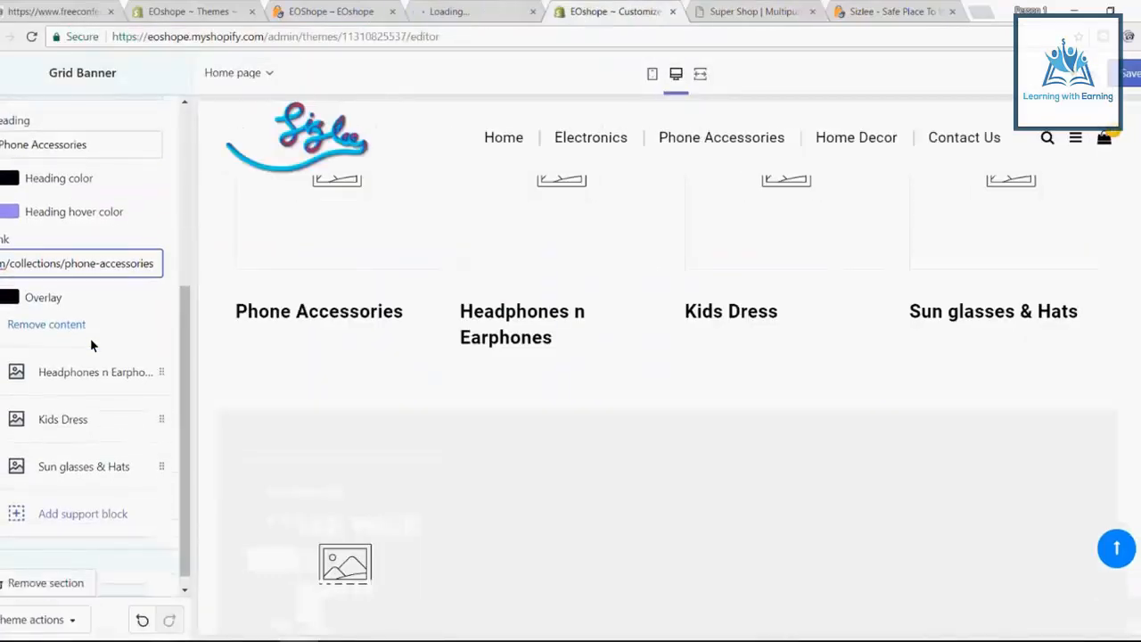
scroll(91, 338, "up", 2)
scroll(82, 238, "up", 1)
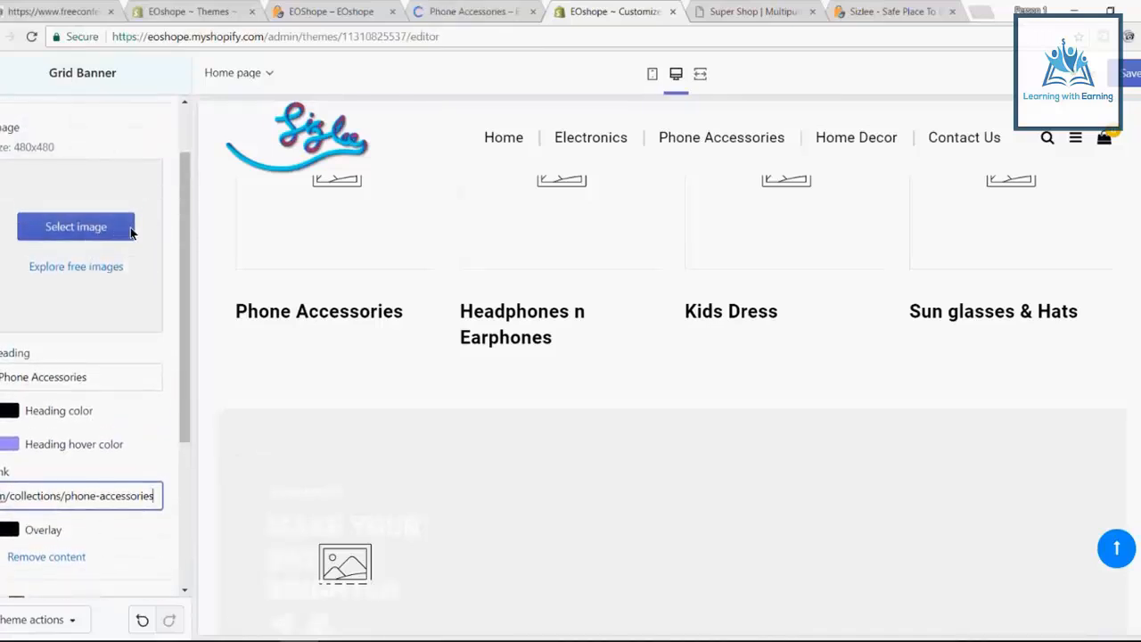
scroll(119, 251, "down", 3)
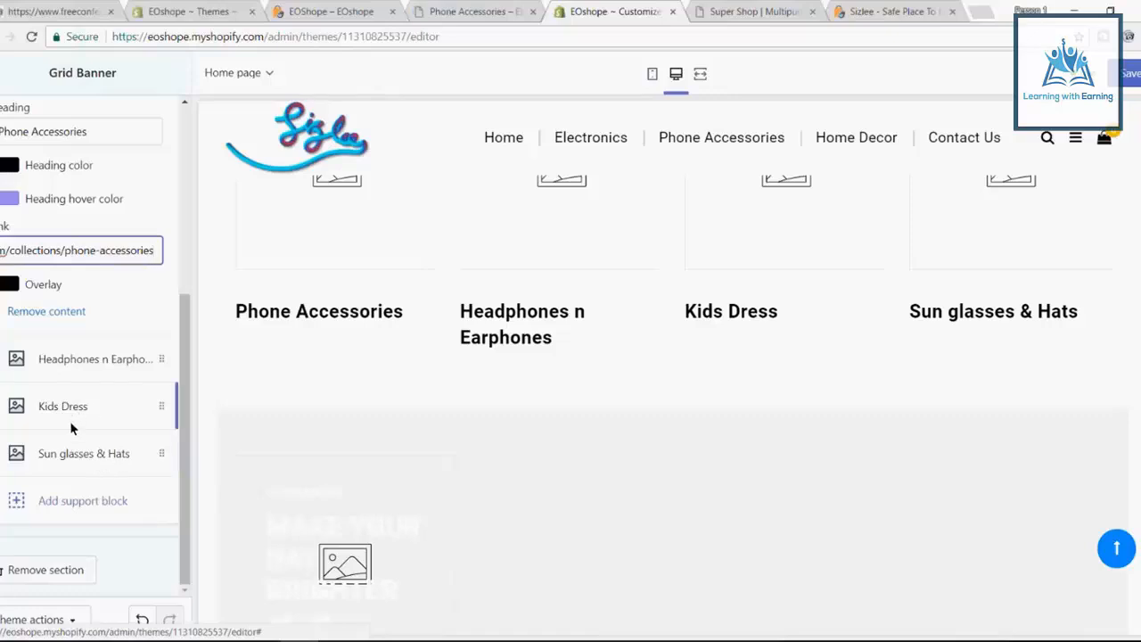
scroll(70, 421, "up", 4)
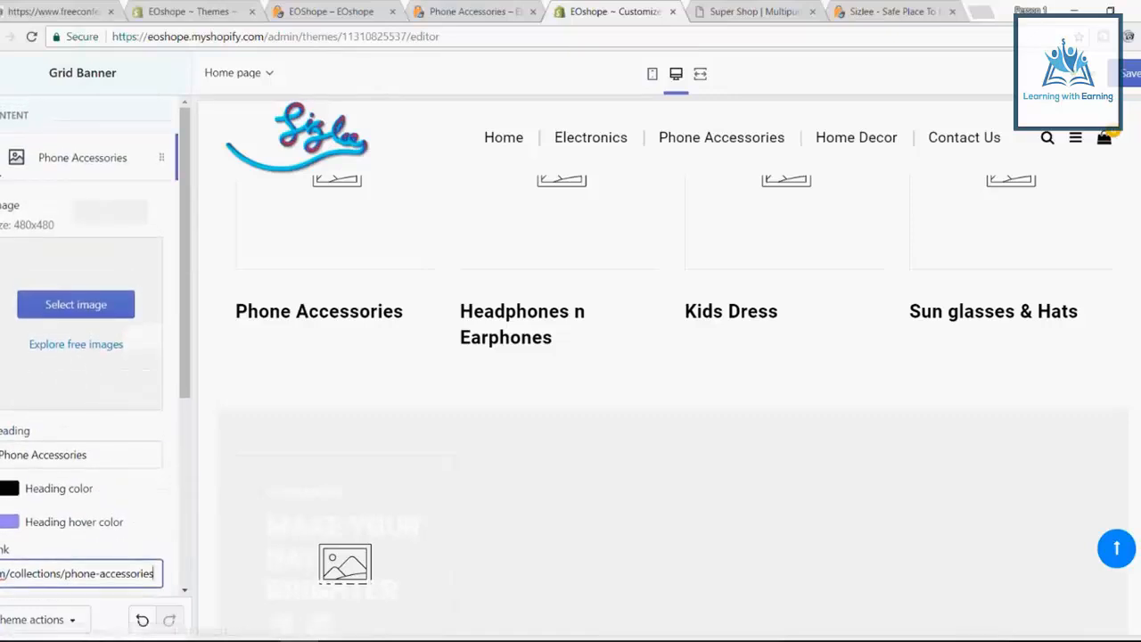
left_click(19, 157)
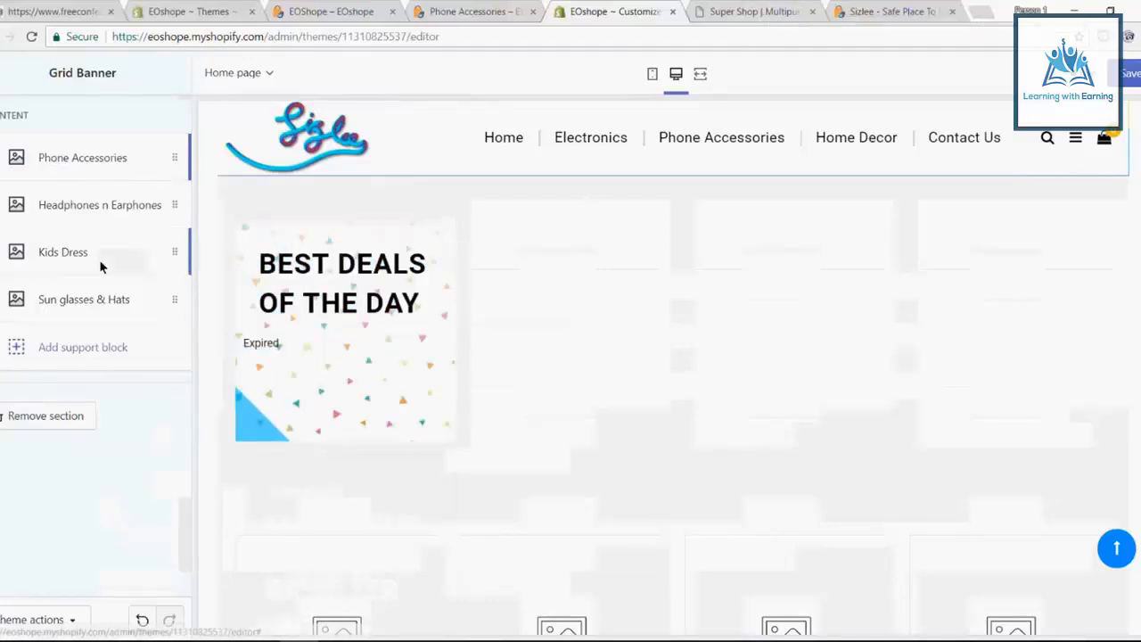
Compare the grid banner blocks with the row of category images in the theme demo.
left_click(731, 9)
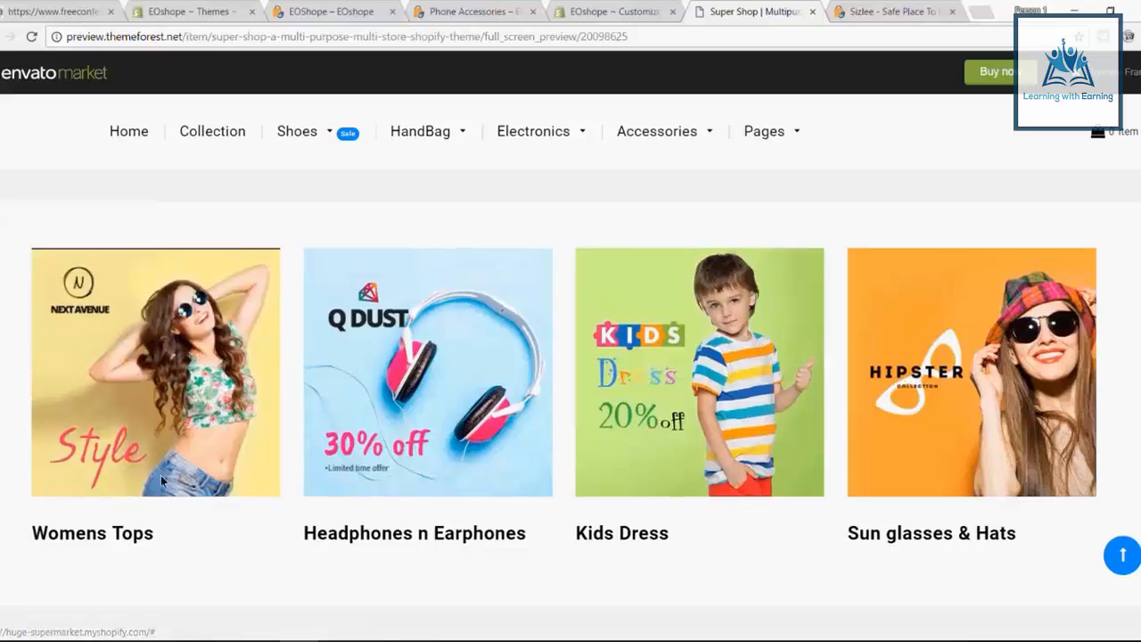
scroll(160, 481, "down", 1)
scroll(61, 411, "down", 1)
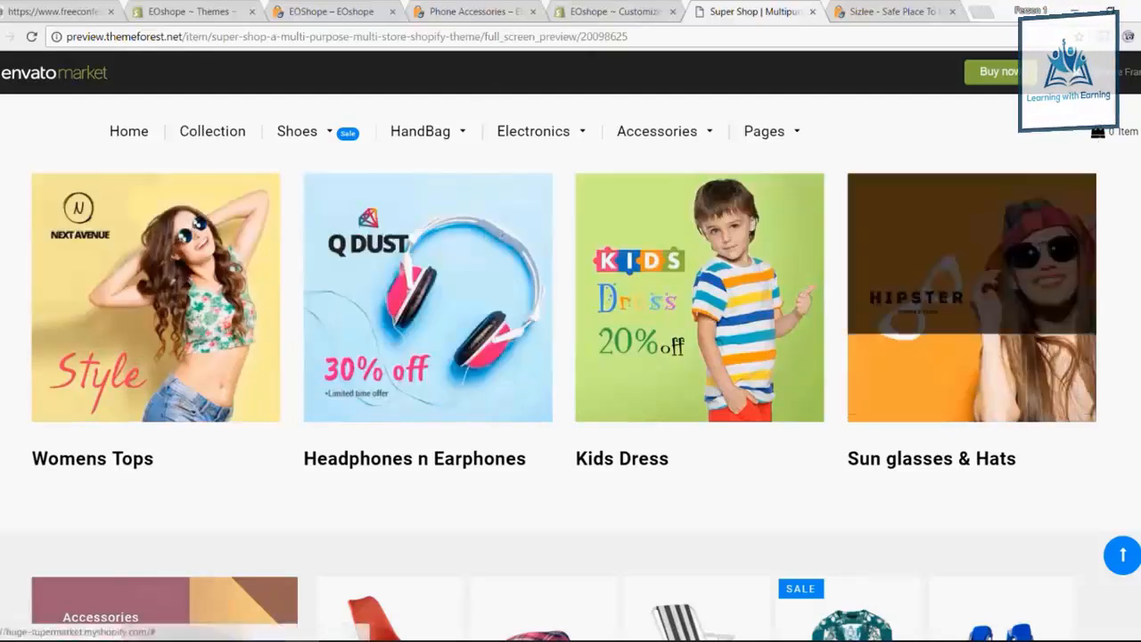
Examine the sizlee.com home page's slider, Best Deals and Home Lightning sections as a finished example of the theme.
left_click(879, 12)
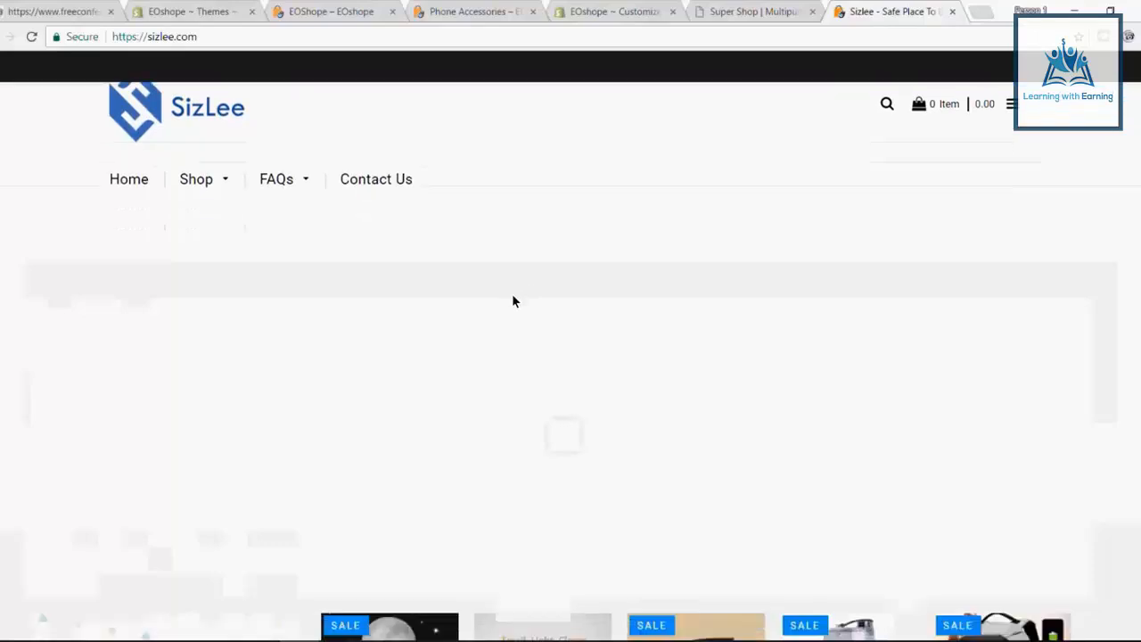
scroll(513, 302, "down", 4)
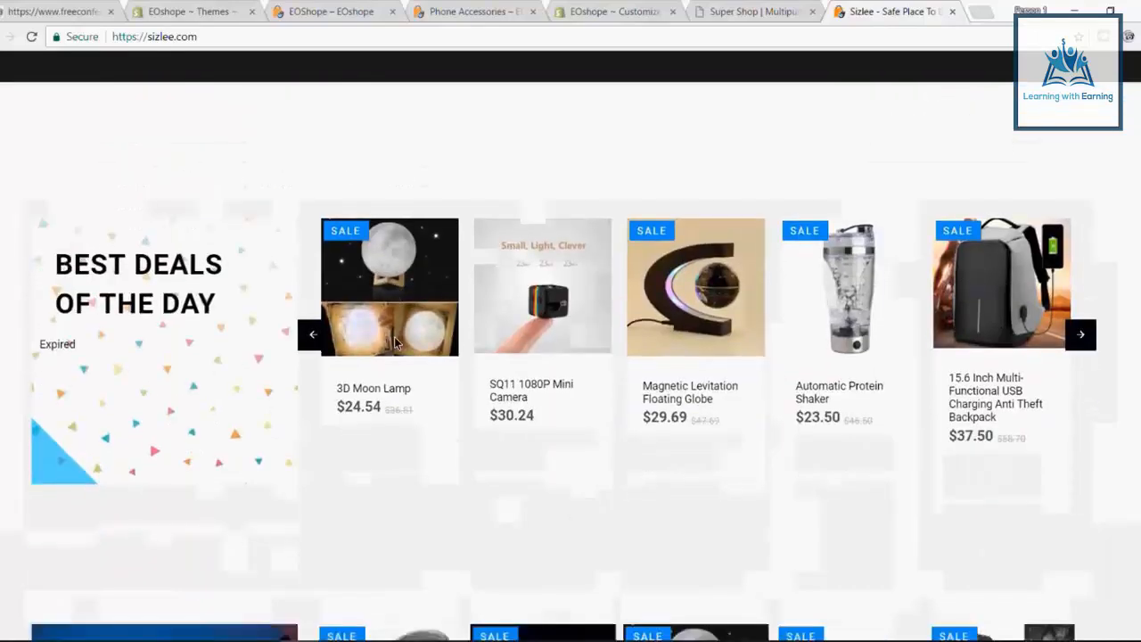
scroll(394, 339, "down", 6)
scroll(169, 370, "up", 10)
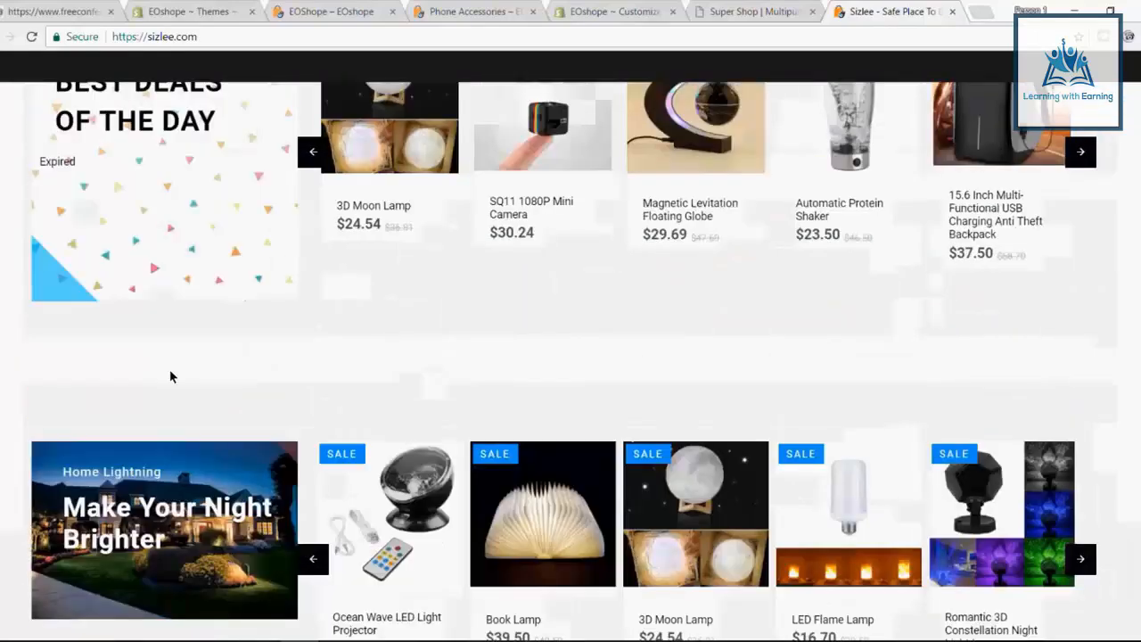
scroll(196, 323, "down", 3)
scroll(197, 332, "down", 5)
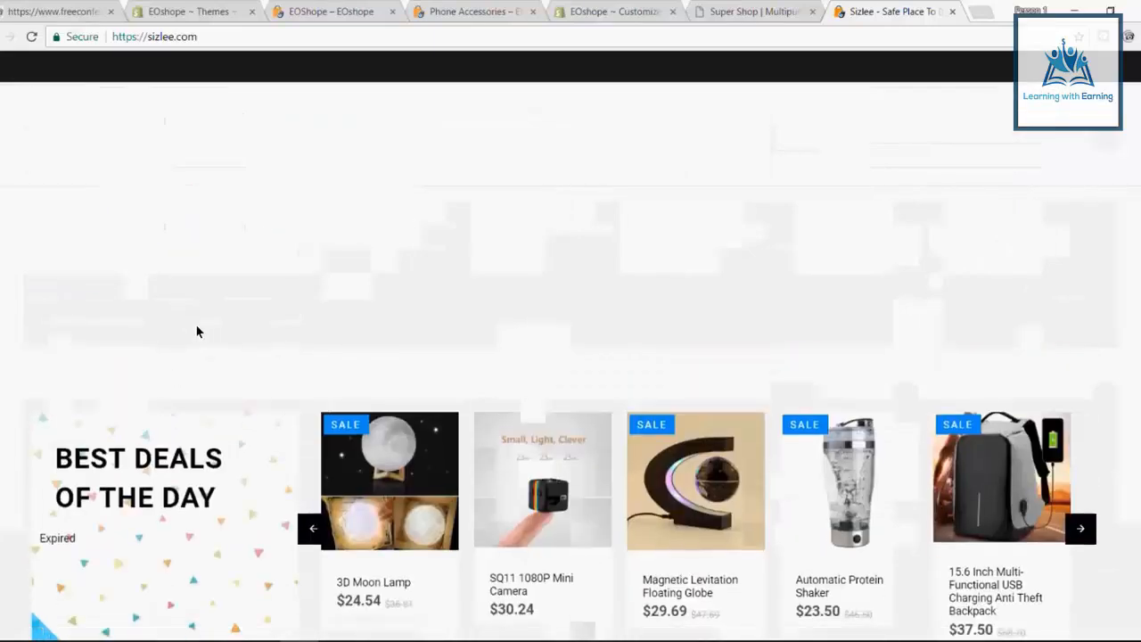
scroll(198, 339, "down", 2)
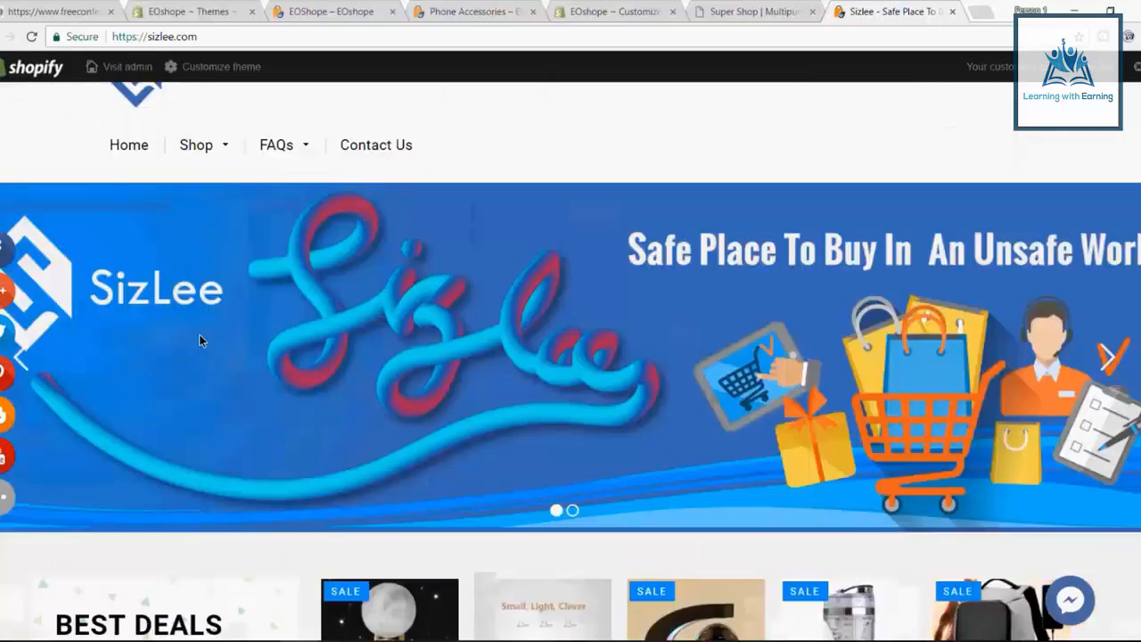
scroll(199, 334, "down", 3)
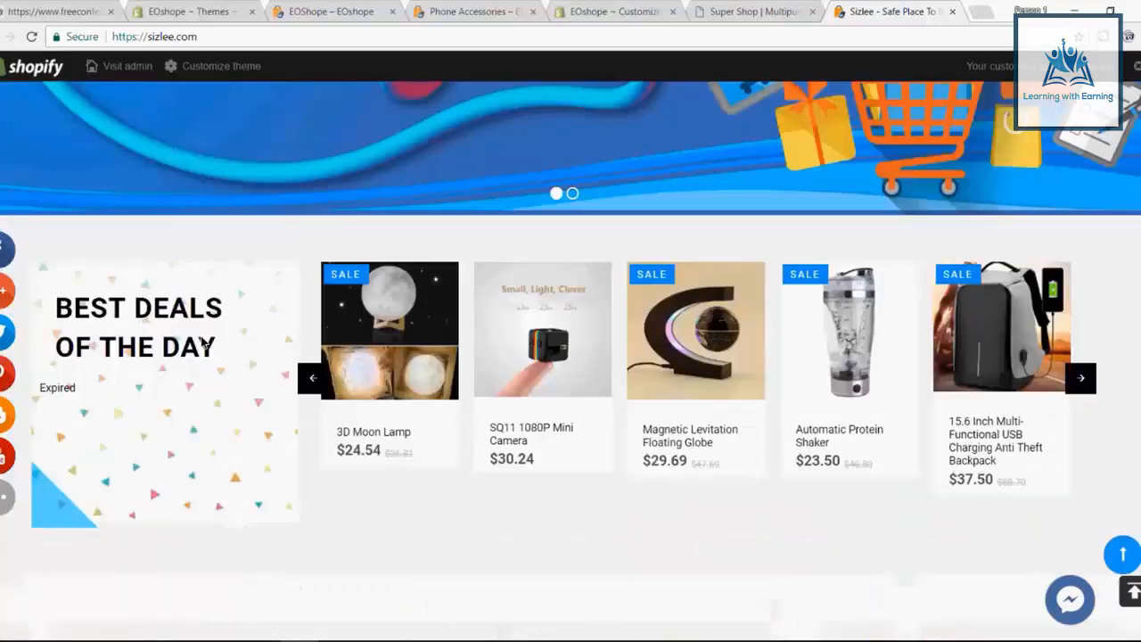
Compare the Best Deals and Home Lightning sections on sizlee.com with the category banner row in the theme demo.
scroll(203, 344, "down", 5)
left_click(736, 8)
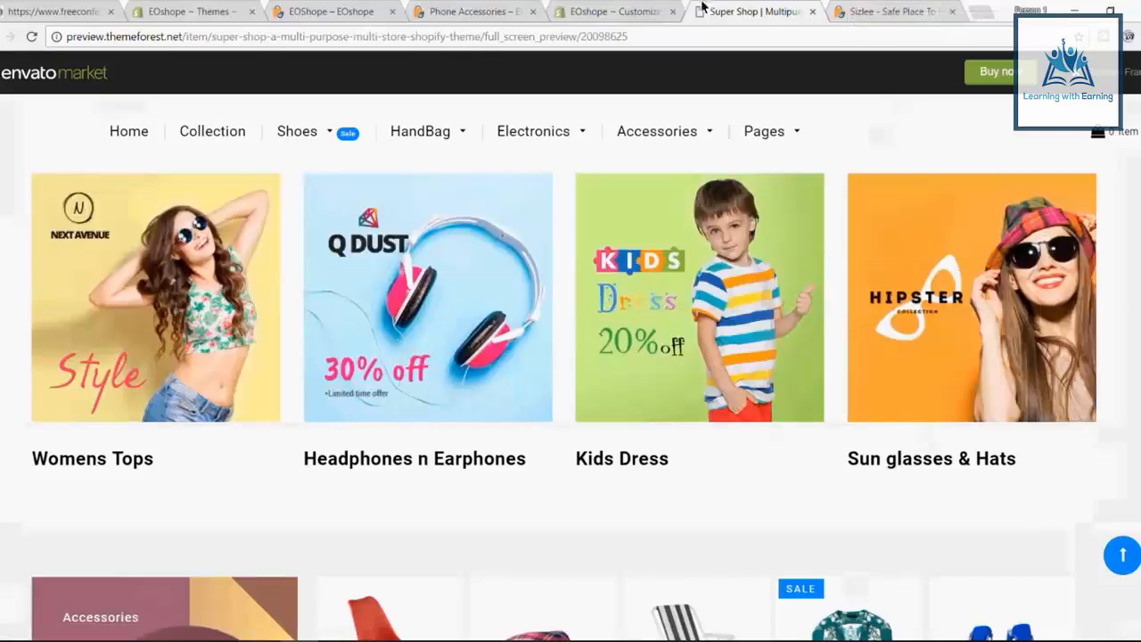
left_click(850, 9)
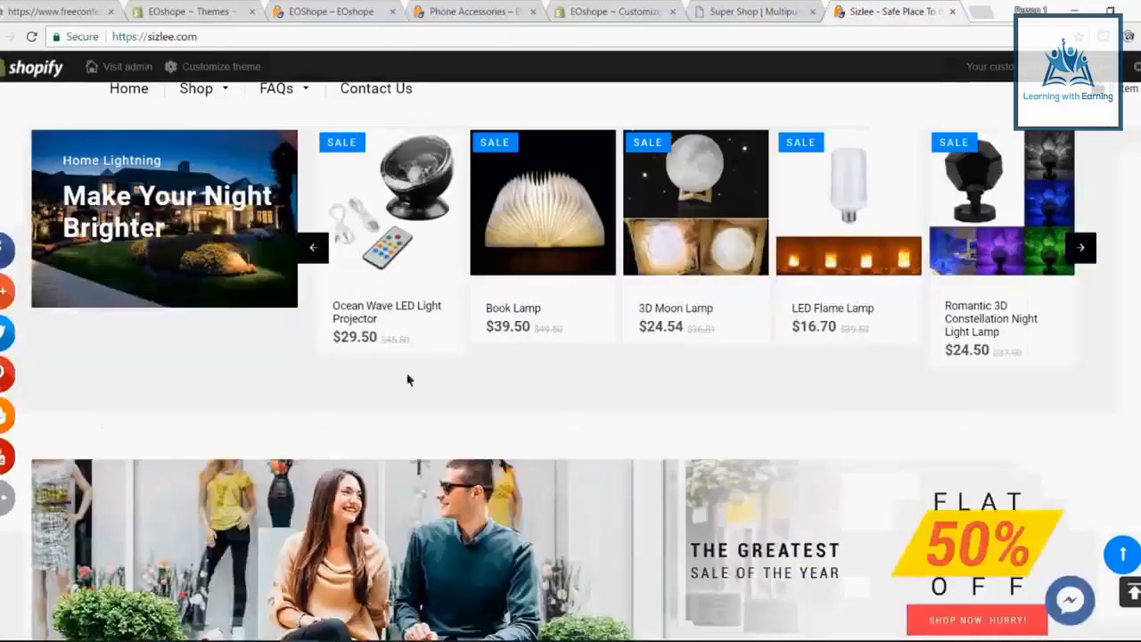
scroll(357, 428, "up", 4)
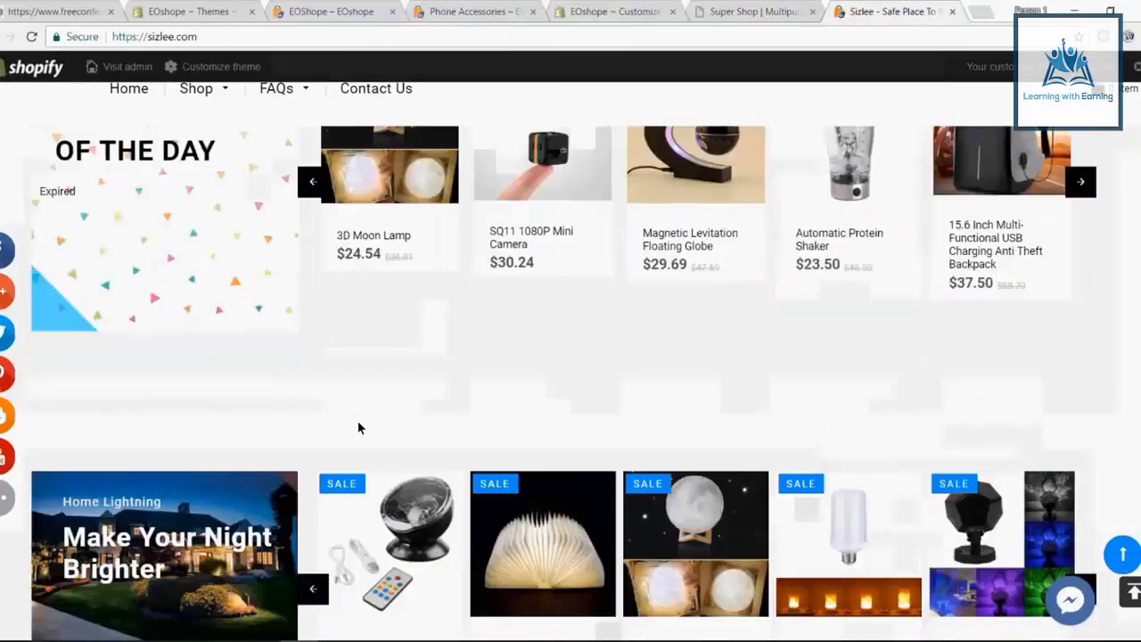
scroll(358, 428, "up", 2)
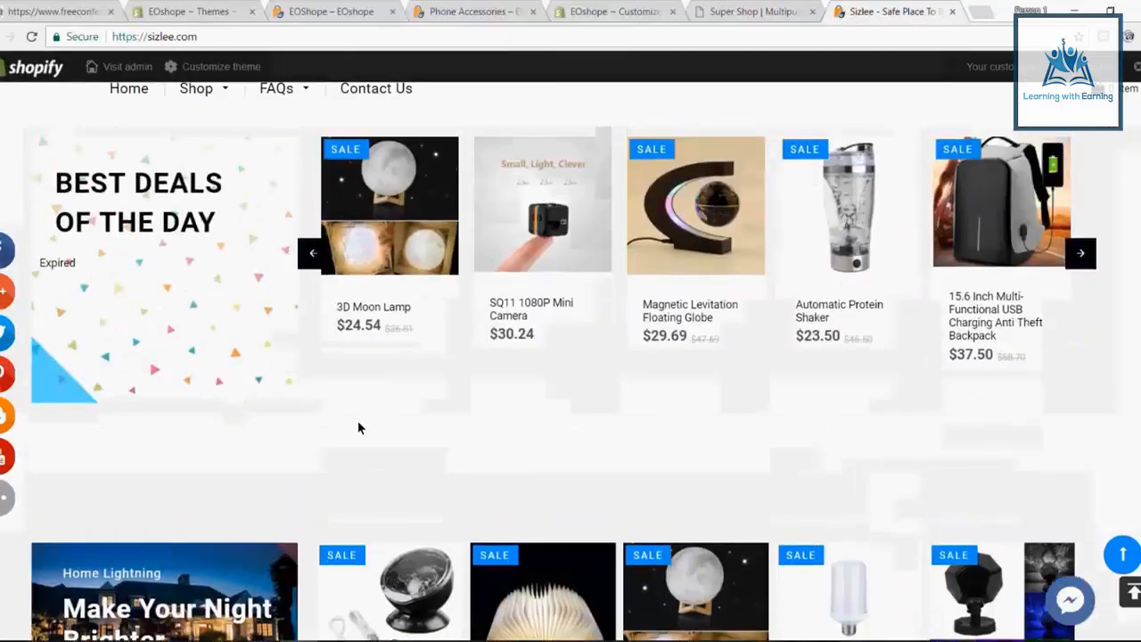
scroll(358, 428, "up", 2)
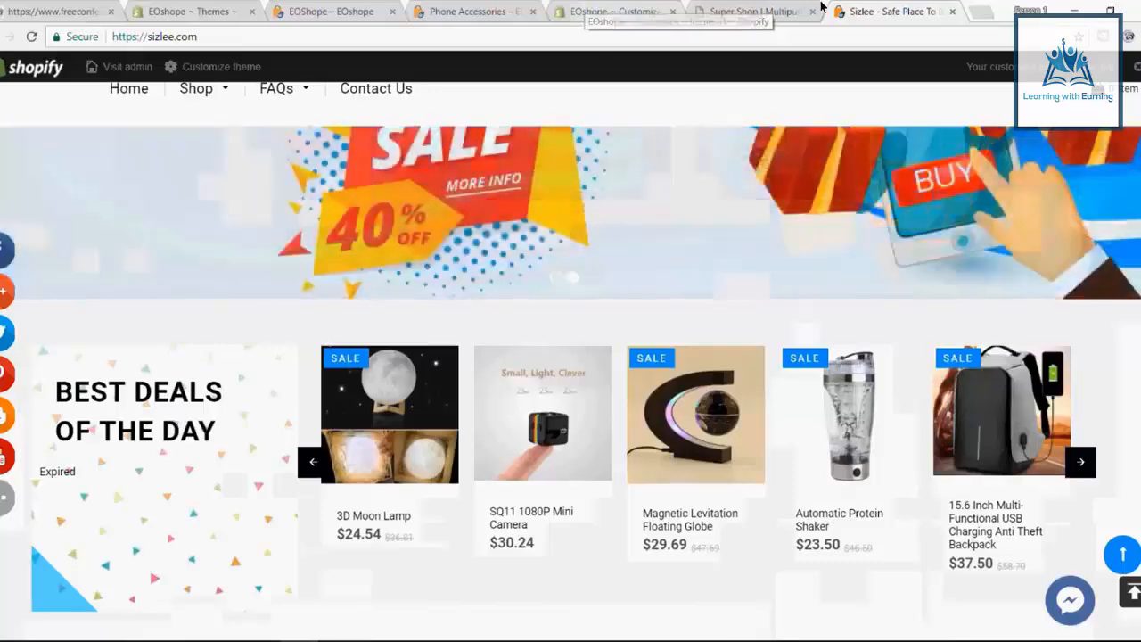
left_click(786, 9)
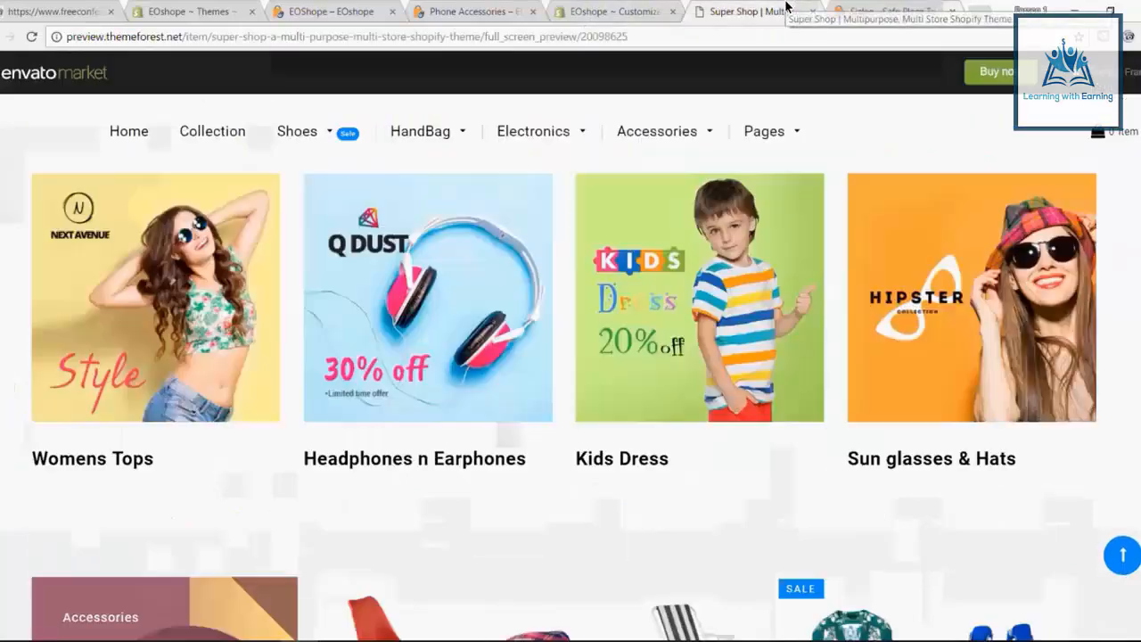
Return to the theme editor, review the settings of the Headphones n Earphones and Kids Dress banners, and leave the Grid Banner section.
left_click(615, 11)
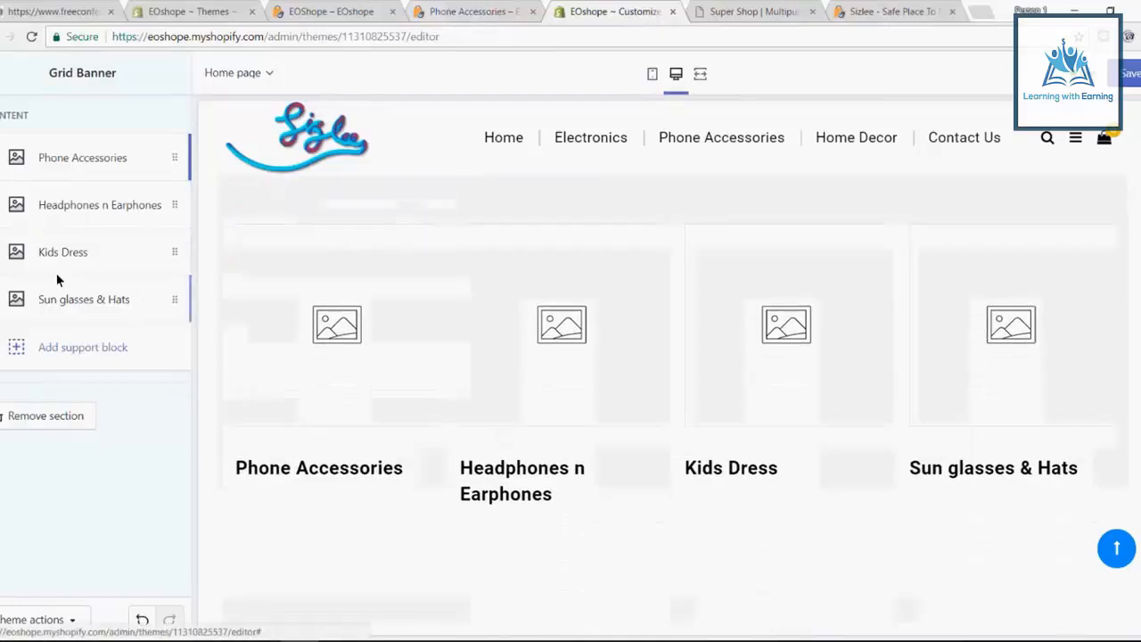
left_click(90, 217)
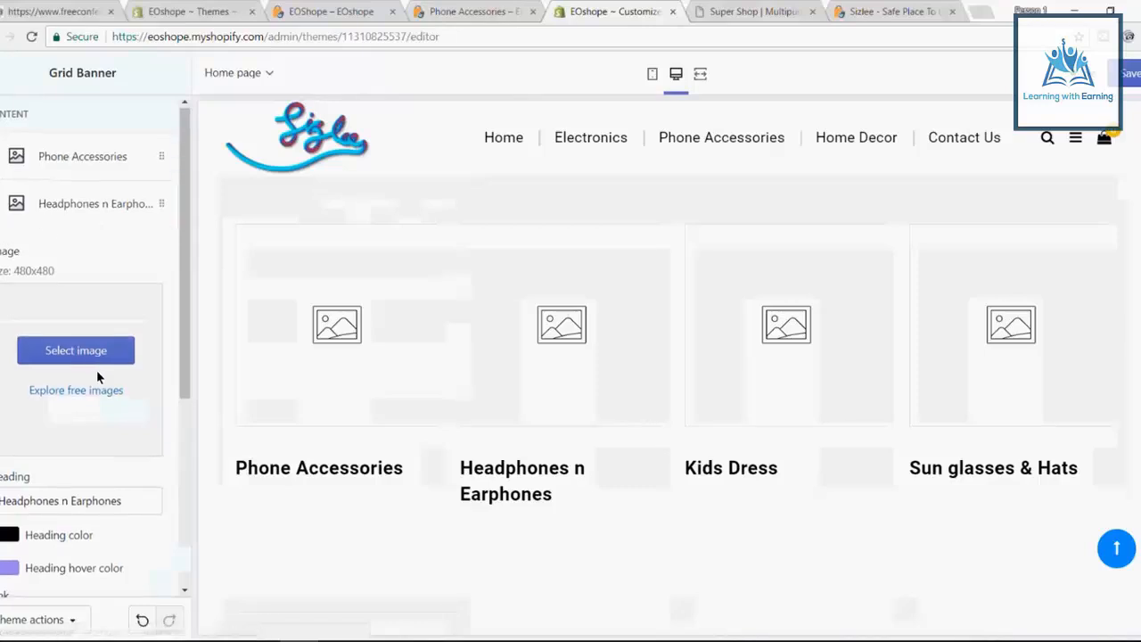
scroll(105, 387, "down", 4)
scroll(81, 375, "up", 2)
scroll(66, 352, "up", 1)
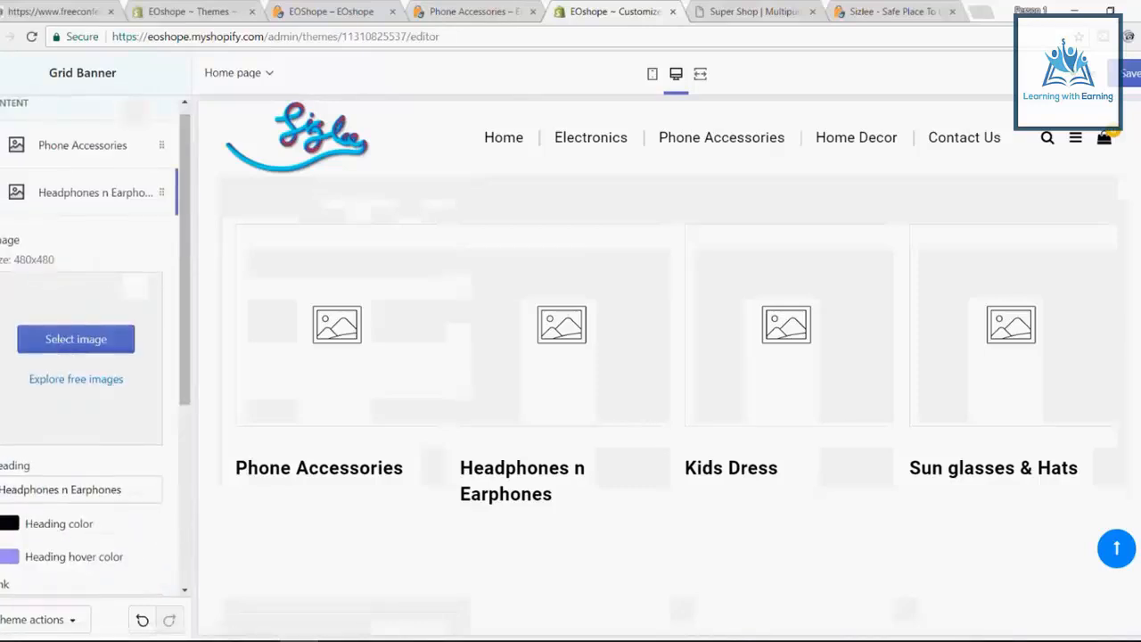
left_click(17, 206)
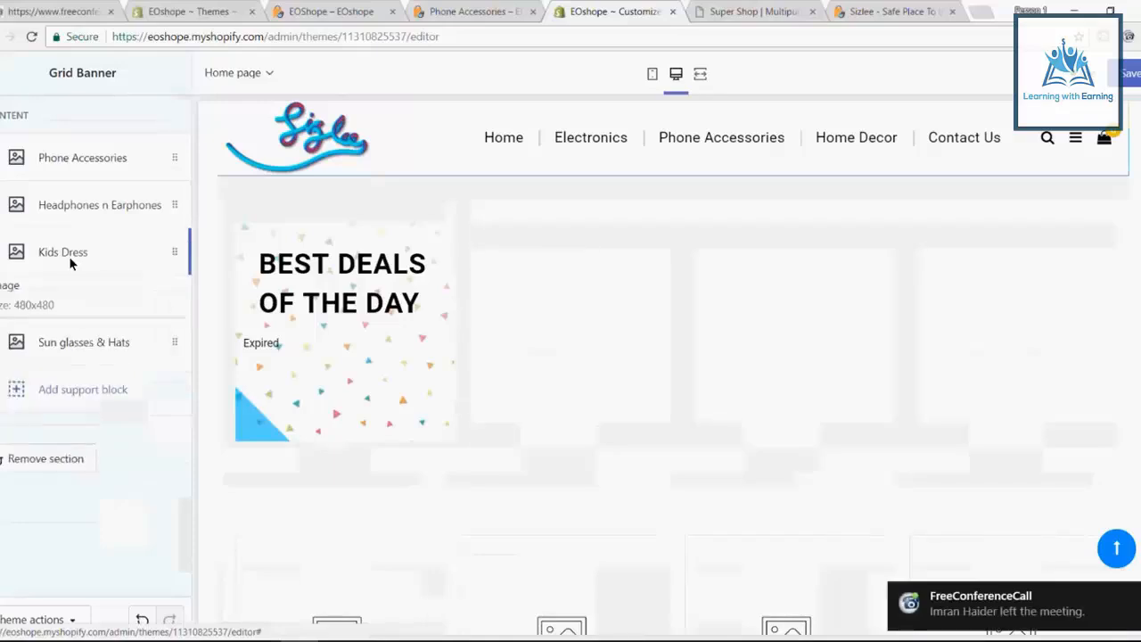
left_click(69, 256)
scroll(73, 287, "down", 2)
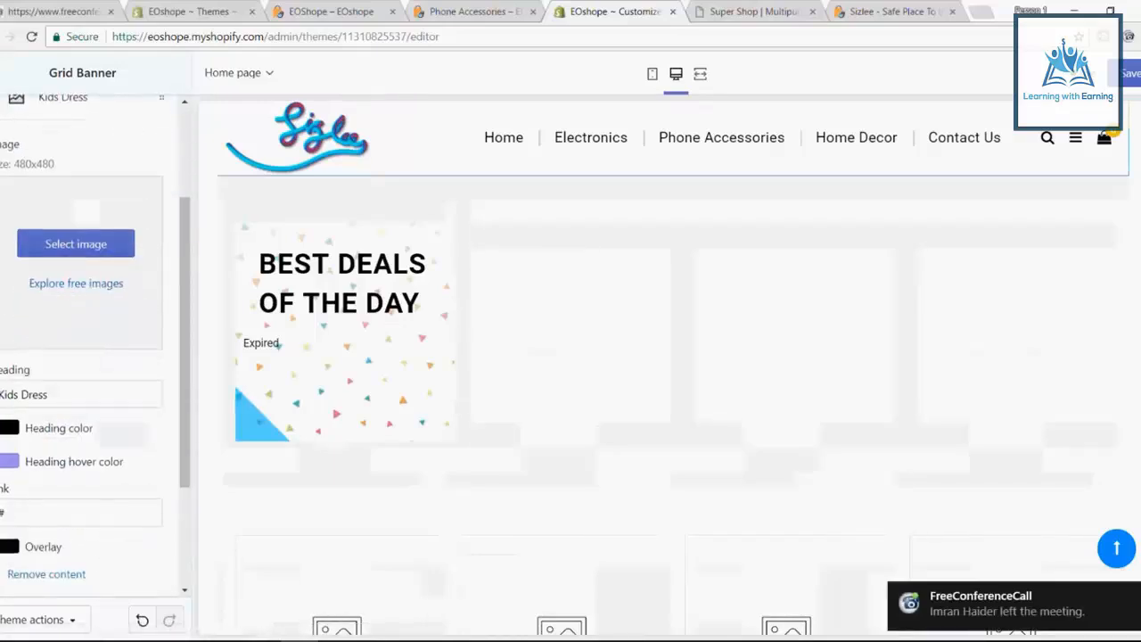
scroll(39, 346, "up", 2)
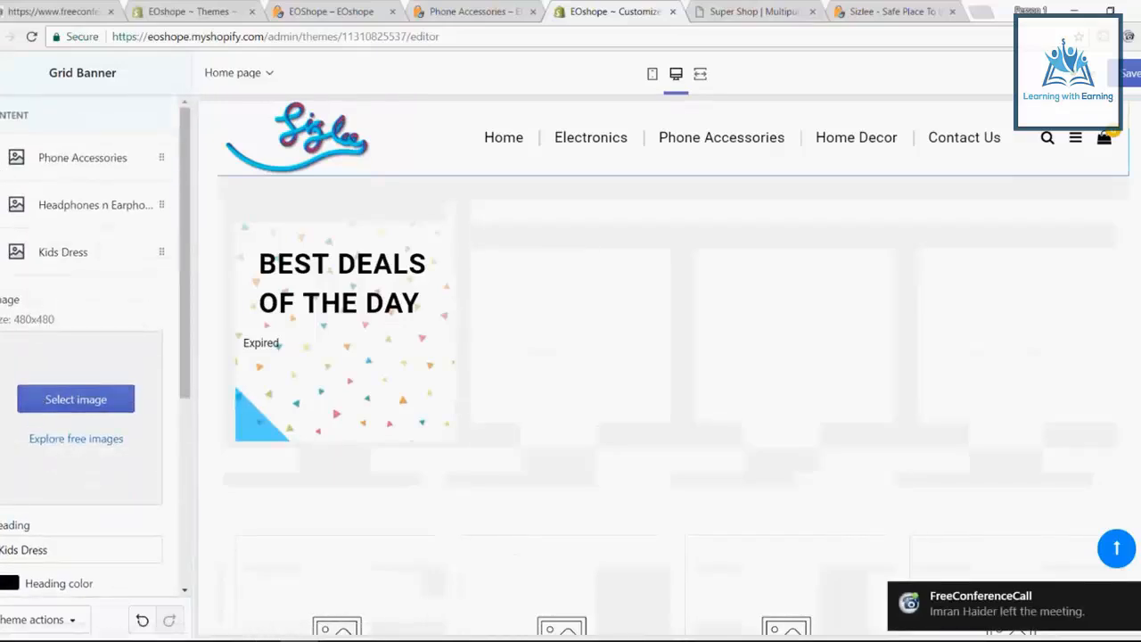
left_click(1, 73)
Open the Home Featured Products section directly below Grid Banner and select its whole heading text.
scroll(73, 340, "down", 2)
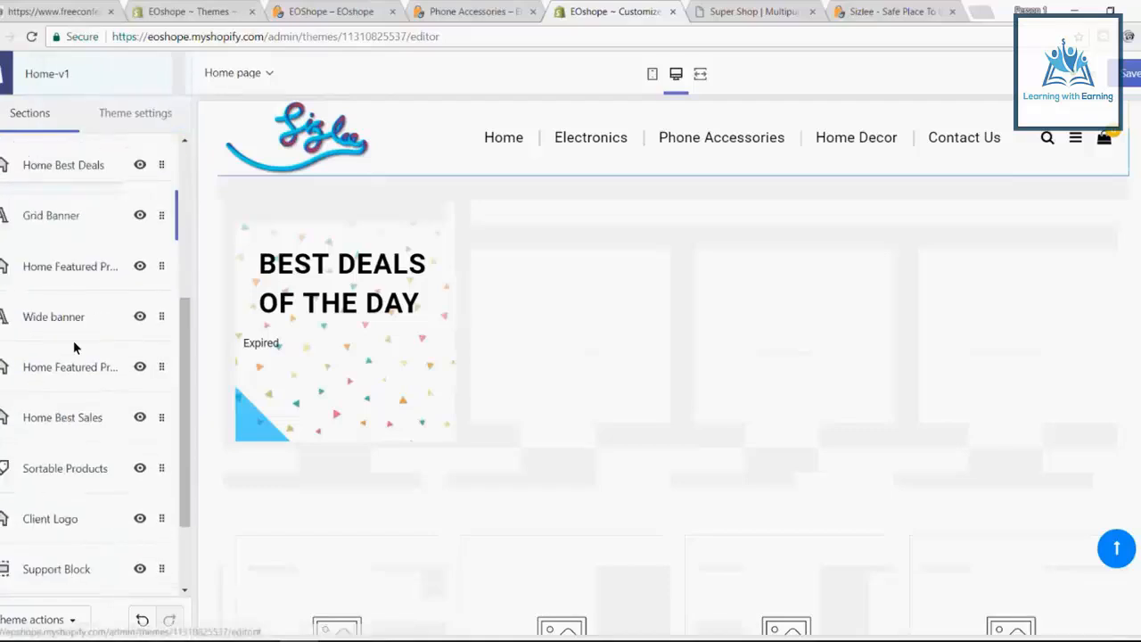
left_click(80, 270)
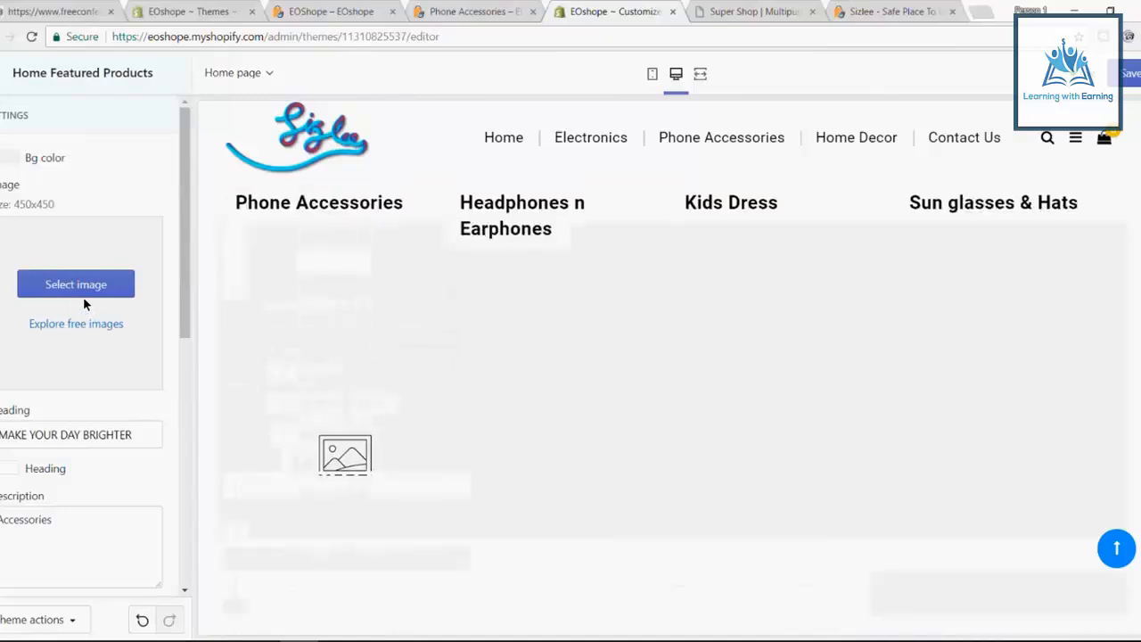
left_click_drag(120, 435, 1, 435)
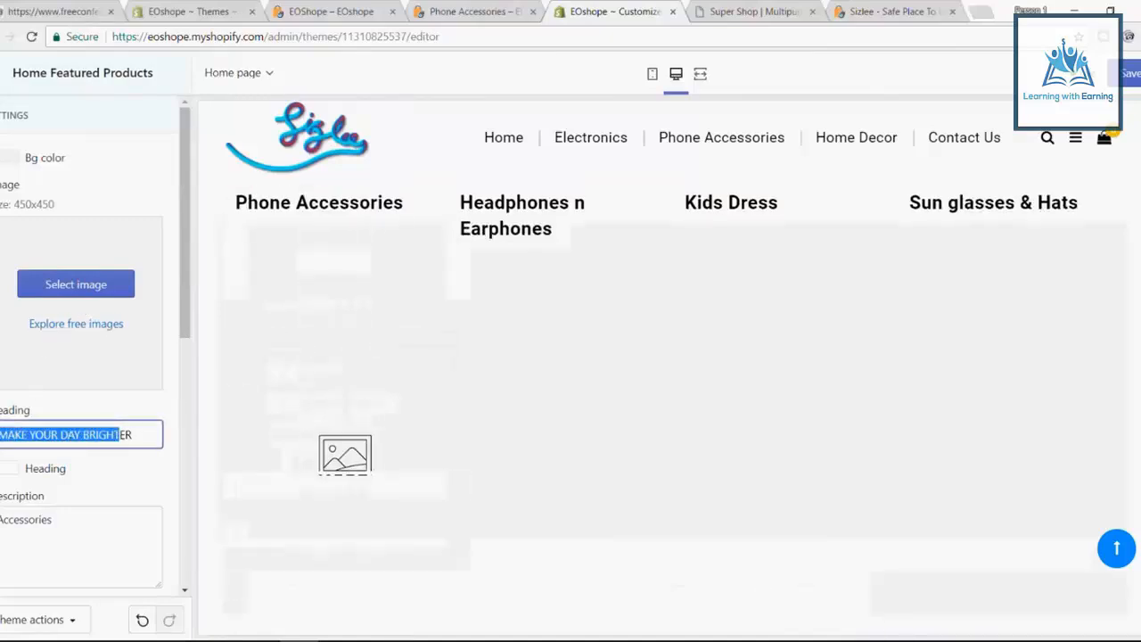
left_click_drag(139, 435, 2, 435)
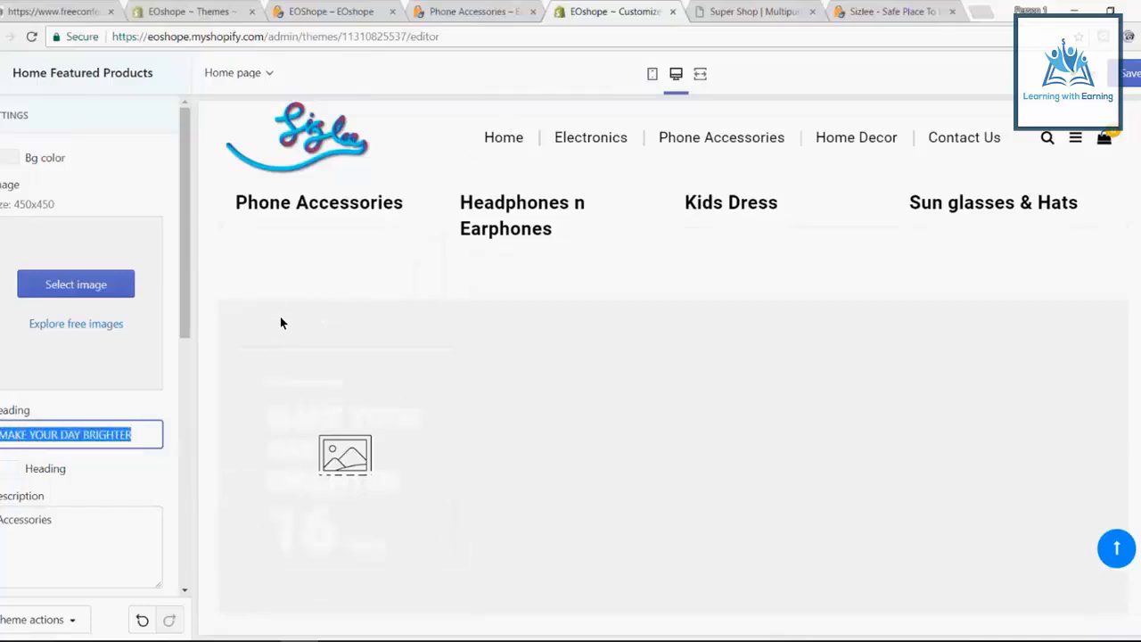
Compare the Accessories featured products section in the theme demo with the Home Lightning section on sizlee.com.
left_click(729, 10)
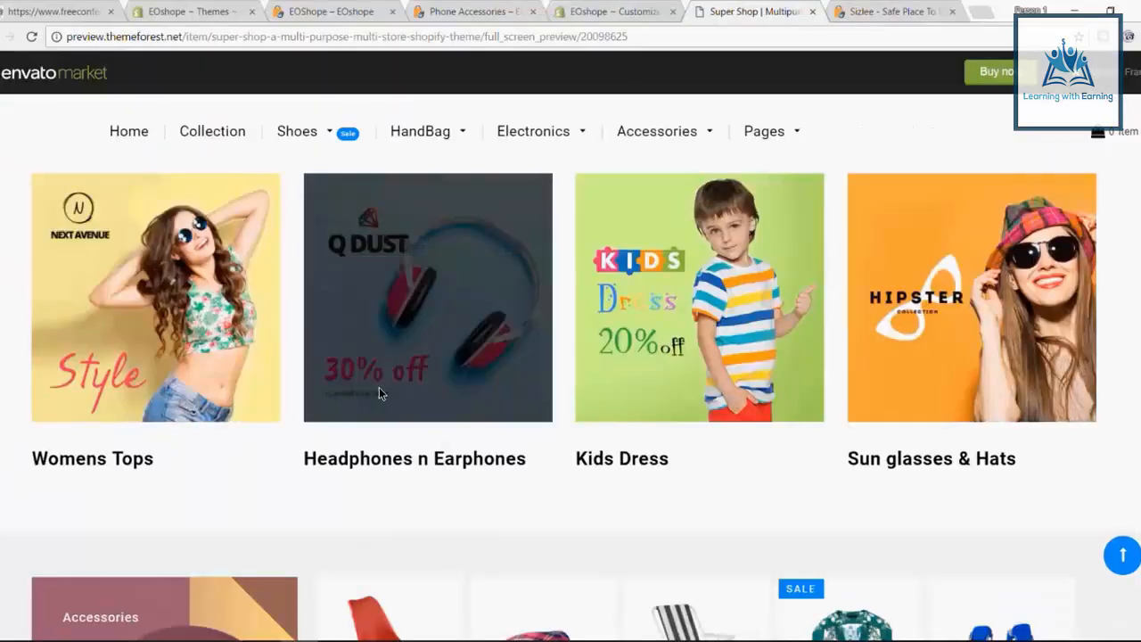
scroll(379, 393, "down", 3)
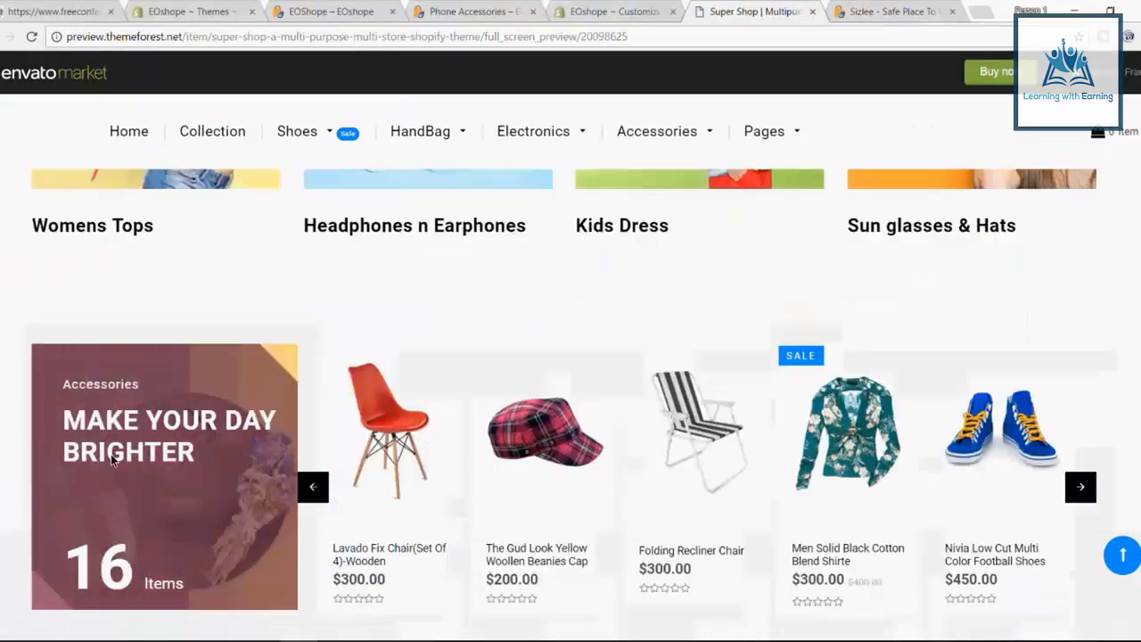
scroll(111, 454, "down", 2)
key("ctrl+Tab")
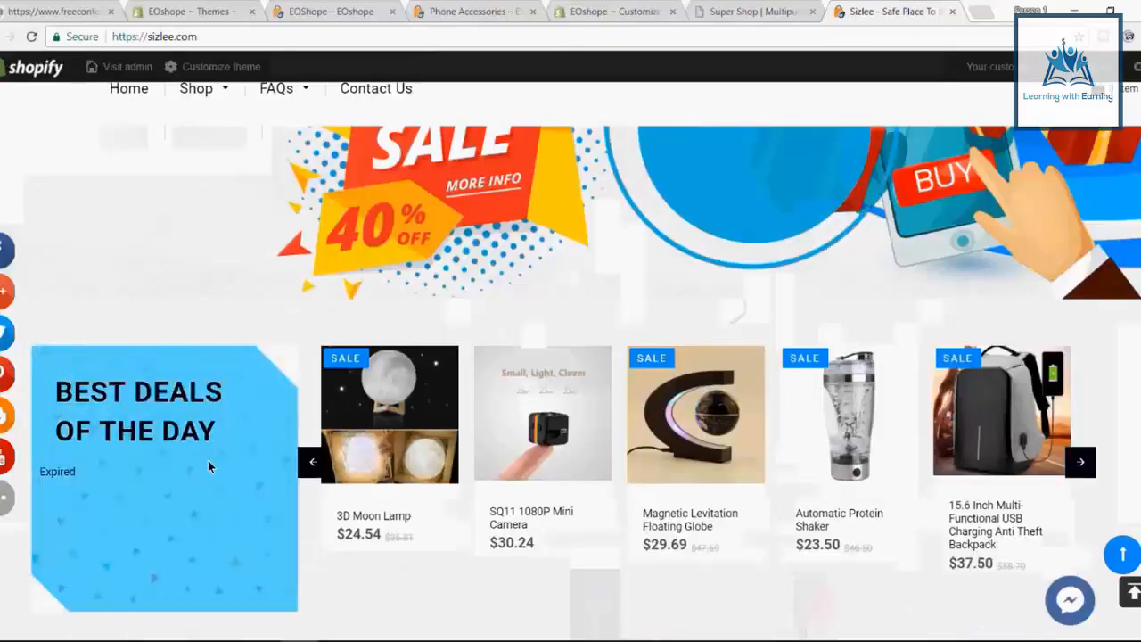
scroll(208, 460, "down", 5)
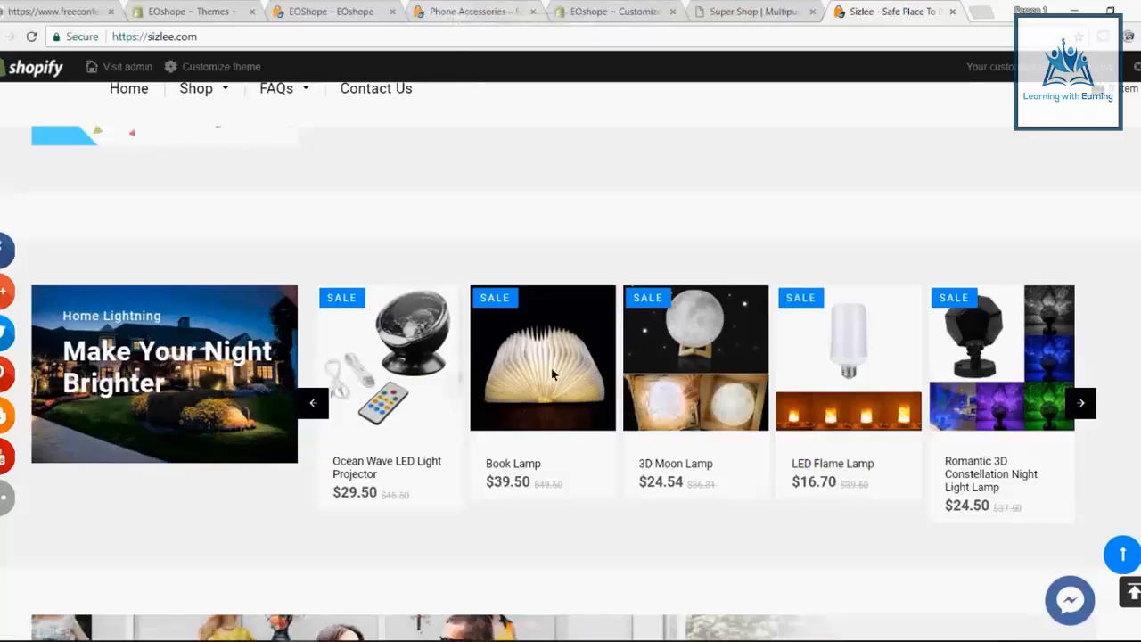
left_click(479, 12)
left_click(878, 10)
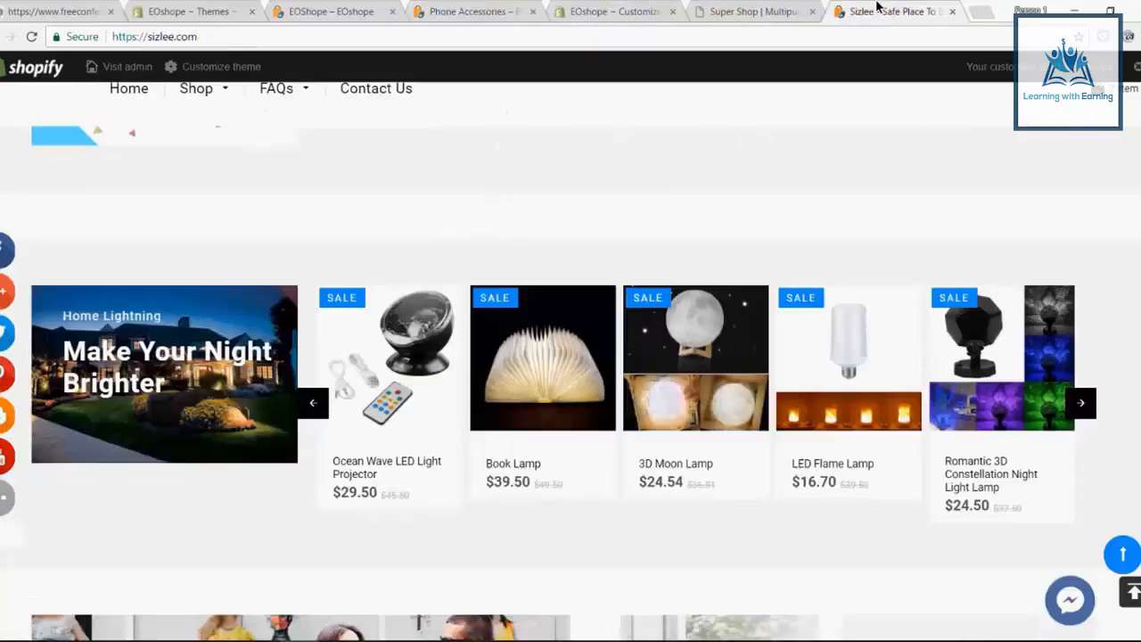
left_click(486, 11)
left_click(312, 8)
left_click(459, 9)
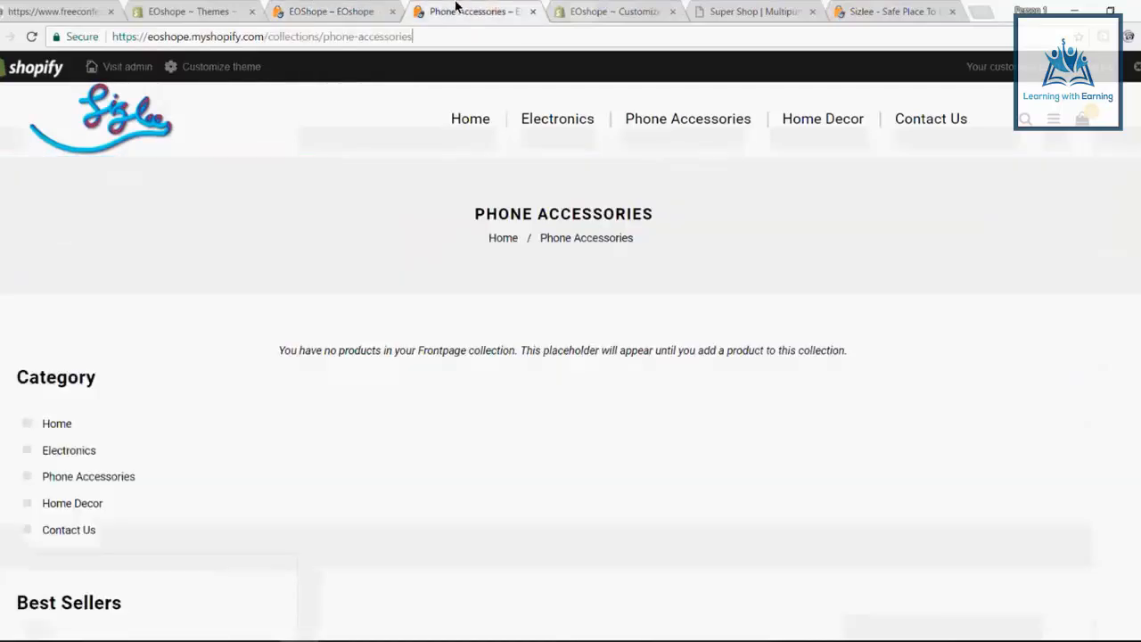
Return to the theme editor and review the featured products section's heading, description, number, link, collection and alignment settings.
left_click(557, 10)
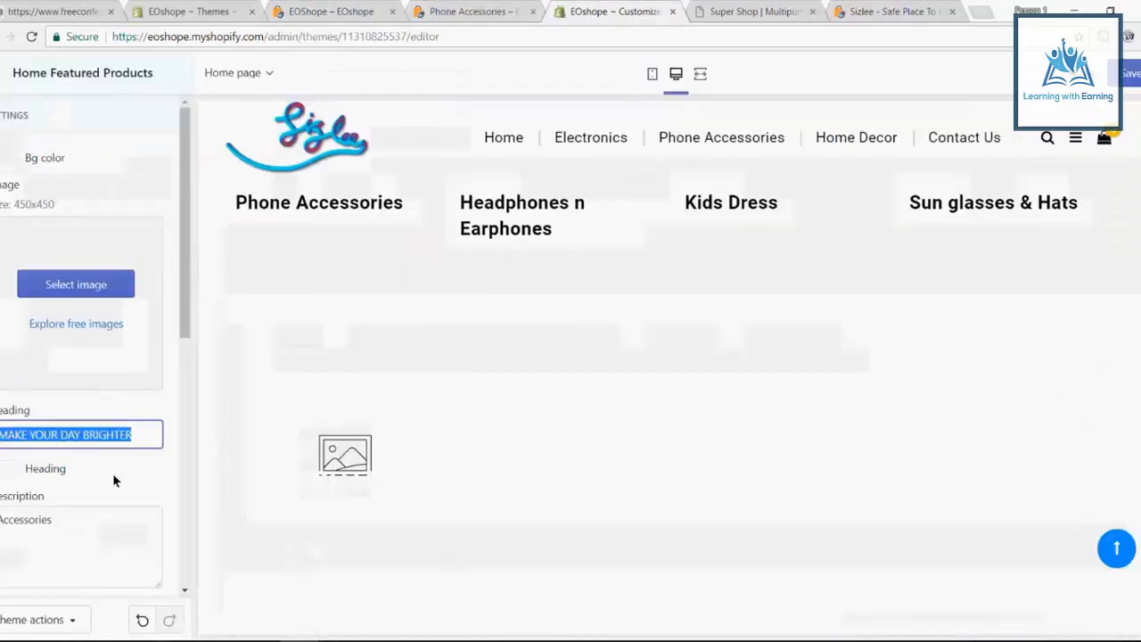
scroll(146, 450, "down", 2)
scroll(107, 334, "down", 4)
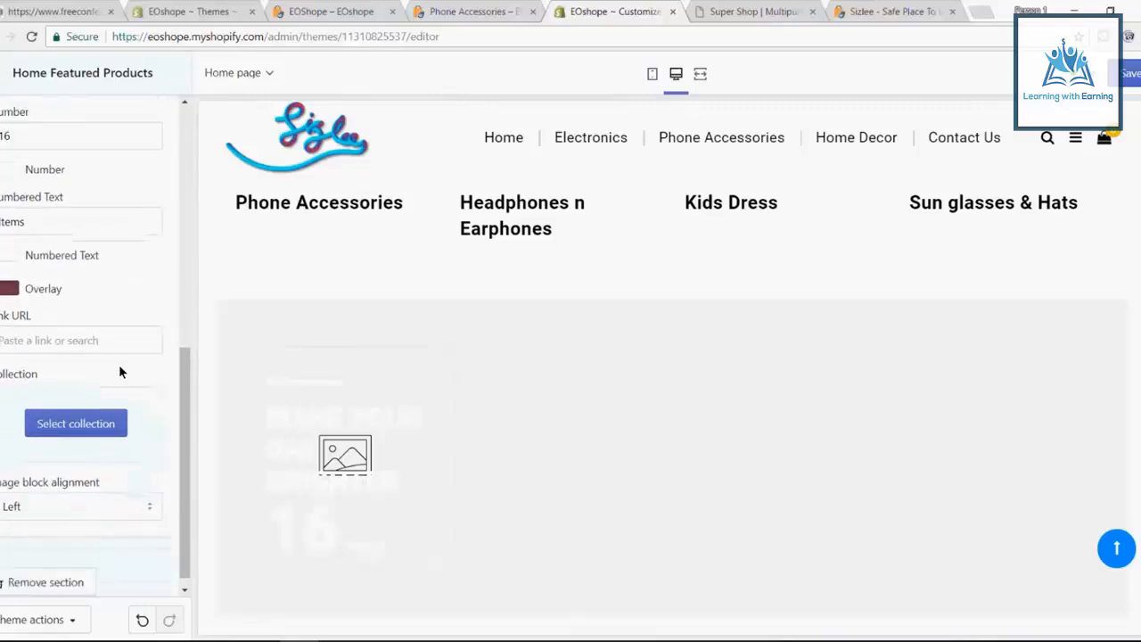
scroll(98, 294, "up", 6)
scroll(110, 418, "down", 3)
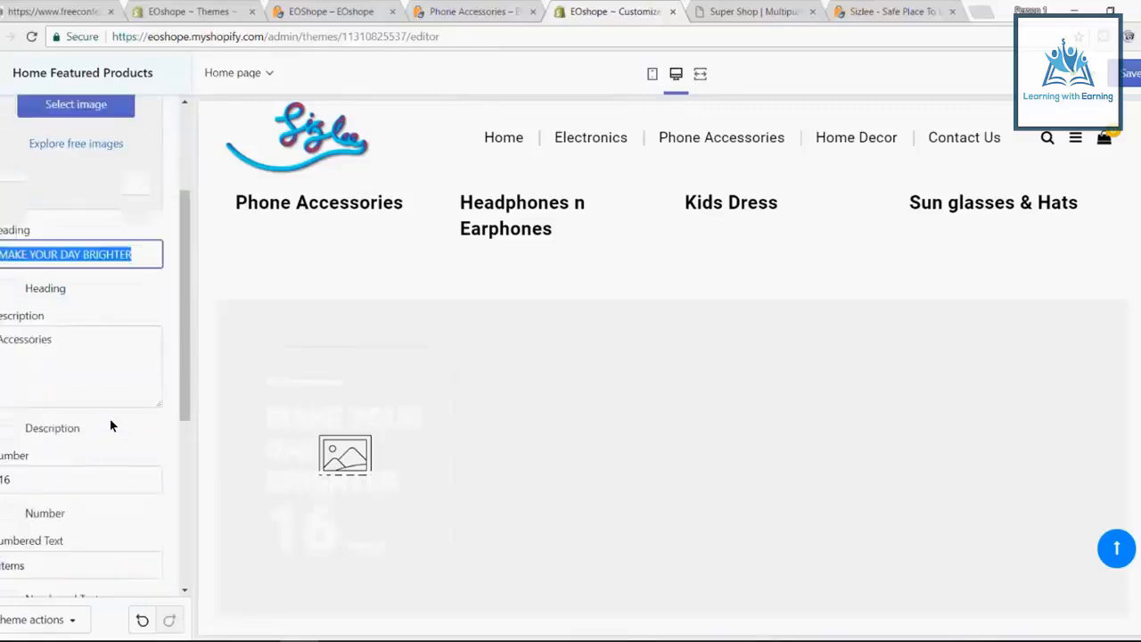
key("Tab")
scroll(48, 405, "down", 2)
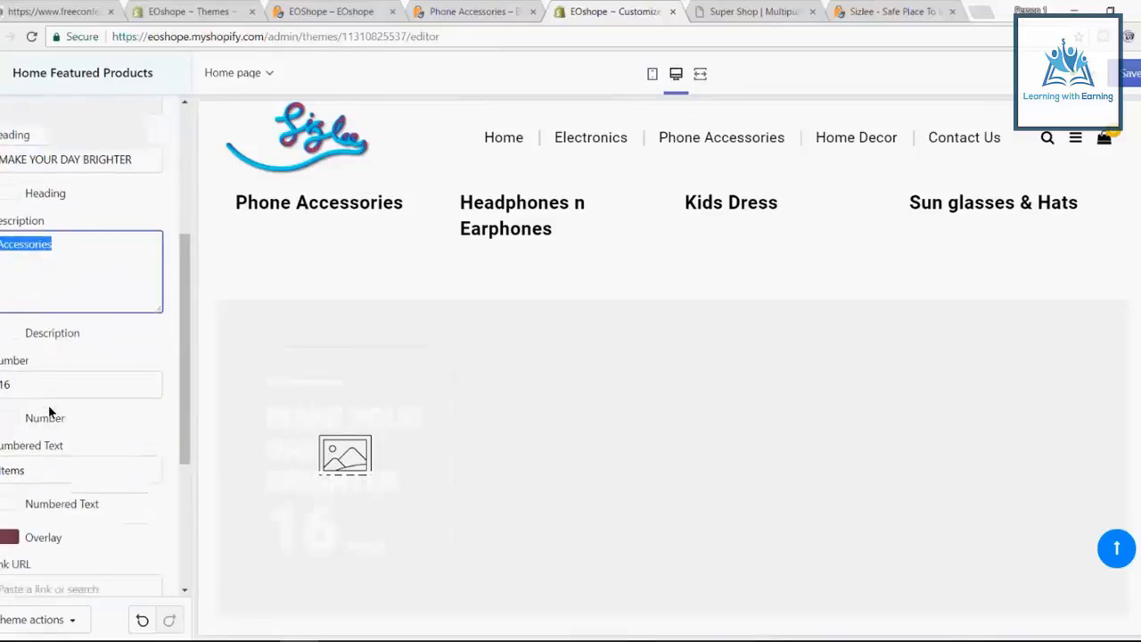
key("Tab")
scroll(130, 443, "down", 2)
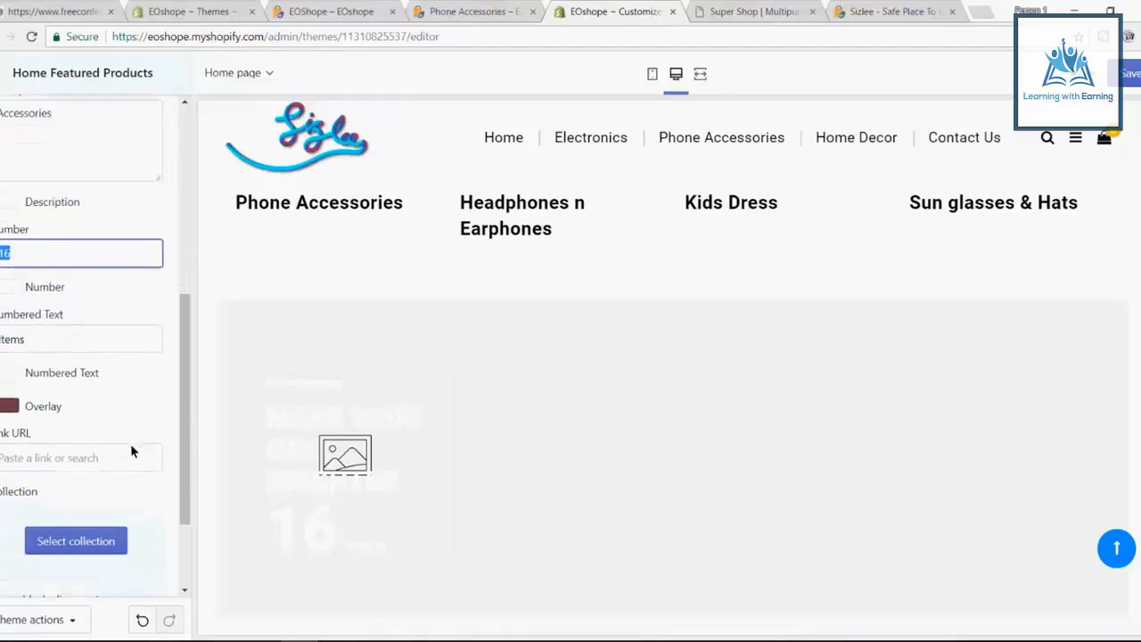
left_click(60, 328)
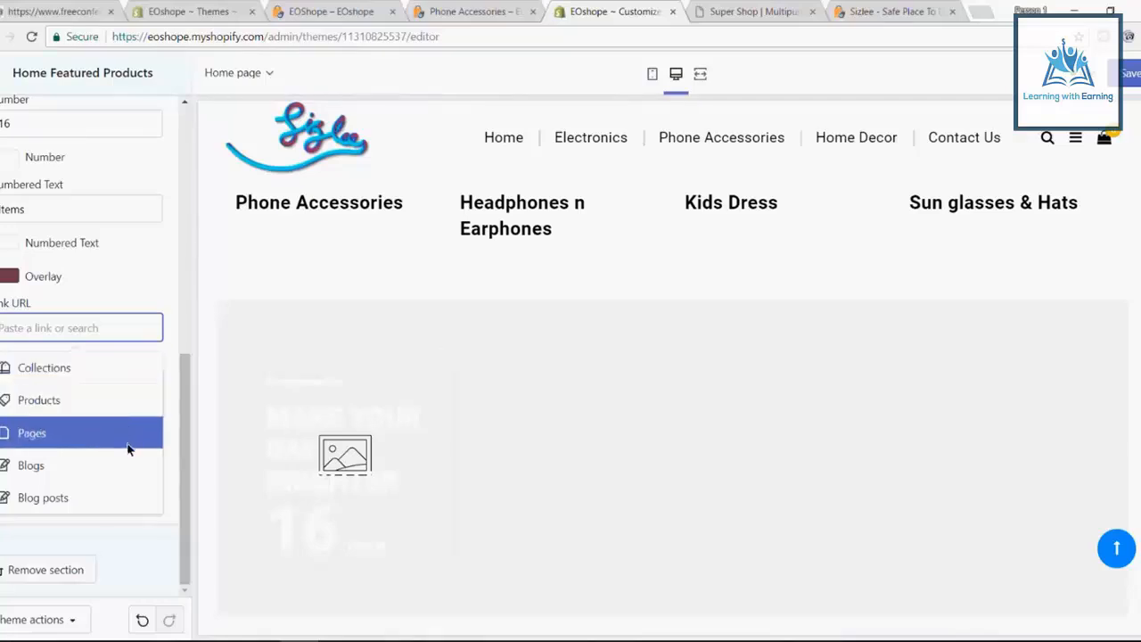
left_click(169, 490)
scroll(157, 522, "up", 10)
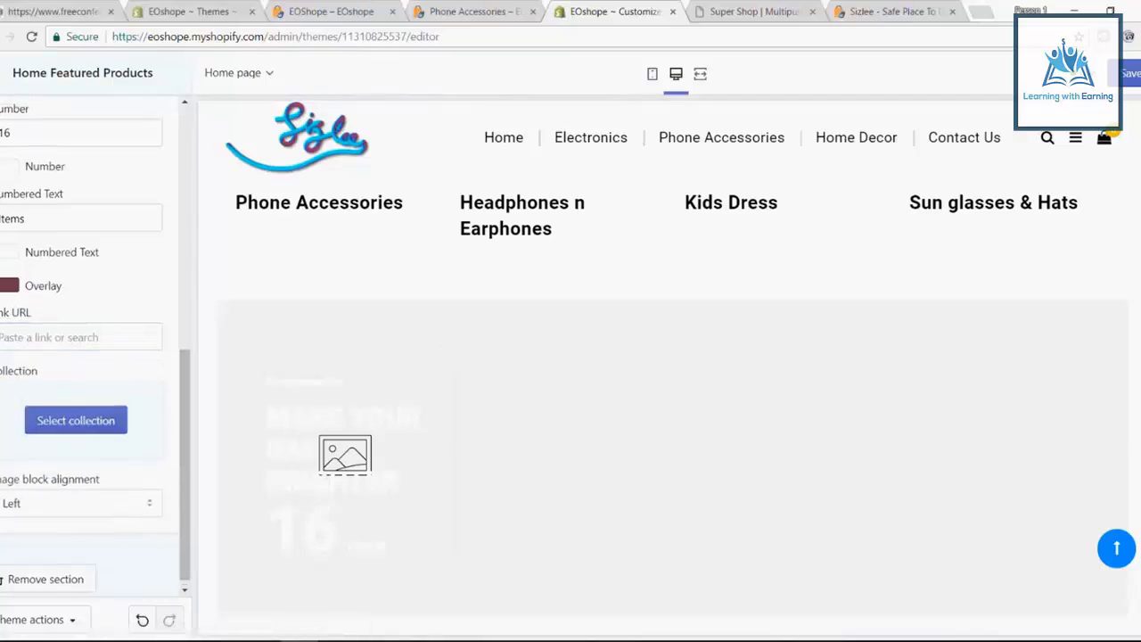
Leave the Home Featured Products section and open the Wide banner section's settings.
left_click(2, 77)
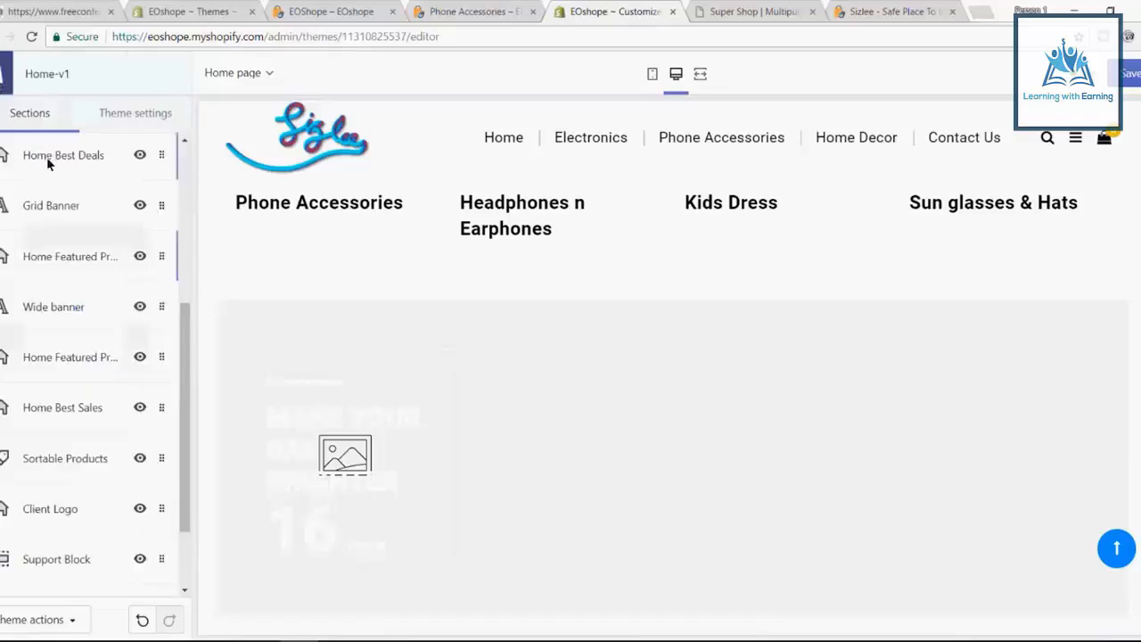
scroll(82, 305, "down", 1)
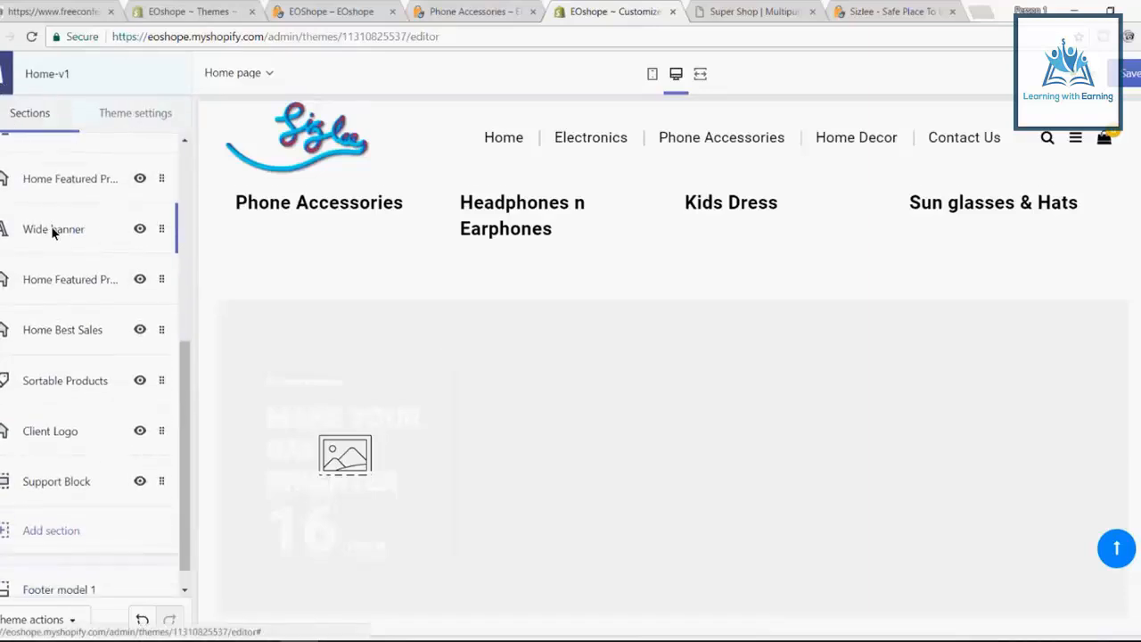
left_click(51, 226)
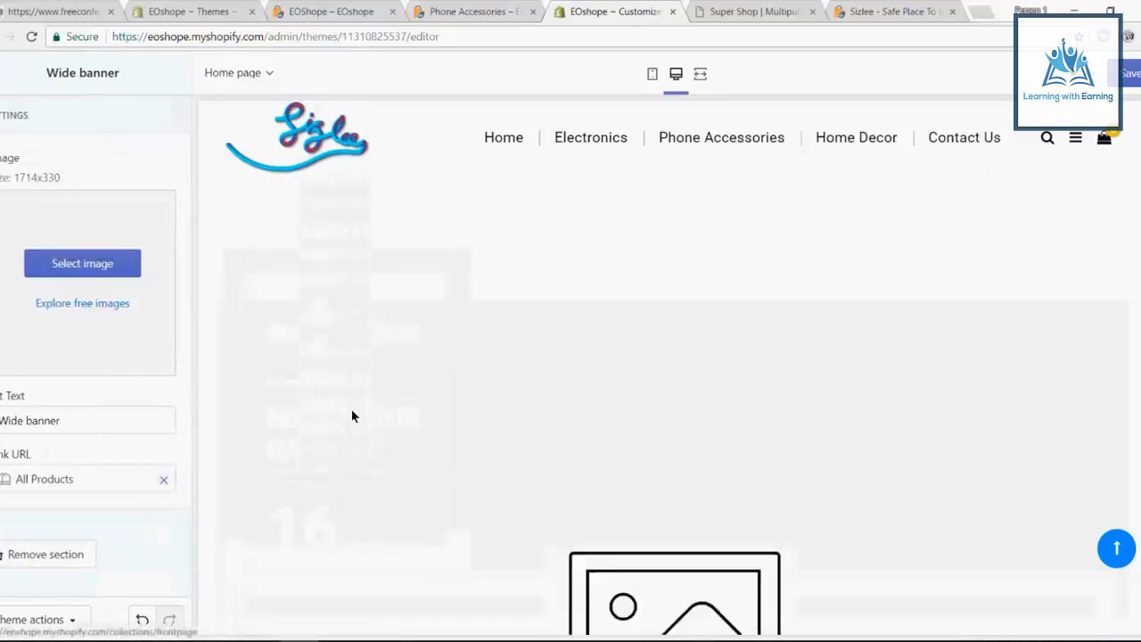
Examine the wide sale banner below the featured products in the theme demo.
left_click(752, 9)
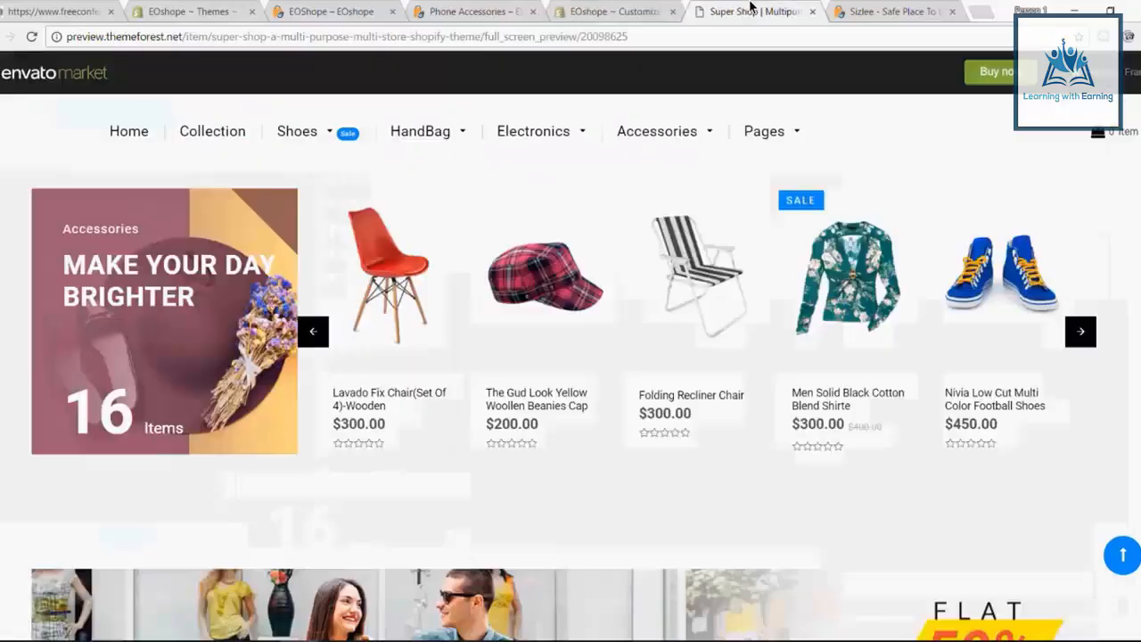
scroll(374, 441, "down", 1)
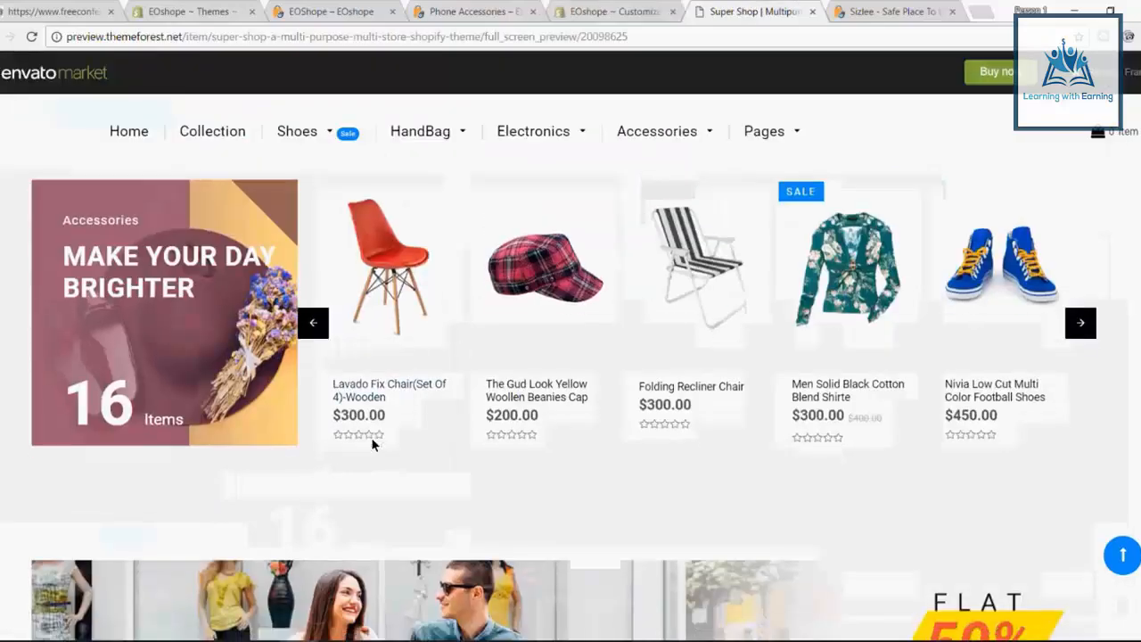
scroll(373, 443, "down", 3)
scroll(342, 433, "up", 2)
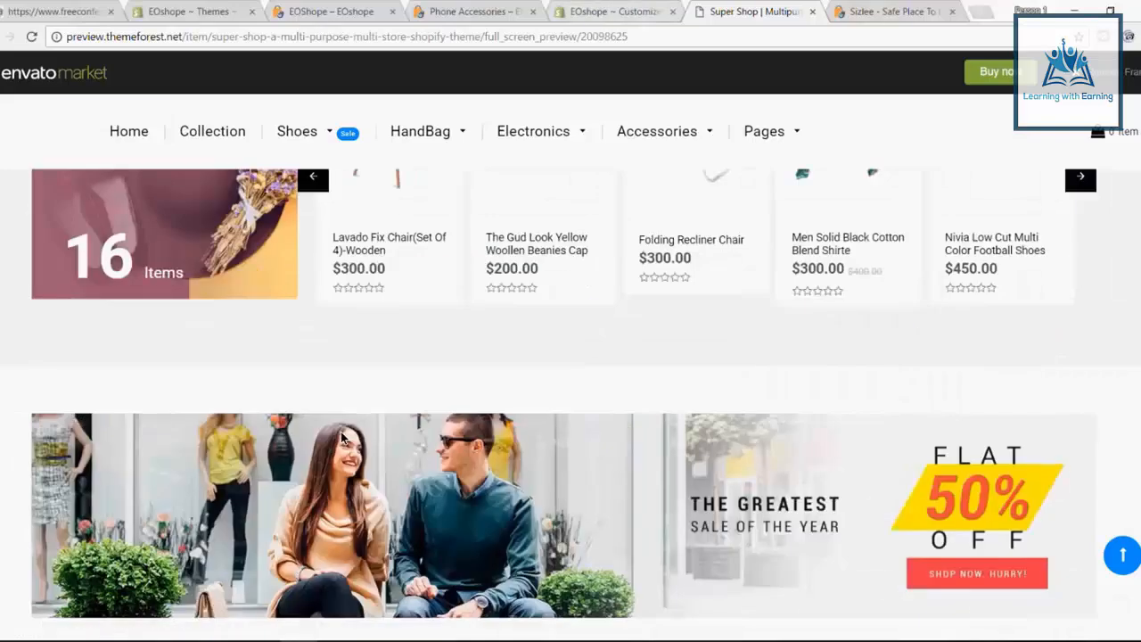
Compare the wide sale banner in the theme demo with the one on sizlee.com.
scroll(339, 428, "down", 2)
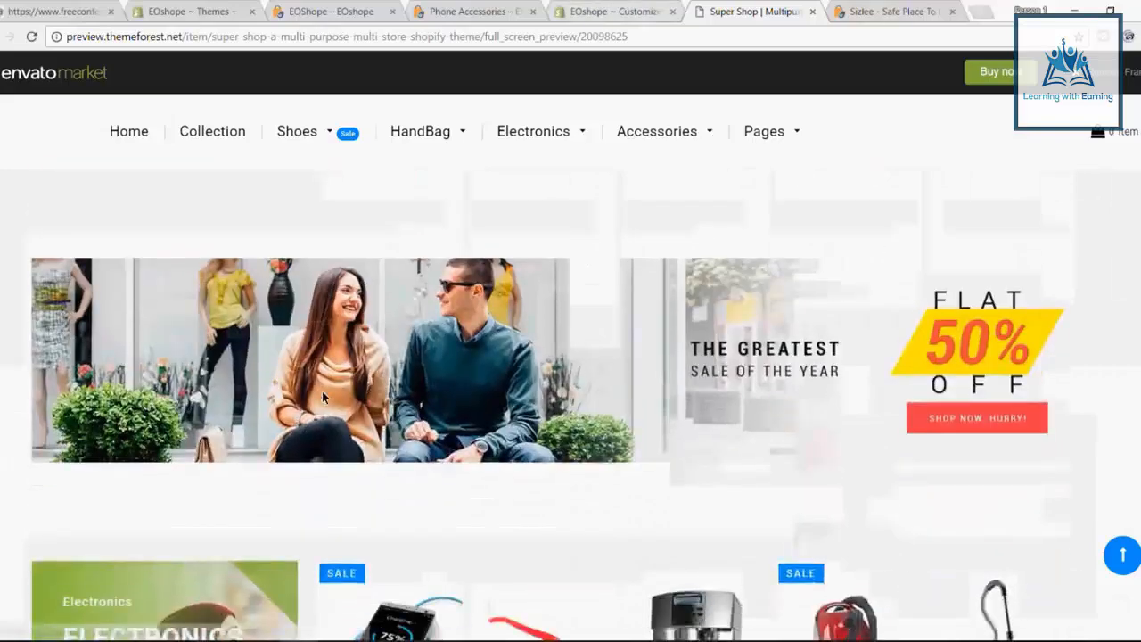
scroll(322, 391, "up", 3)
scroll(363, 460, "down", 1)
scroll(363, 461, "down", 2)
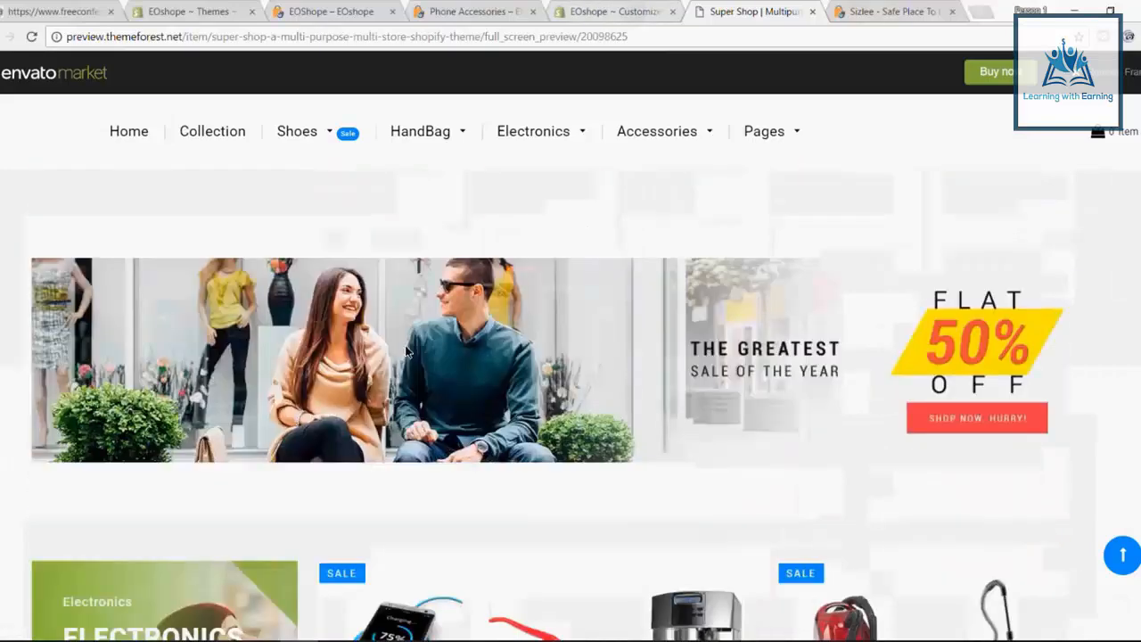
scroll(406, 351, "down", 1)
left_click(950, 8)
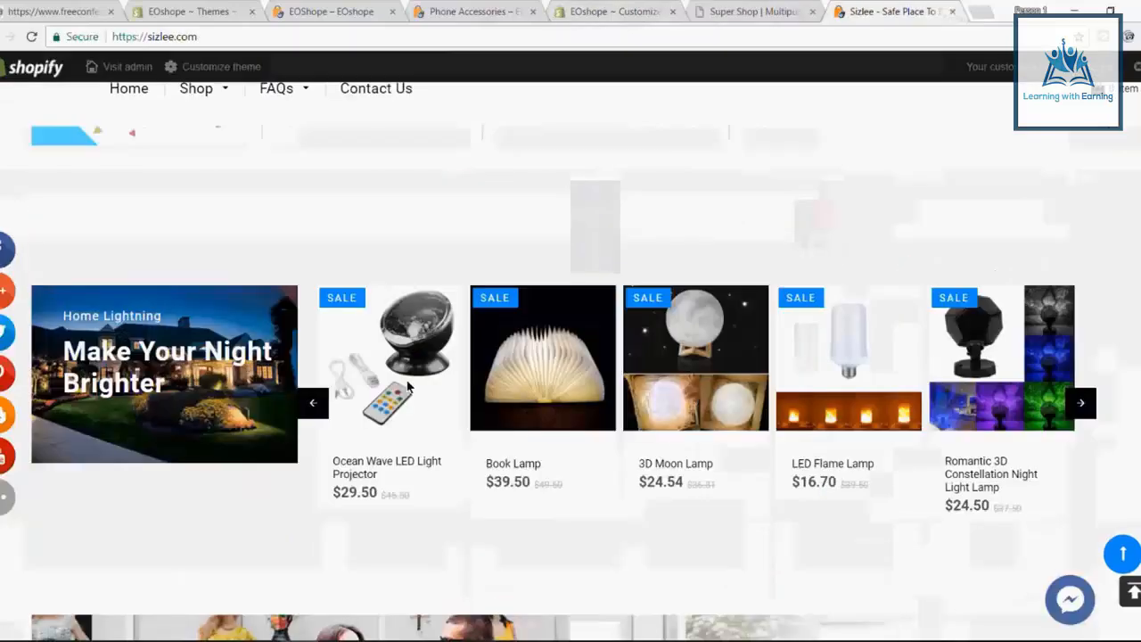
scroll(407, 386, "down", 1)
scroll(408, 386, "down", 3)
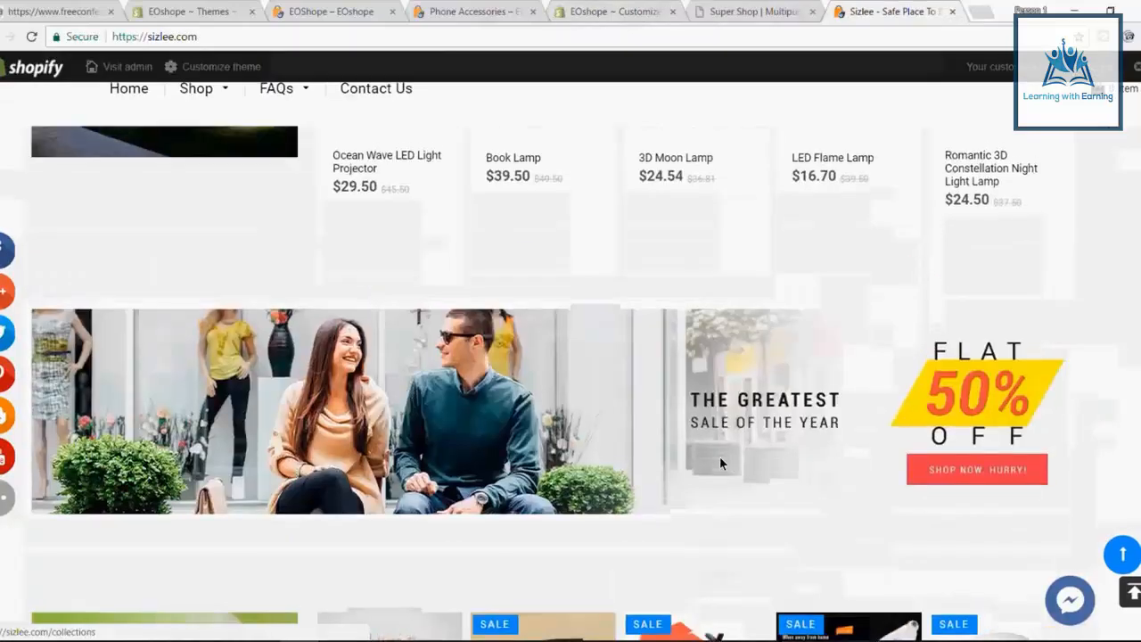
scroll(719, 456, "up", 1)
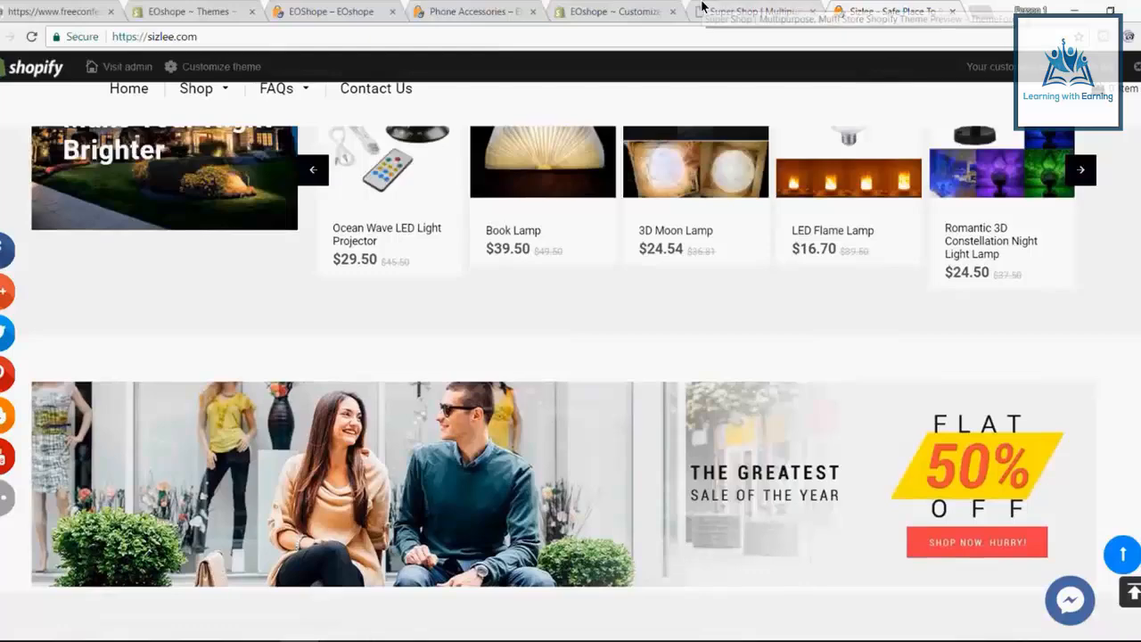
Switch between the theme demo and sizlee.com to compare the wide banner and the Electronics Flash Sale section beneath it.
left_click(702, 8)
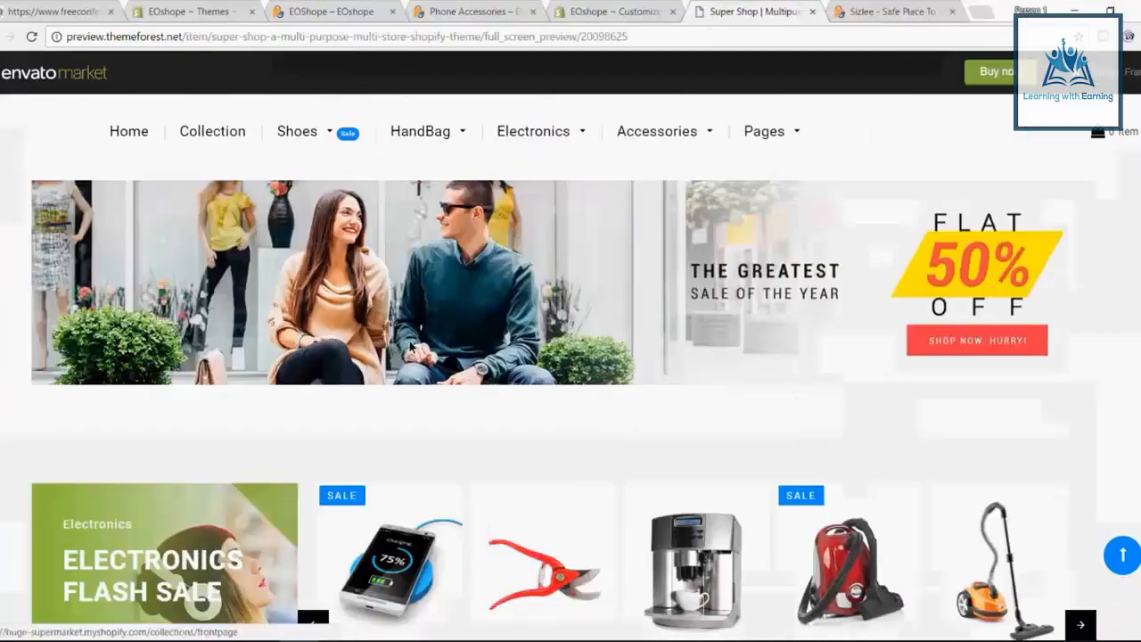
left_click(899, 12)
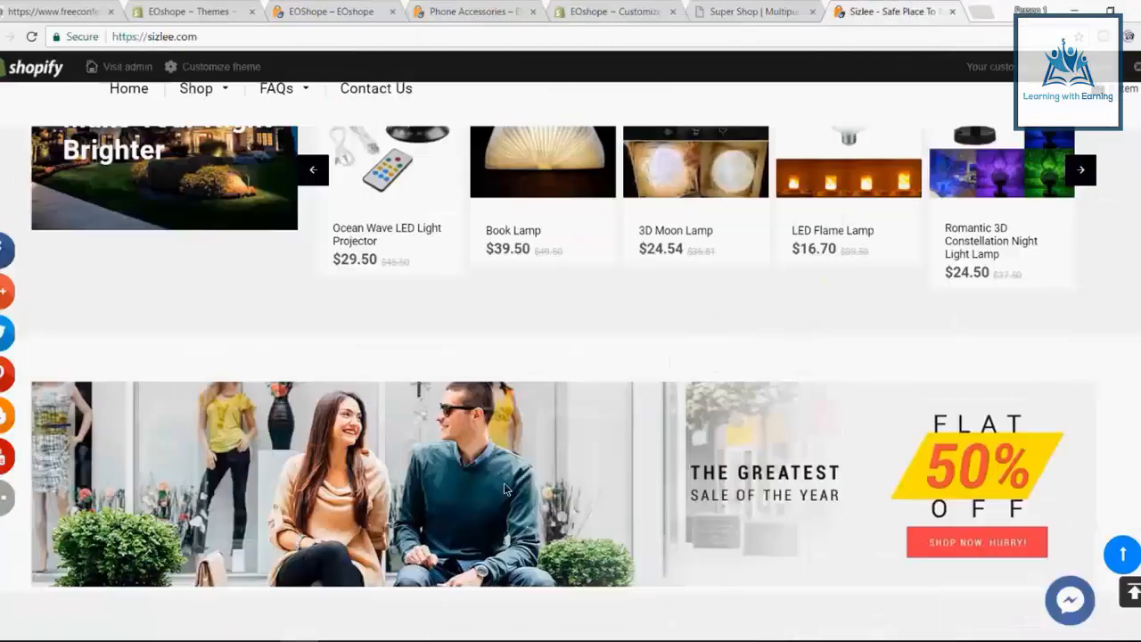
scroll(575, 498, "down", 1)
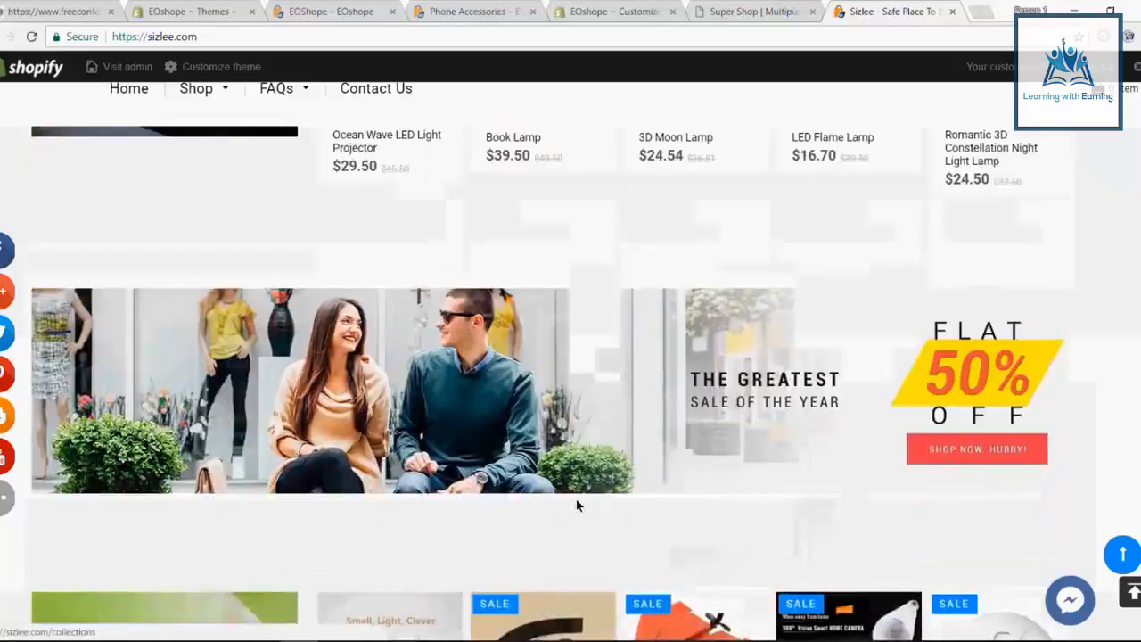
scroll(576, 499, "down", 1)
scroll(188, 446, "down", 2)
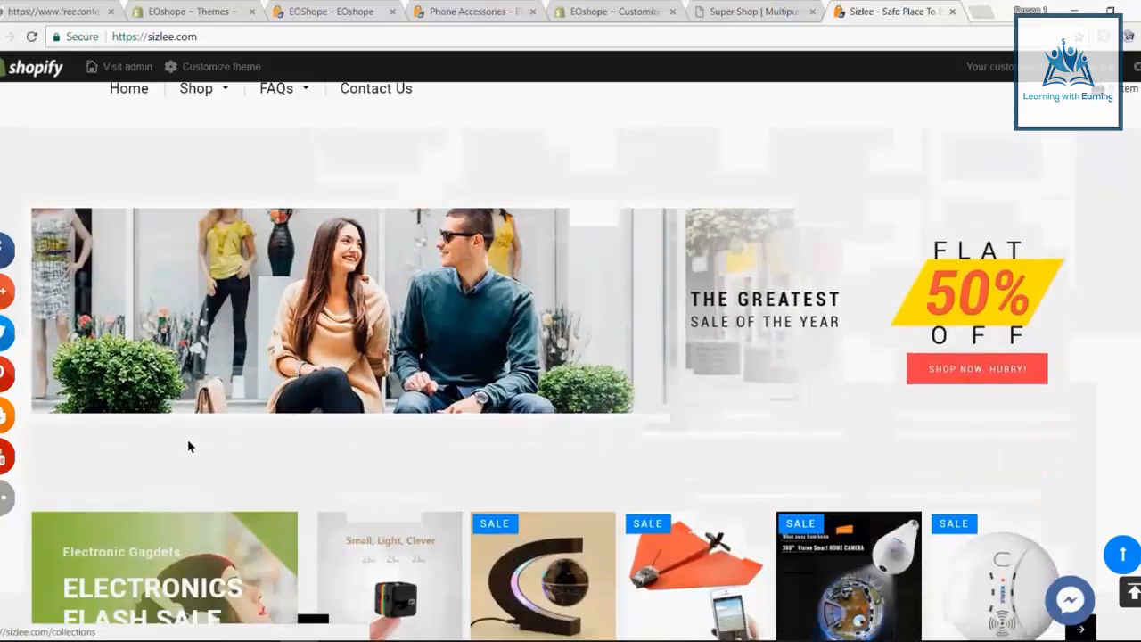
key("ctrl+shift+Tab")
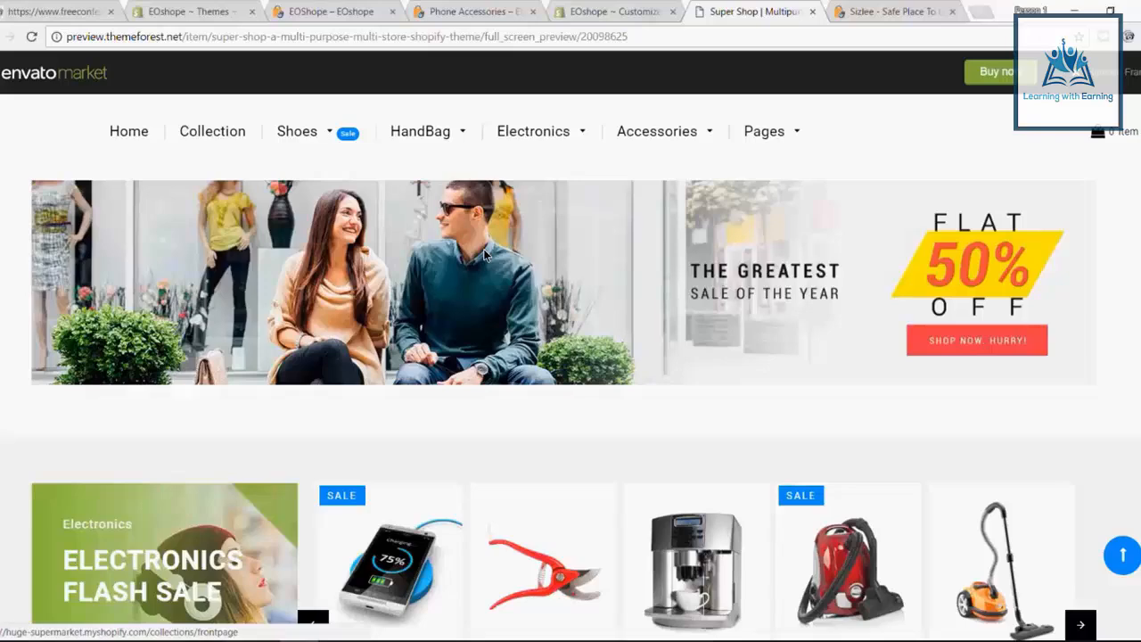
scroll(460, 243, "down", 1)
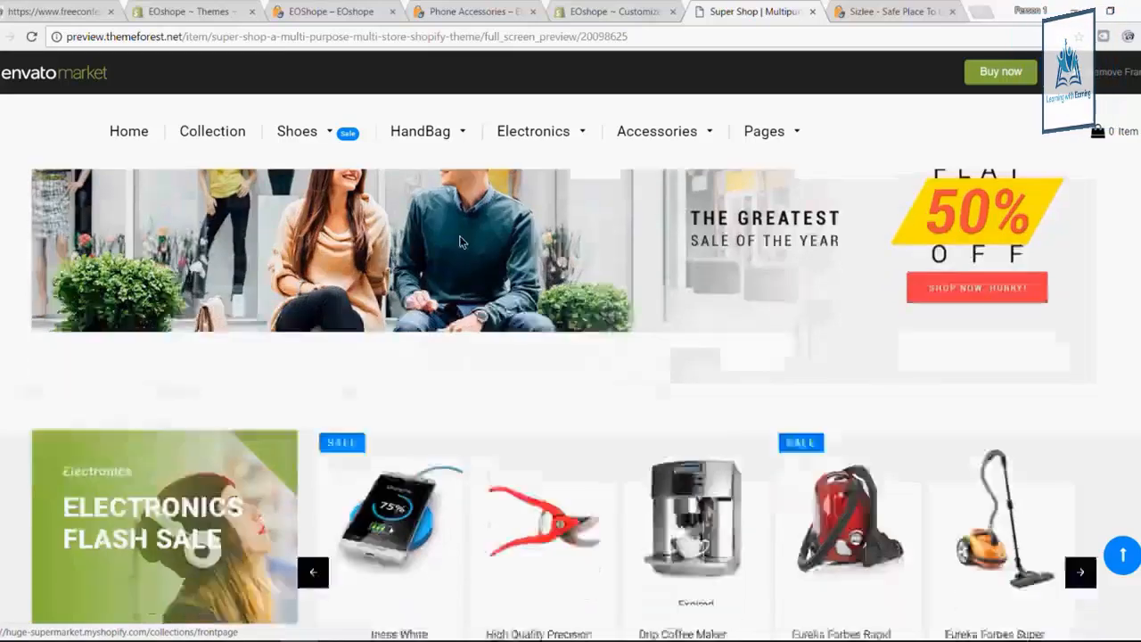
scroll(461, 242, "up", 1)
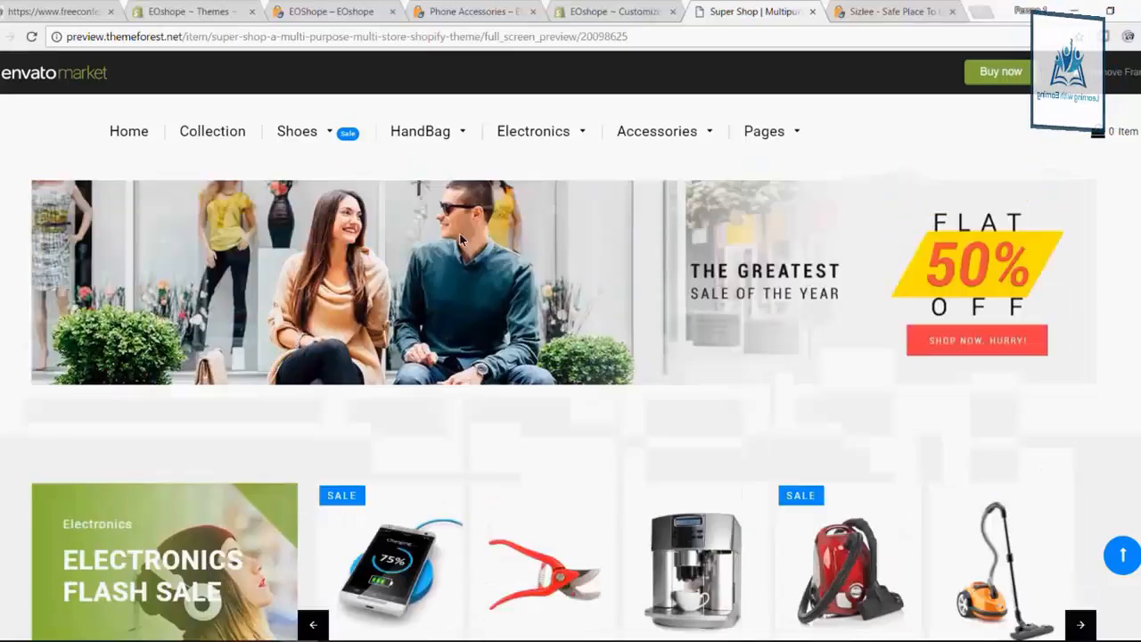
left_click(863, 7)
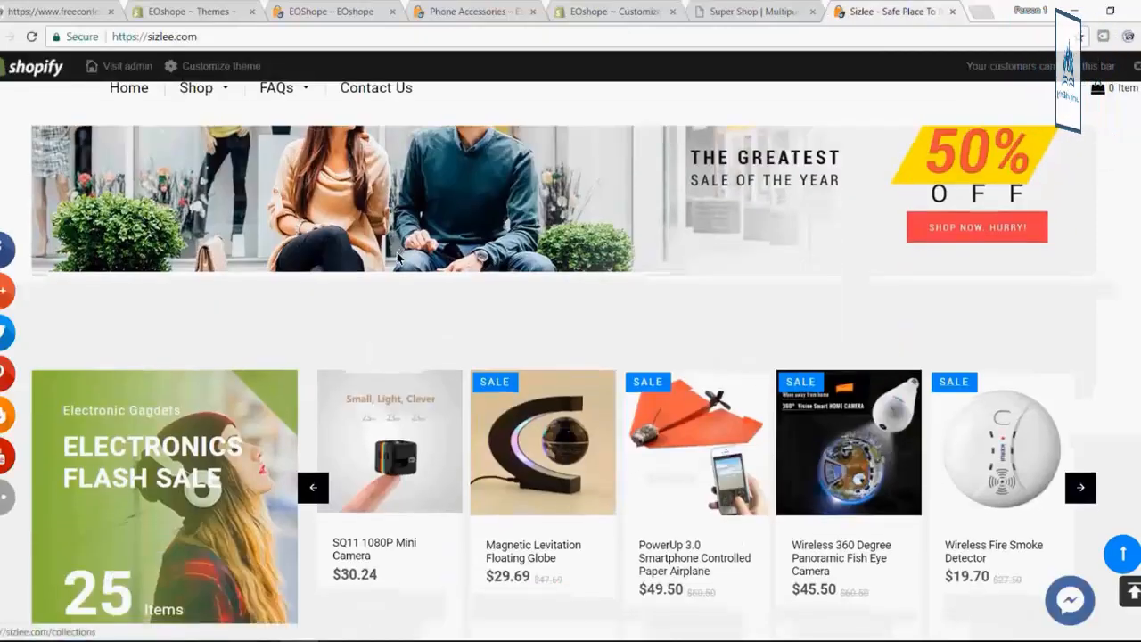
scroll(397, 258, "down", 1)
Return to the theme editor, review the Wide banner's alt text and clear its link URL.
key("ctrl+shift+Tab")
key("ctrl+shift+Tab")
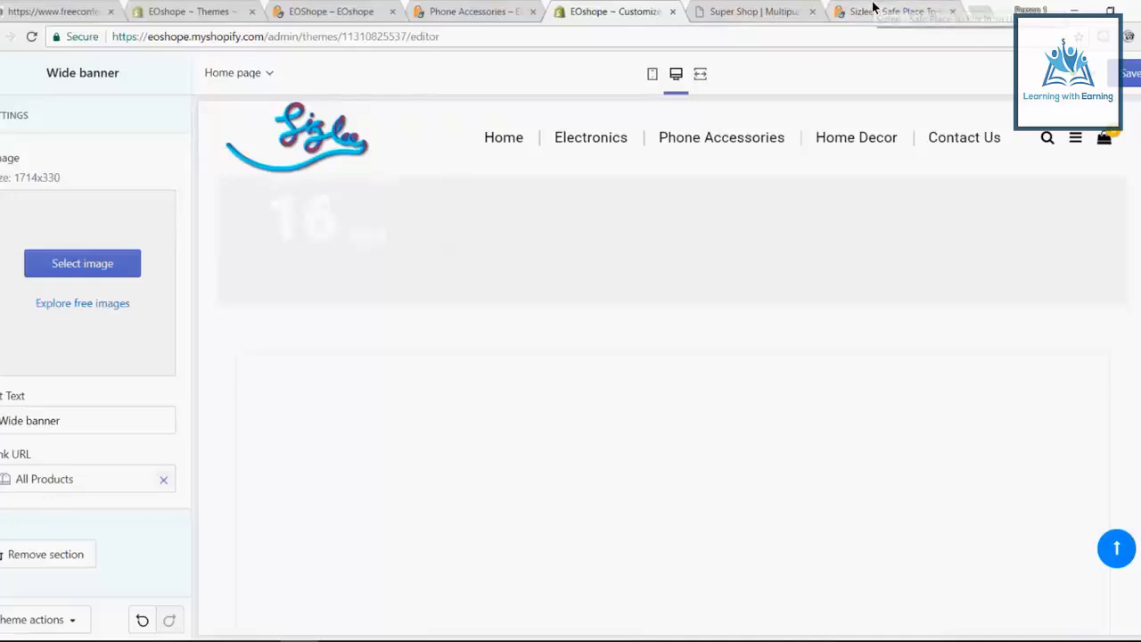
triple_click(100, 424)
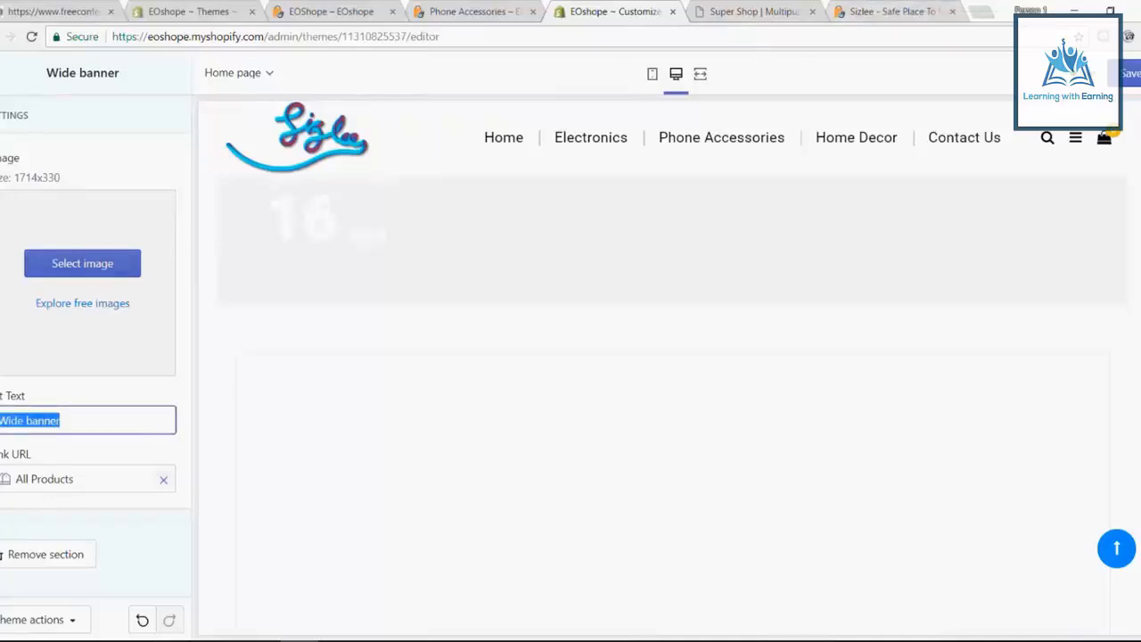
left_click(88, 483)
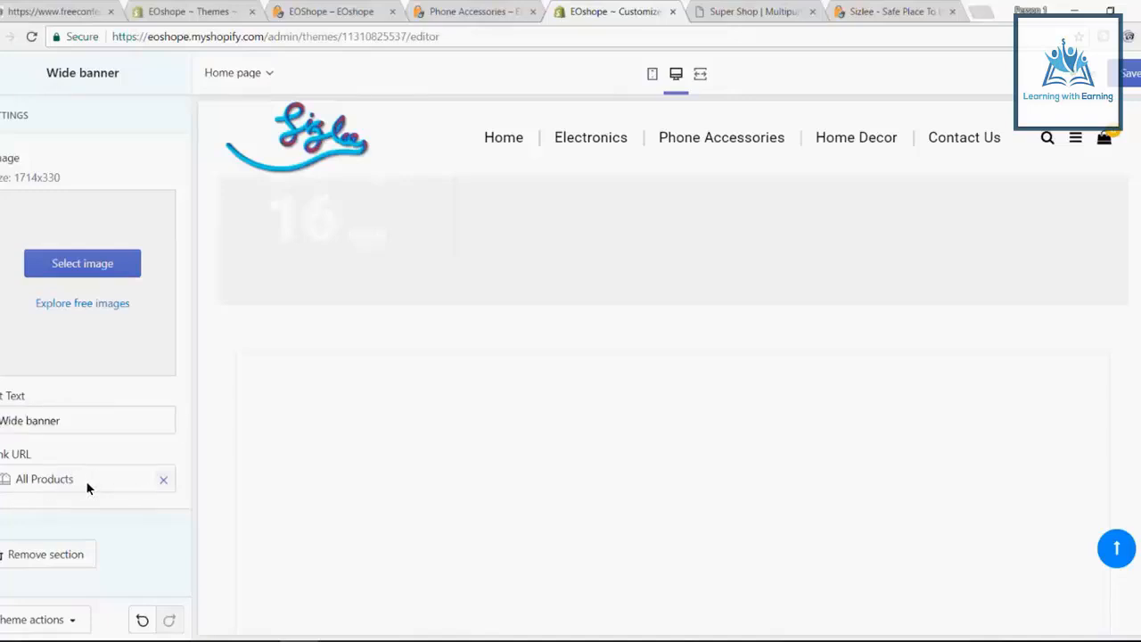
left_click(156, 480)
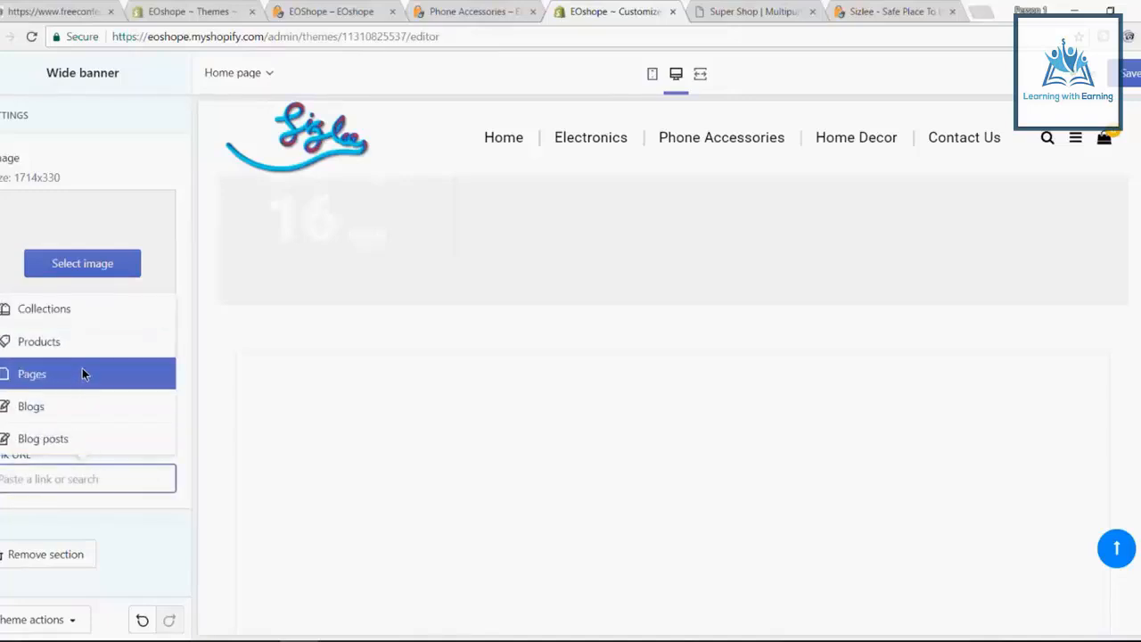
left_click(122, 535)
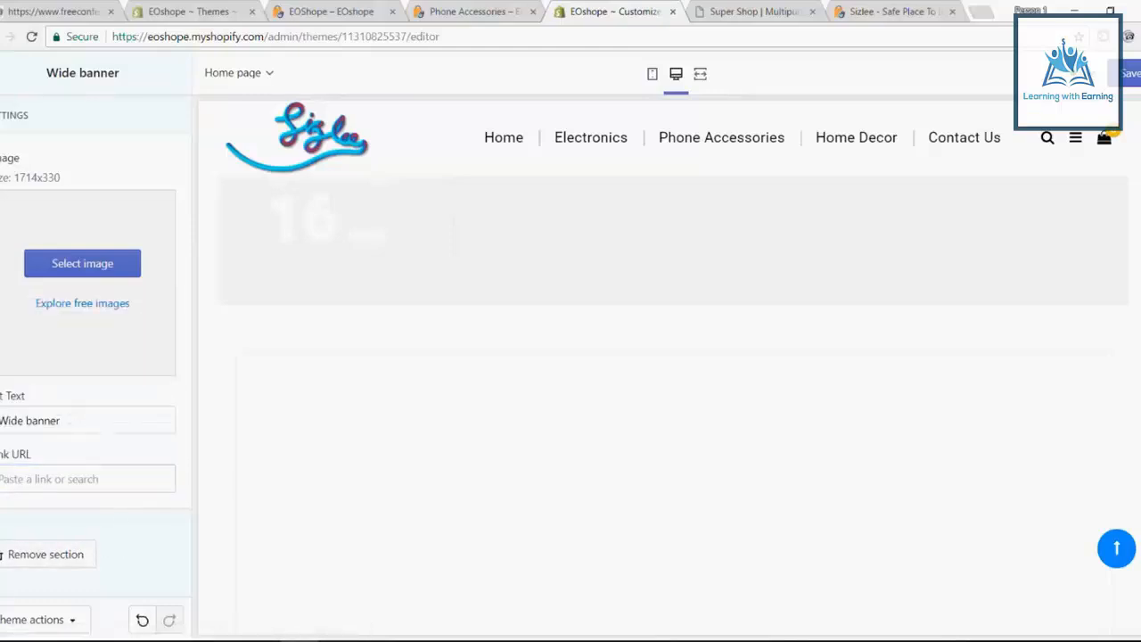
Open the Sortable Products section's settings and look over the sections below the wide banner on sizlee.com.
left_click(7, 73)
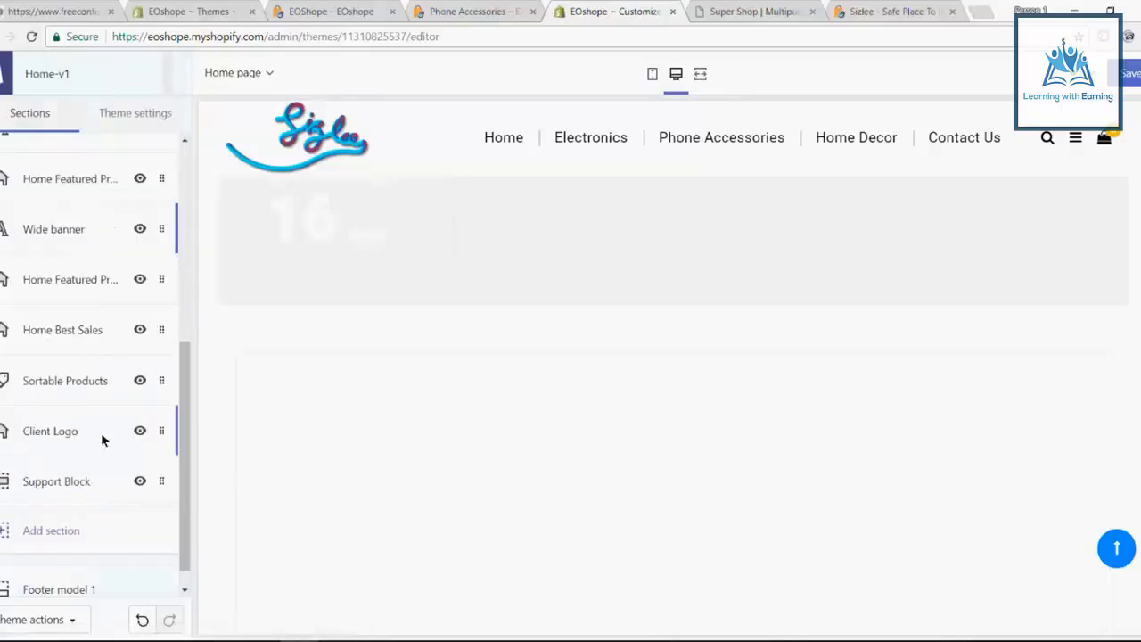
left_click(83, 392)
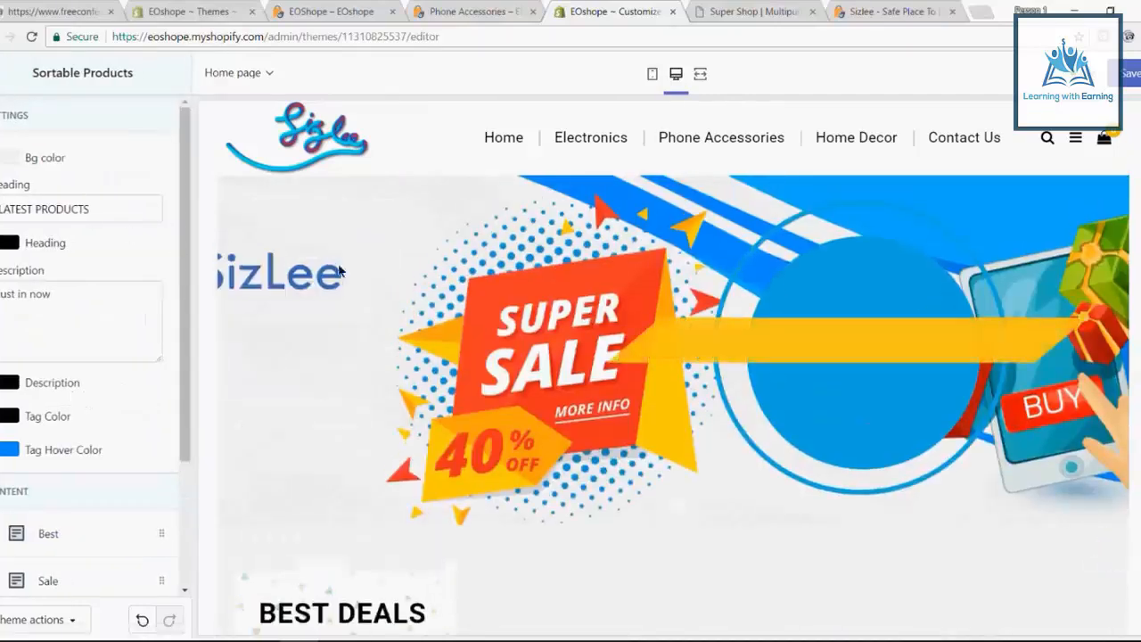
left_click(740, 10)
left_click(841, 10)
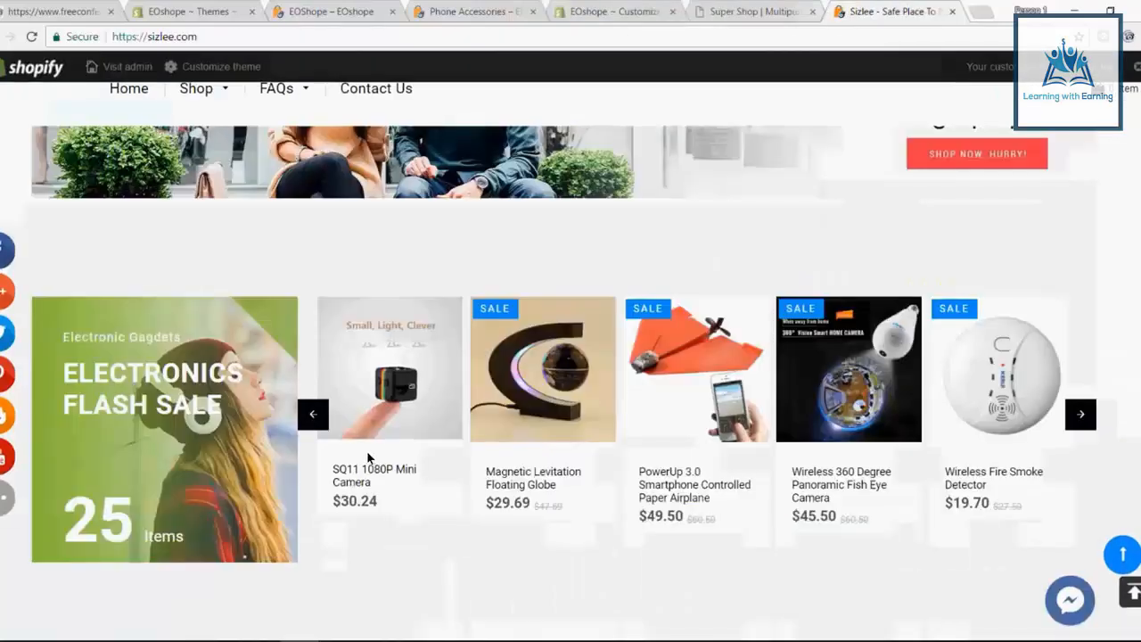
scroll(365, 435, "down", 6)
scroll(365, 435, "up", 5)
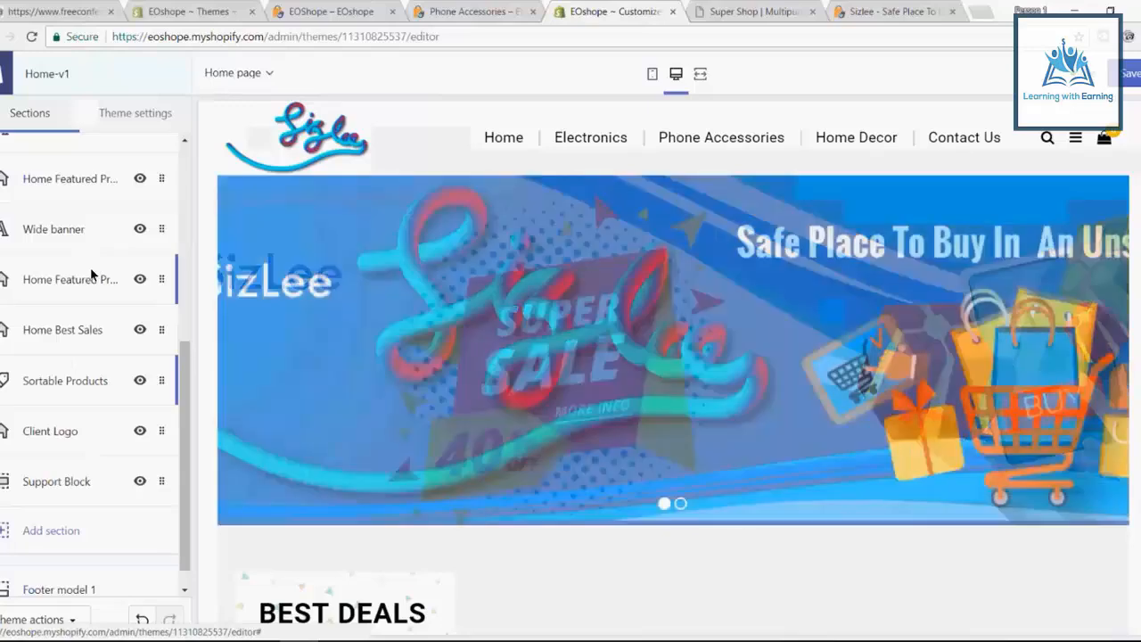
Open the Home Featured Products section below Wide banner and examine the matching Electronics Flash Sale section on sizlee.com.
left_click(92, 274)
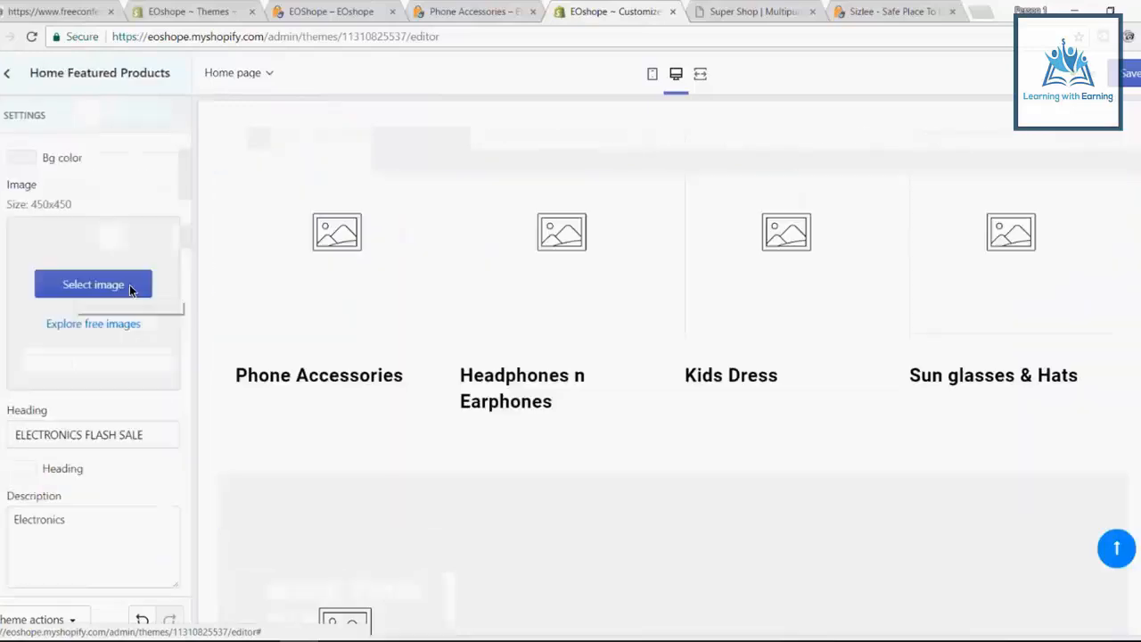
left_click(862, 7)
scroll(164, 439, "down", 2)
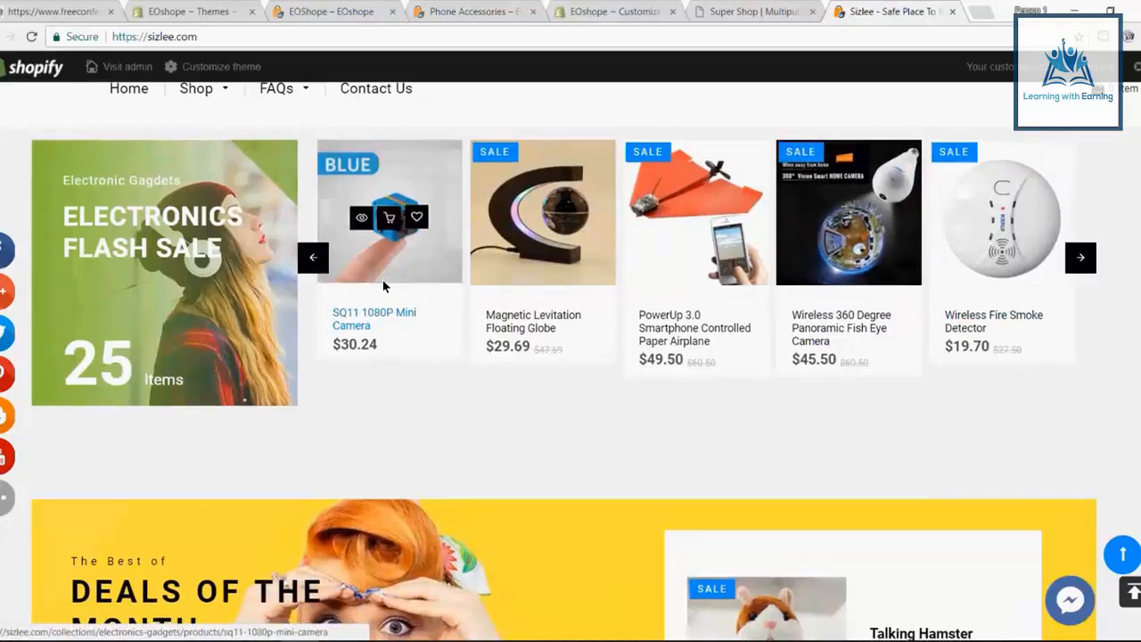
scroll(384, 284, "down", 1)
scroll(383, 282, "down", 1)
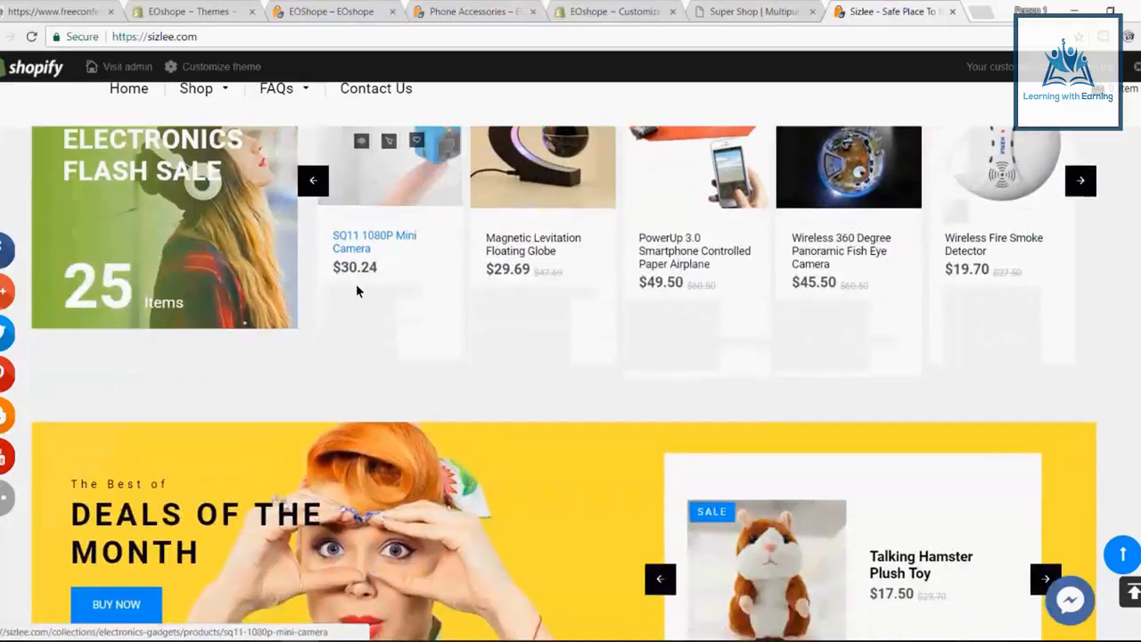
scroll(356, 287, "down", 1)
scroll(356, 268, "down", 1)
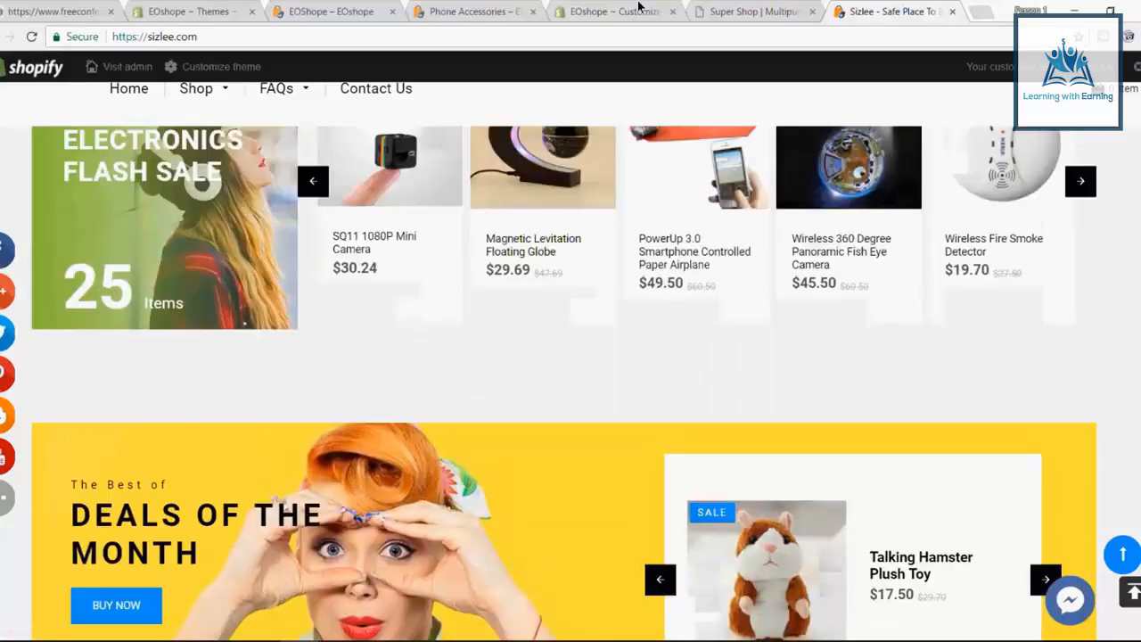
Return to the theme editor, open the Home Best Sales section and review its heading setting.
left_click(639, 9)
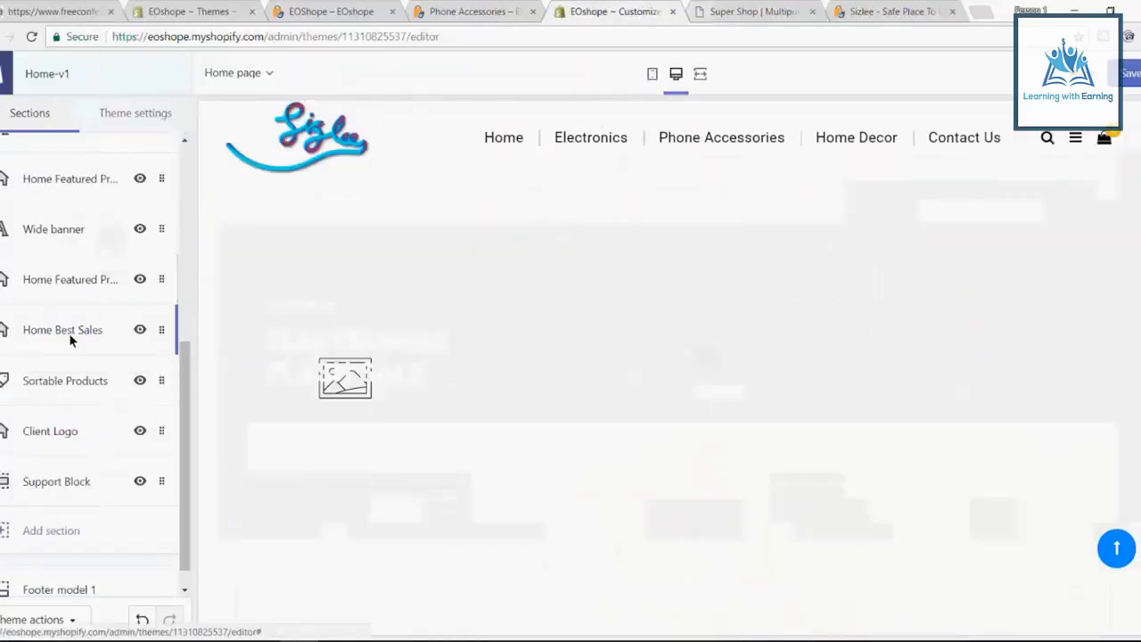
left_click(69, 333)
scroll(87, 409, "down", 2)
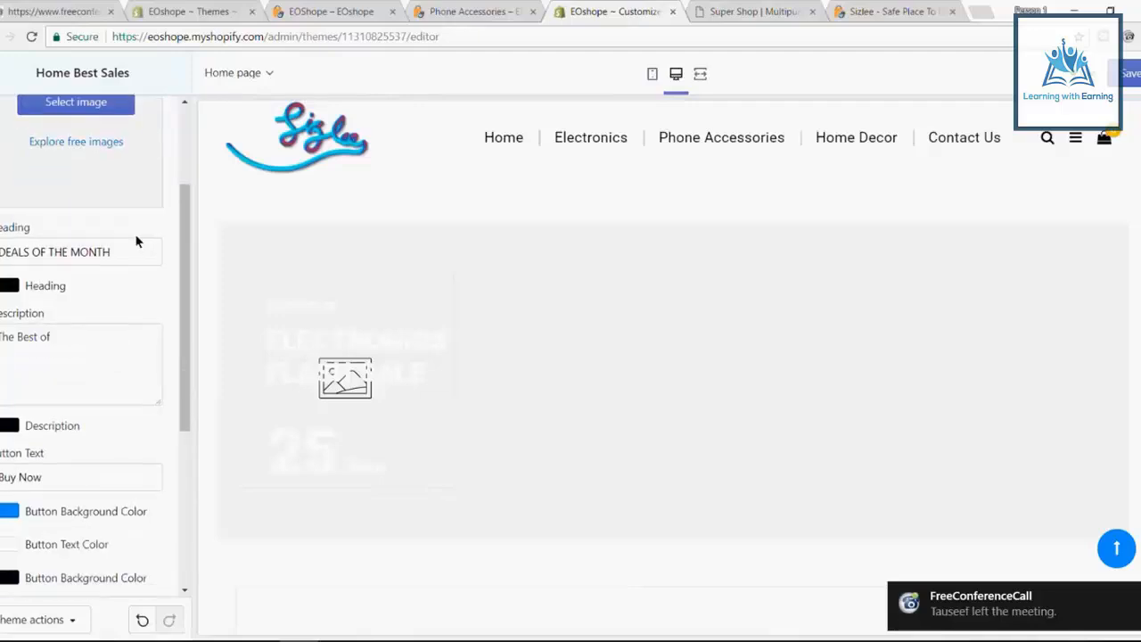
left_click_drag(124, 252, 2, 252)
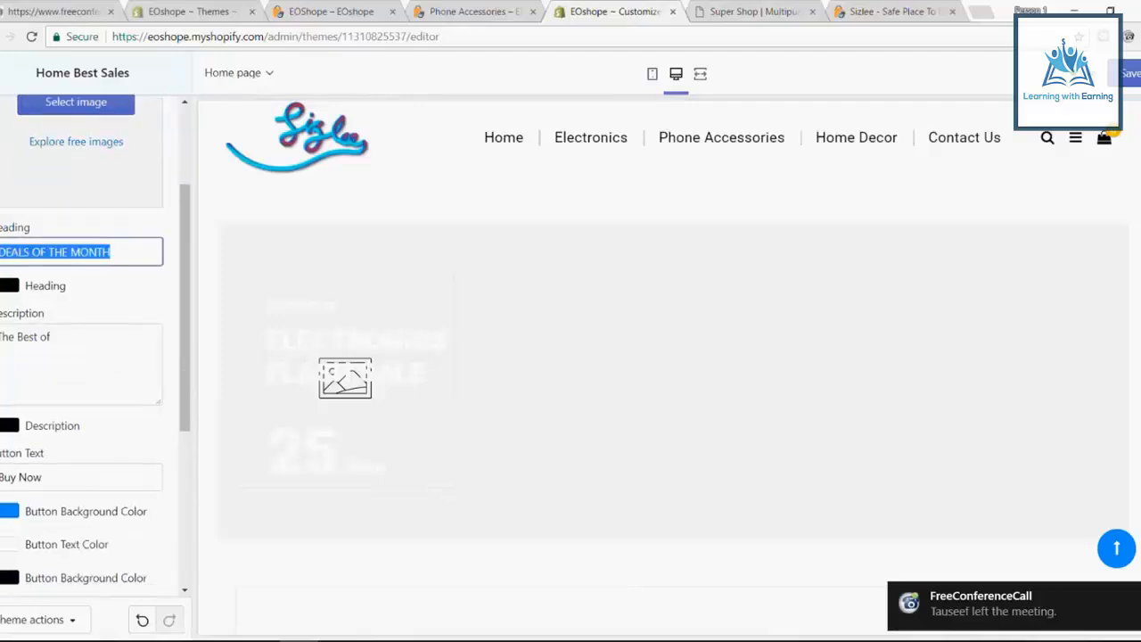
Compare the Deals of the Month section in the theme demo with the one on sizlee.com.
left_click(765, 9)
mouse_move(657, 131)
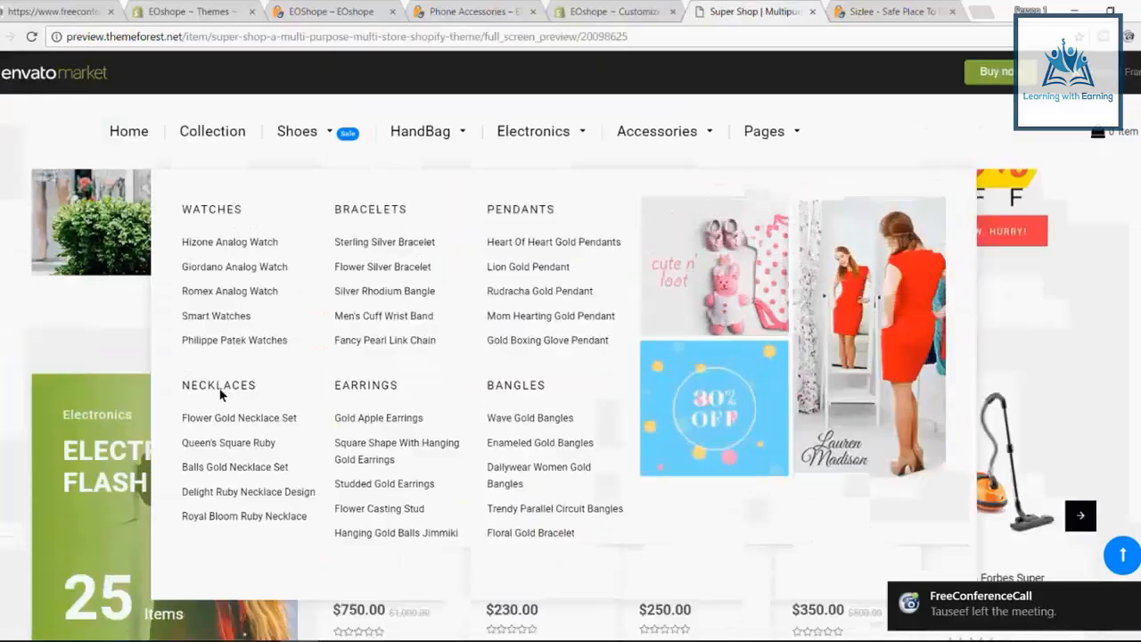
scroll(824, 60, "down", 4)
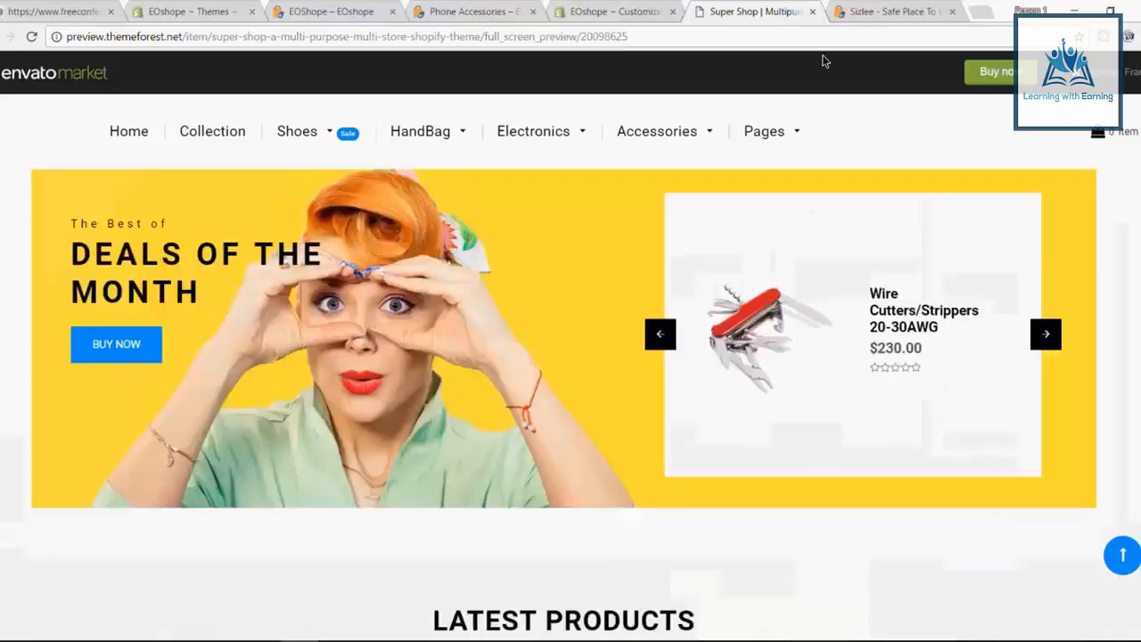
key("ctrl+Tab")
scroll(824, 61, "down", 4)
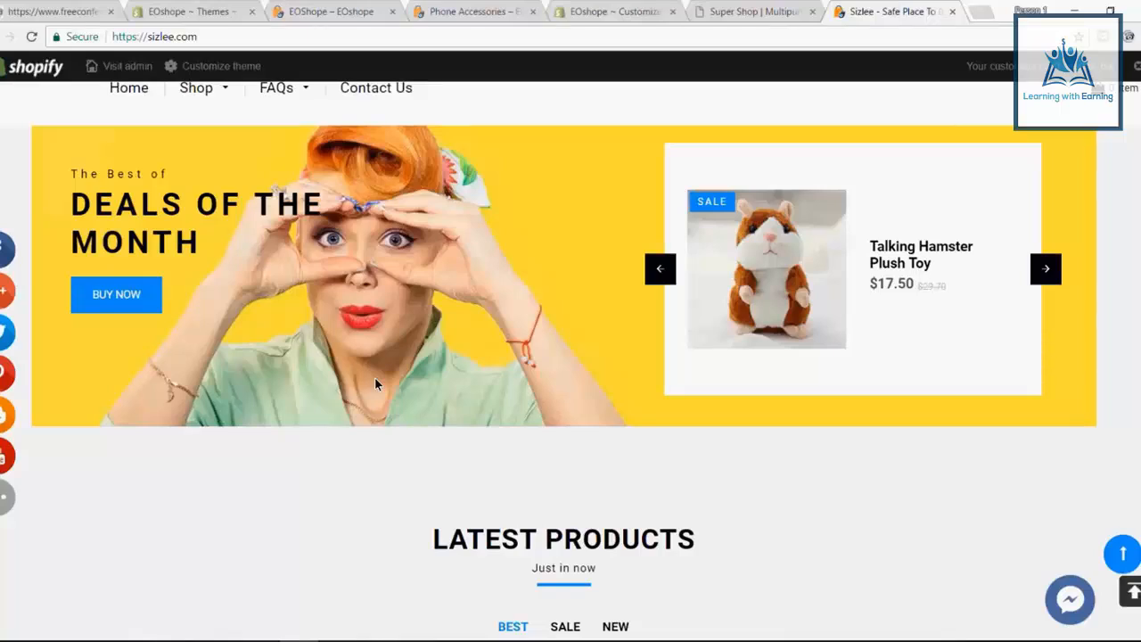
Review the Home Best Sales description and button settings in the theme editor against the theme demo.
left_click(754, 11)
left_click(615, 11)
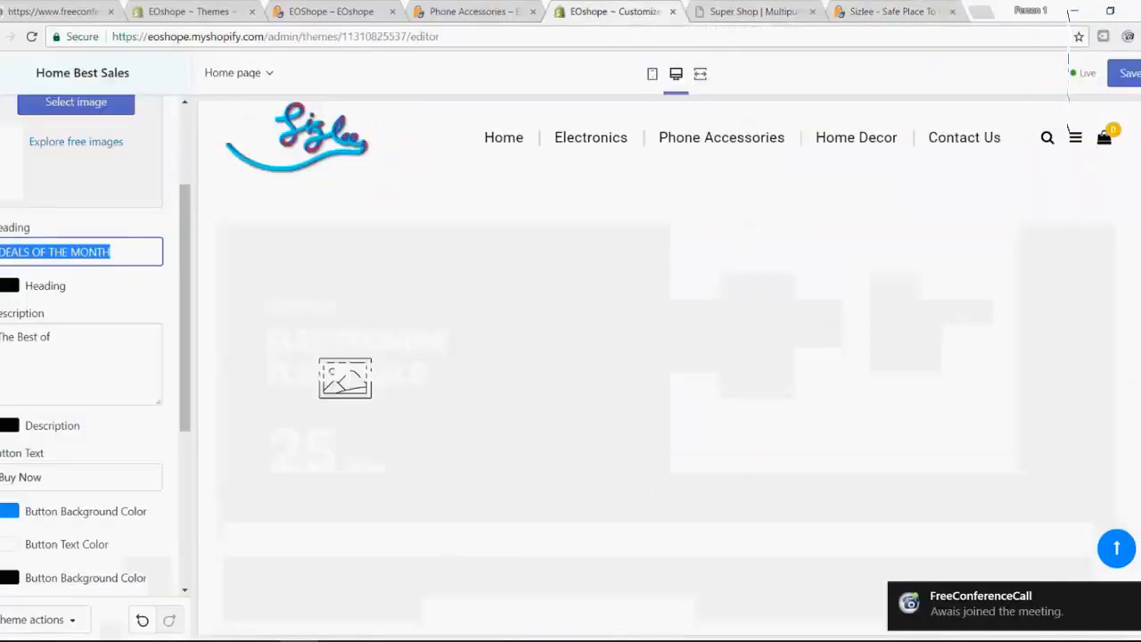
triple_click(81, 363)
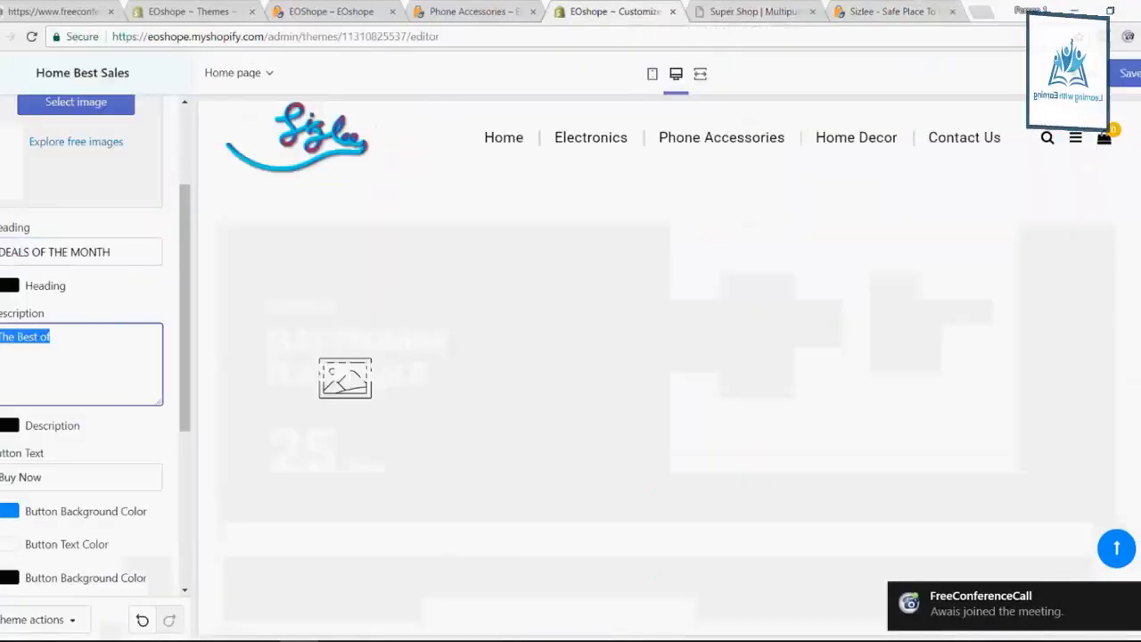
left_click(727, 10)
left_click(607, 11)
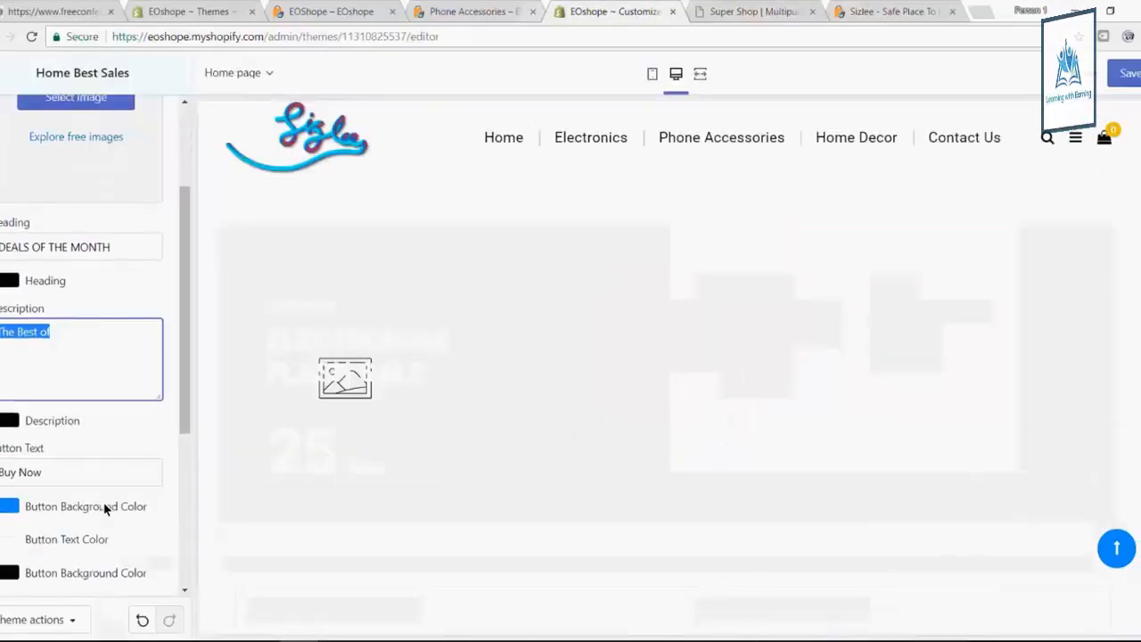
Review the remaining Home Best Sales settings for button colors, link and collection, and return to the section list.
scroll(90, 458, "down", 5)
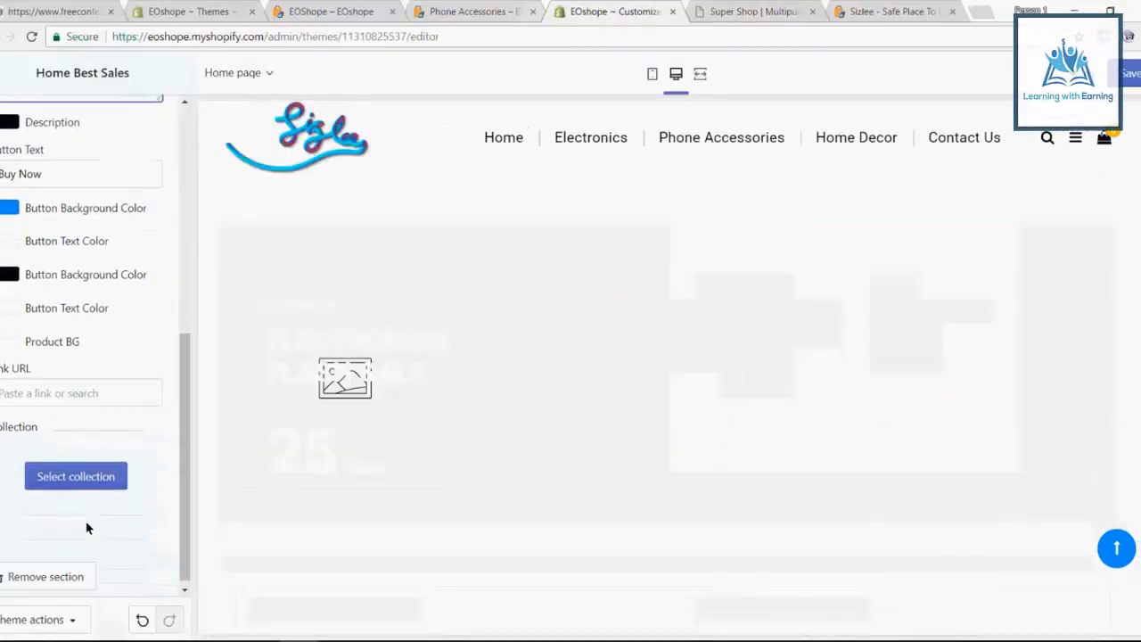
scroll(74, 356, "up", 2)
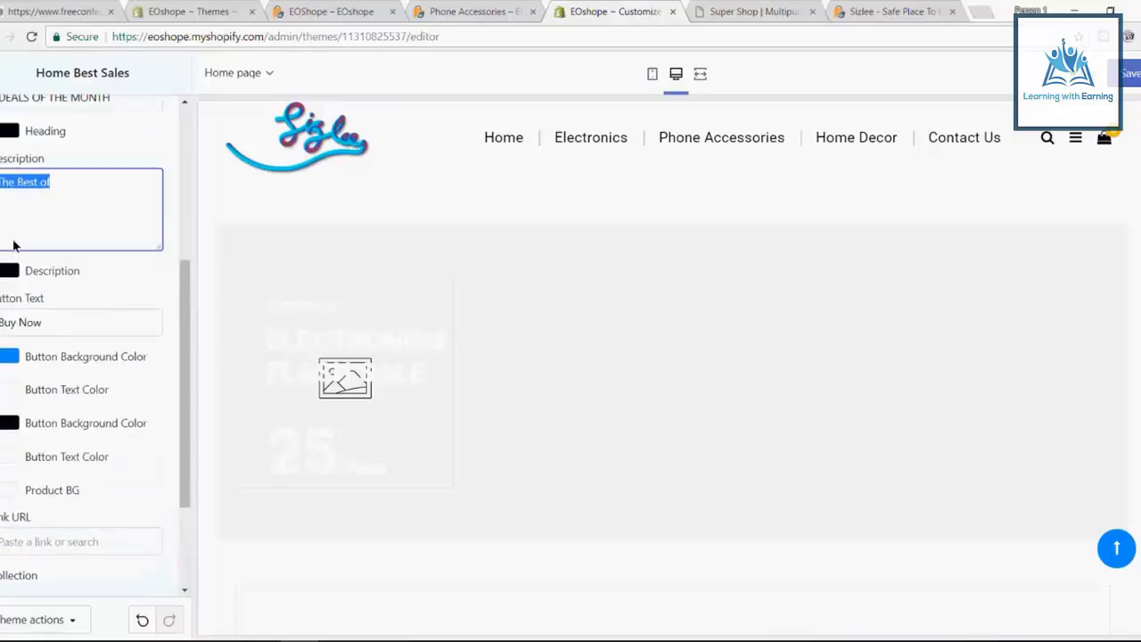
left_click(2, 73)
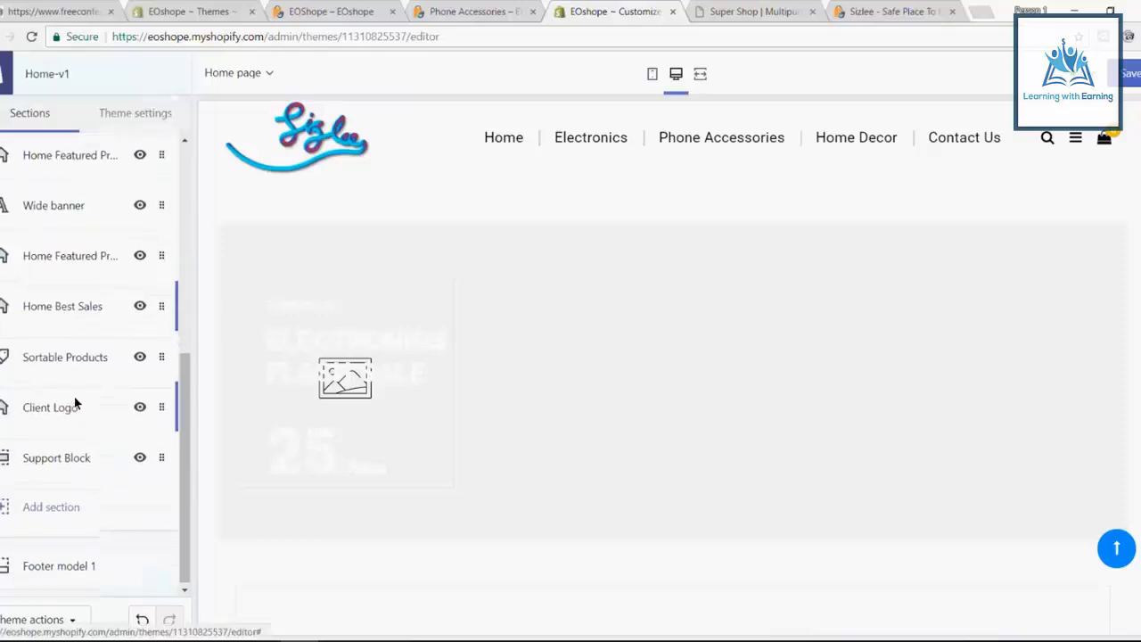
Open the Sortable Products section and locate its Latest Products block in the store preview.
left_click(80, 349)
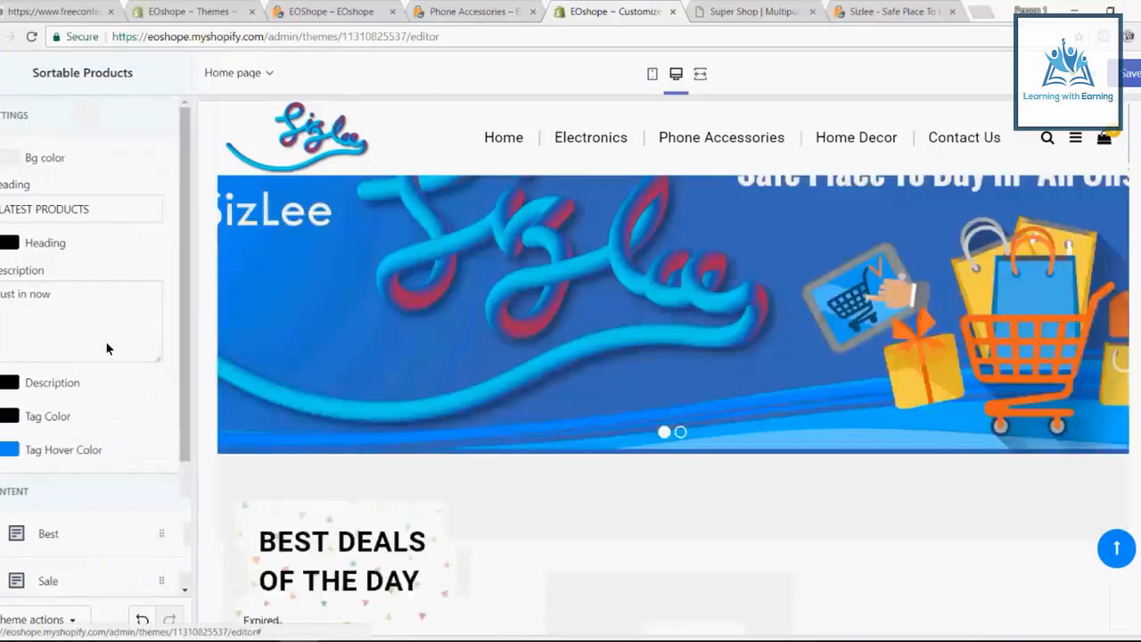
scroll(373, 440, "down", 2)
scroll(372, 450, "down", 5)
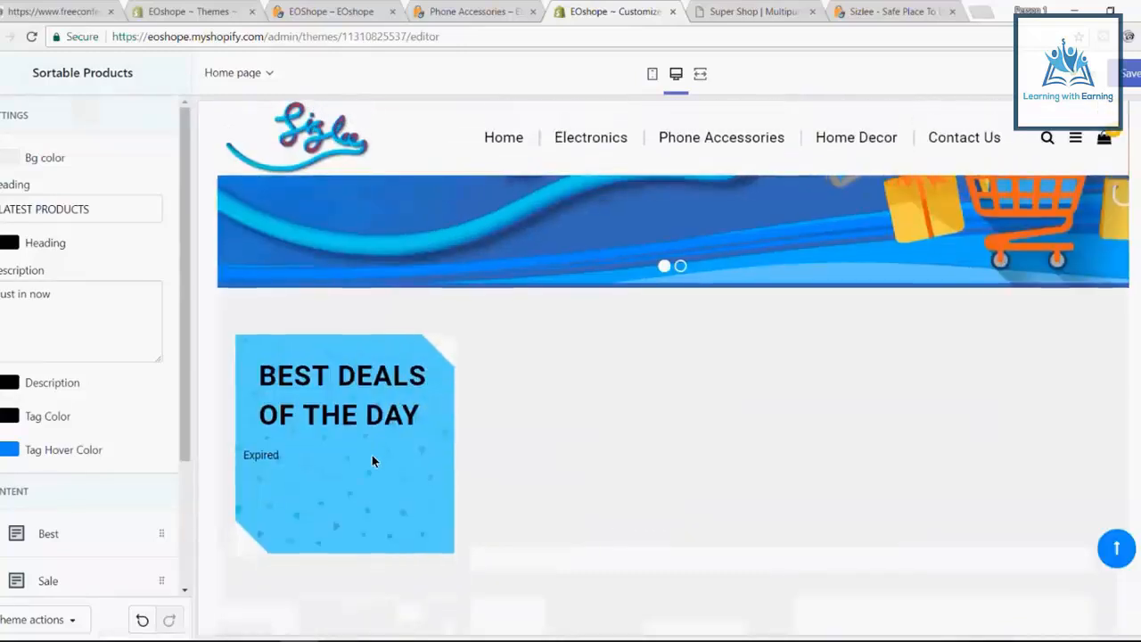
scroll(372, 471, "down", 8)
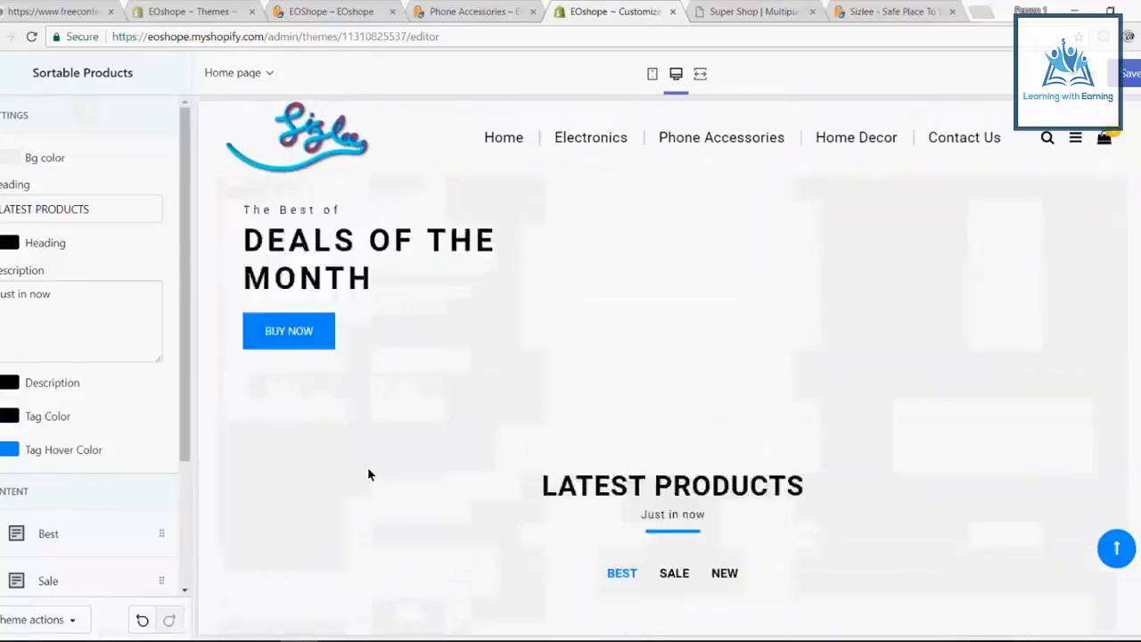
Examine the Latest Products section in the Super Shop theme demo, switching among its Best, Sale and New groups.
left_click(769, 7)
scroll(470, 470, "down", 5)
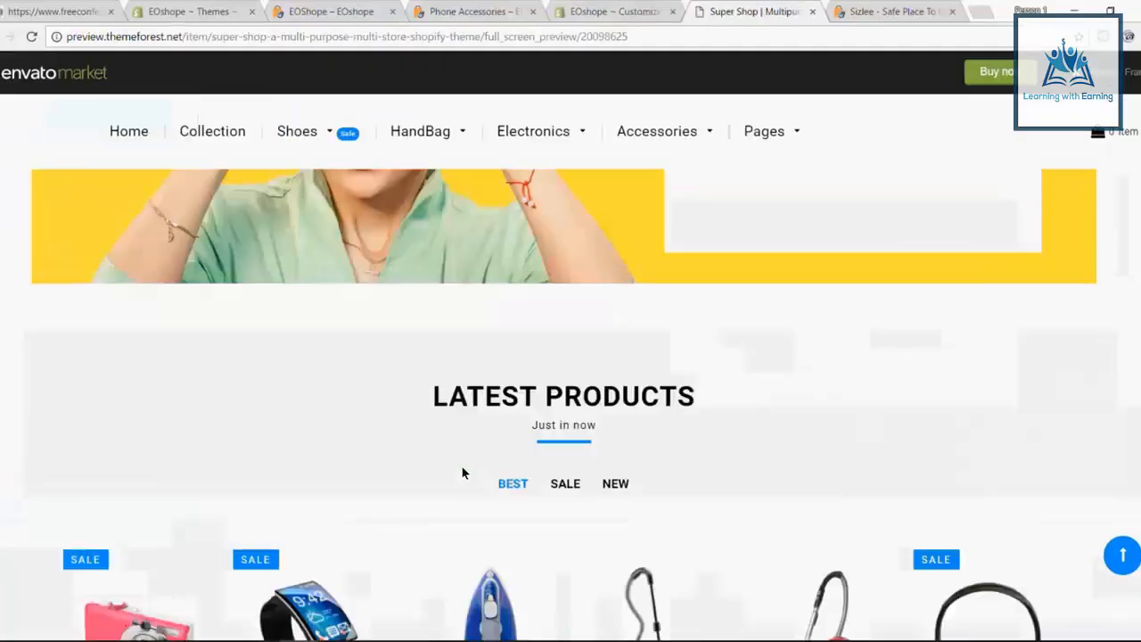
scroll(453, 461, "down", 3)
scroll(454, 442, "up", 4)
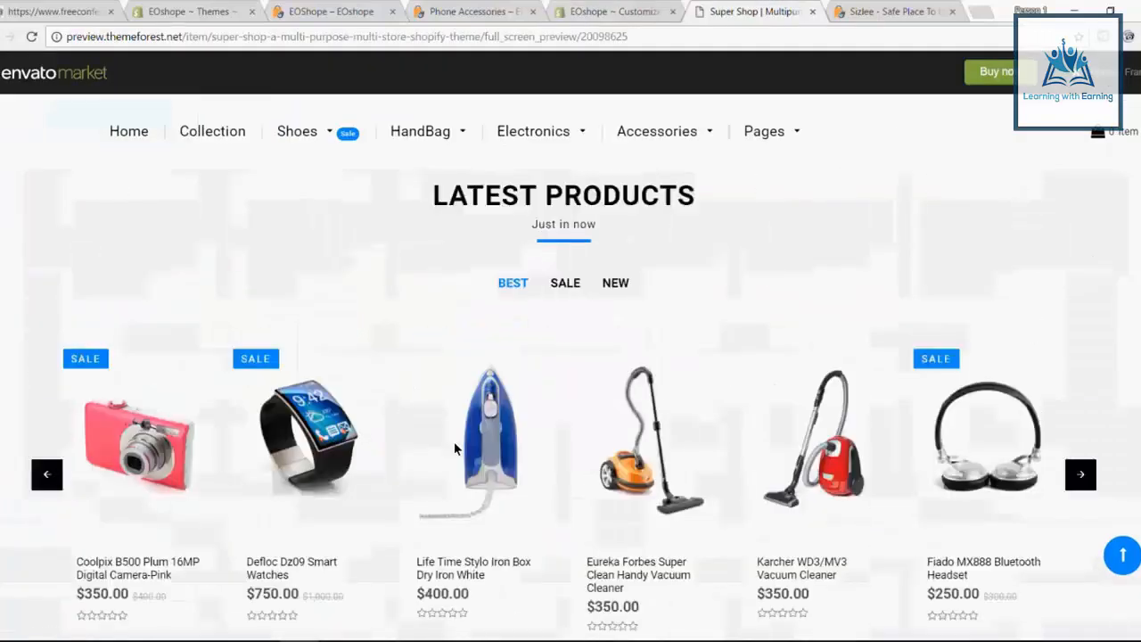
scroll(461, 429, "down", 1)
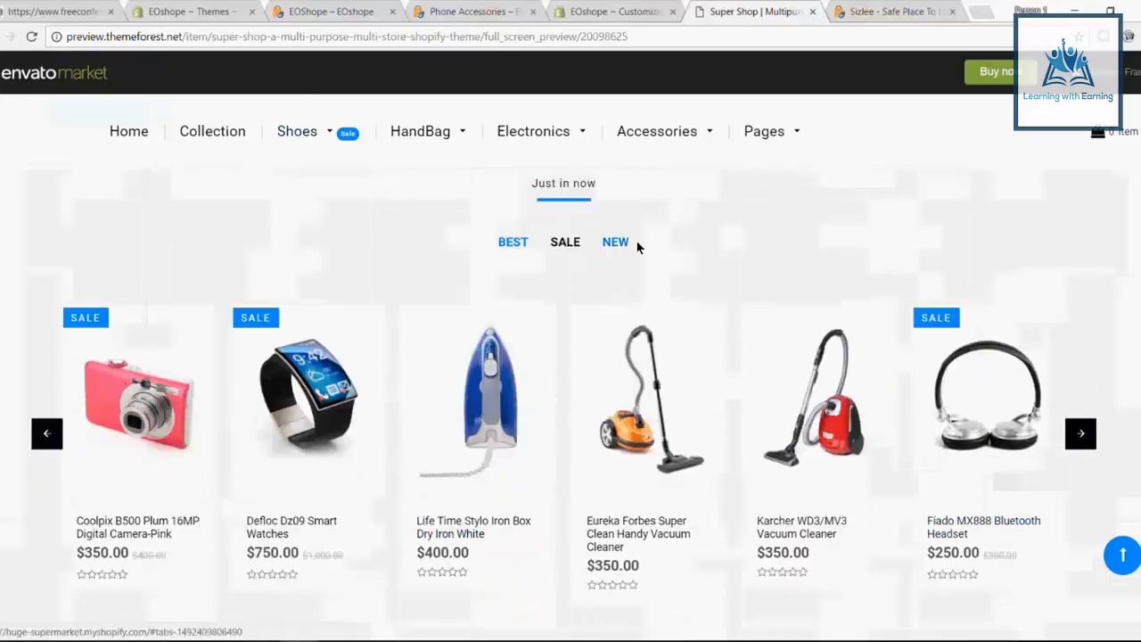
scroll(637, 242, "down", 1)
scroll(573, 230, "up", 1)
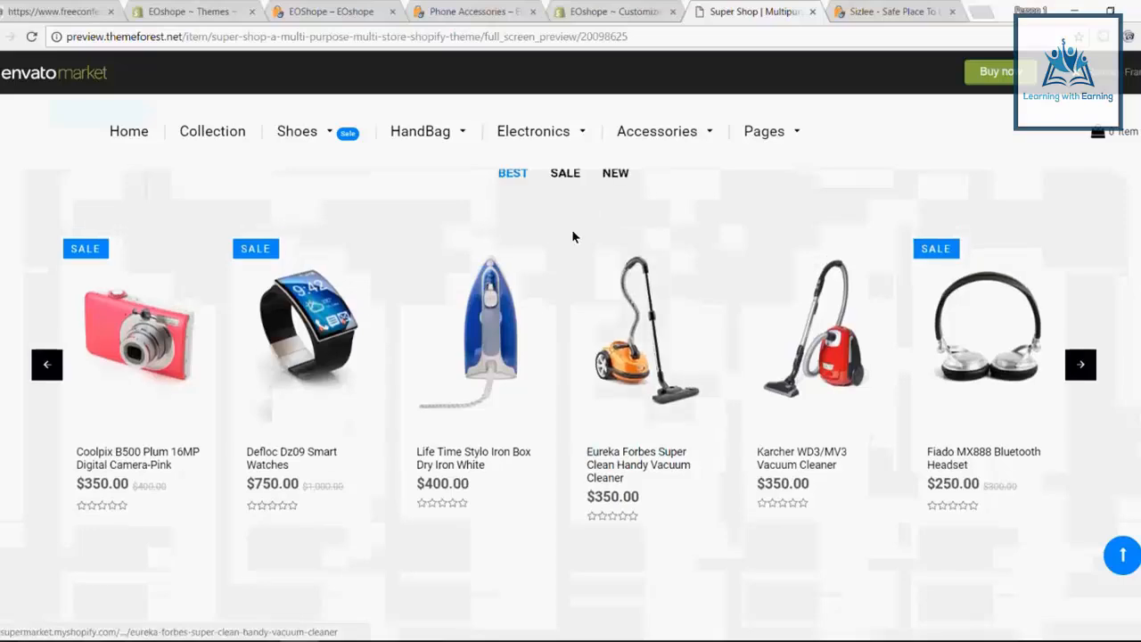
left_click(566, 242)
left_click(621, 244)
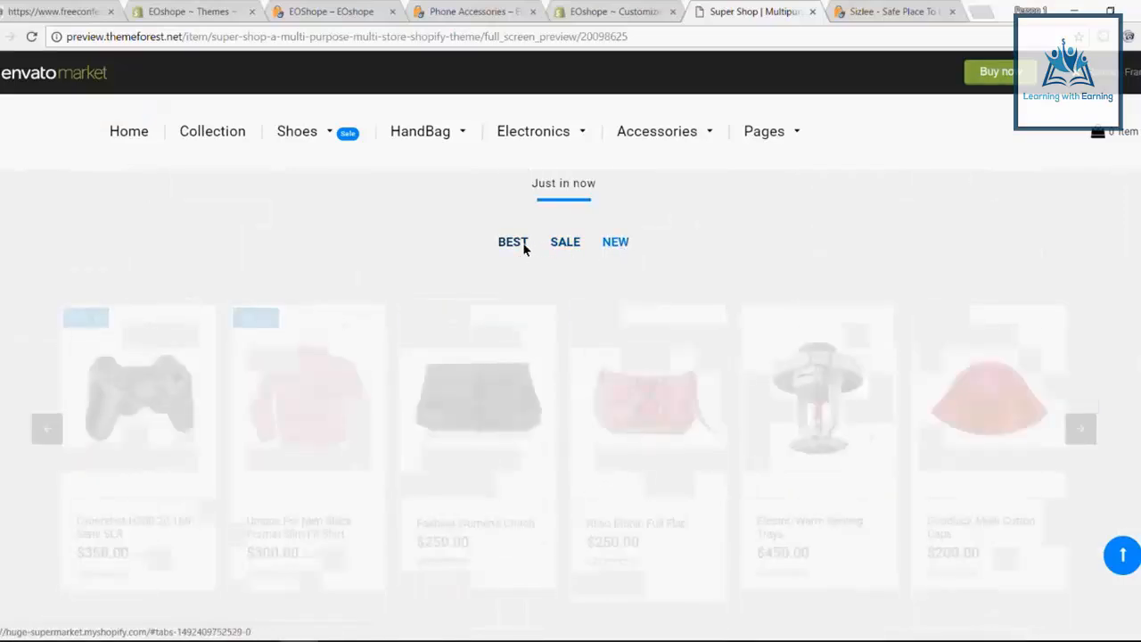
left_click(575, 241)
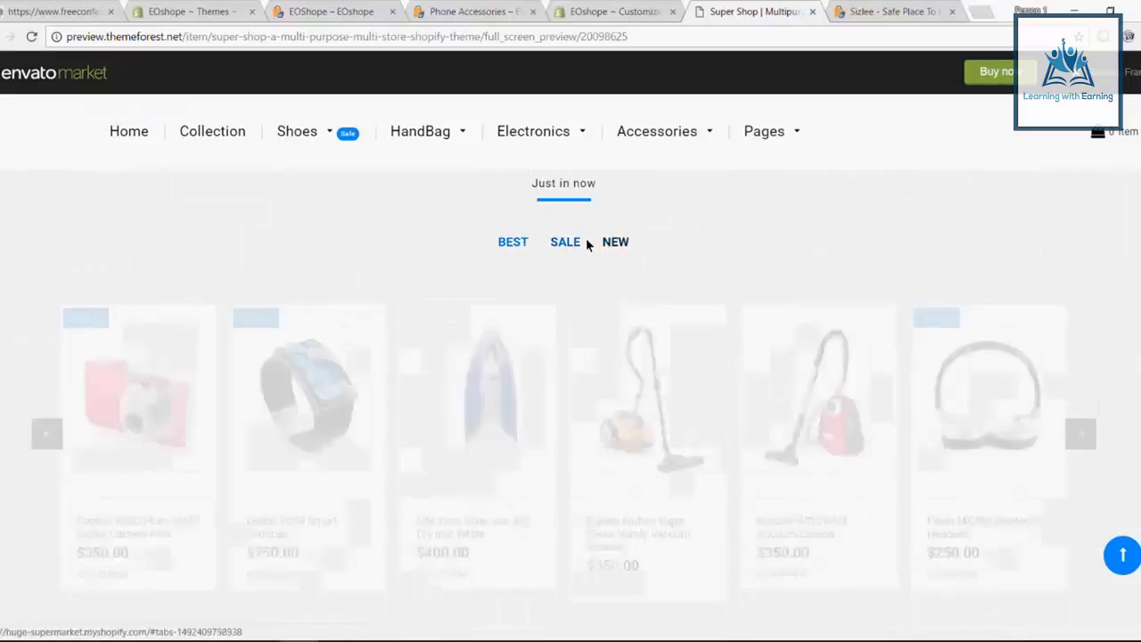
Examine the Latest Products section on sizlee.com, including its Sale and New groups and the area below it.
left_click(852, 8)
scroll(330, 353, "down", 4)
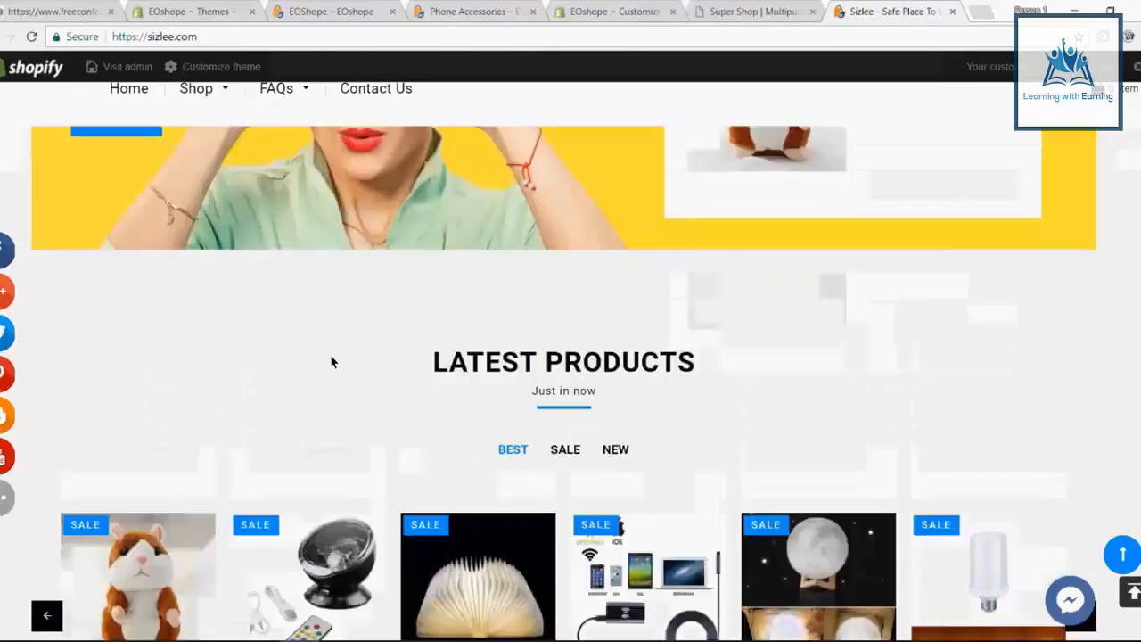
scroll(328, 349, "down", 2)
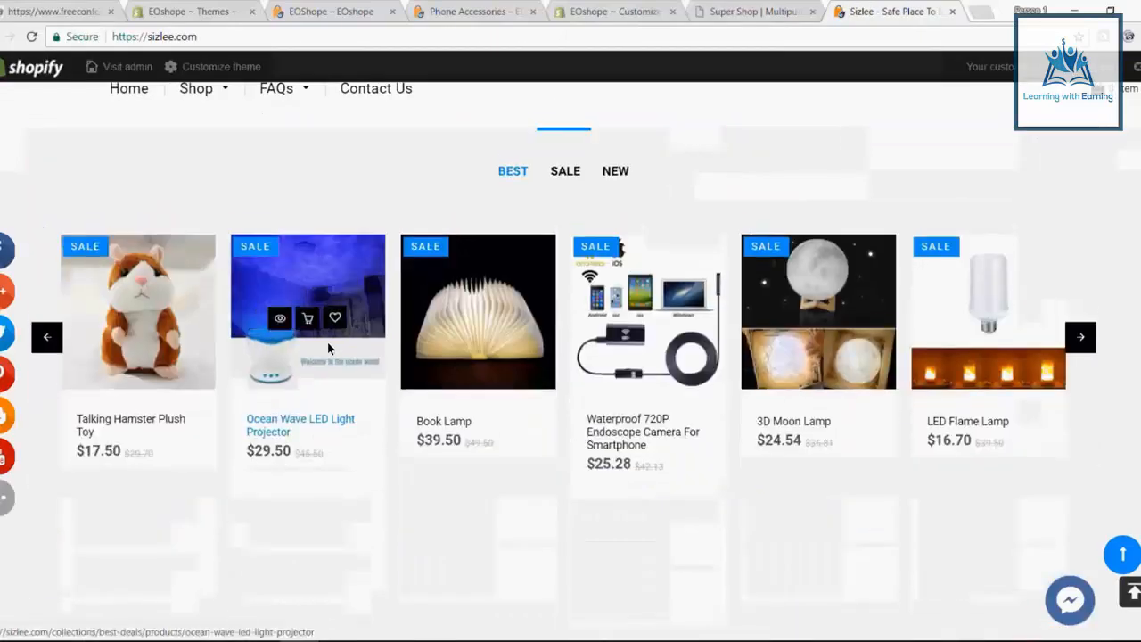
scroll(329, 349, "up", 2)
scroll(328, 349, "down", 3)
scroll(511, 248, "up", 1)
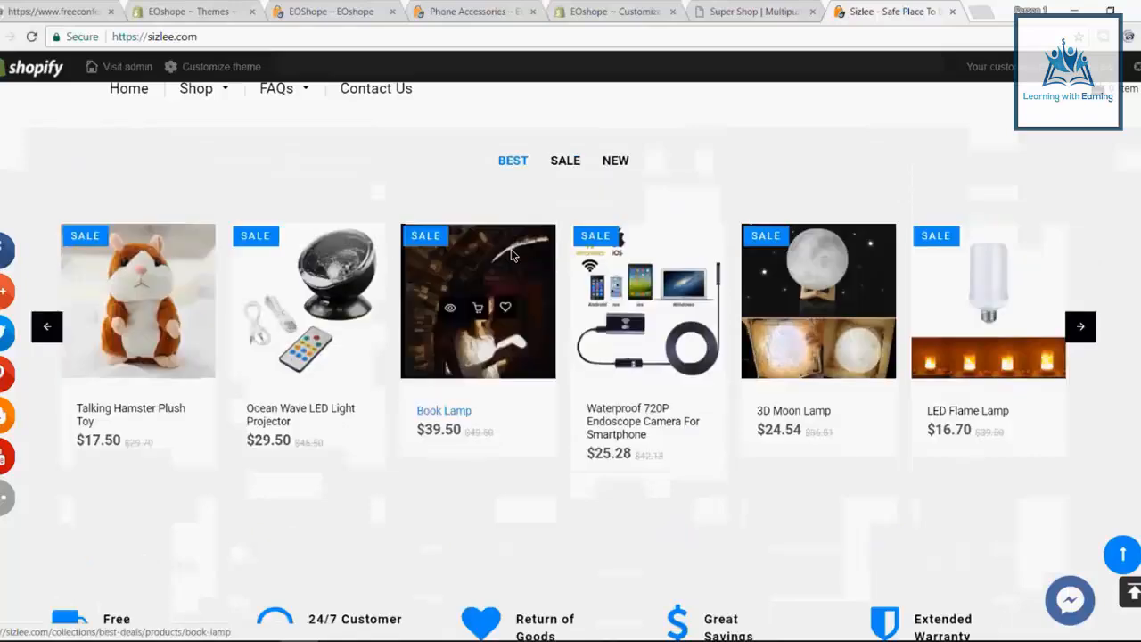
left_click(565, 161)
left_click(615, 162)
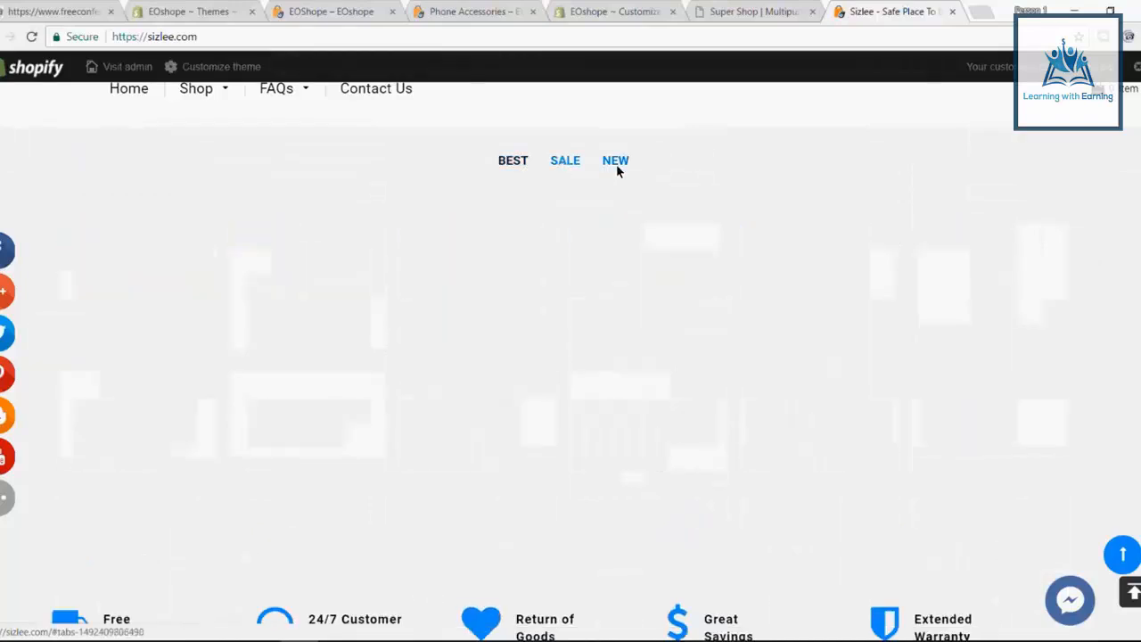
scroll(395, 285, "down", 3)
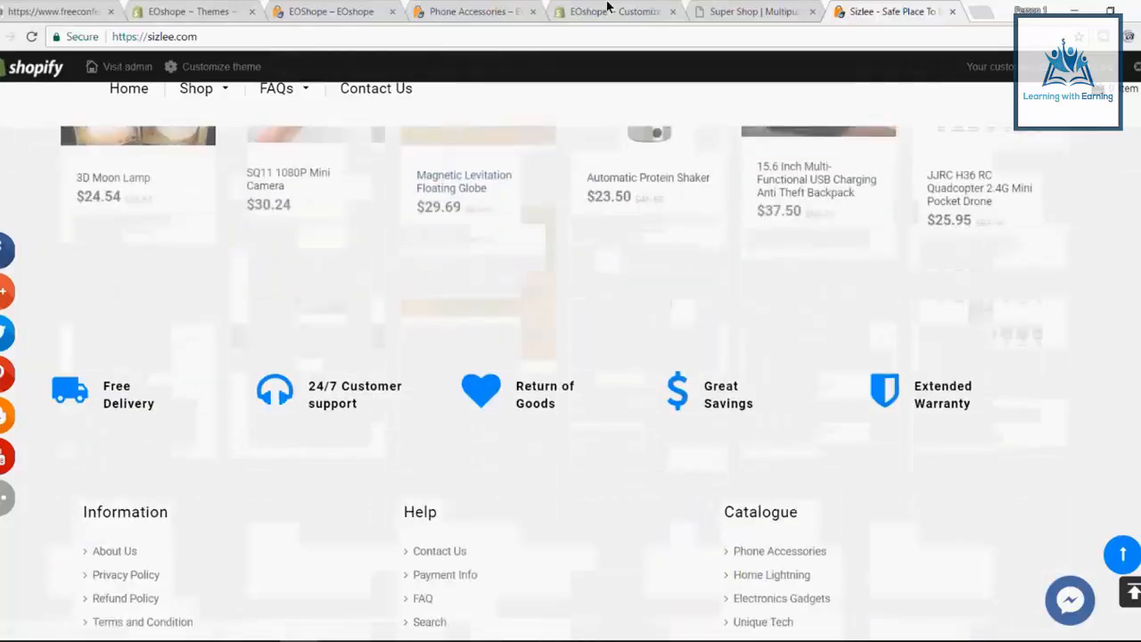
Return to the theme editor and check which collections are available for the Best column of Sortable Products.
left_click(607, 9)
scroll(117, 334, "down", 3)
scroll(117, 333, "up", 2)
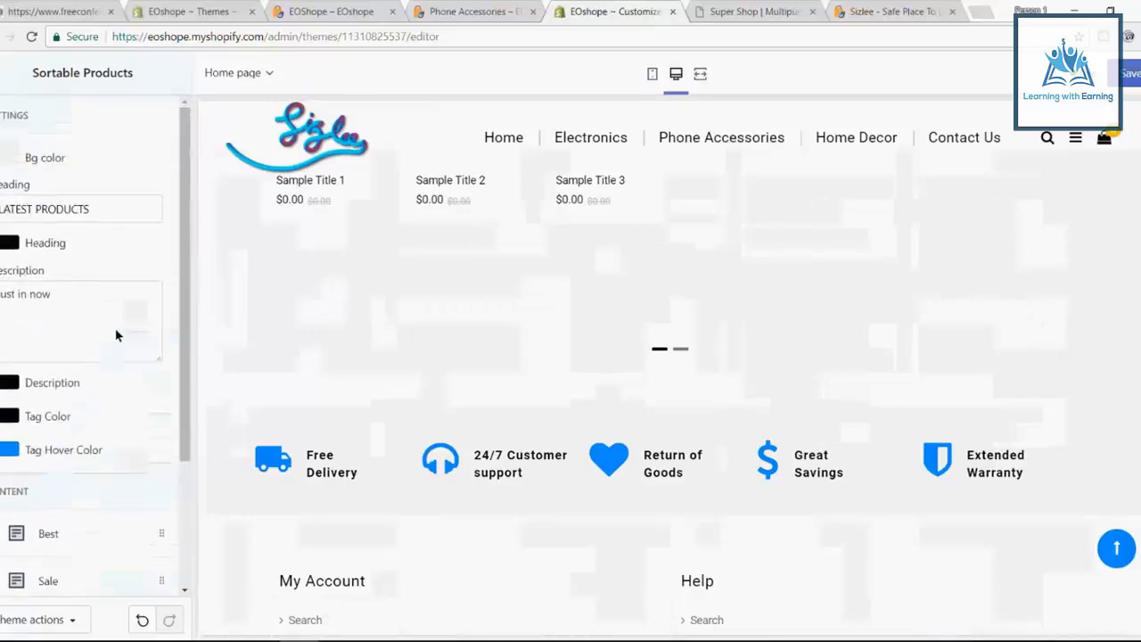
scroll(113, 381, "down", 2)
scroll(113, 380, "down", 1)
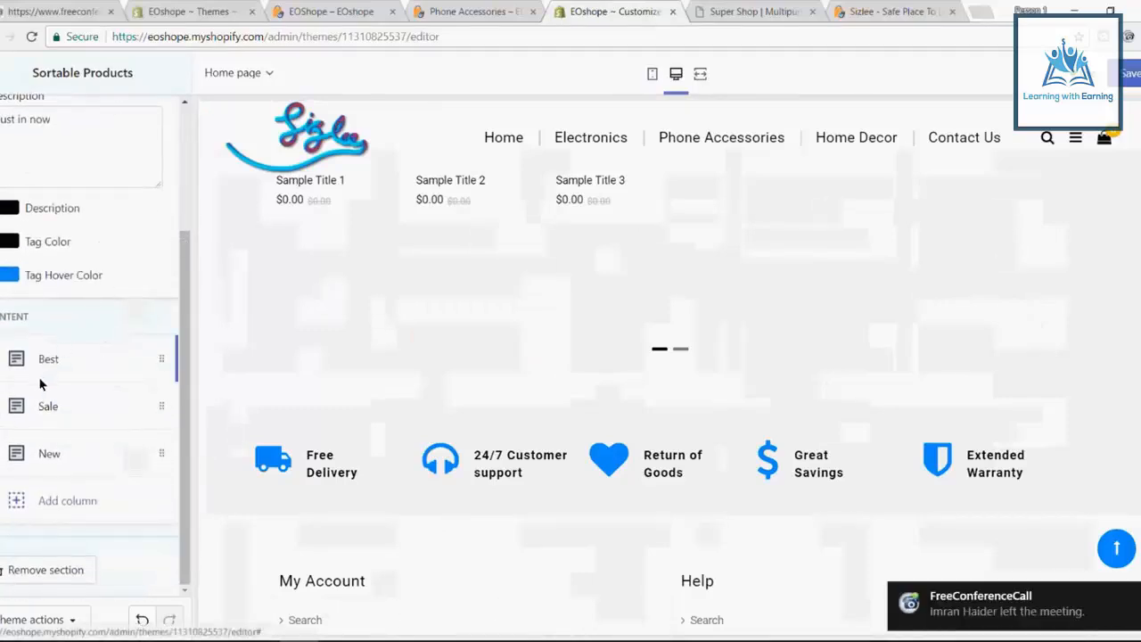
left_click(61, 369)
scroll(68, 382, "down", 3)
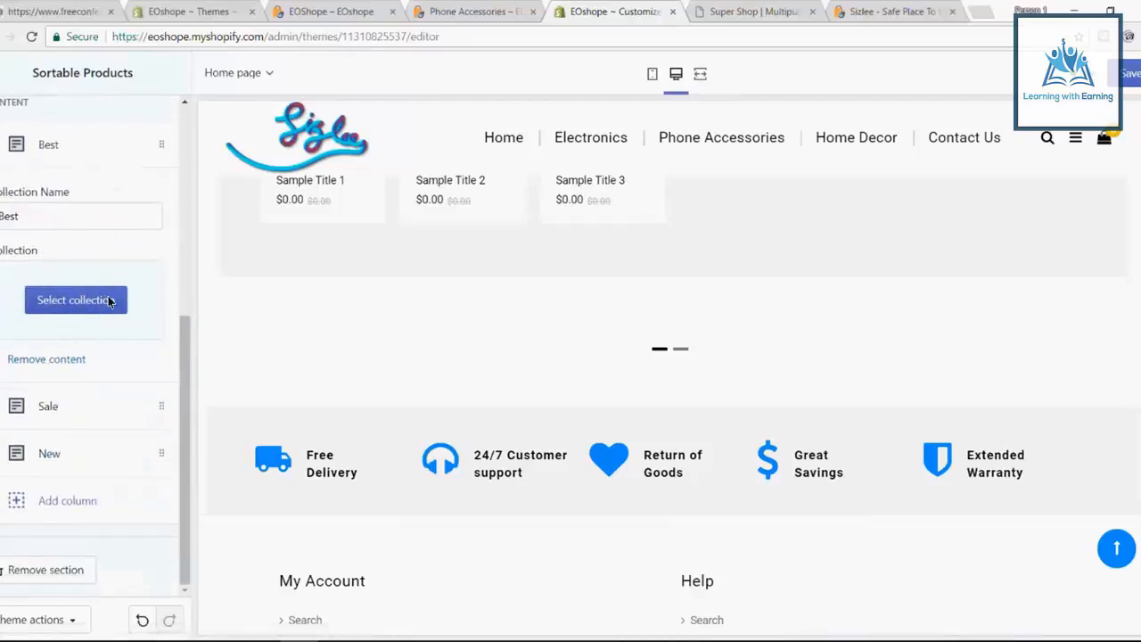
left_click(70, 303)
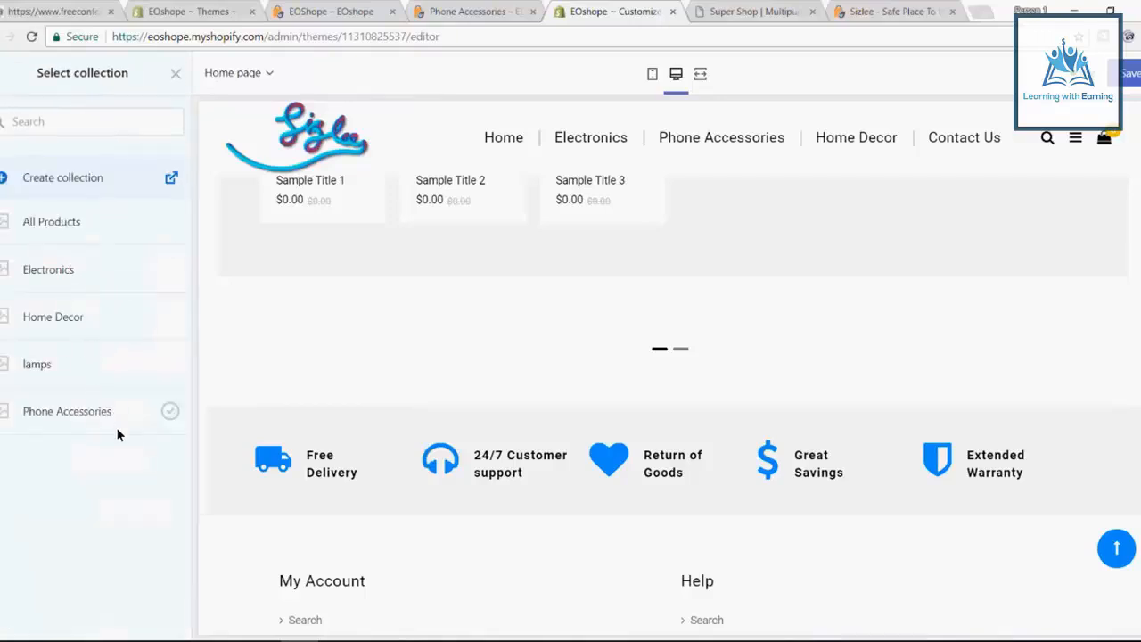
left_click(176, 75)
Review the Sale and New column settings of Sortable Products and return to the section list.
left_click(75, 404)
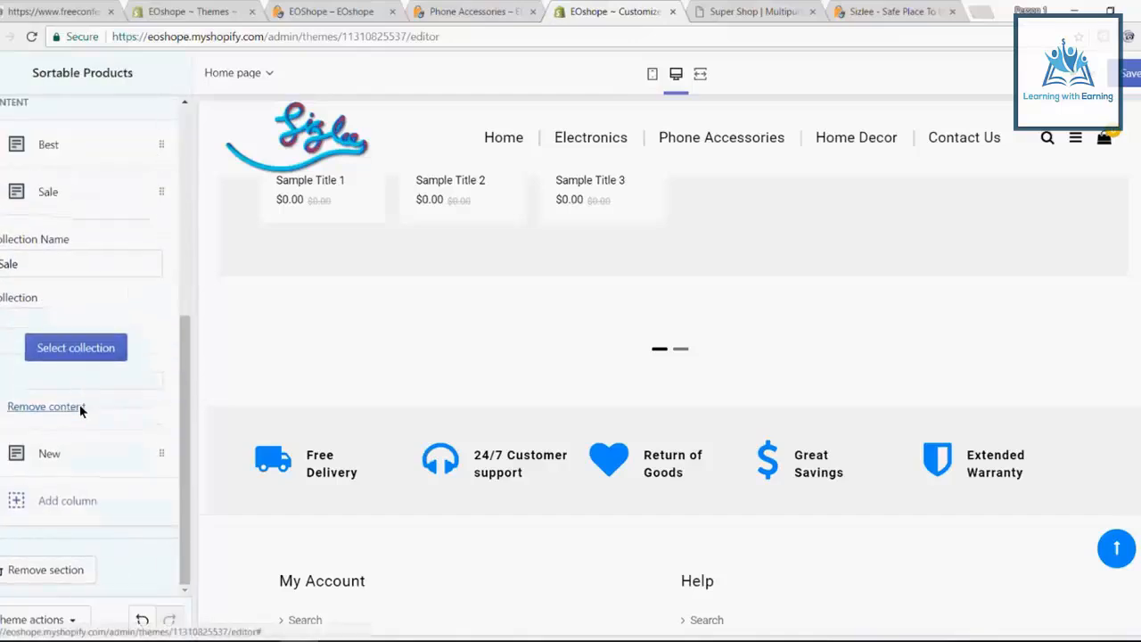
left_click(54, 459)
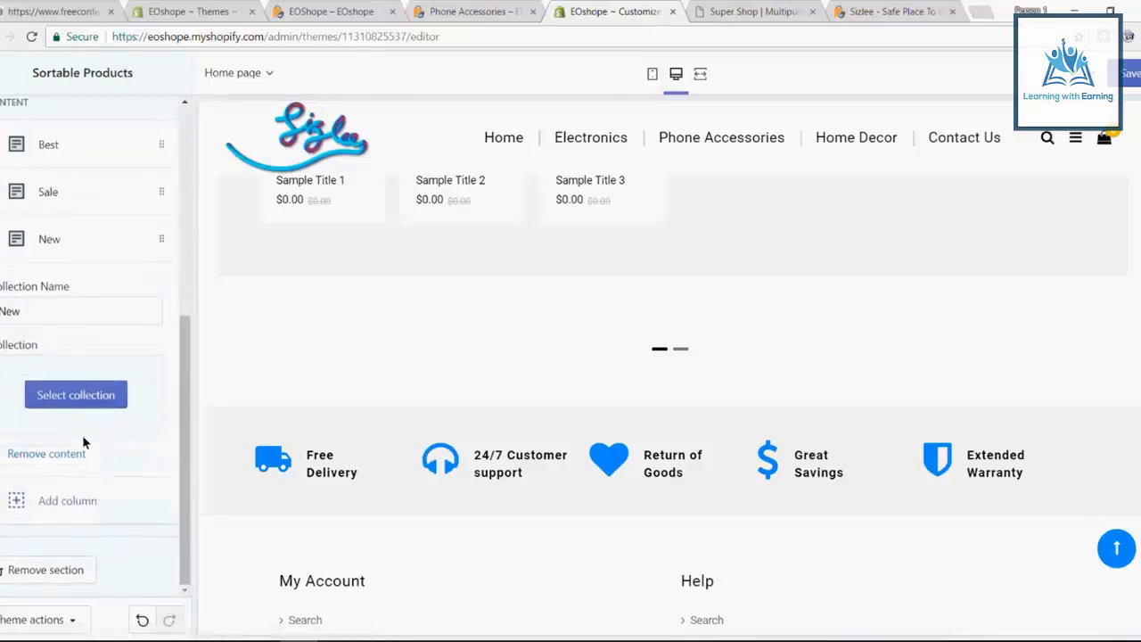
left_click(2, 73)
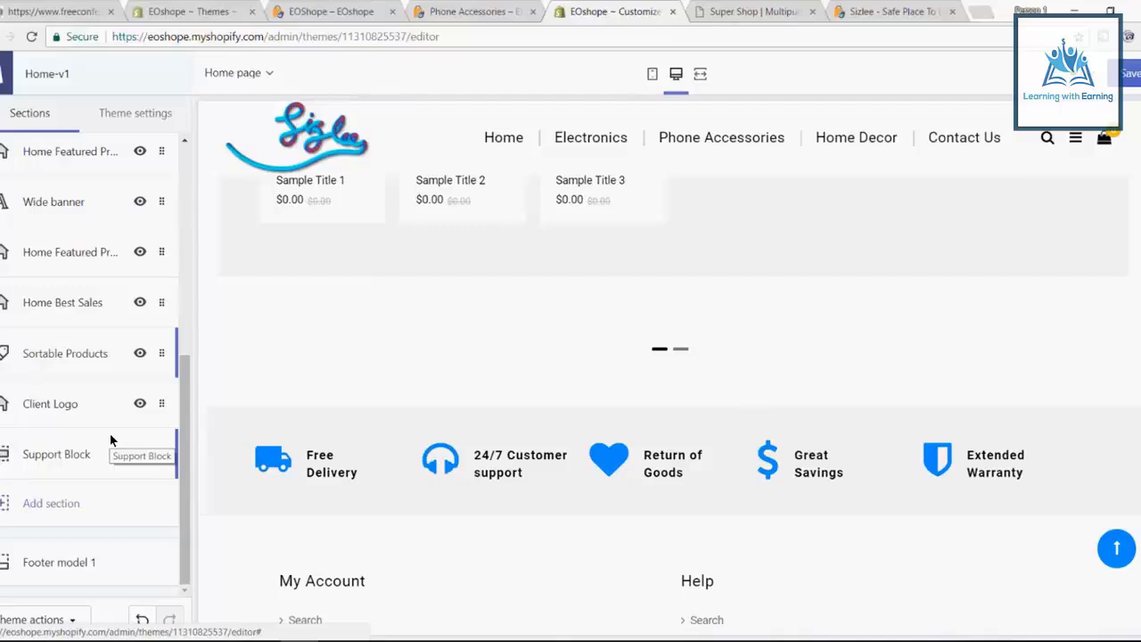
Glance at the theme demo, then open the Client Logo section in the theme editor.
left_click(762, 11)
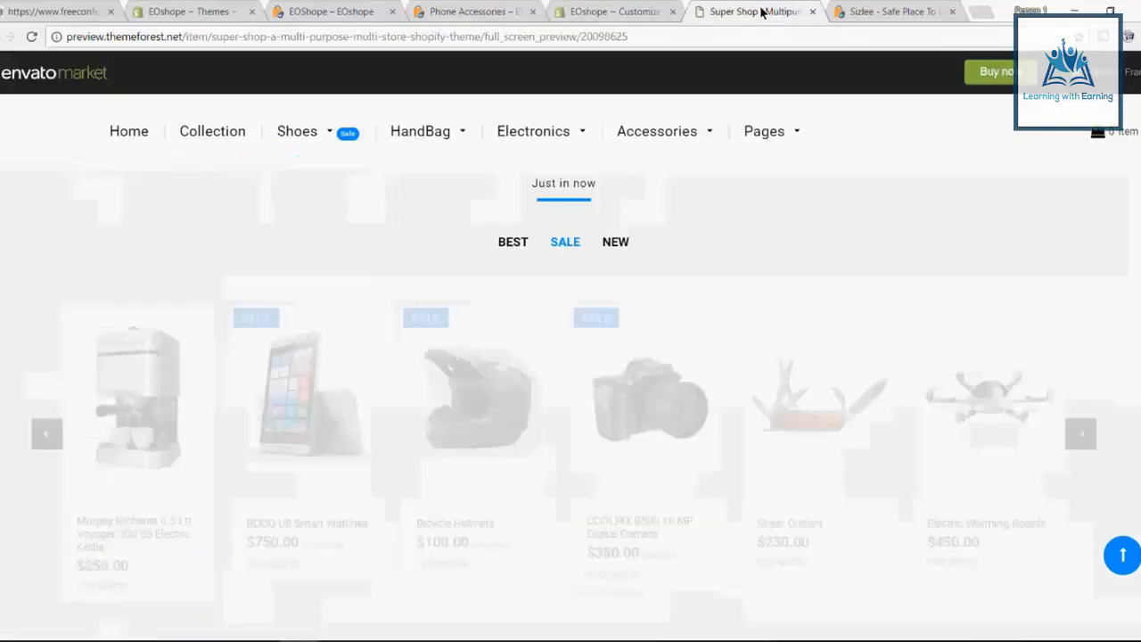
left_click(615, 11)
left_click(88, 406)
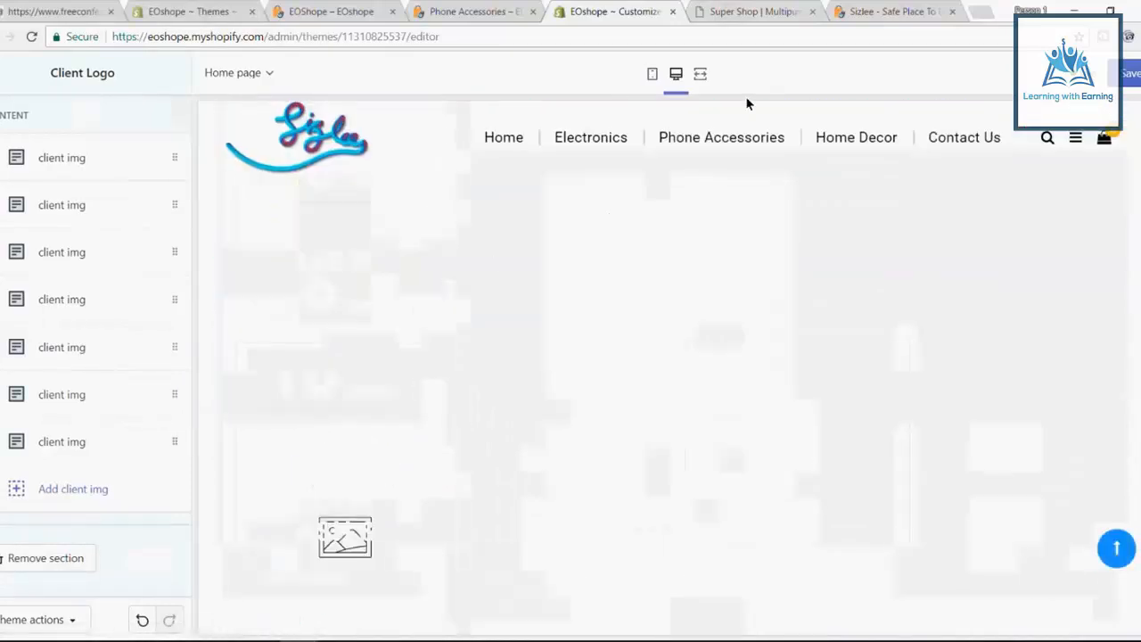
Compare the brand logo area above the support icons in the theme demo with the same area on sizlee.com.
left_click(753, 12)
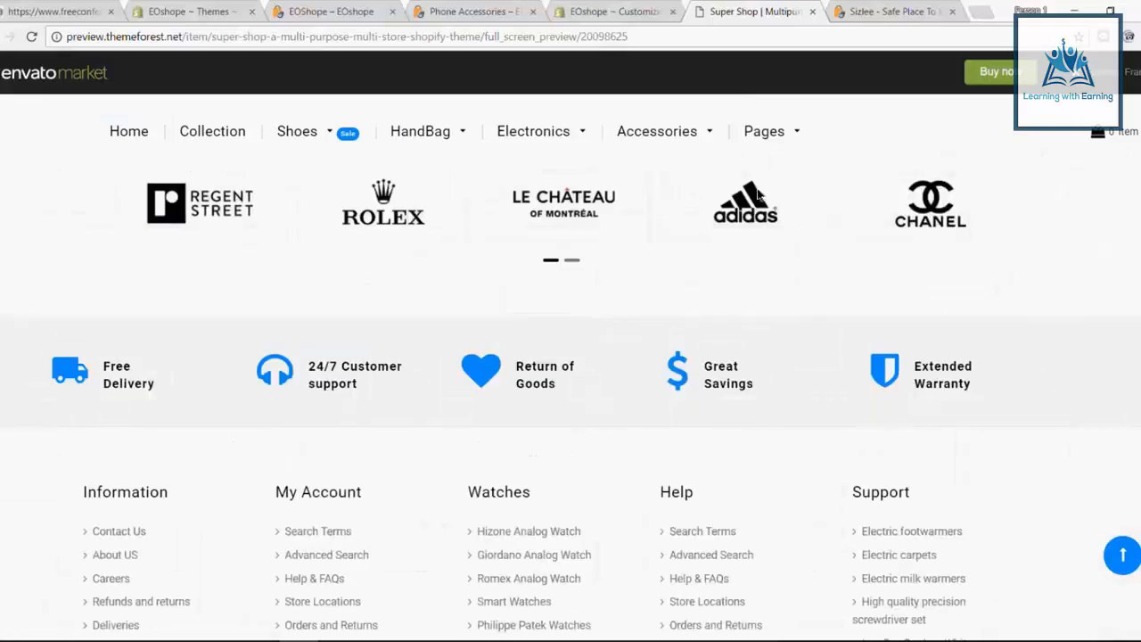
left_click(911, 7)
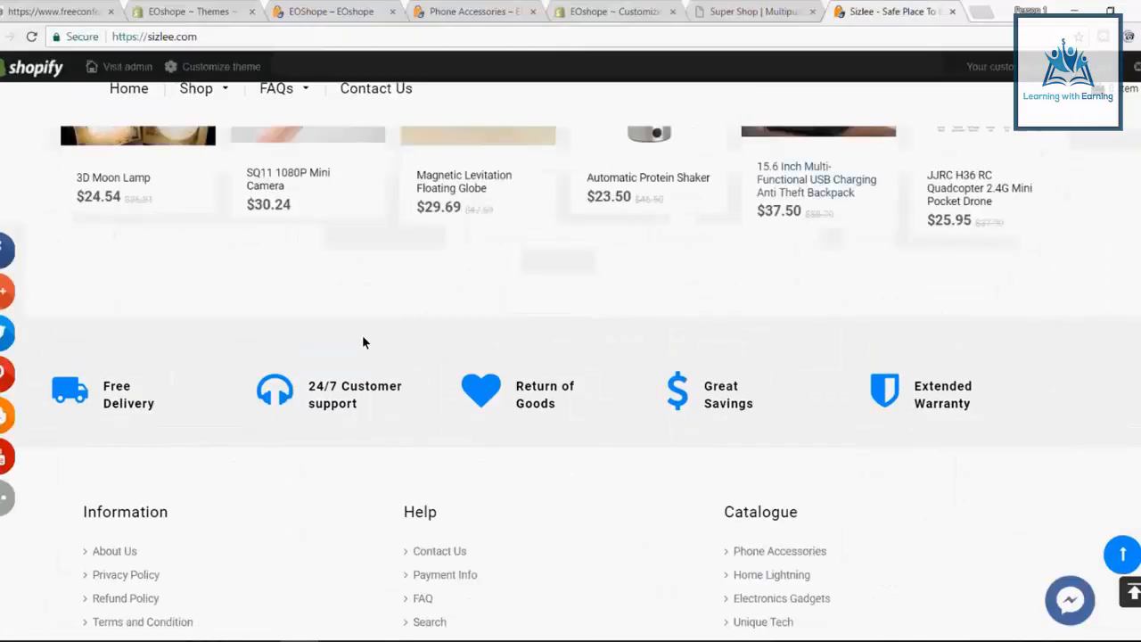
scroll(361, 334, "down", 2)
scroll(179, 251, "up", 2)
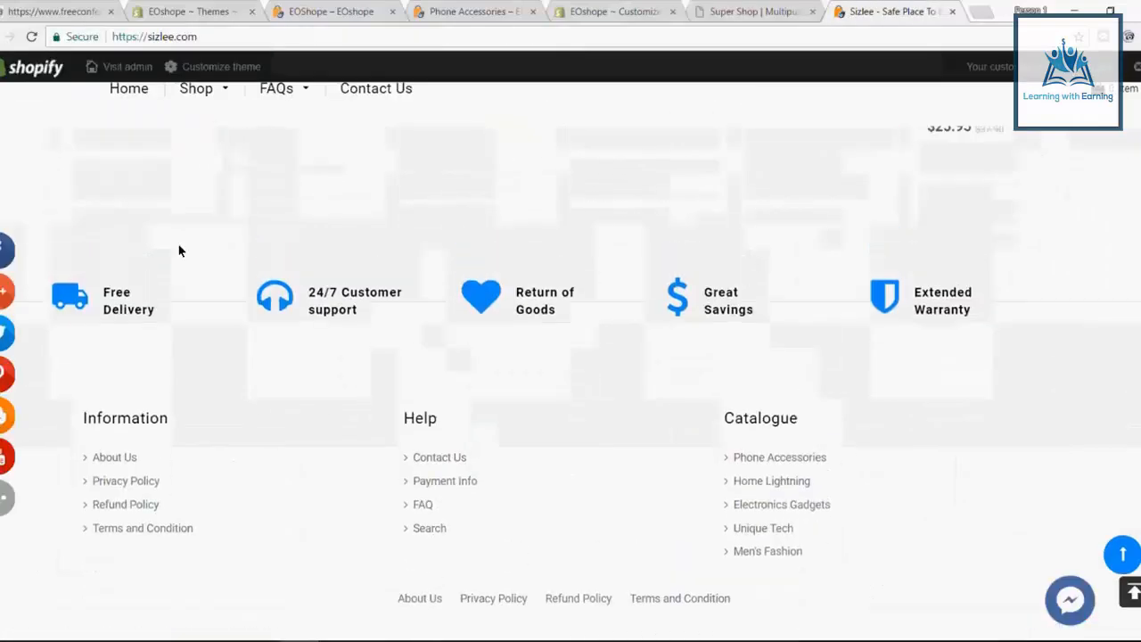
Return to the theme editor's section list and hide the Client Logo section from the home page.
left_click(725, 14)
left_click(592, 8)
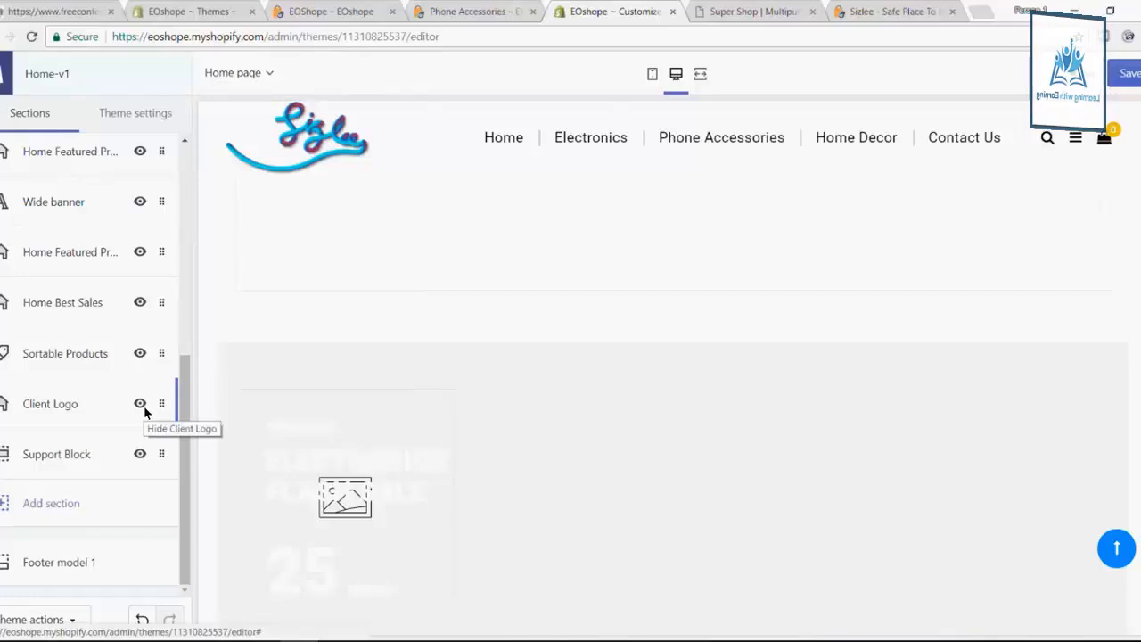
left_click(143, 406)
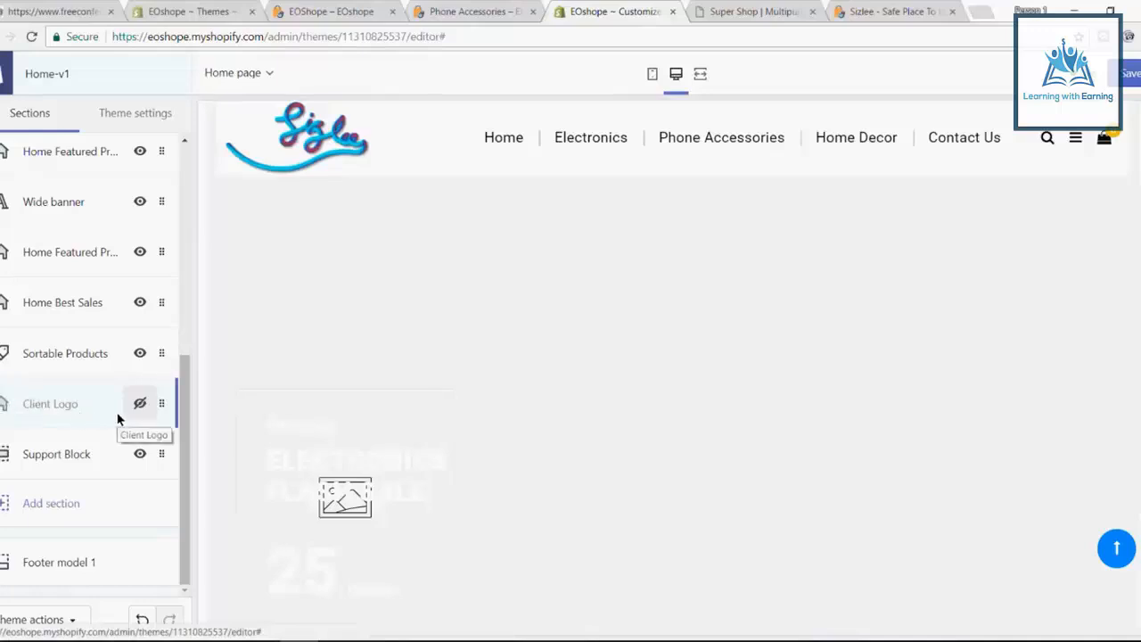
scroll(135, 412, "up", 3)
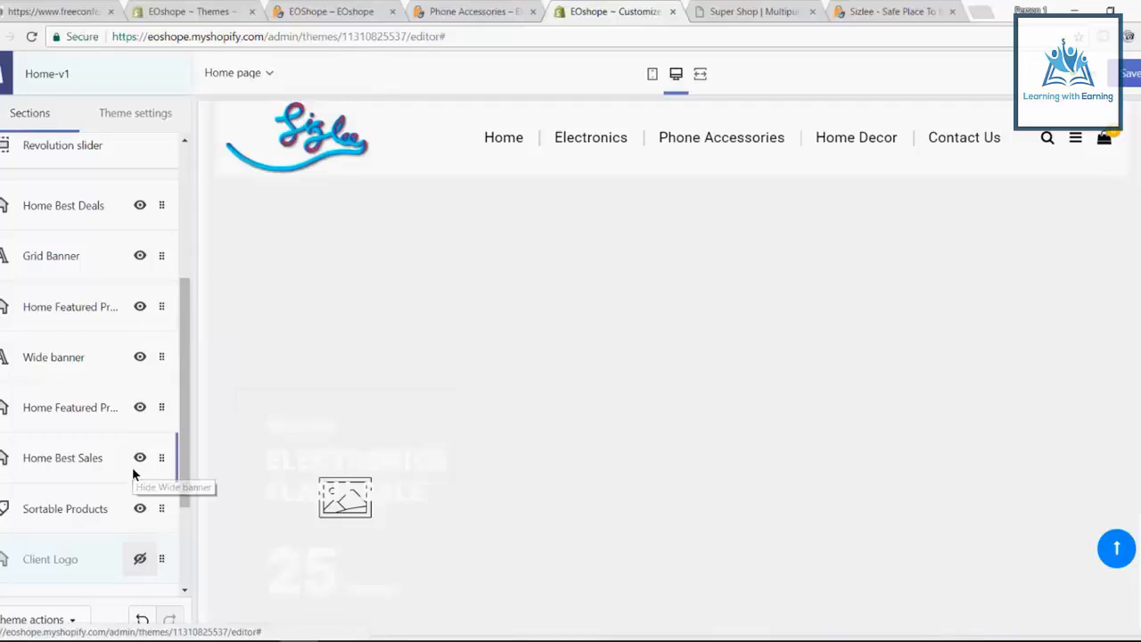
scroll(134, 450, "down", 2)
scroll(102, 394, "up", 5)
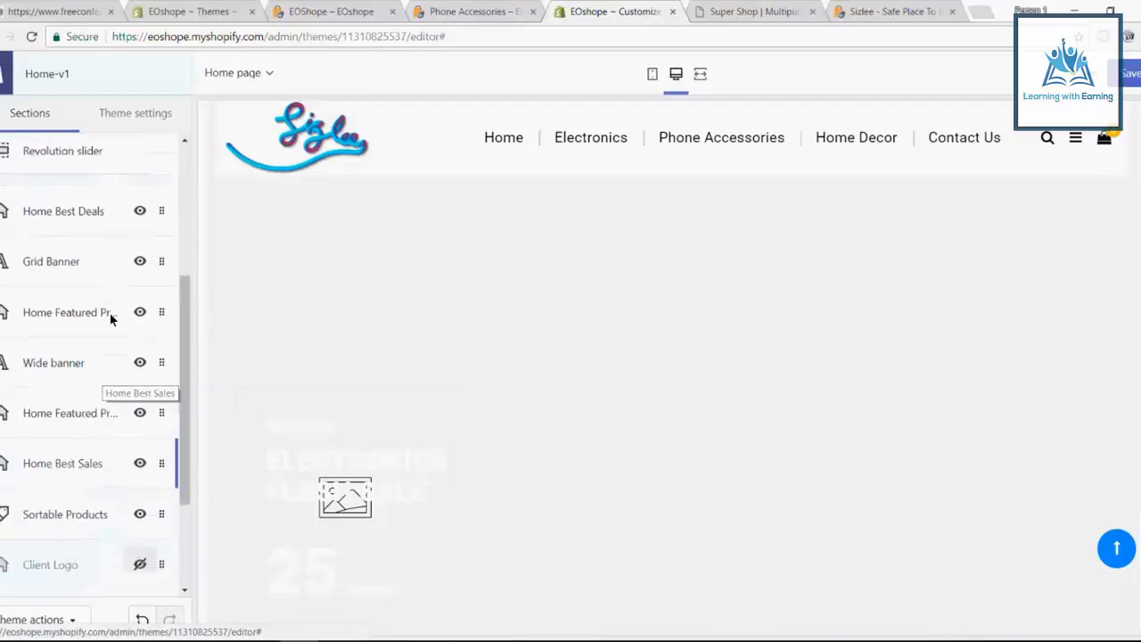
scroll(108, 357, "down", 5)
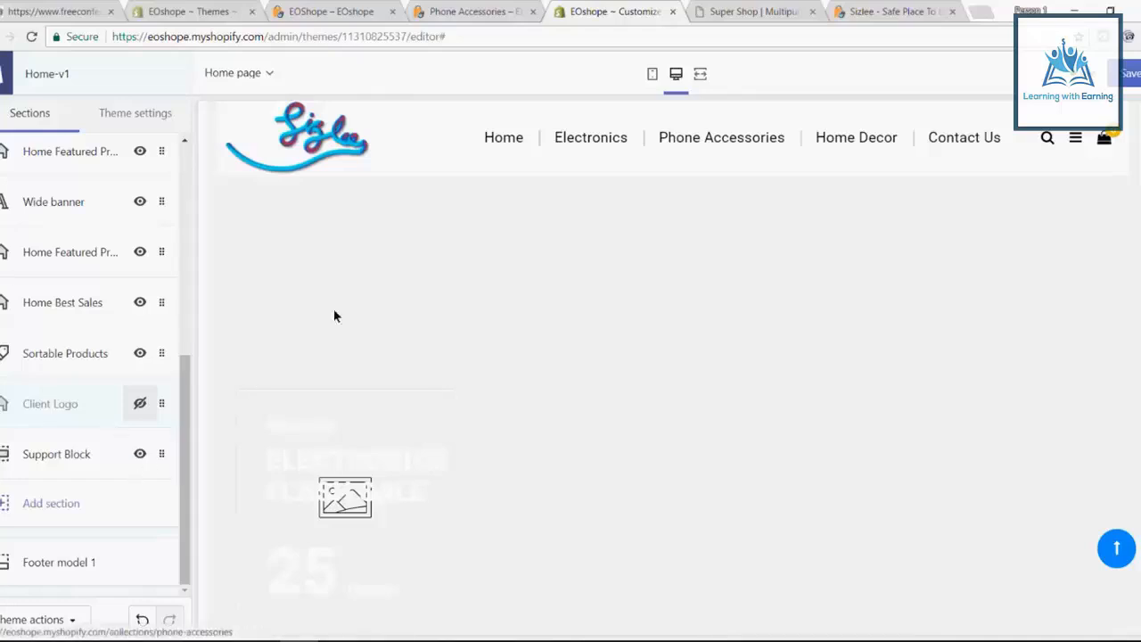
Compare the support icon row and footer columns in the Super Shop demo with those on sizlee.com.
left_click(716, 15)
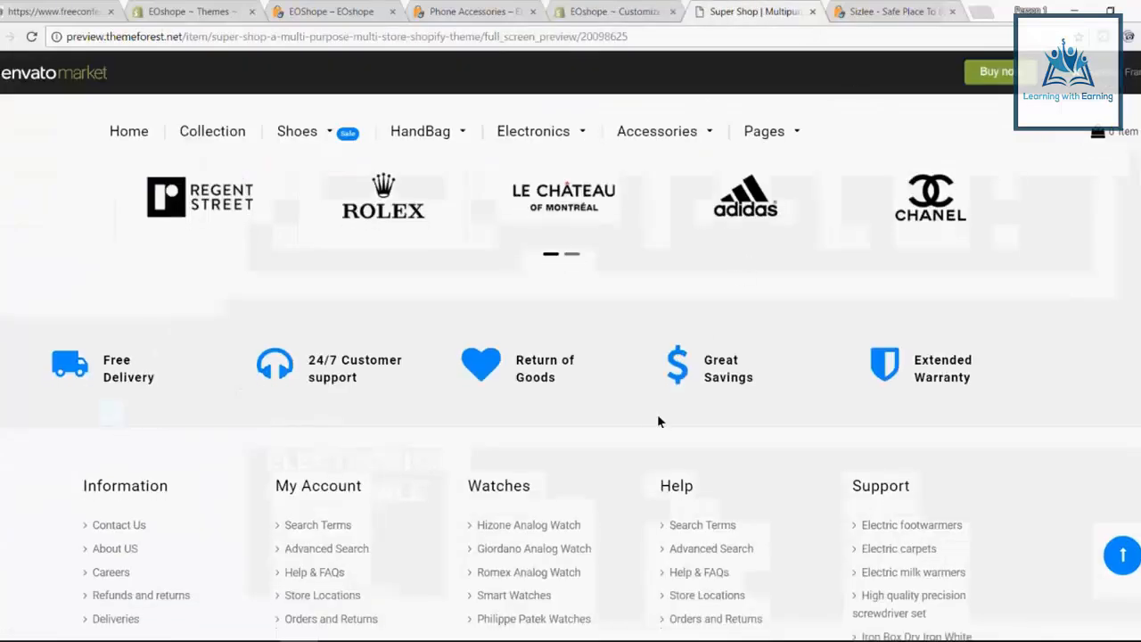
scroll(640, 411, "down", 1)
scroll(541, 280, "up", 2)
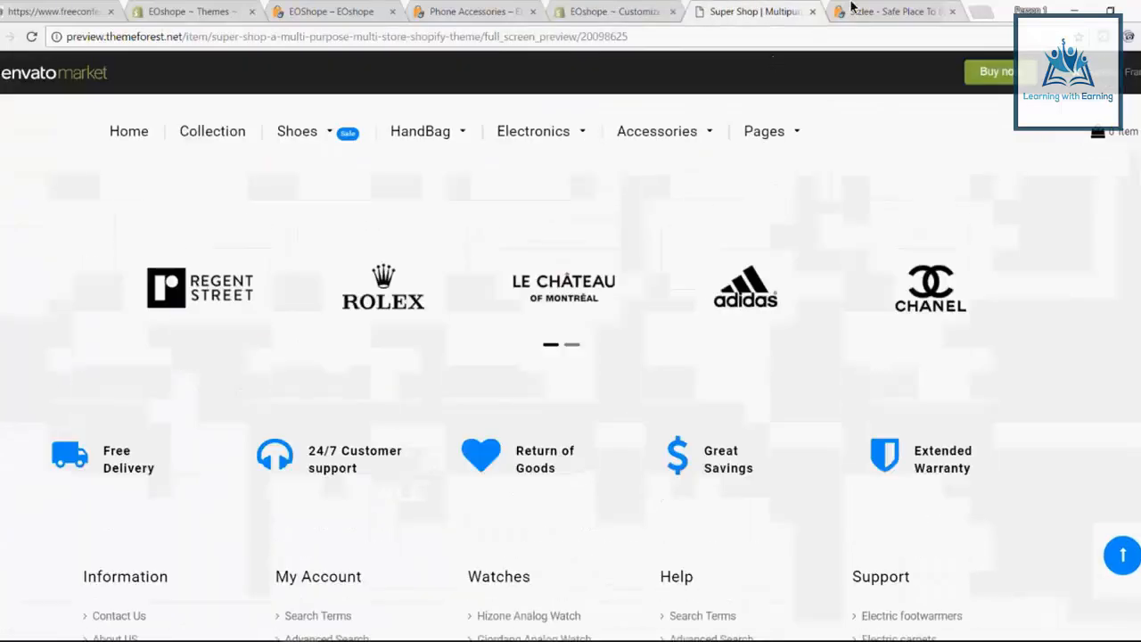
left_click(851, 8)
scroll(415, 410, "down", 3)
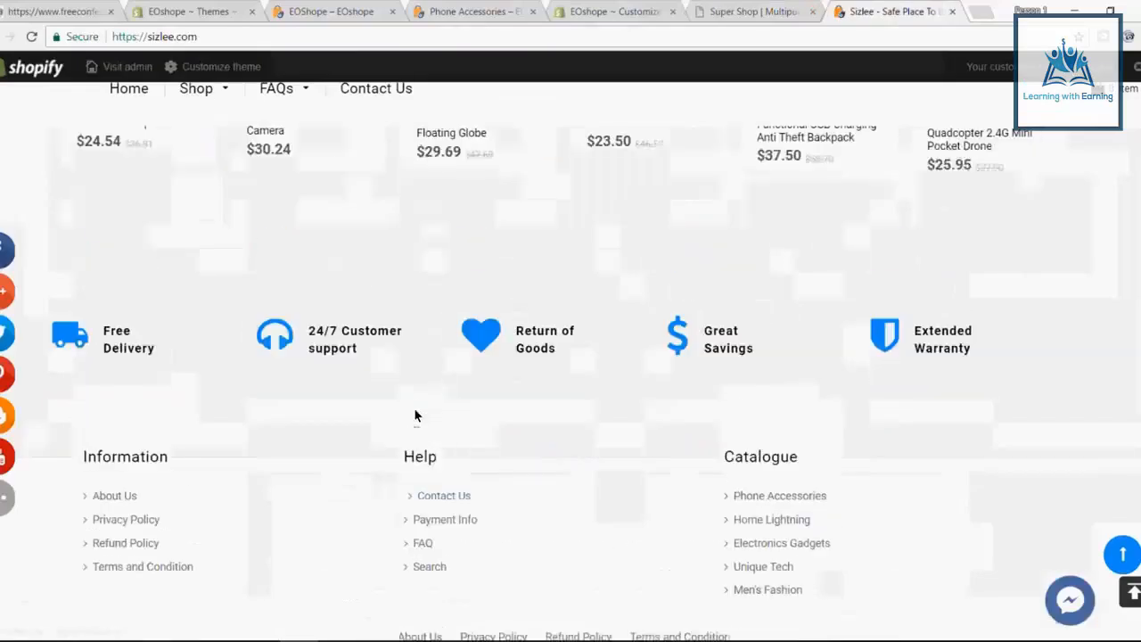
left_click(472, 11)
Return to the Home-v1 theme editor and review the Footer Style options in the general theme settings.
left_click(622, 8)
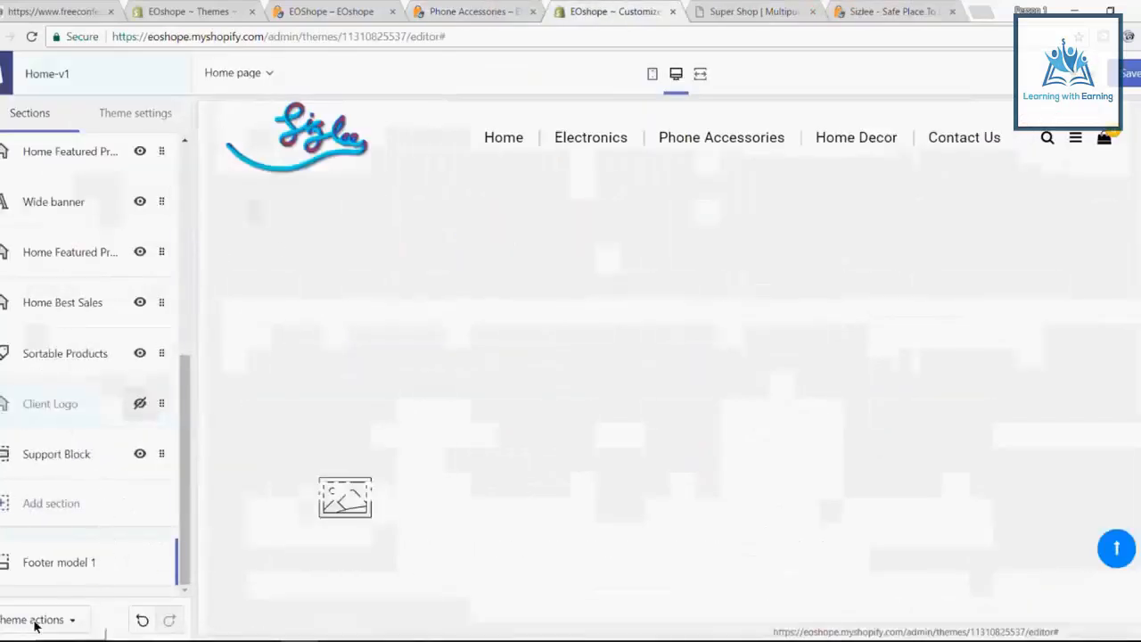
left_click(134, 113)
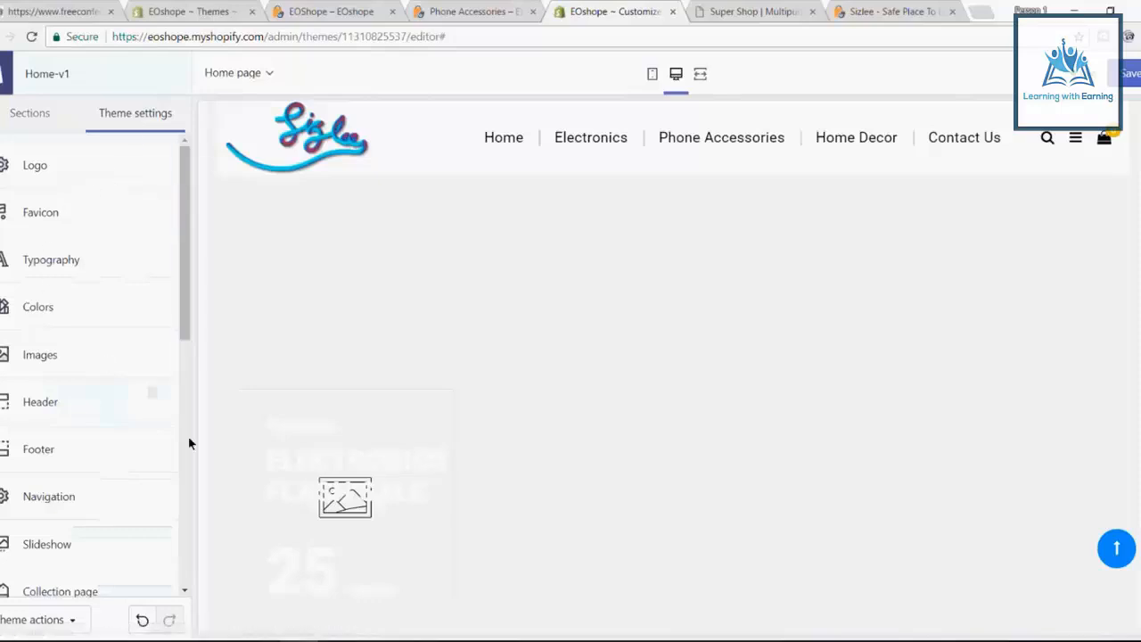
scroll(112, 445, "down", 3)
left_click(113, 293)
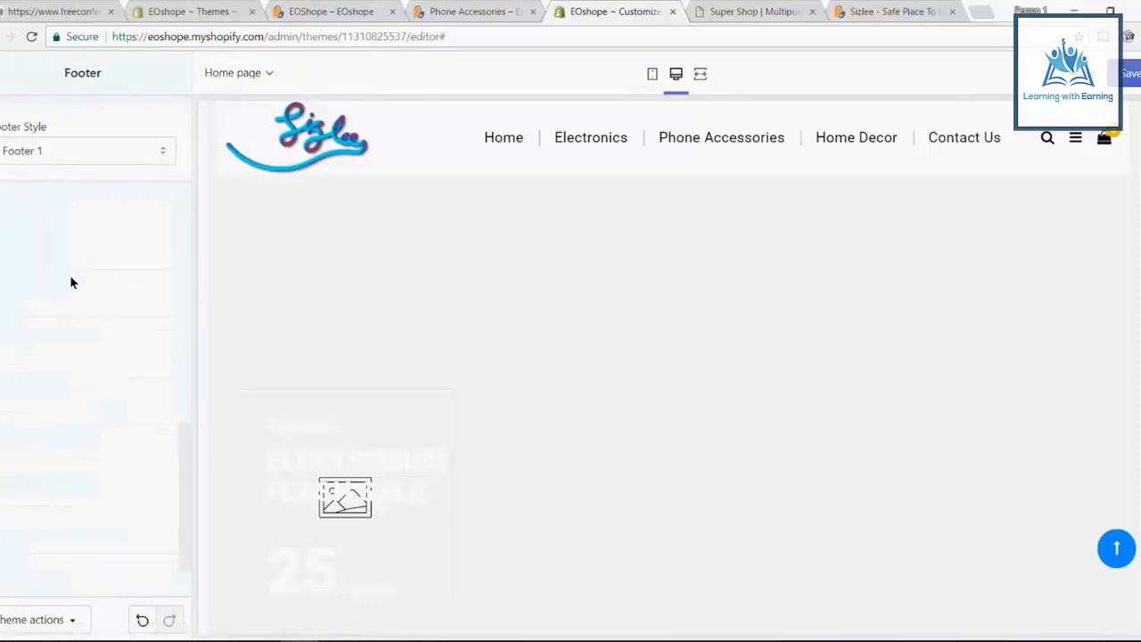
left_click(88, 154)
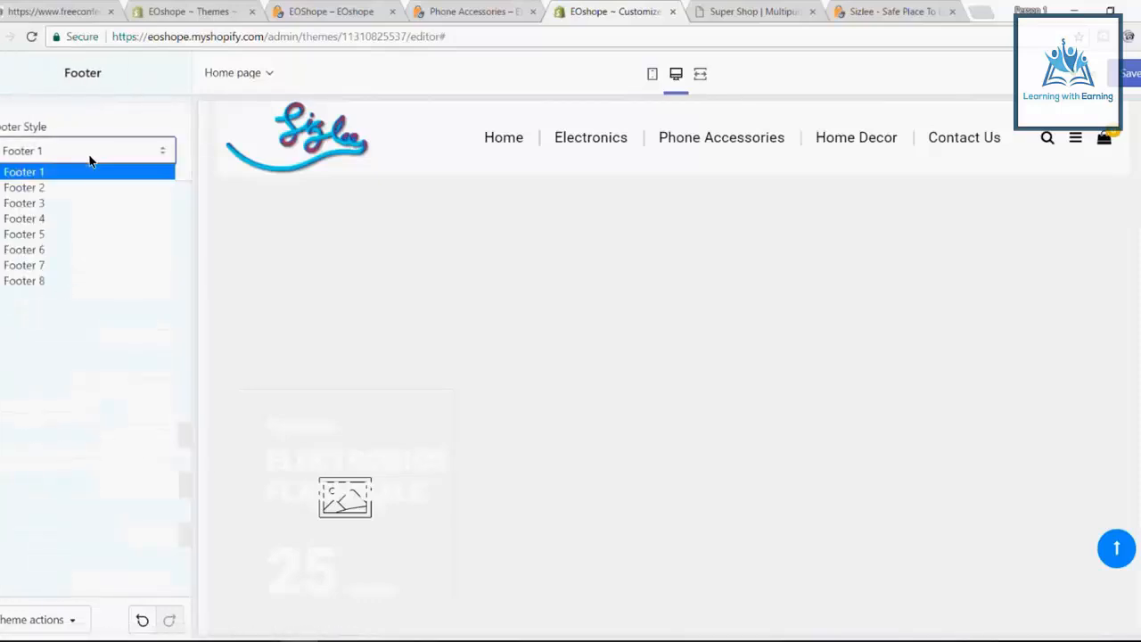
left_click(100, 397)
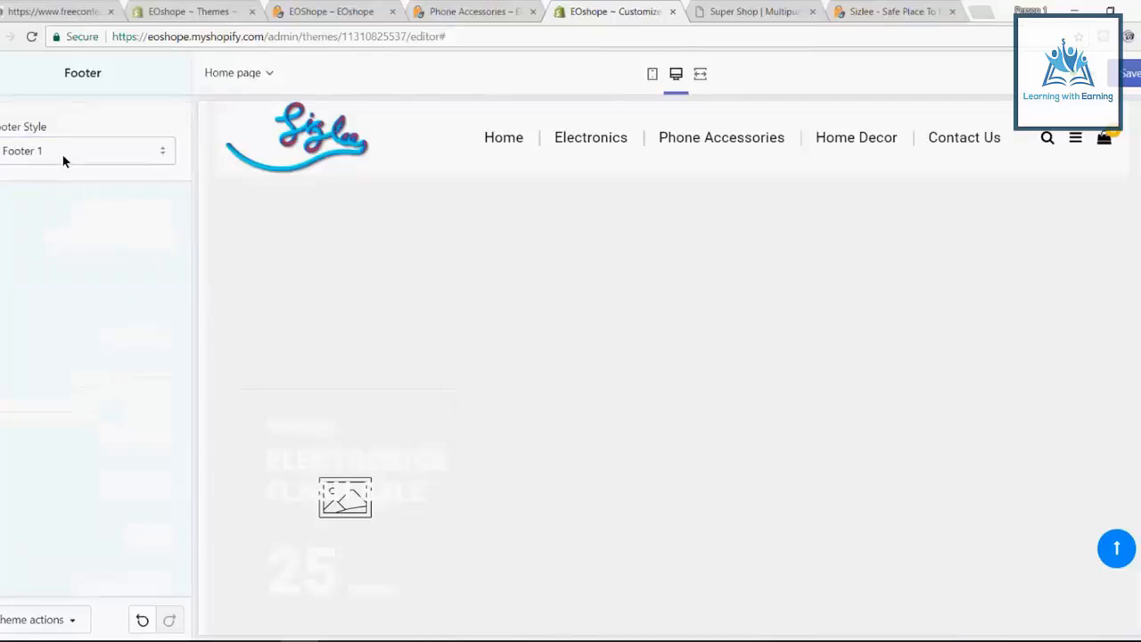
left_click(1, 86)
Review the Social media theme settings, looking at the Twitter and Facebook account links, and return to the settings list.
scroll(81, 321, "down", 3)
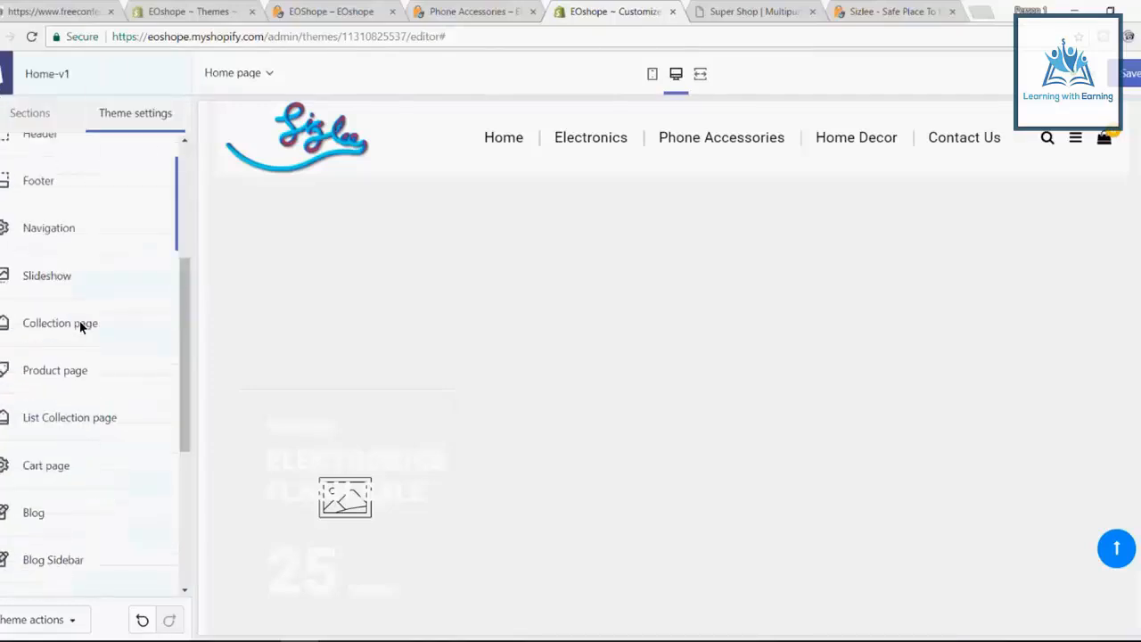
scroll(97, 436, "down", 3)
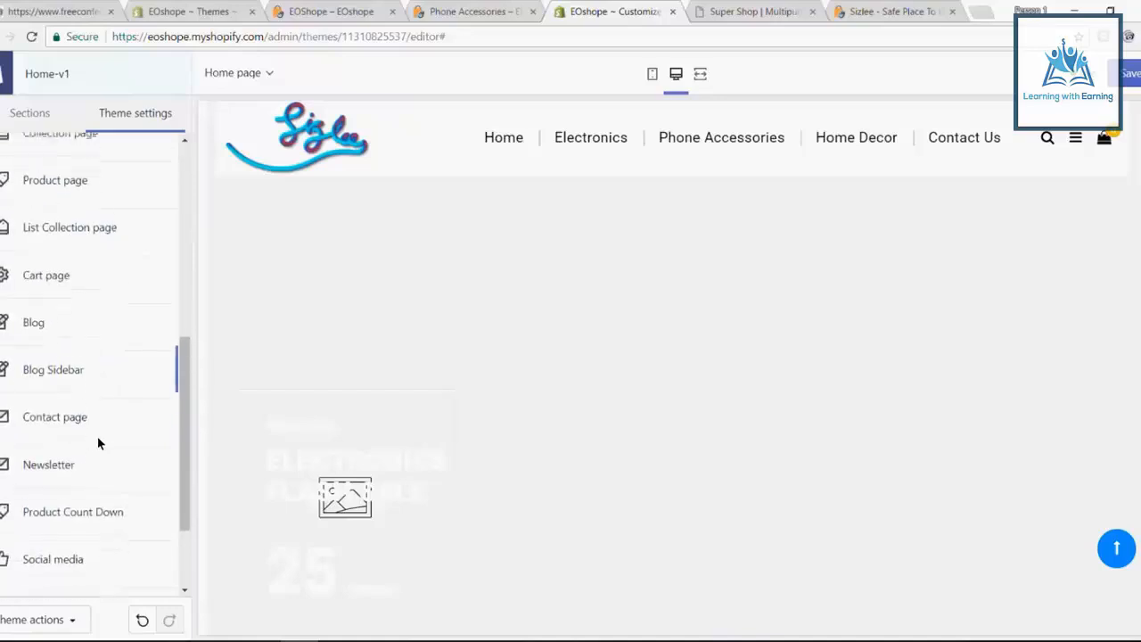
scroll(107, 414, "down", 1)
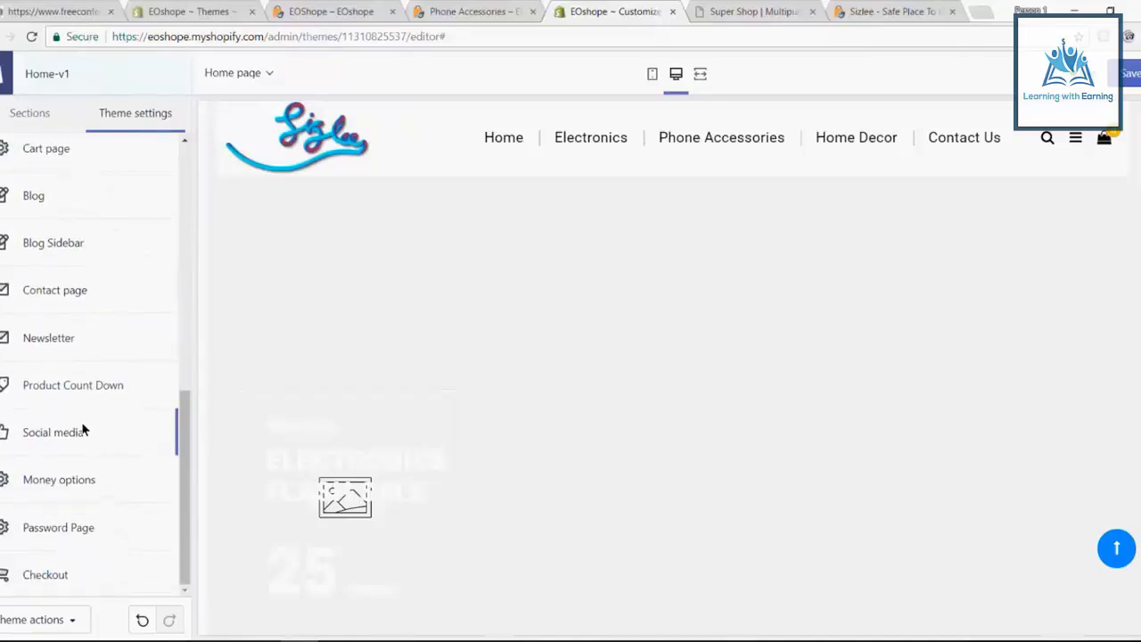
left_click(83, 430)
left_click_drag(134, 172, 6, 219)
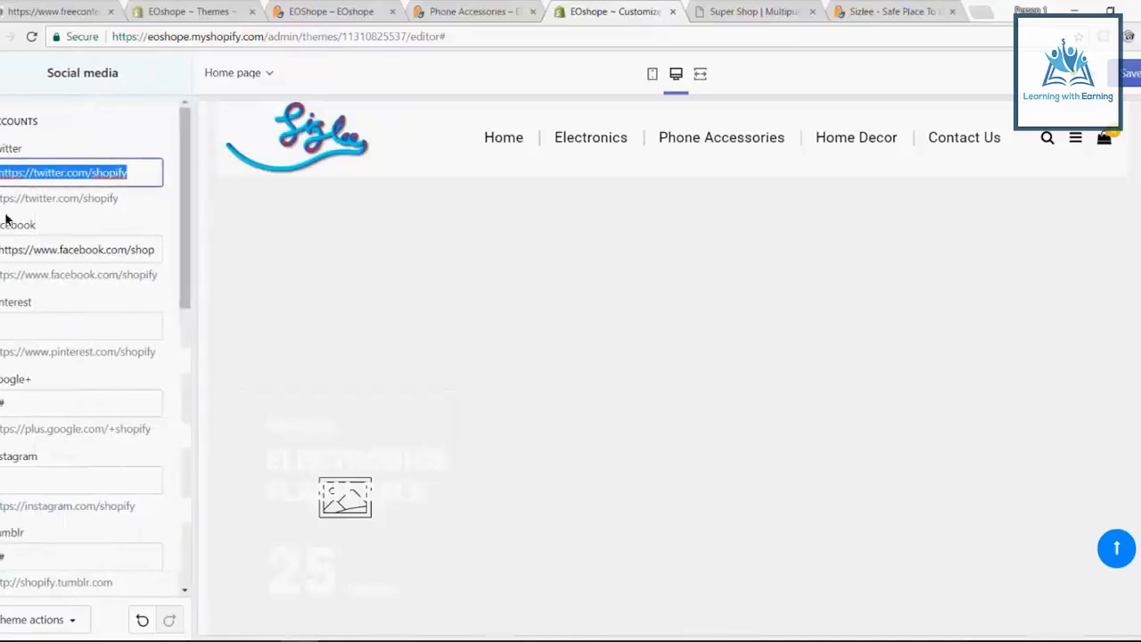
left_click_drag(128, 250, 1, 248)
left_click(1, 74)
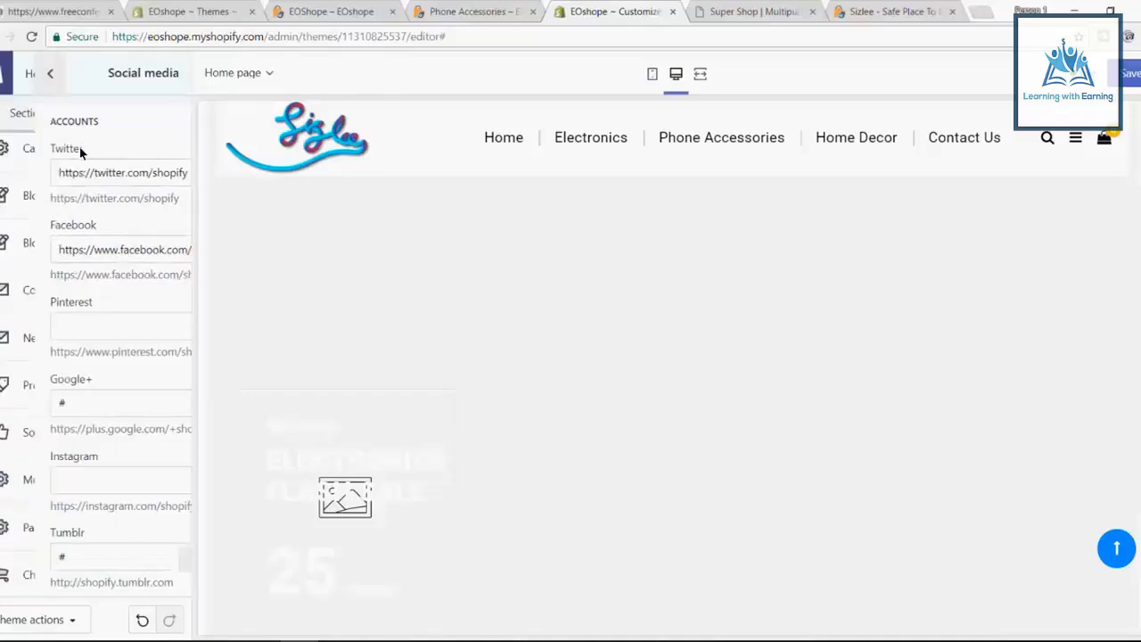
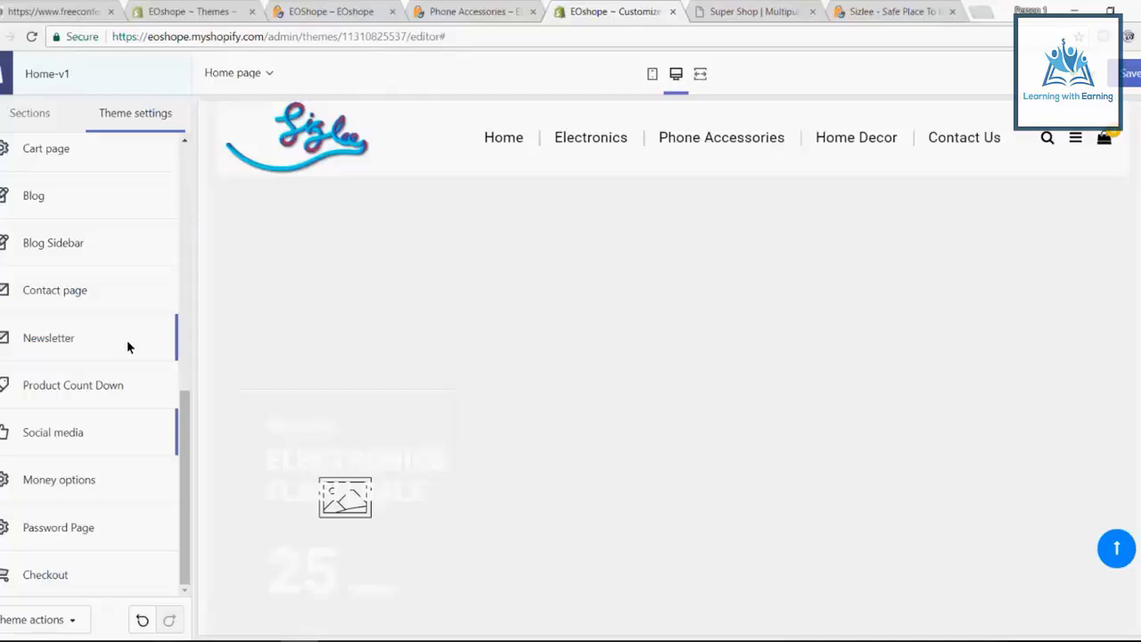
Glance at the open storefront pages, then look over the Themes page in the Shopify admin.
scroll(127, 341, "up", 8)
left_click(448, 12)
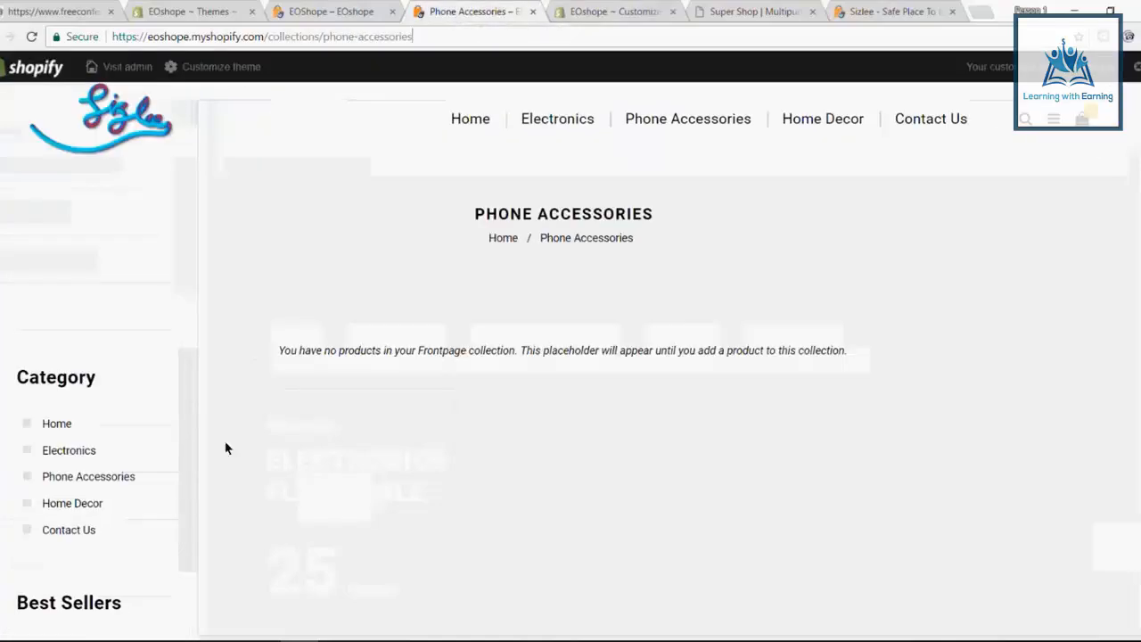
left_click(312, 19)
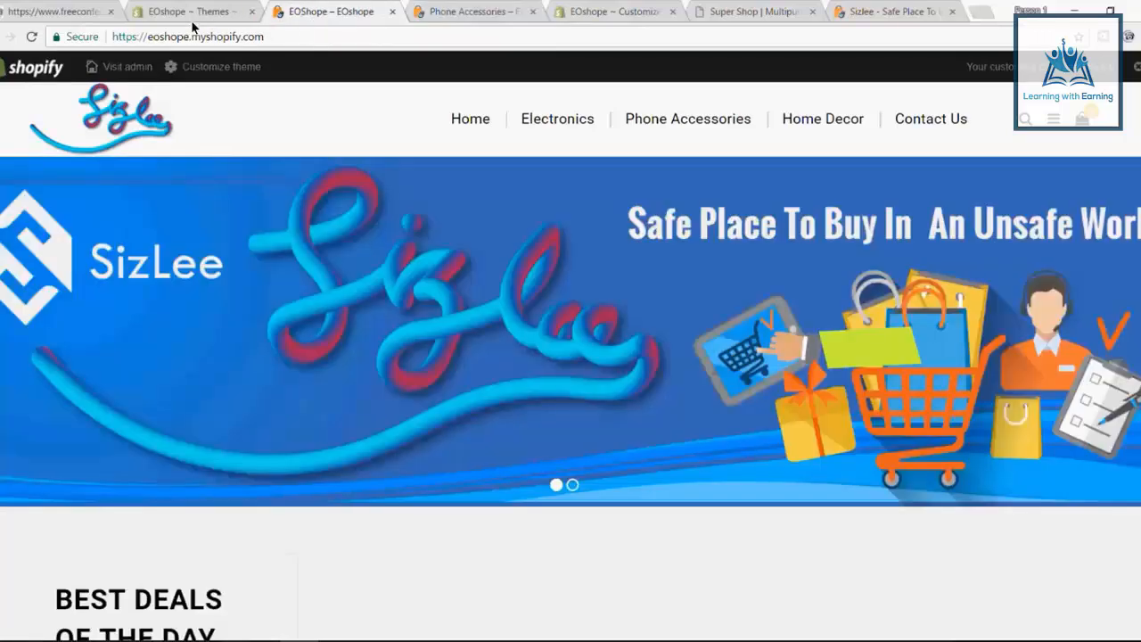
left_click(191, 21)
scroll(358, 263, "down", 3)
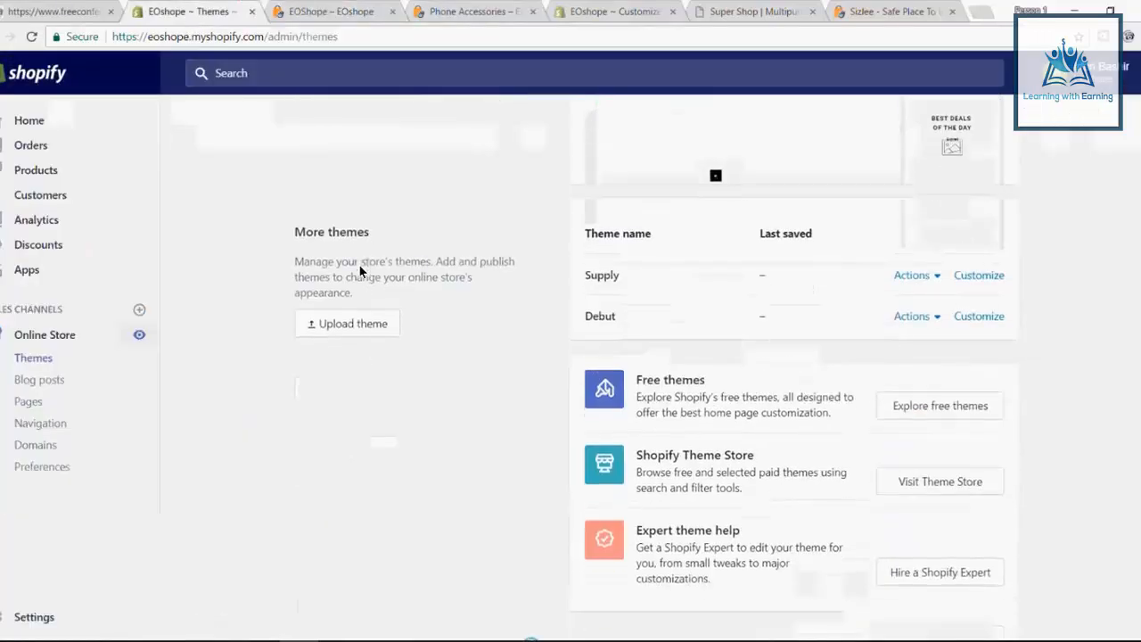
scroll(358, 263, "up", 4)
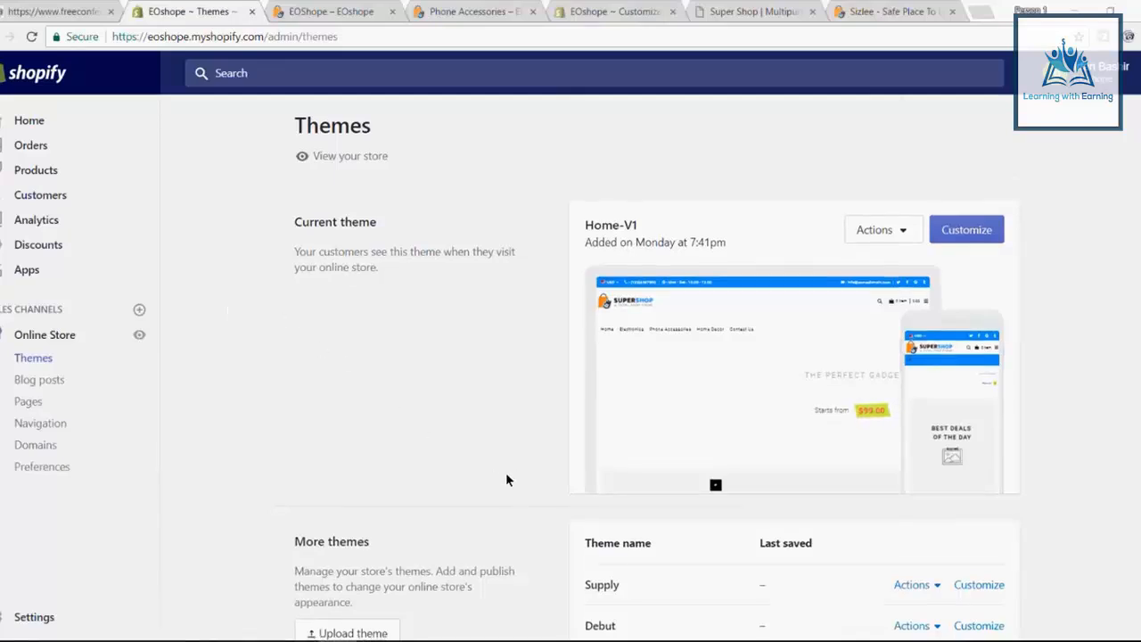
Publish the Supply theme as the store's live theme in place of Home-V1.
scroll(506, 472, "down", 3)
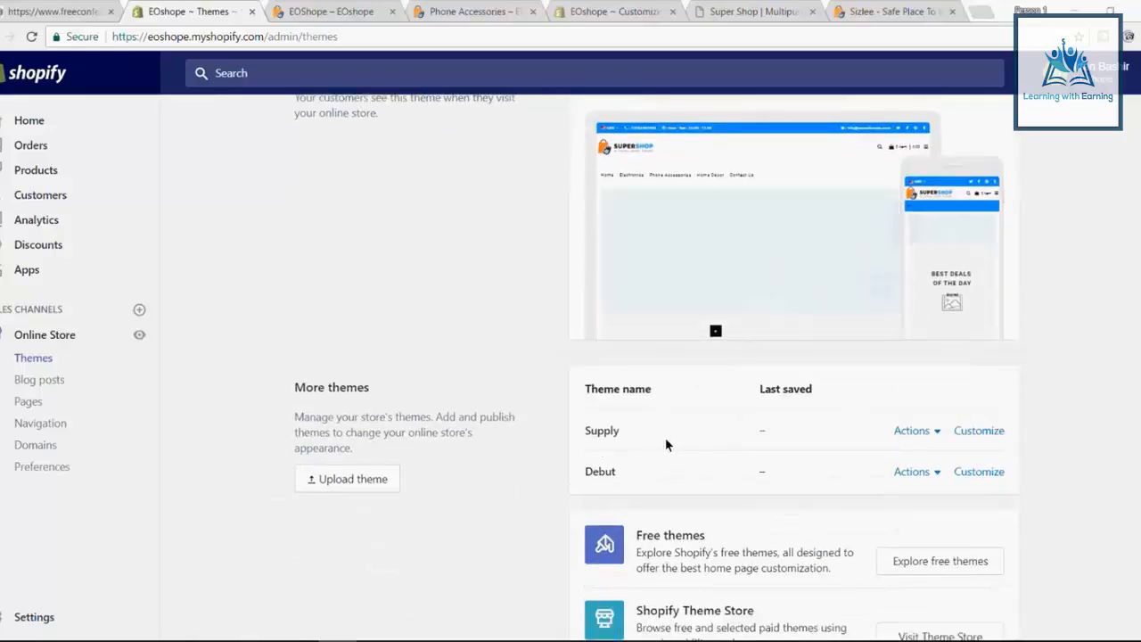
left_click_drag(646, 440, 616, 439)
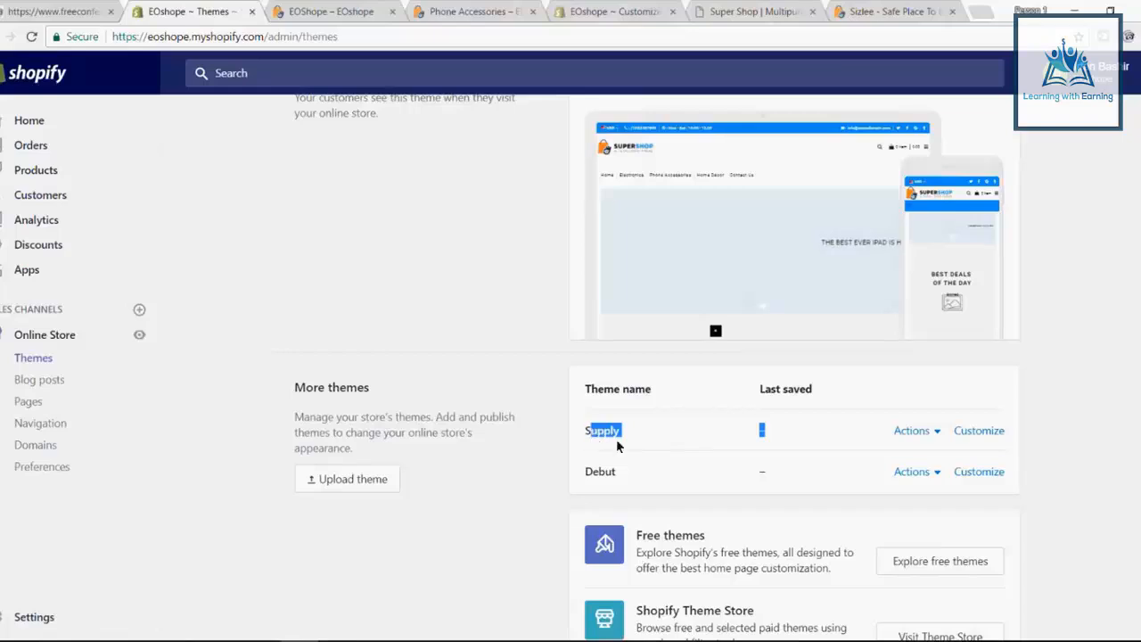
scroll(827, 501, "down", 2)
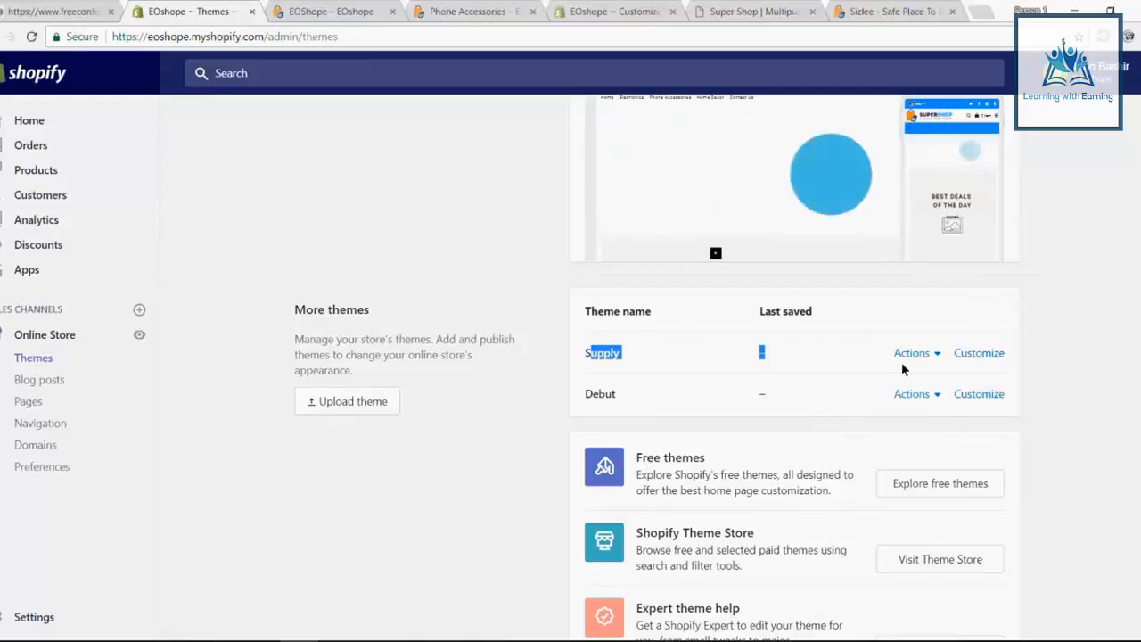
left_click(936, 354)
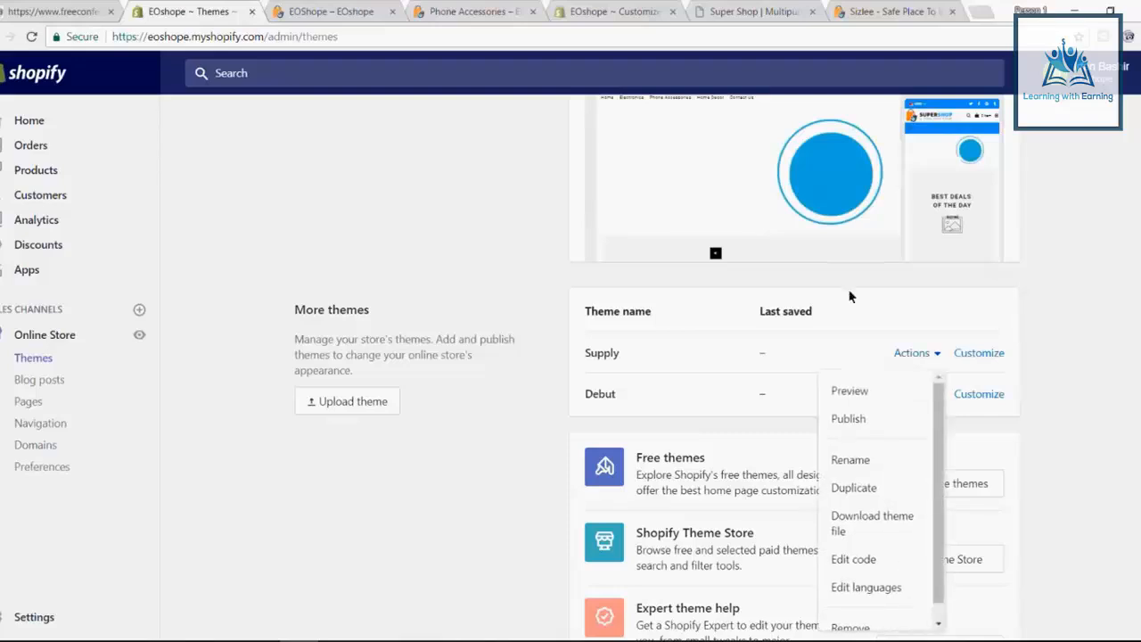
left_click(848, 420)
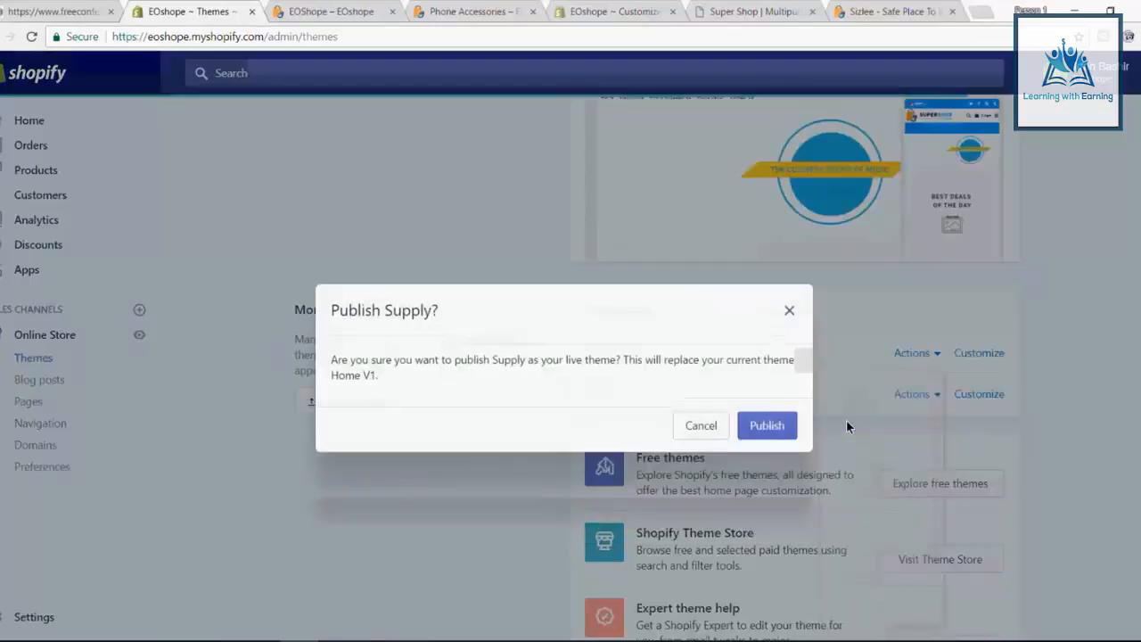
left_click(766, 426)
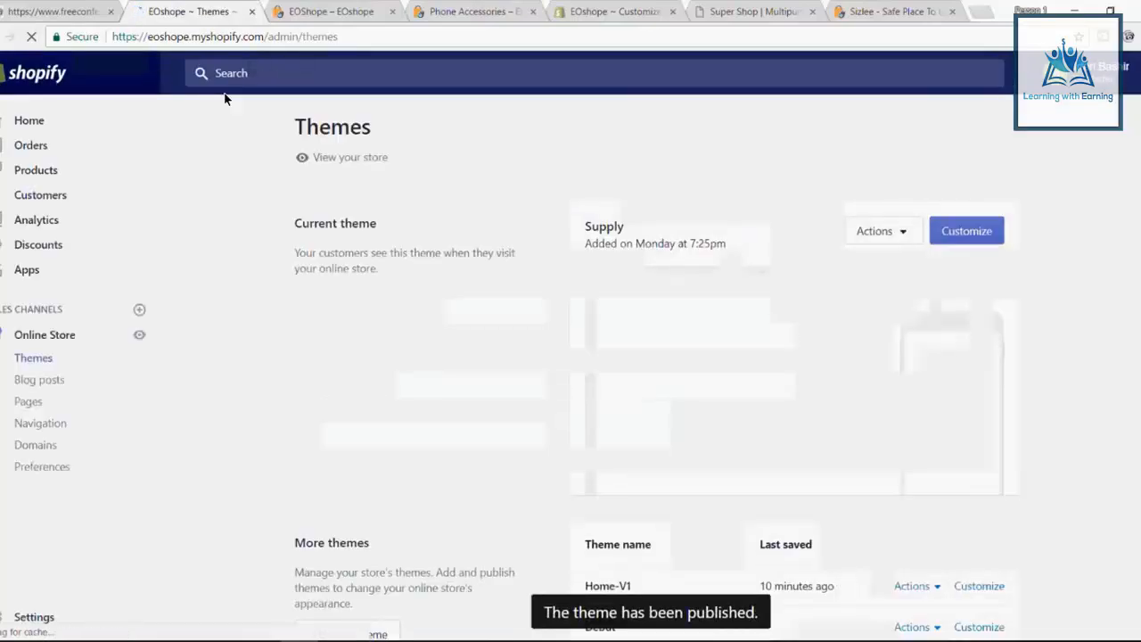
Reload the EOshope storefront home page to view it with the published theme, and close the Phone Accessories page.
scroll(634, 305, "down", 3)
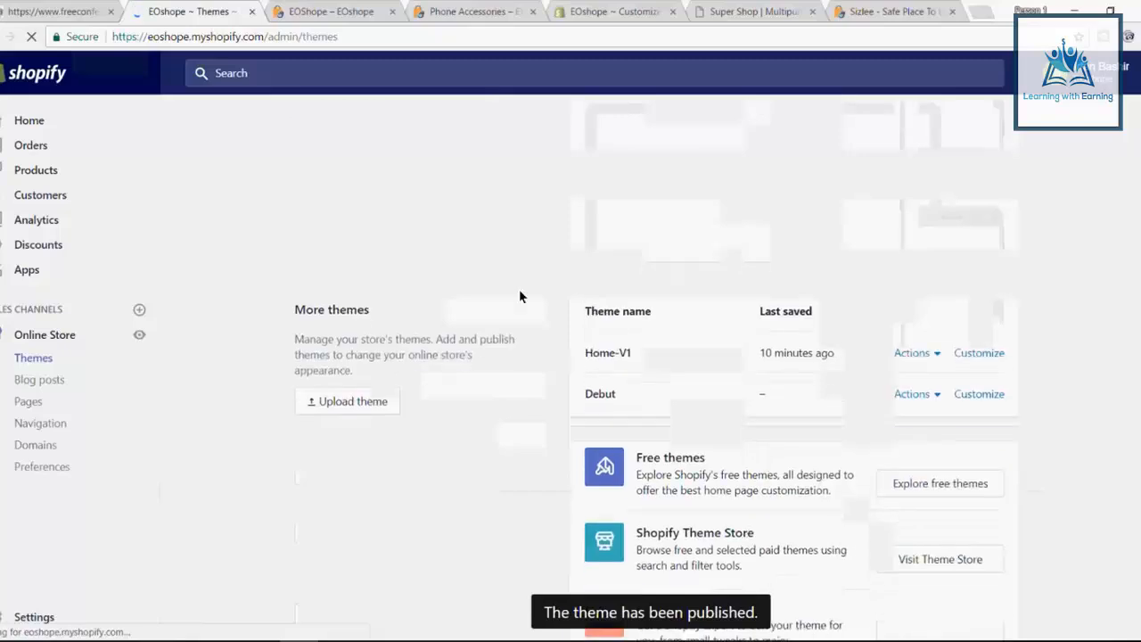
scroll(520, 296, "up", 3)
left_click(330, 10)
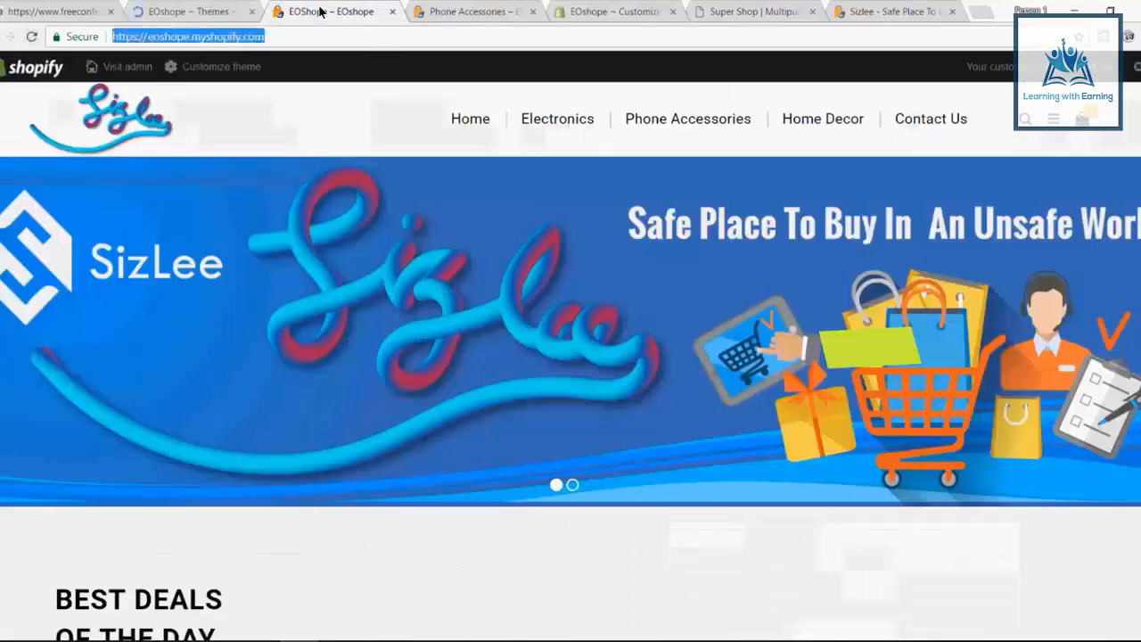
left_click(457, 11)
left_click(532, 11)
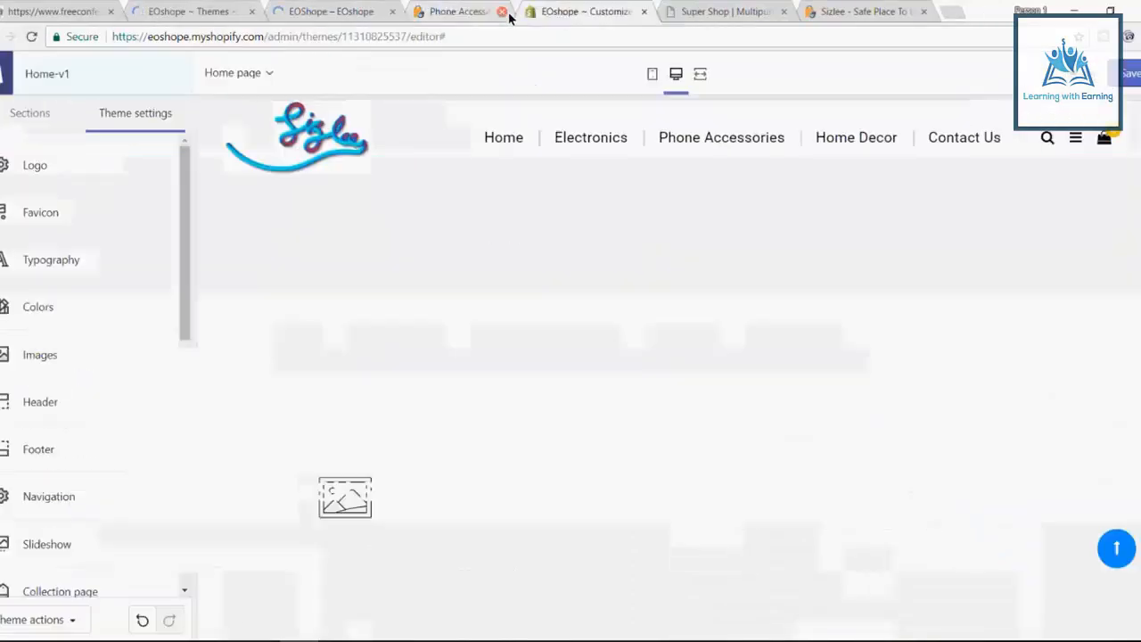
left_click(361, 7)
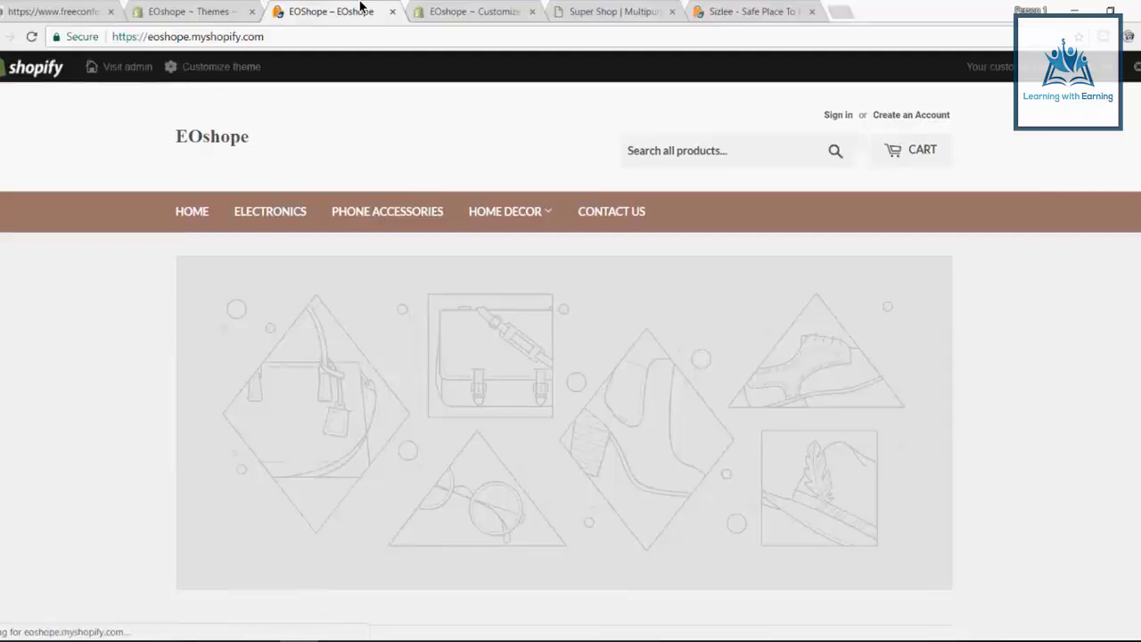
Close the Home-v1 theme editor, discarding its unsaved changes, and open the theme editor for Supply from the storefront.
left_click(505, 18)
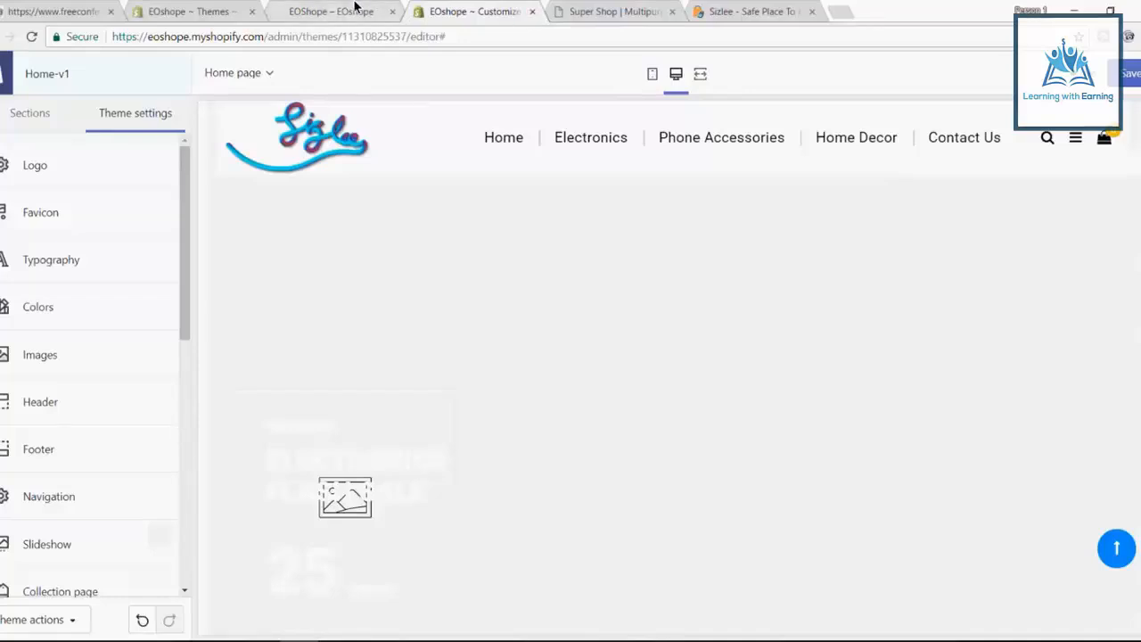
left_click(624, 119)
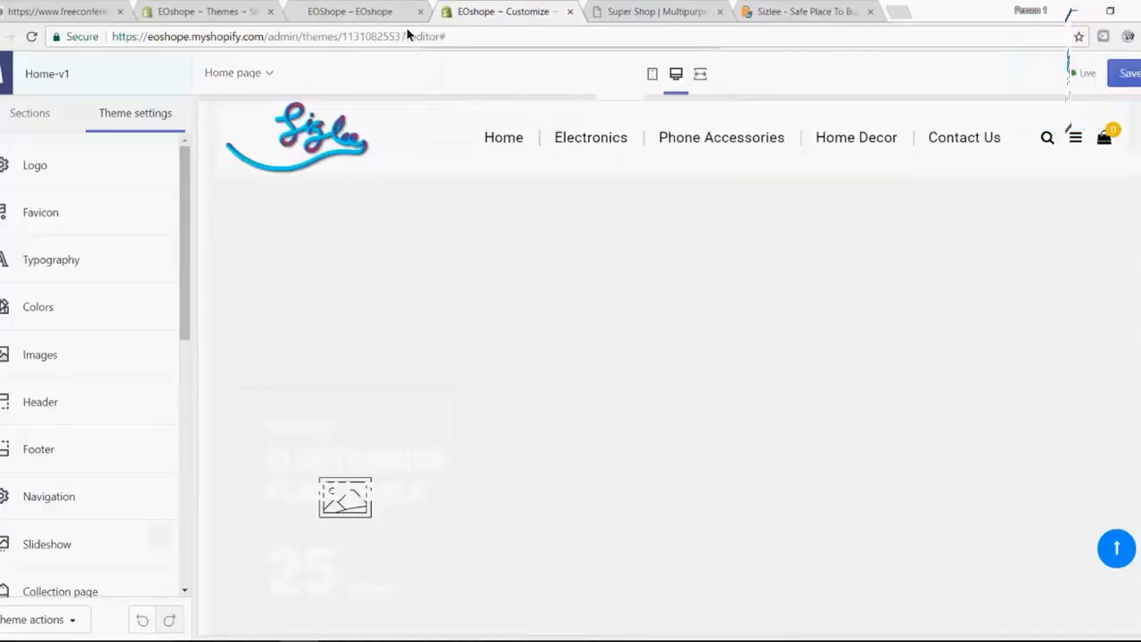
left_click(352, 12)
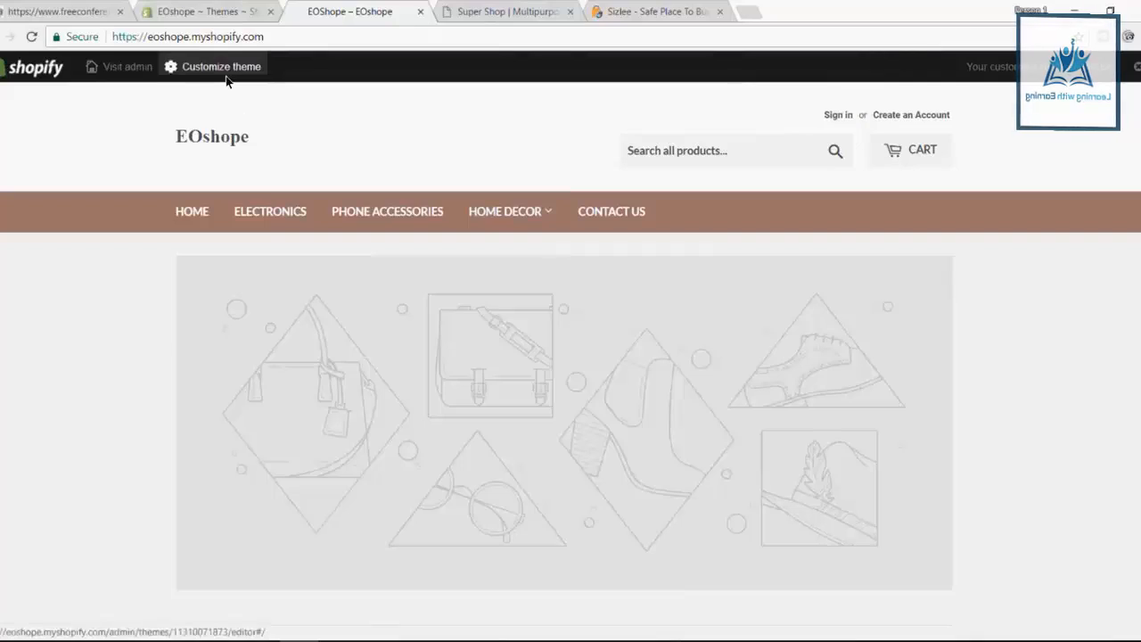
left_click(221, 66)
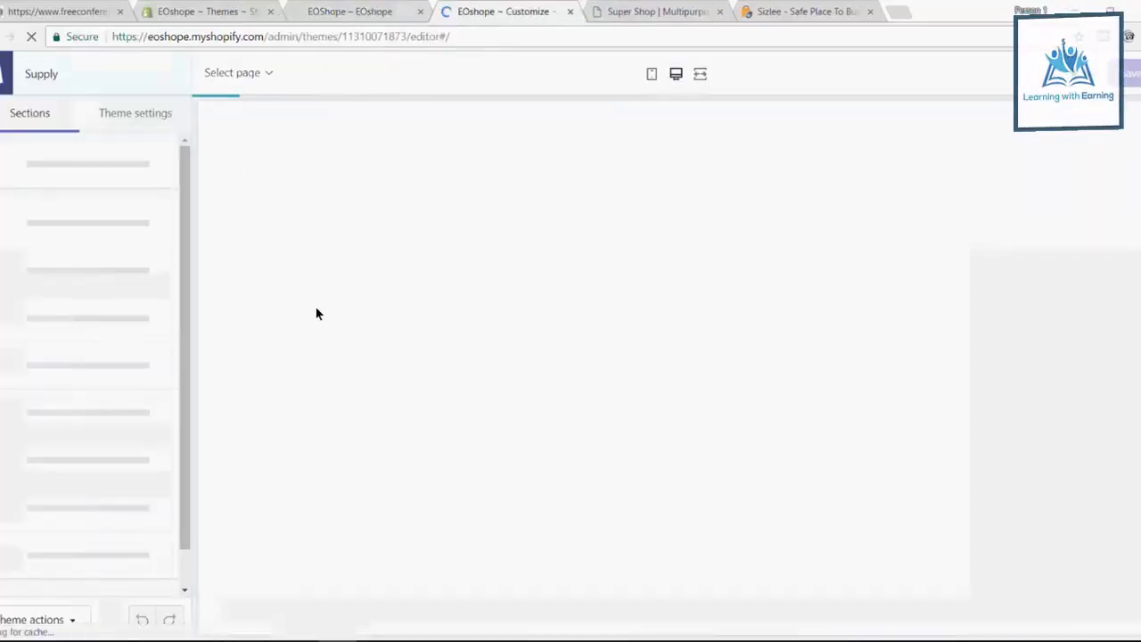
Glance at the live EOshope storefront, return to the Supply theme editor and check the upper Slideshow section's settings.
left_click(344, 10)
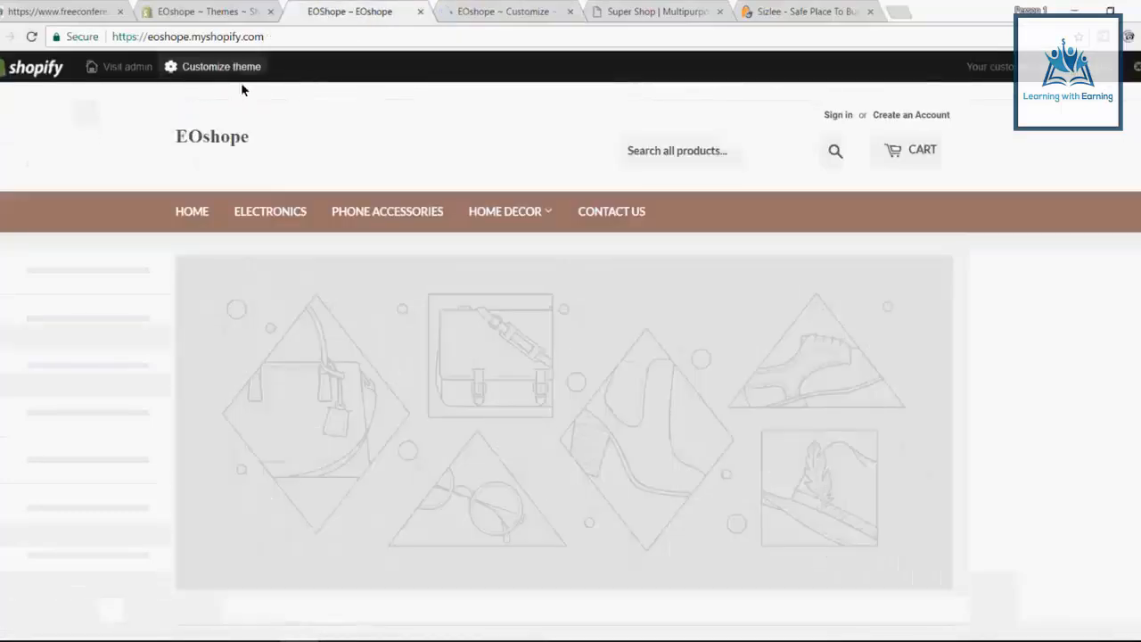
left_click(466, 11)
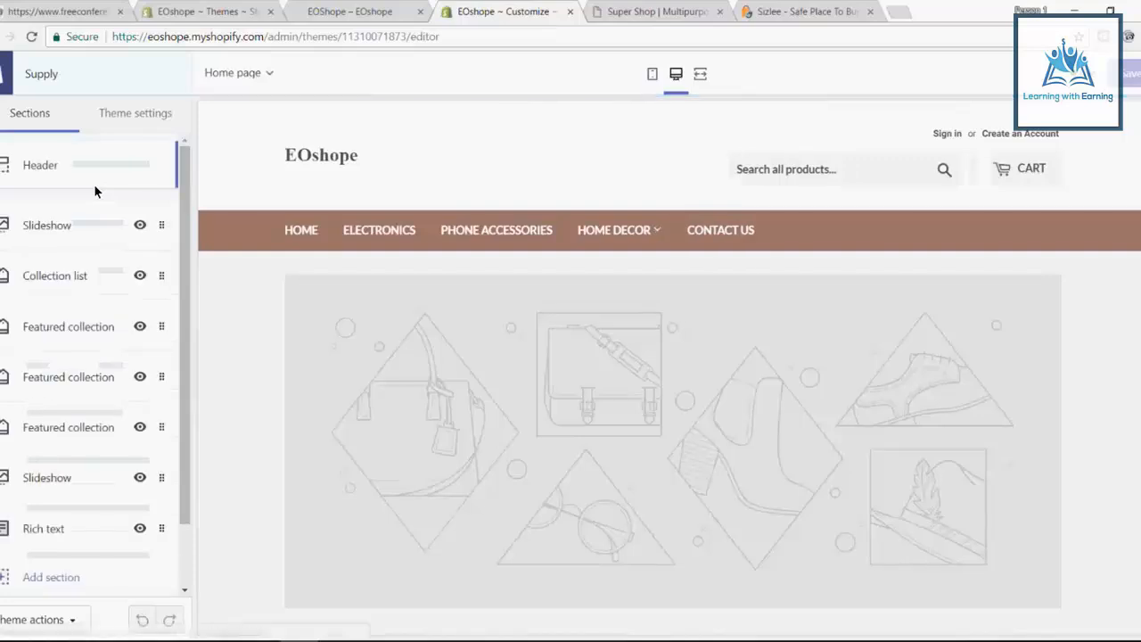
left_click(62, 228)
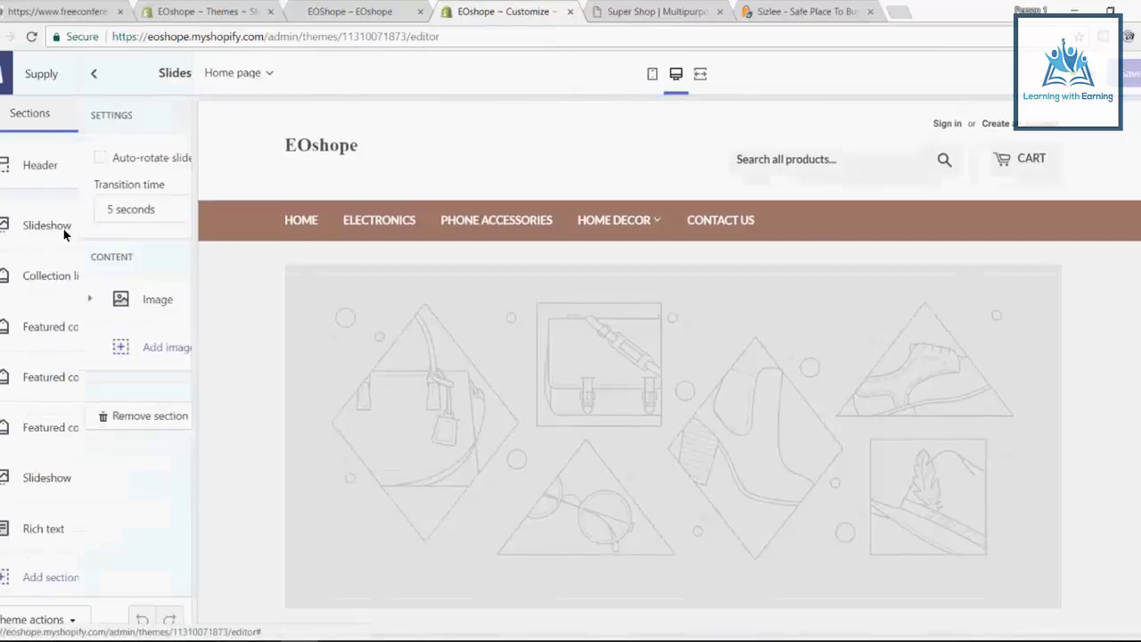
left_click(1, 74)
Look through the Supply theme's home page section list and examine the page preview down to the Featured collection rows.
scroll(62, 312, "down", 1)
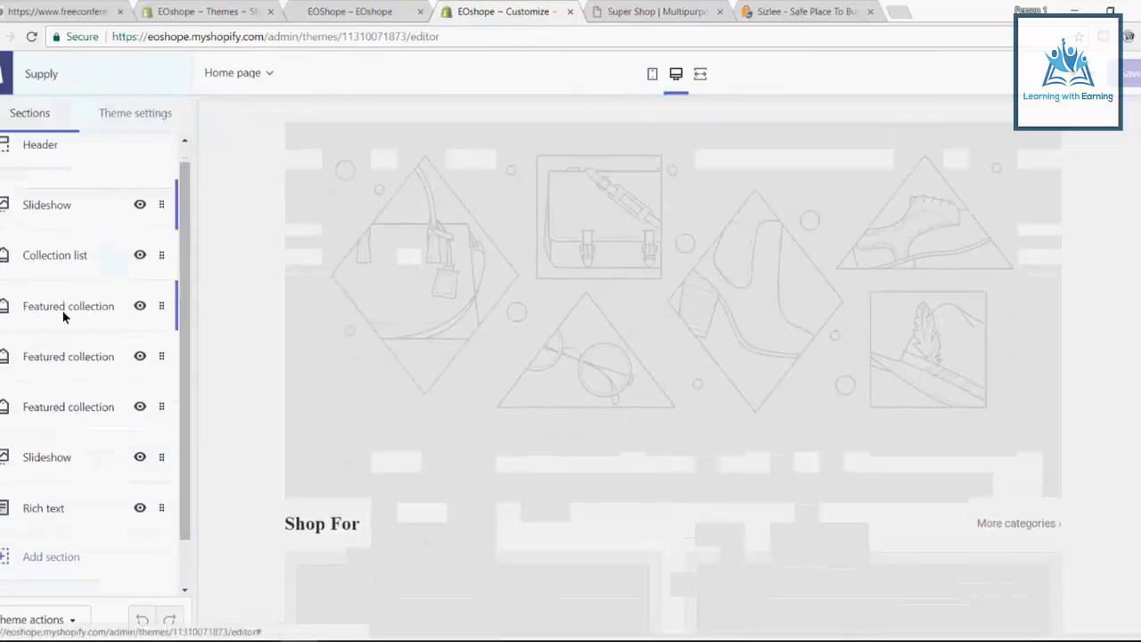
scroll(63, 316, "down", 1)
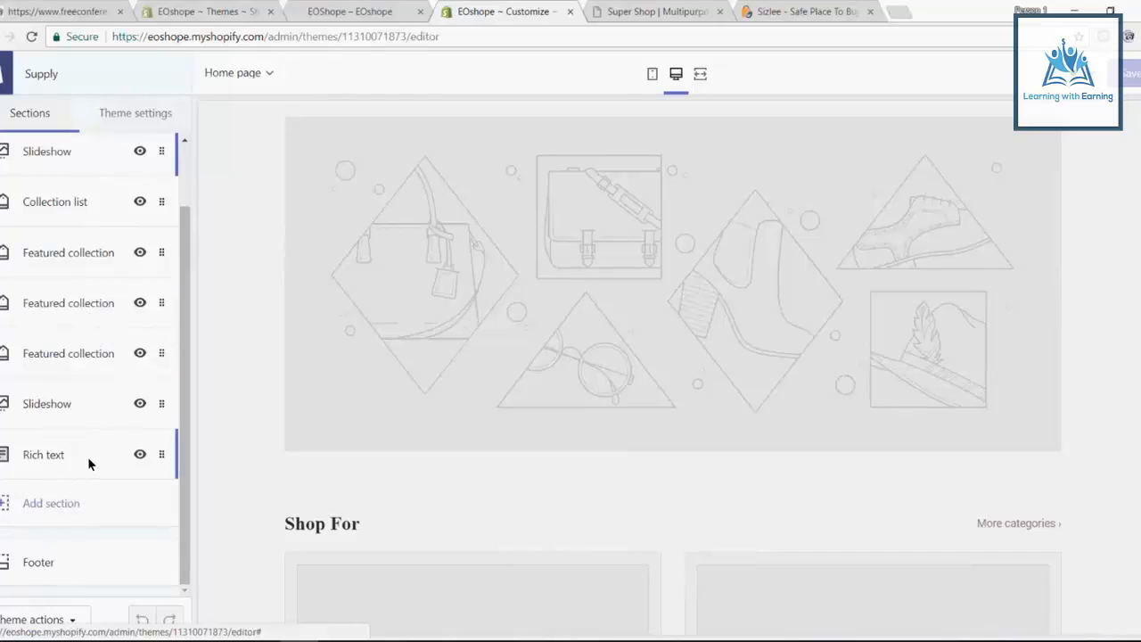
scroll(323, 493, "down", 1)
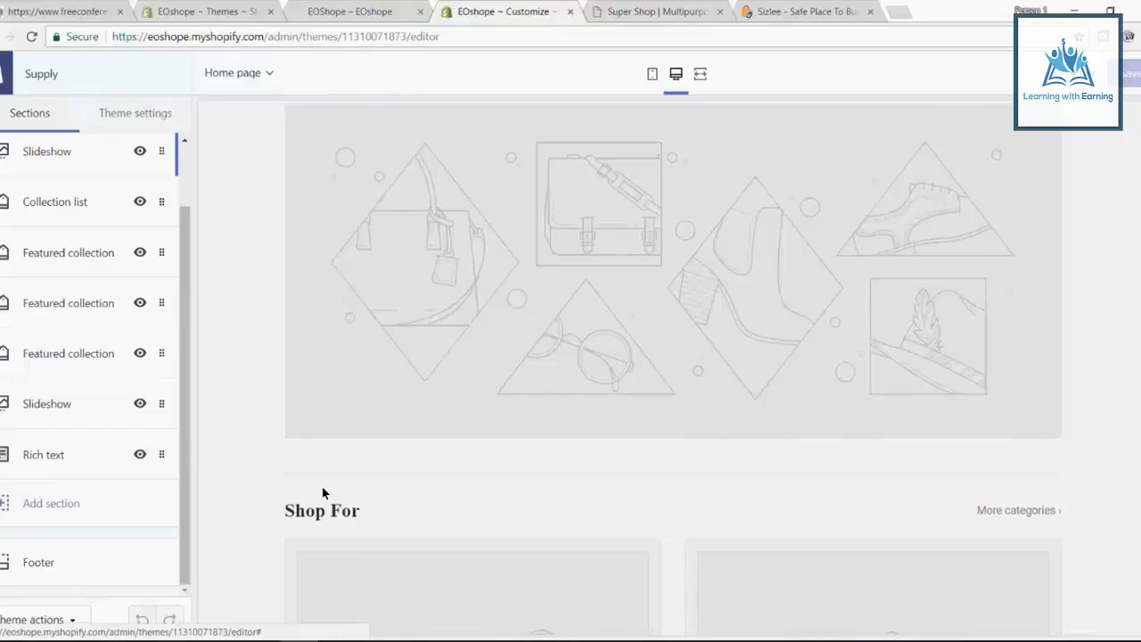
scroll(323, 494, "down", 2)
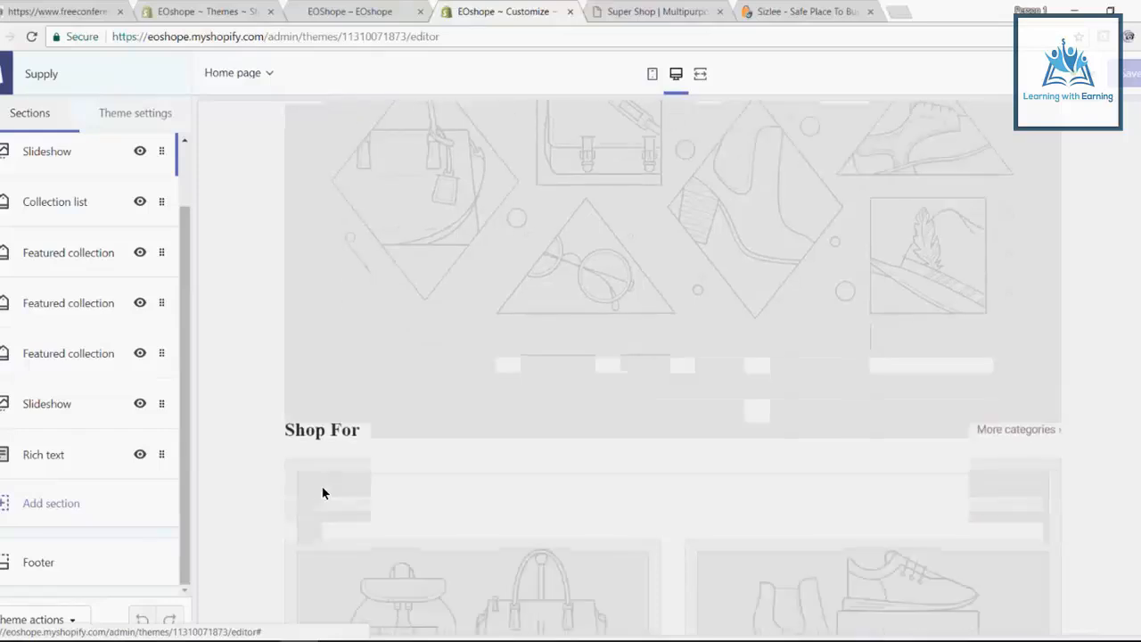
scroll(323, 493, "down", 2)
scroll(322, 492, "down", 8)
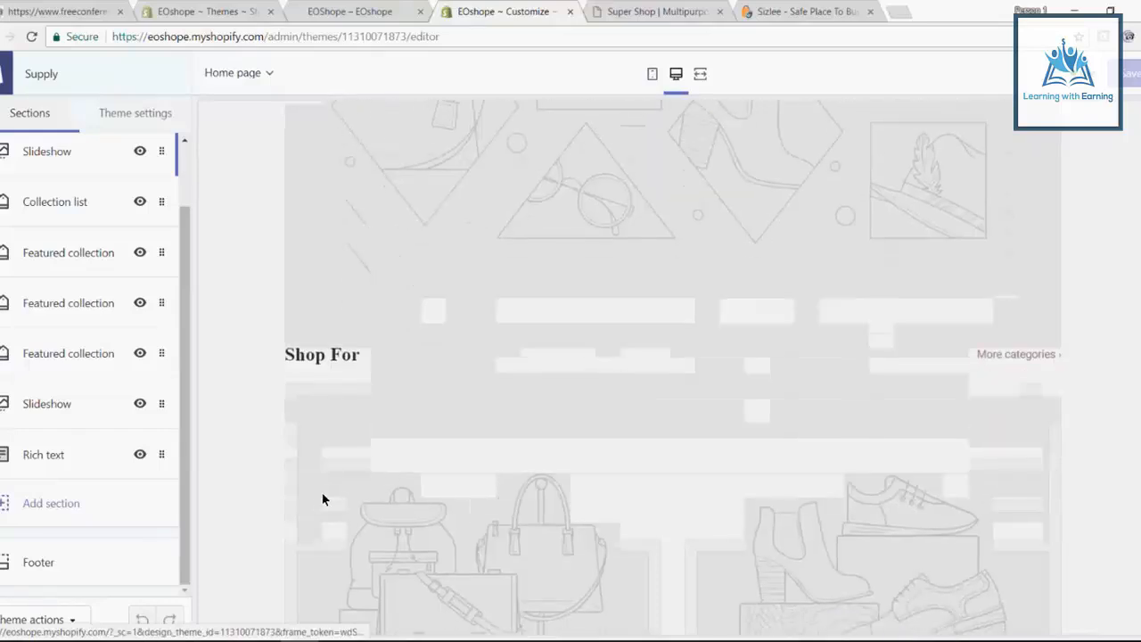
scroll(322, 492, "down", 5)
scroll(285, 441, "down", 1)
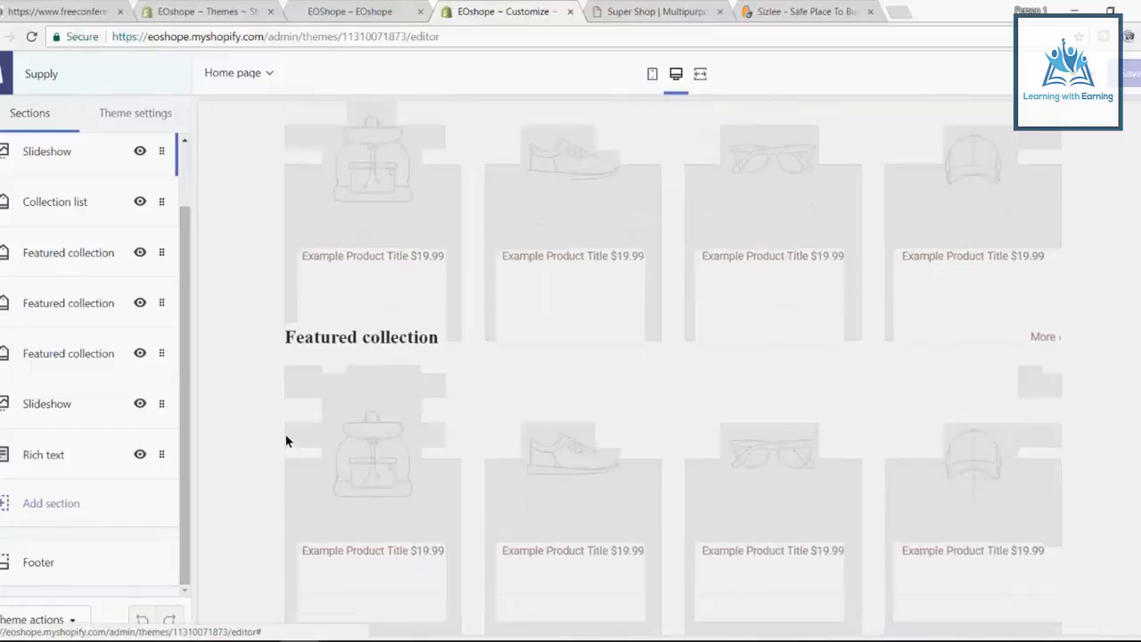
scroll(59, 312, "up", 2)
Inspect the settings of the upper Slideshow section and of the Collection list section without changing them.
left_click(76, 244)
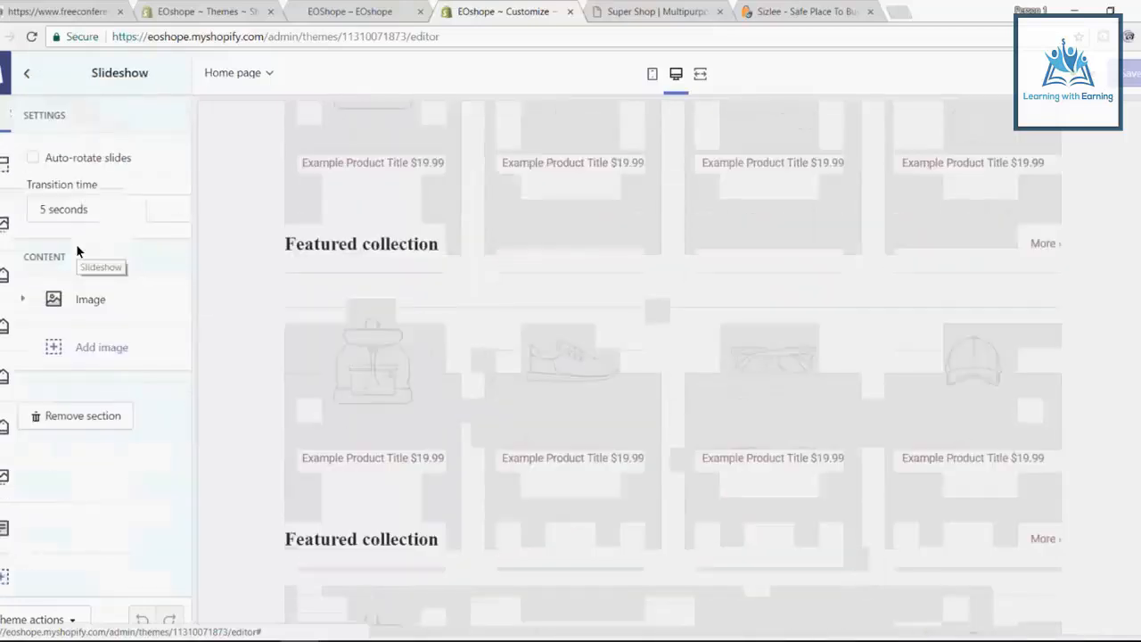
left_click(30, 74)
left_click(54, 275)
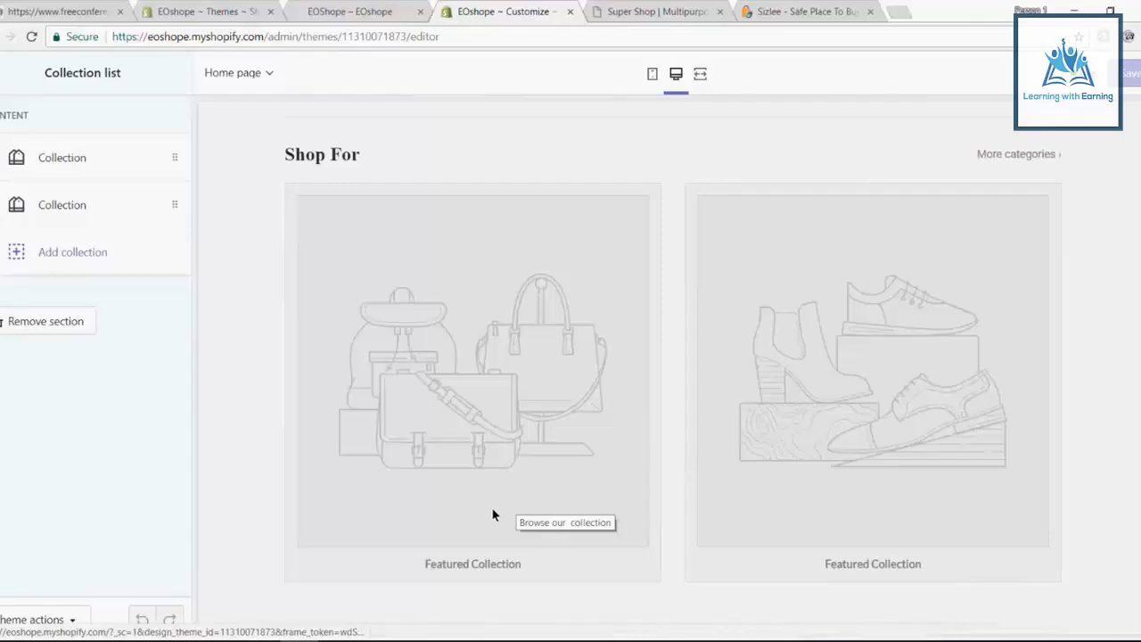
left_click(6, 73)
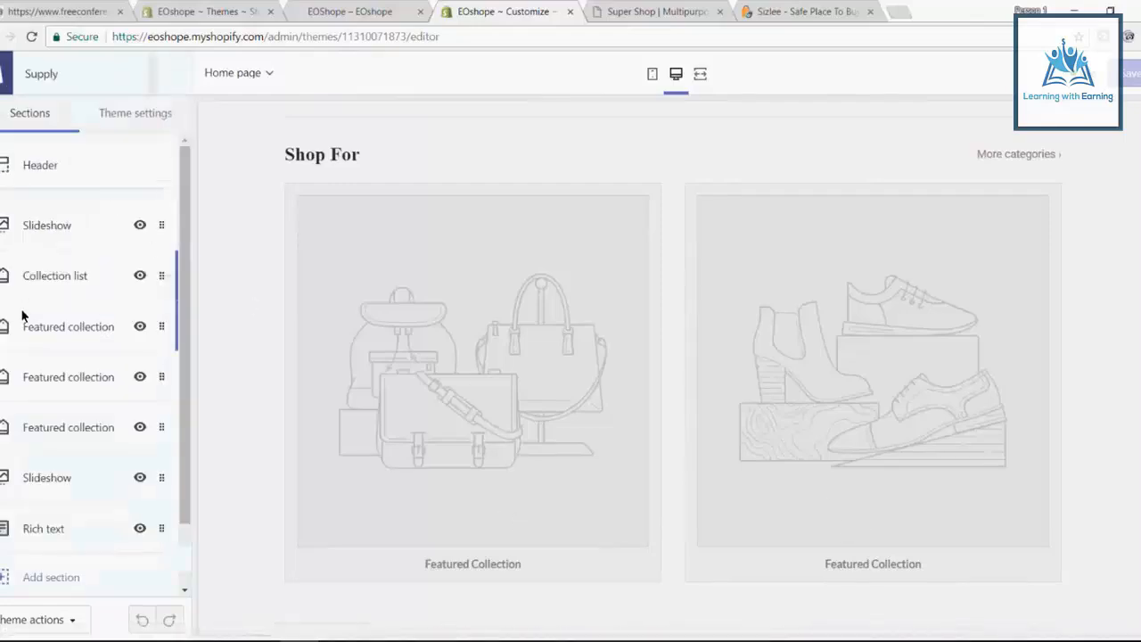
Check the first Featured collection section's settings and look over the home page preview from the lower sections back to the header.
scroll(47, 368, "down", 1)
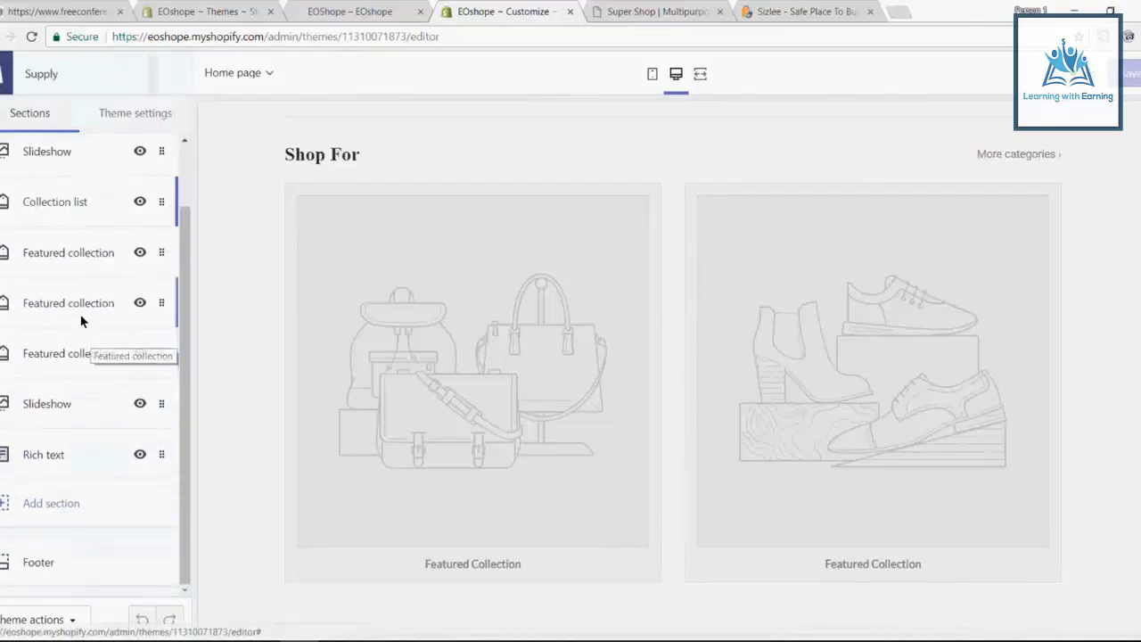
left_click(73, 257)
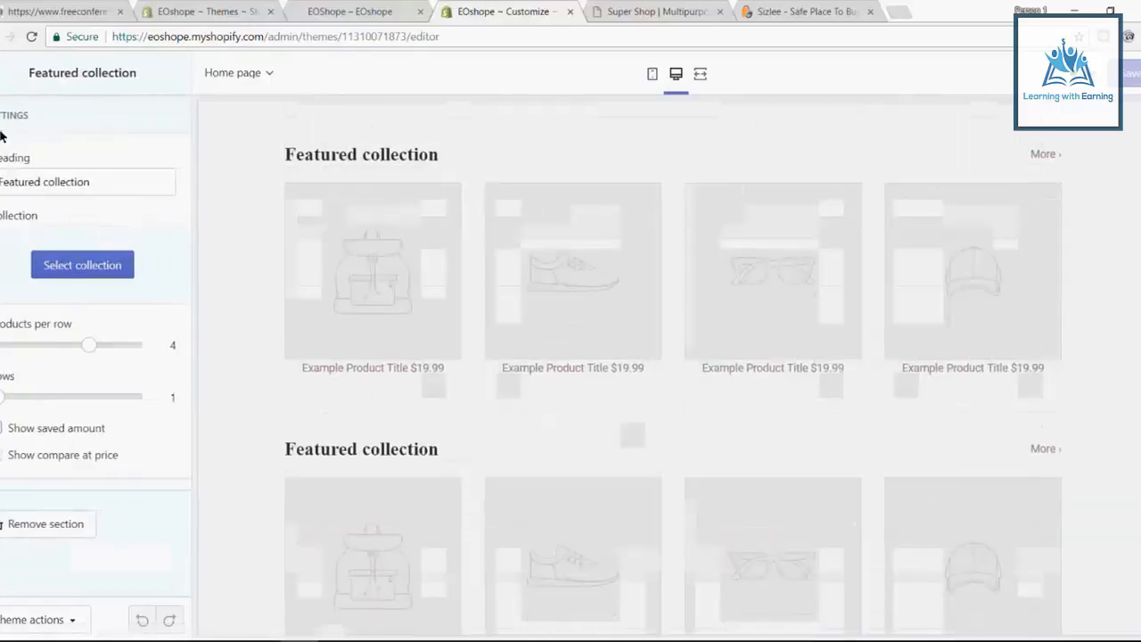
scroll(666, 446, "down", 6)
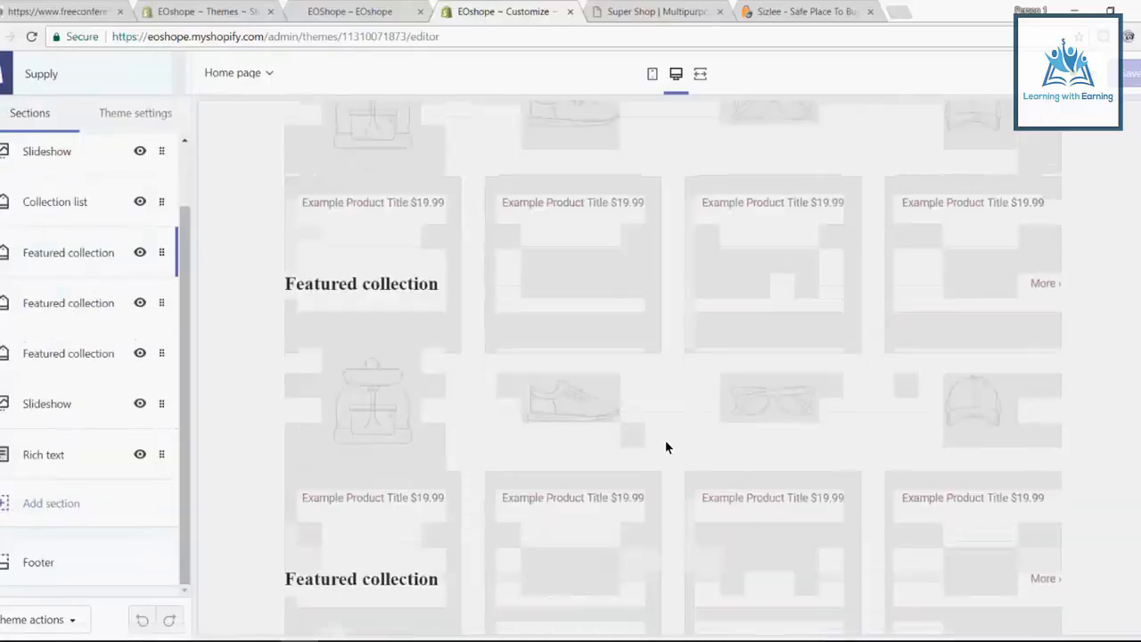
scroll(499, 397, "up", 4)
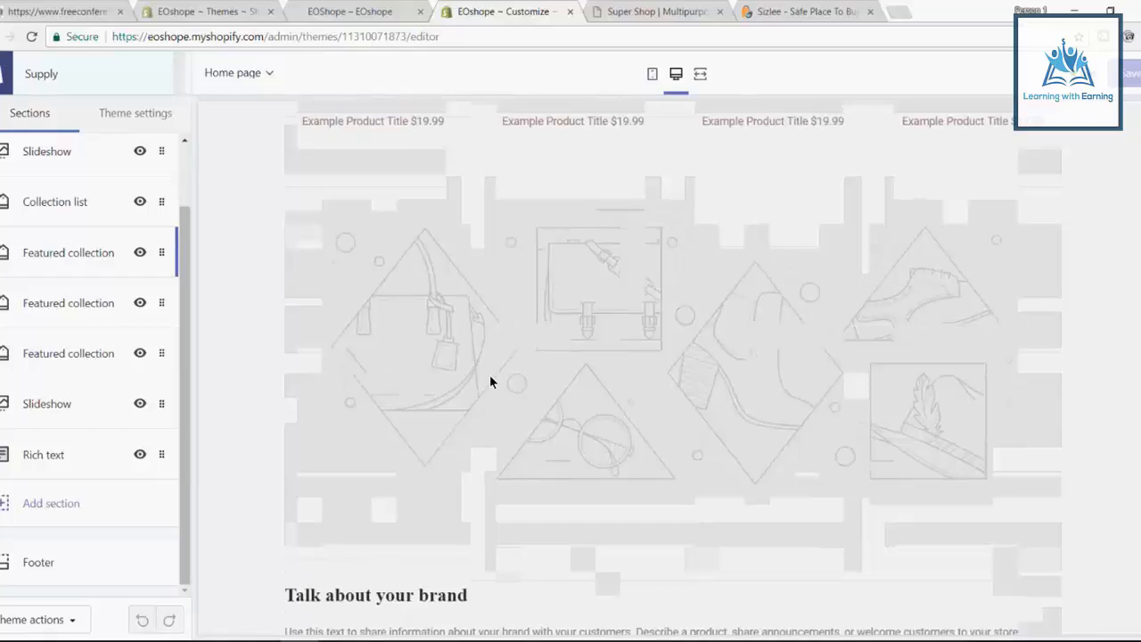
scroll(355, 385, "up", 5)
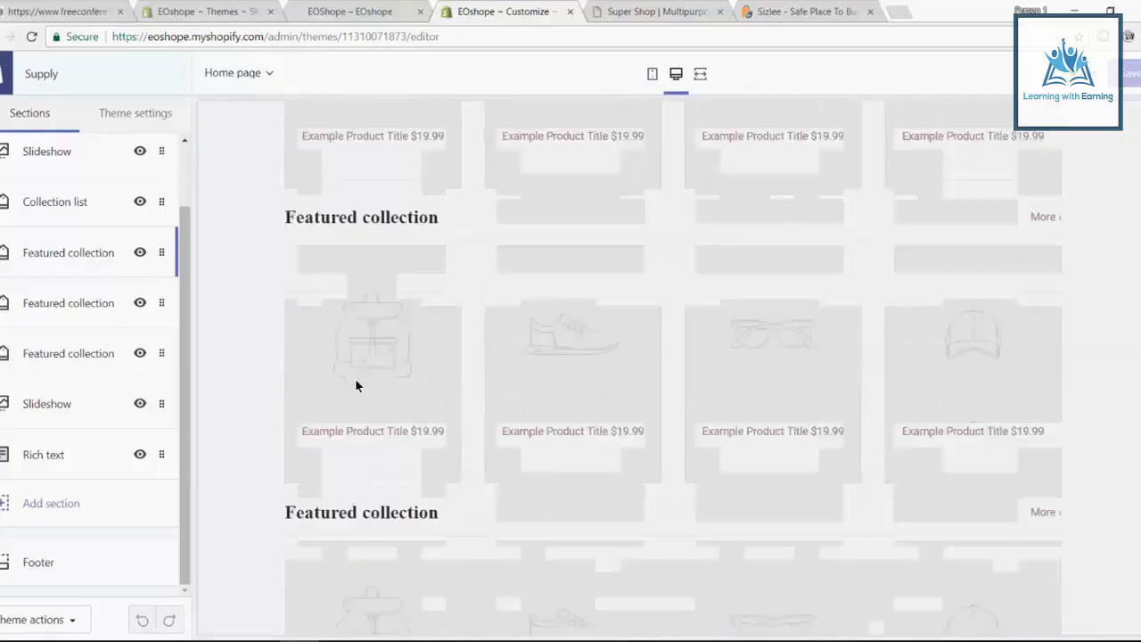
scroll(355, 385, "up", 8)
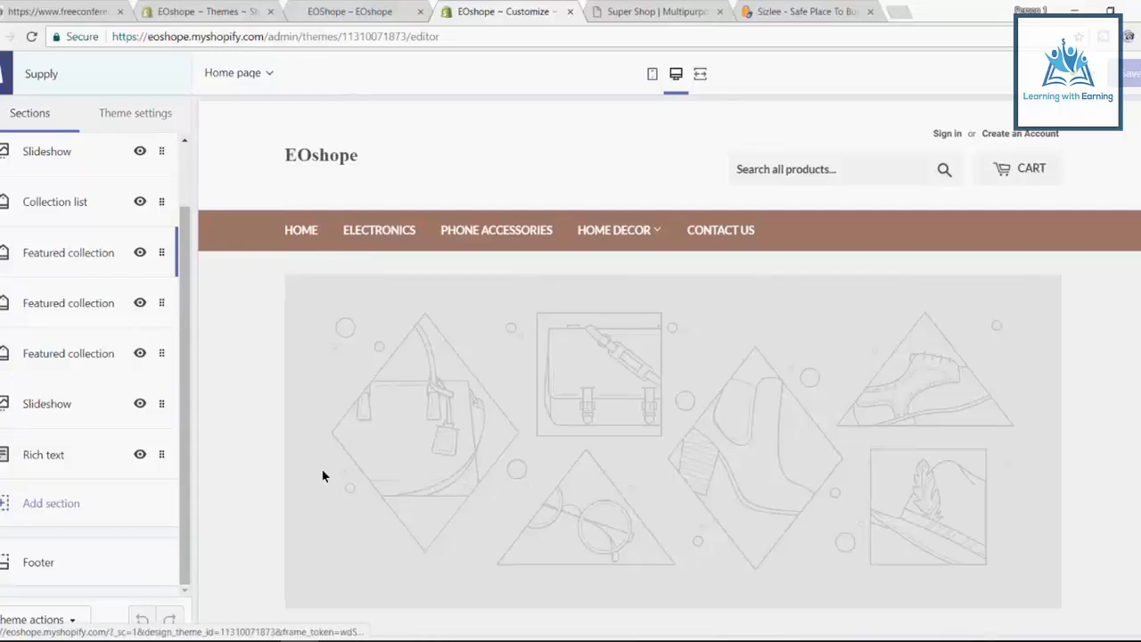
scroll(323, 474, "down", 1)
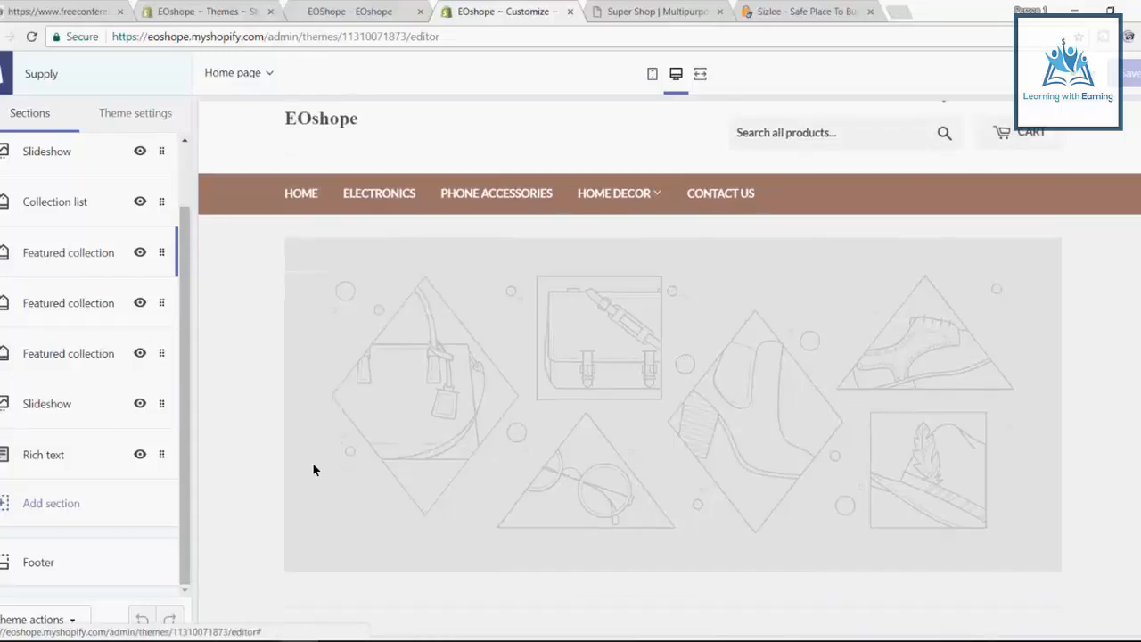
scroll(313, 469, "down", 1)
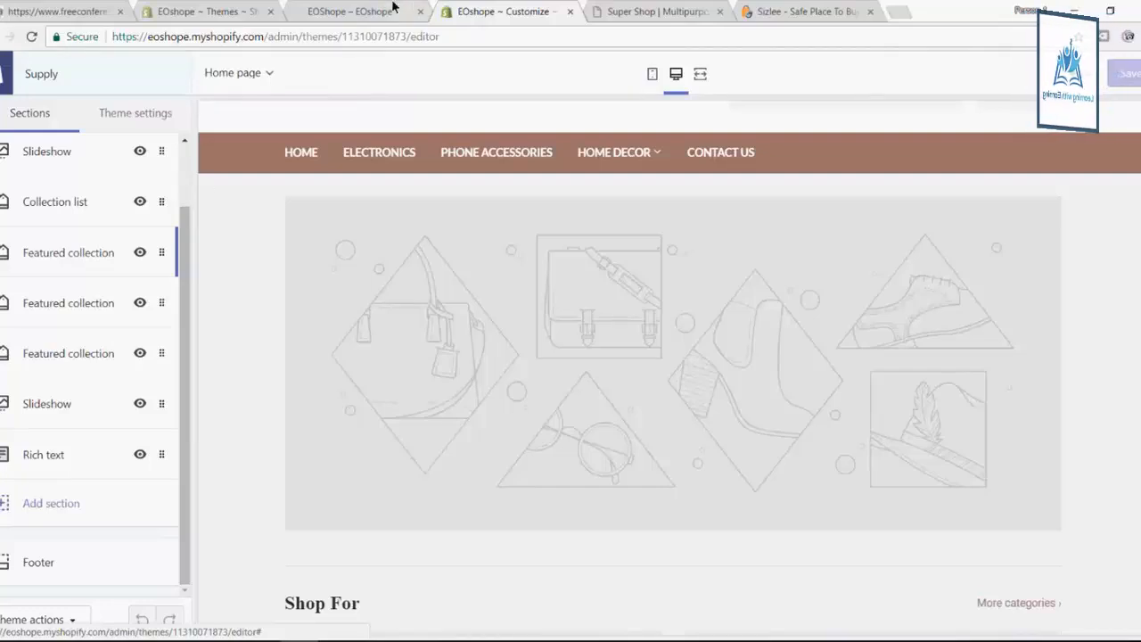
Look over the Super Shop theme demo's footer and home page for comparison, and return to the EOshope storefront.
left_click(651, 9)
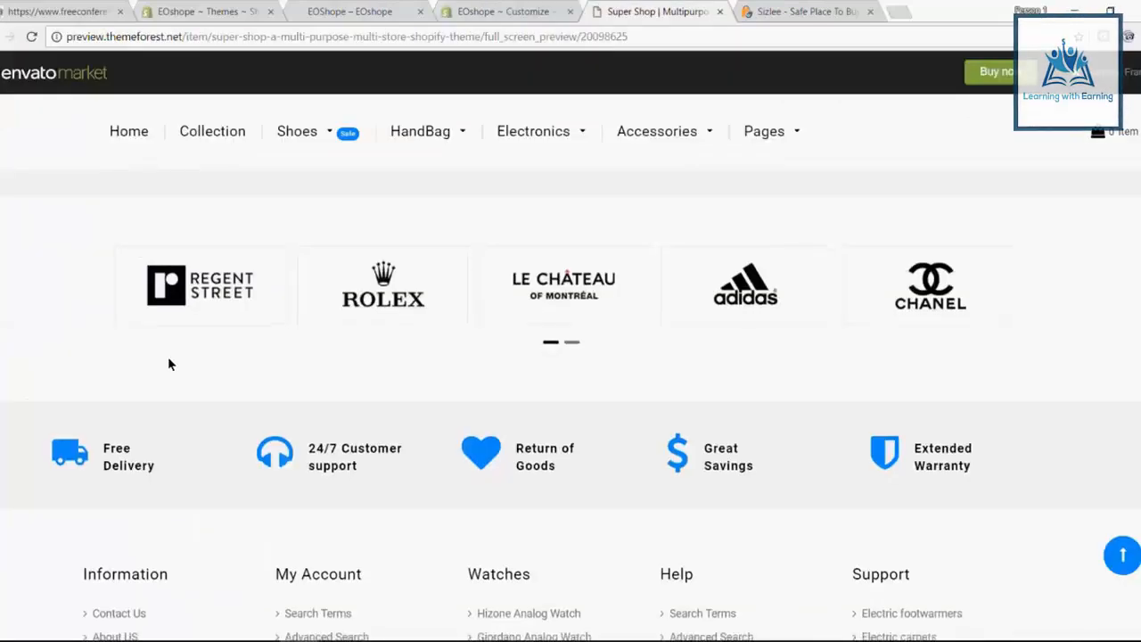
scroll(170, 365, "down", 1)
scroll(170, 374, "down", 4)
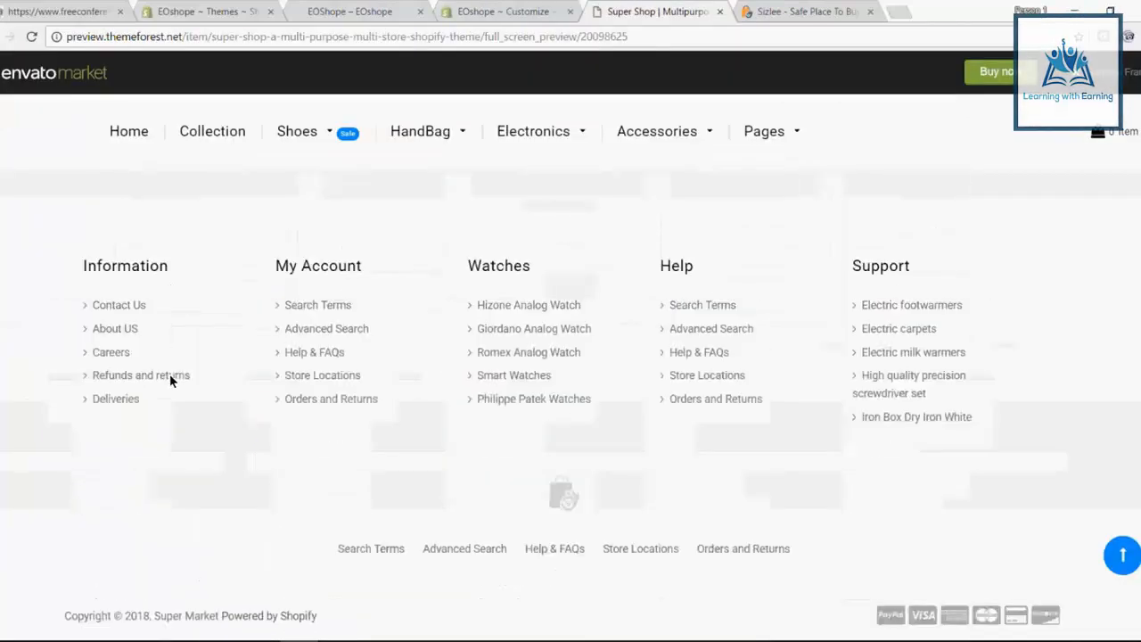
middle_click(169, 375)
scroll(169, 374, "up", 16)
scroll(167, 362, "up", 6)
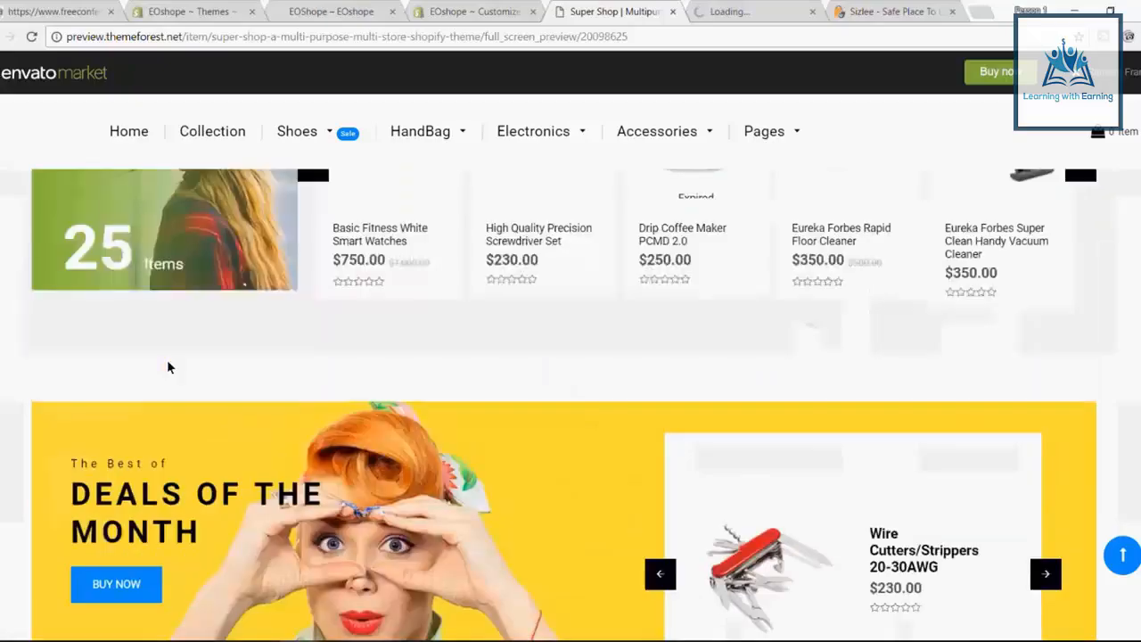
key("ctrl+Tab")
key("ctrl+w")
left_click(348, 13)
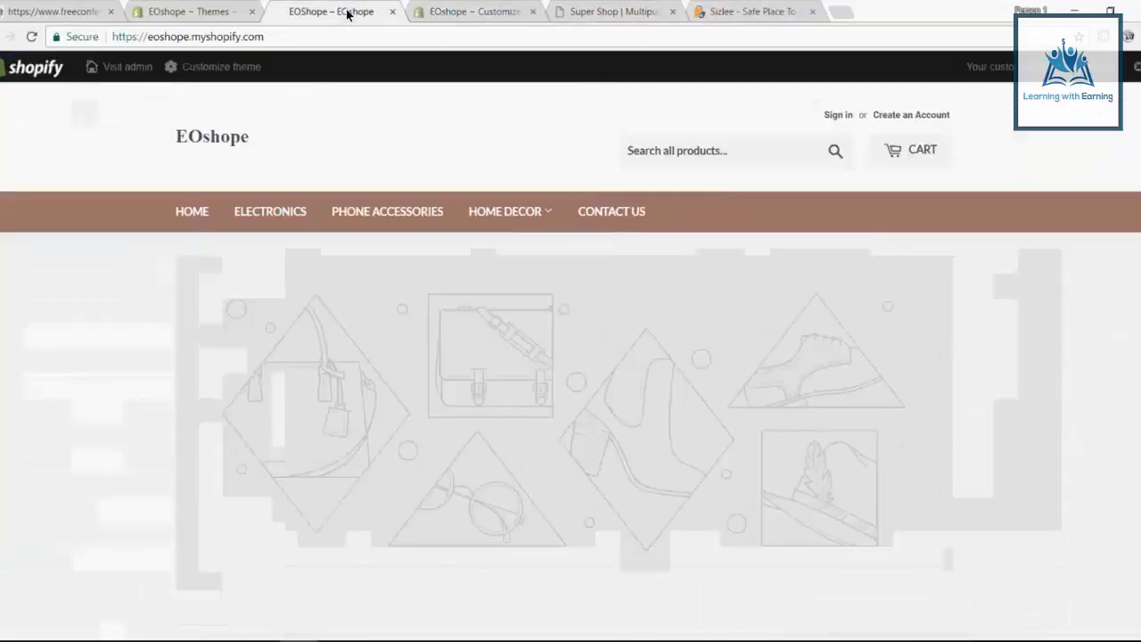